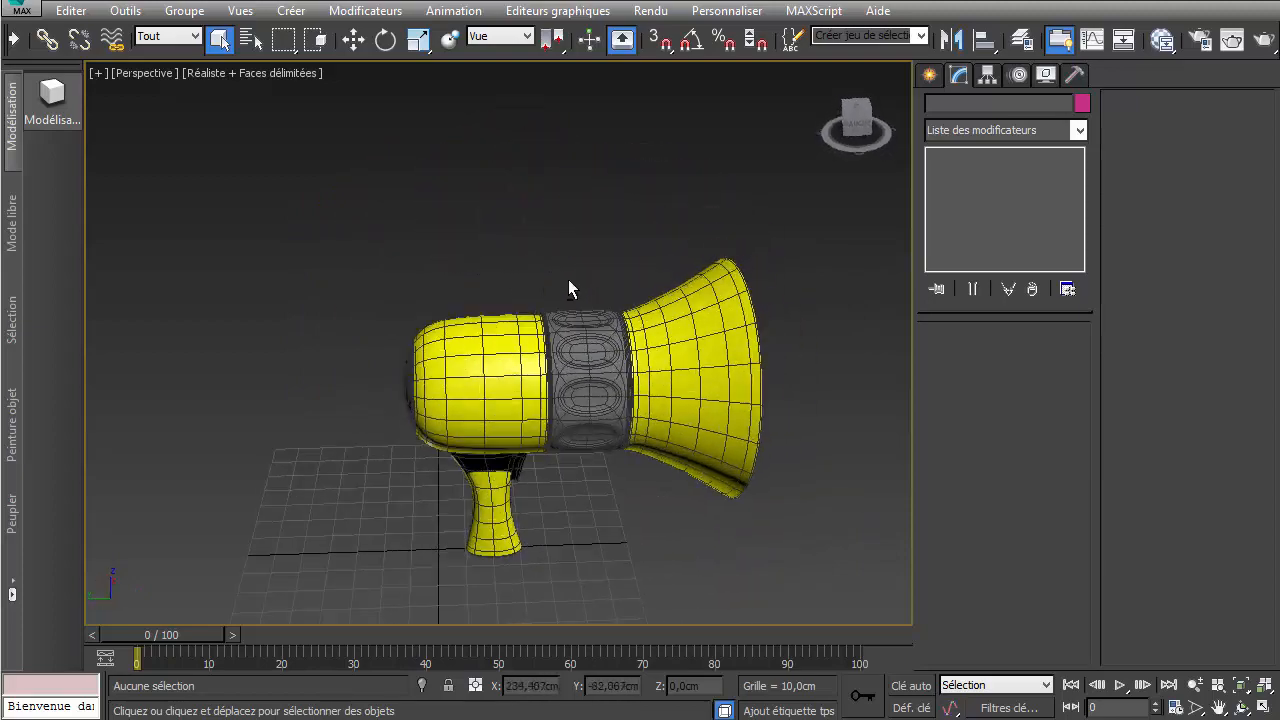
- Hide the modeling ribbon so the perspective viewport has more room around the megaphone
{"action": "scroll", "coordinate": [405, 463], "scroll_direction": "up", "scroll_amount": 5}
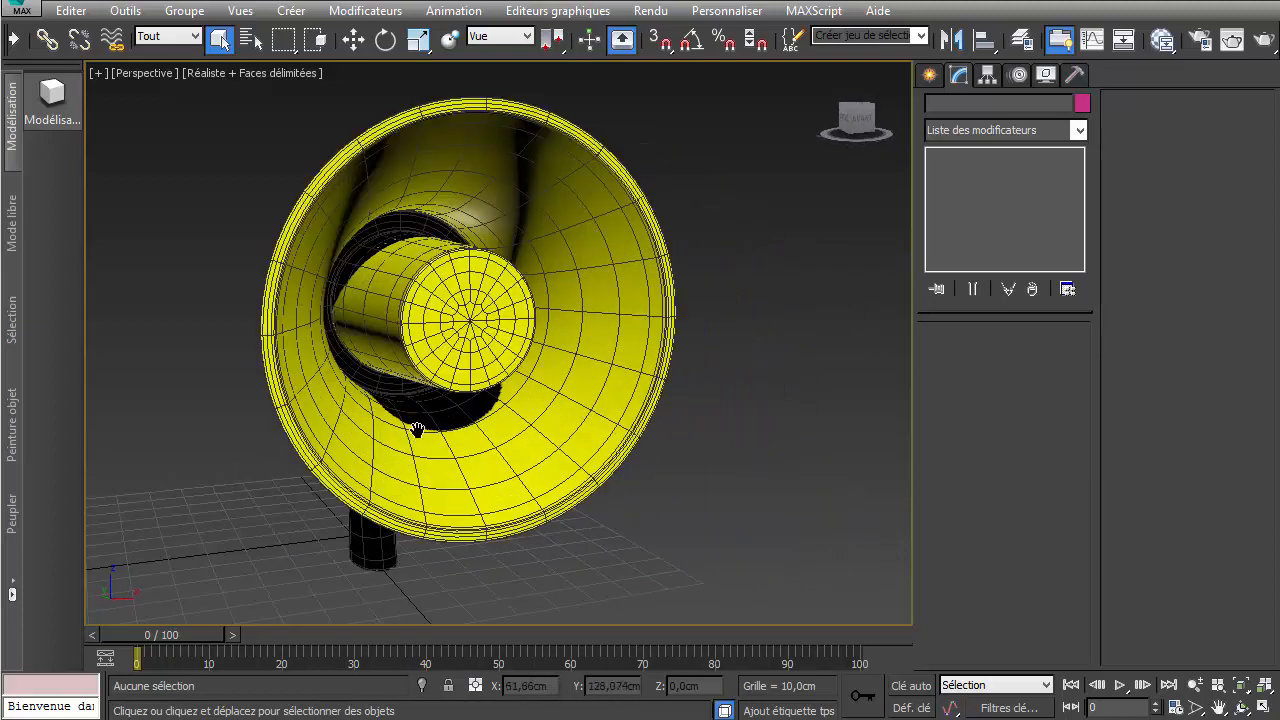
{"action": "middle_click_drag", "start_coordinate": [418, 430], "coordinate": [475, 437], "text": "alt"}
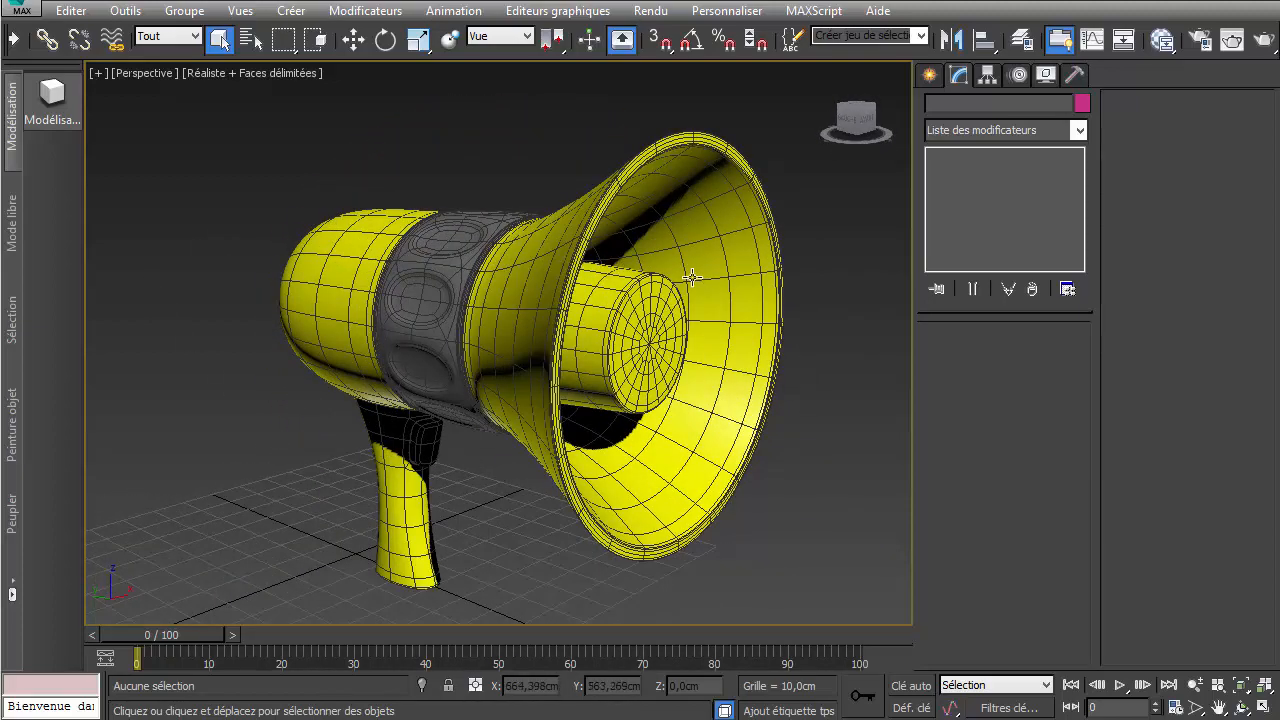
{"action": "middle_click_drag", "start_coordinate": [686, 270], "coordinate": [604, 236], "text": "alt"}
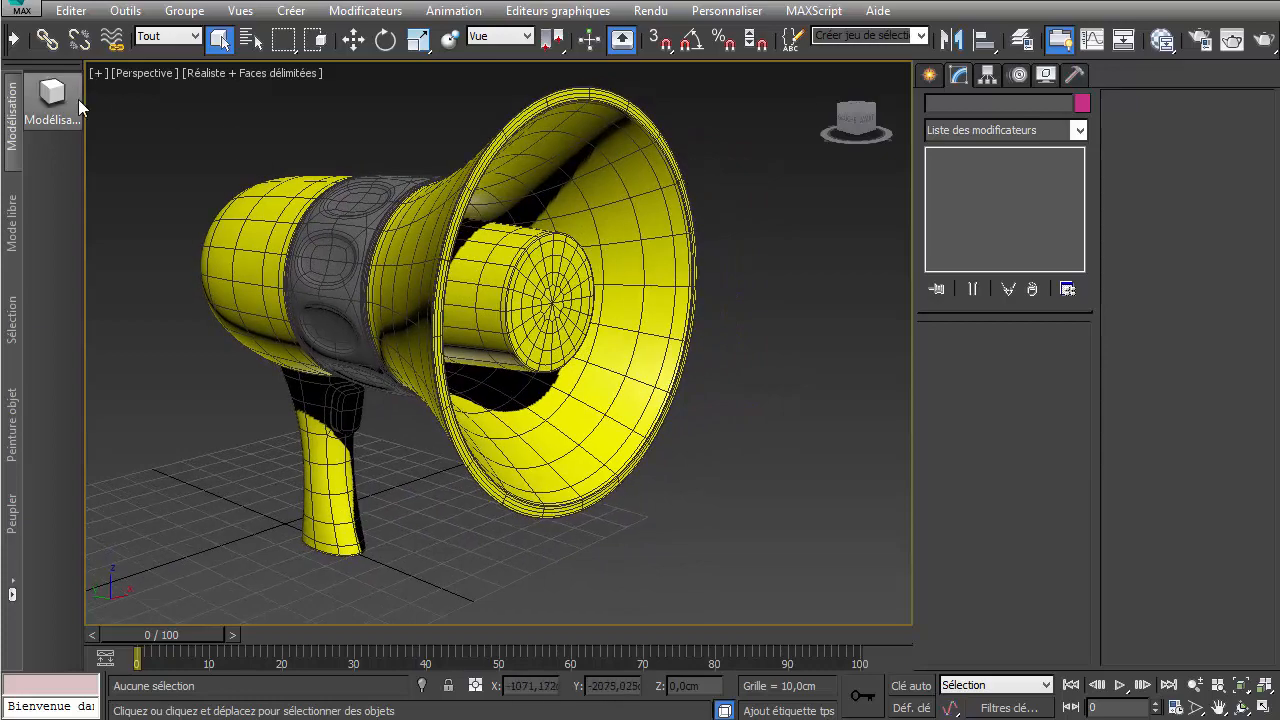
{"action": "left_click", "coordinate": [1060, 39]}
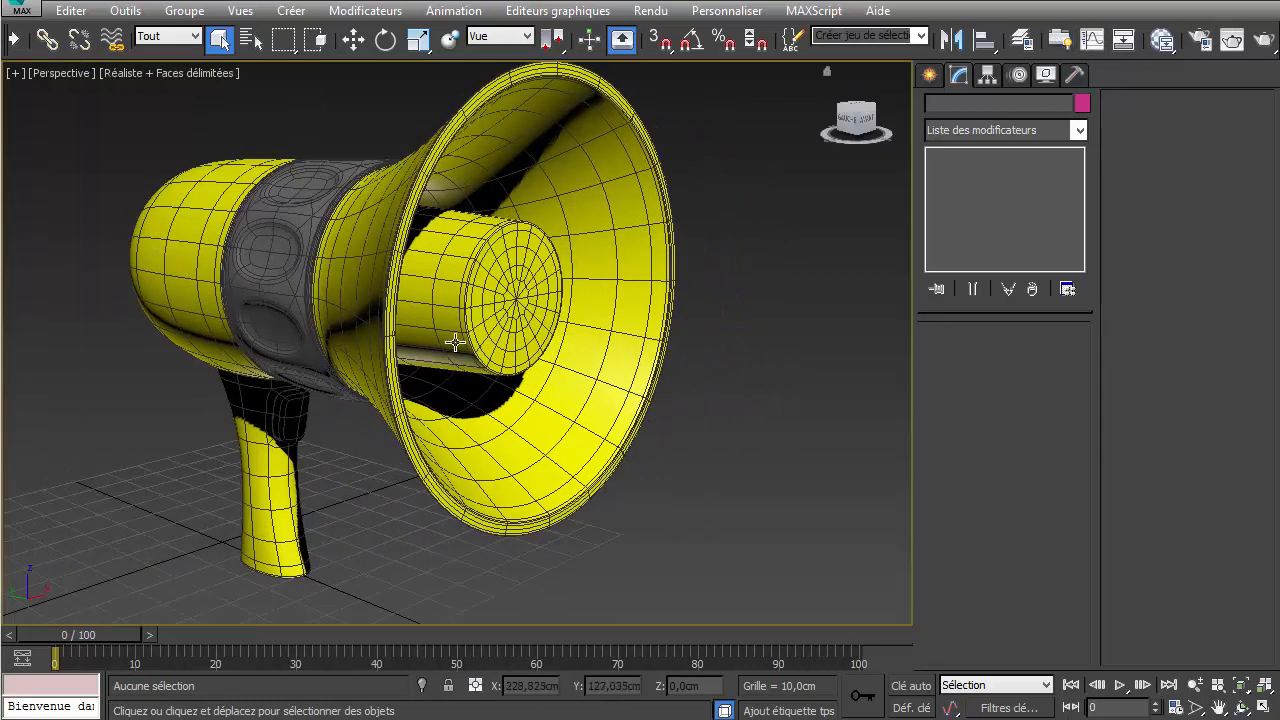
- Turn off the Lissage rapide smoothing on the megaphone and deselect the object
{"action": "scroll", "coordinate": [455, 342], "scroll_direction": "down", "scroll_amount": 2}
{"action": "middle_click_drag", "start_coordinate": [455, 342], "coordinate": [407, 300], "text": "alt"}
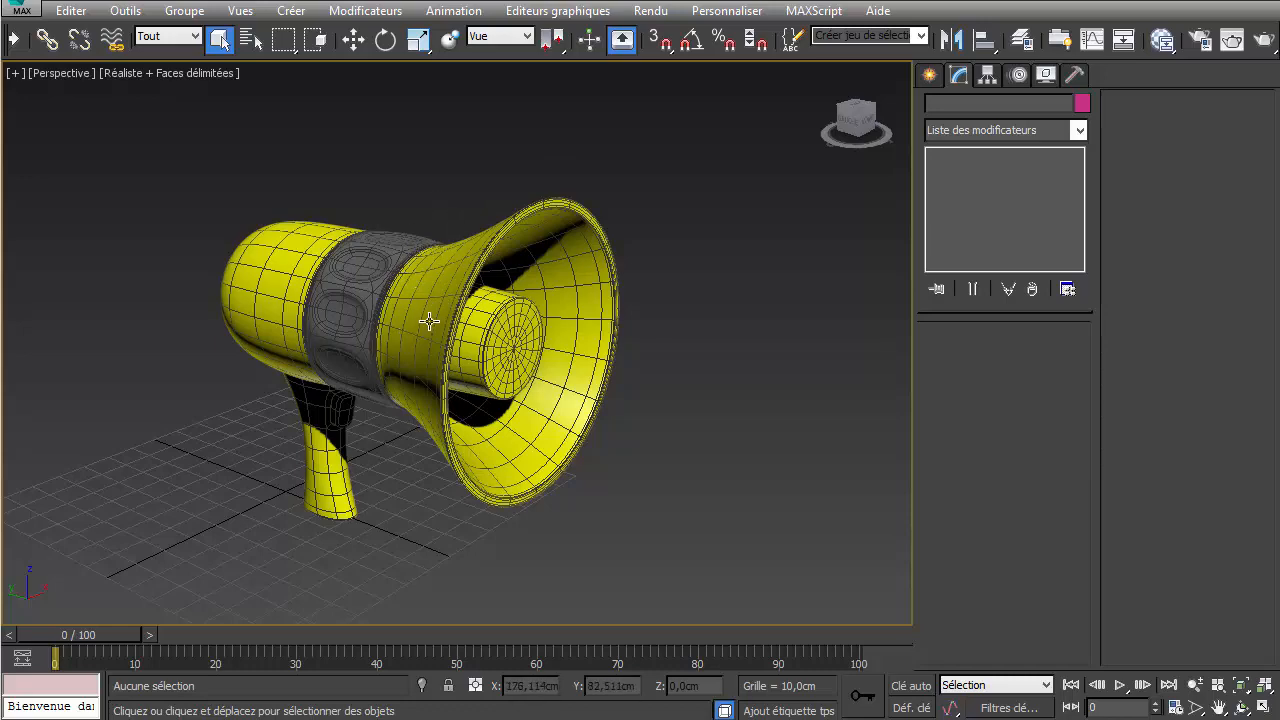
{"action": "middle_click_drag", "start_coordinate": [407, 294], "coordinate": [452, 255], "text": "alt"}
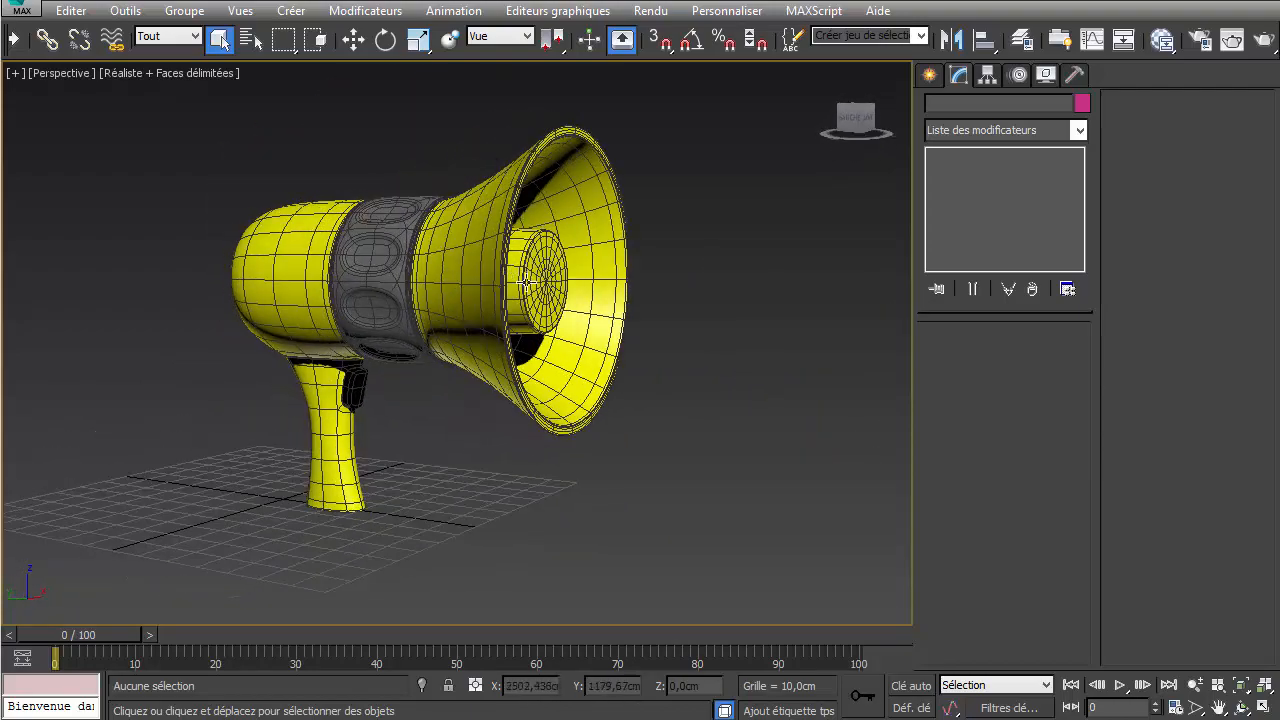
{"action": "scroll", "coordinate": [526, 284], "scroll_direction": "up", "scroll_amount": 4}
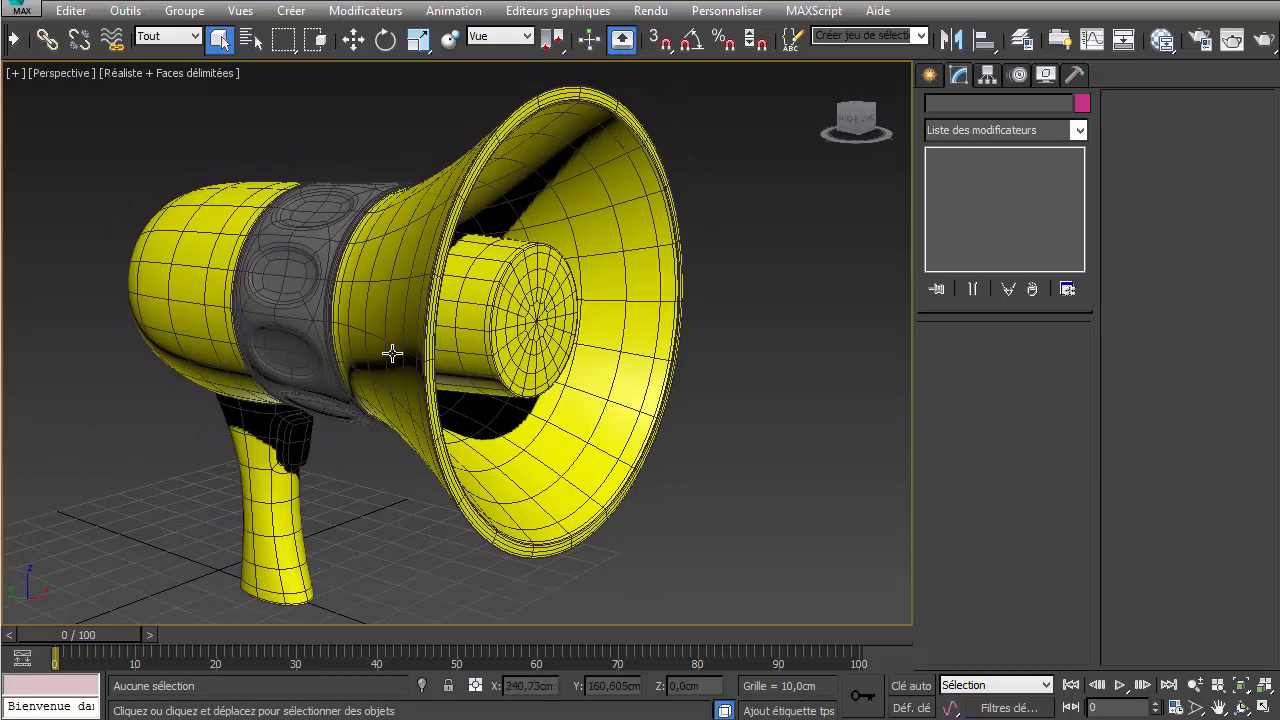
{"action": "left_click", "coordinate": [398, 328]}
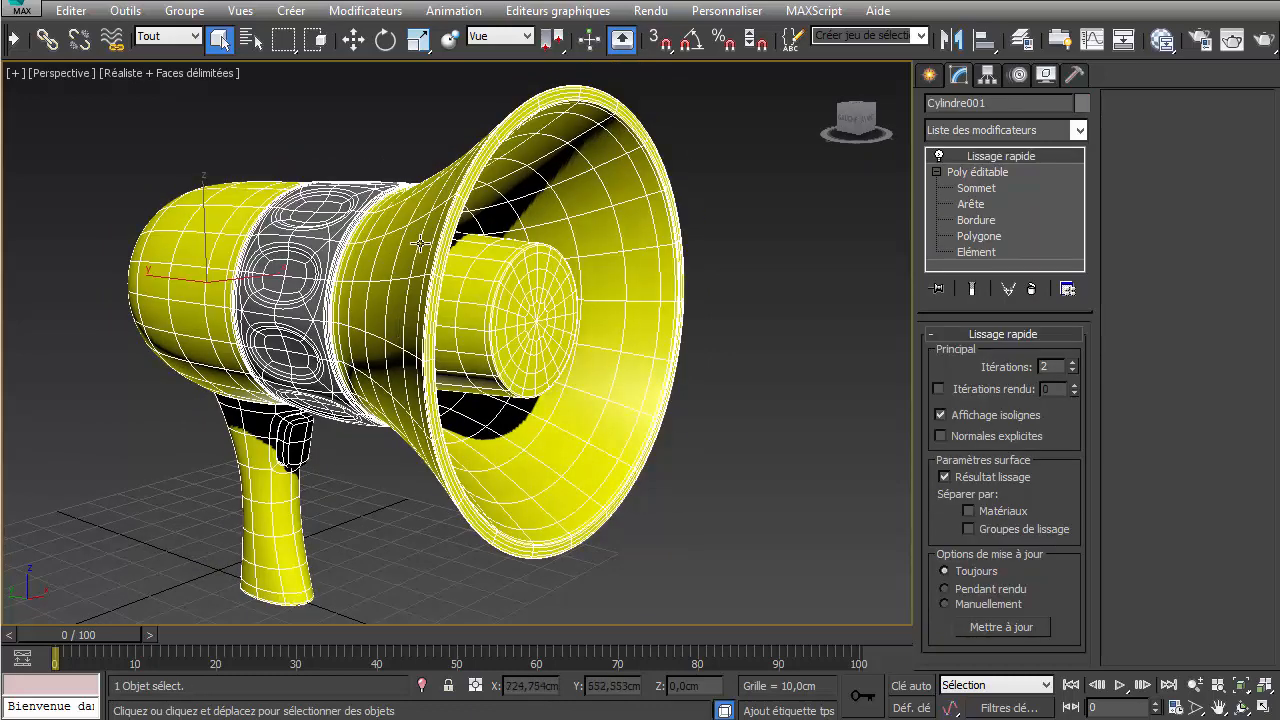
{"action": "left_click", "coordinate": [940, 156]}
{"action": "left_click", "coordinate": [756, 406]}
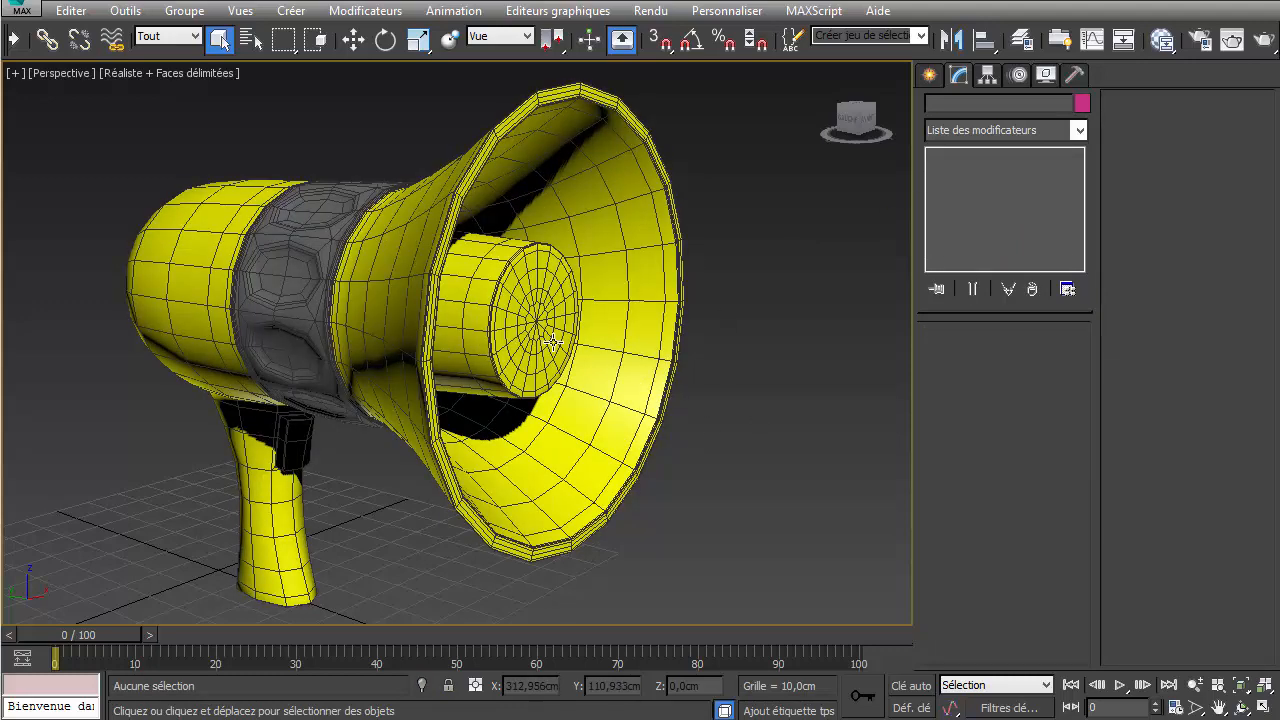
- Add a Développer UVW modifier to the megaphone, directly above Poly éditable and below Lissage rapide
{"action": "scroll", "coordinate": [447, 330], "scroll_direction": "up", "scroll_amount": 4}
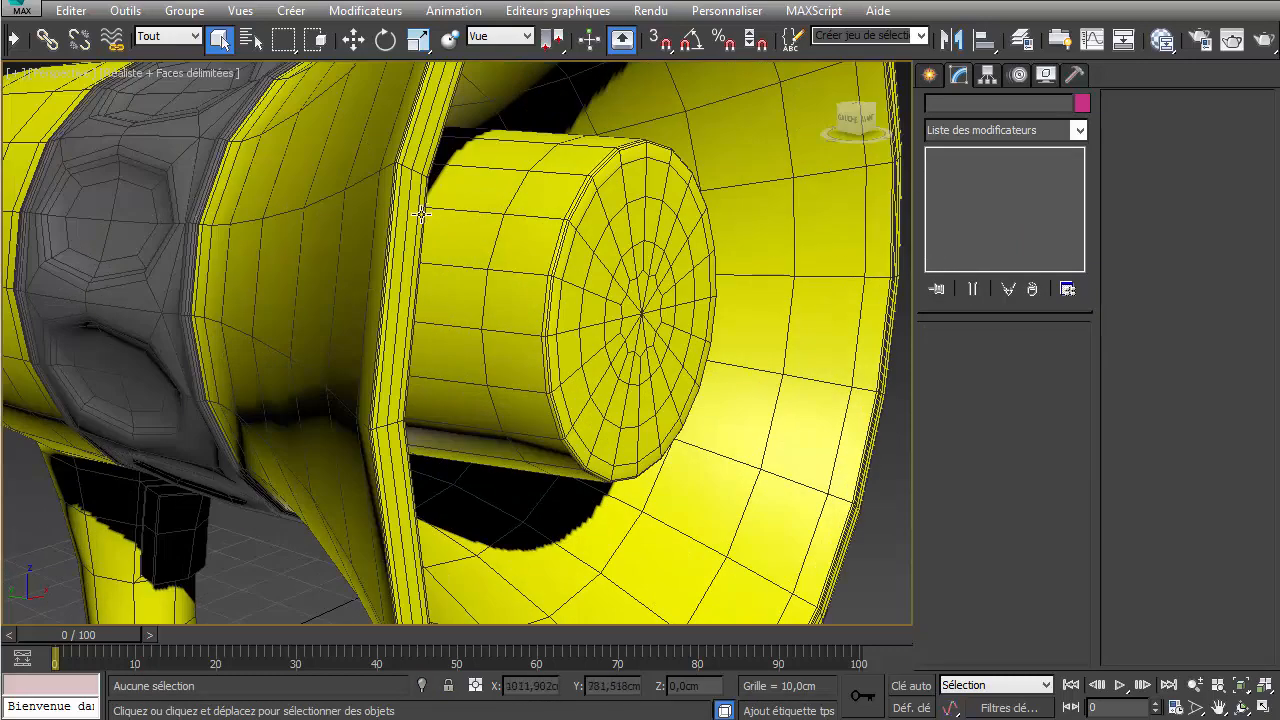
{"action": "scroll", "coordinate": [443, 220], "scroll_direction": "down", "scroll_amount": 8}
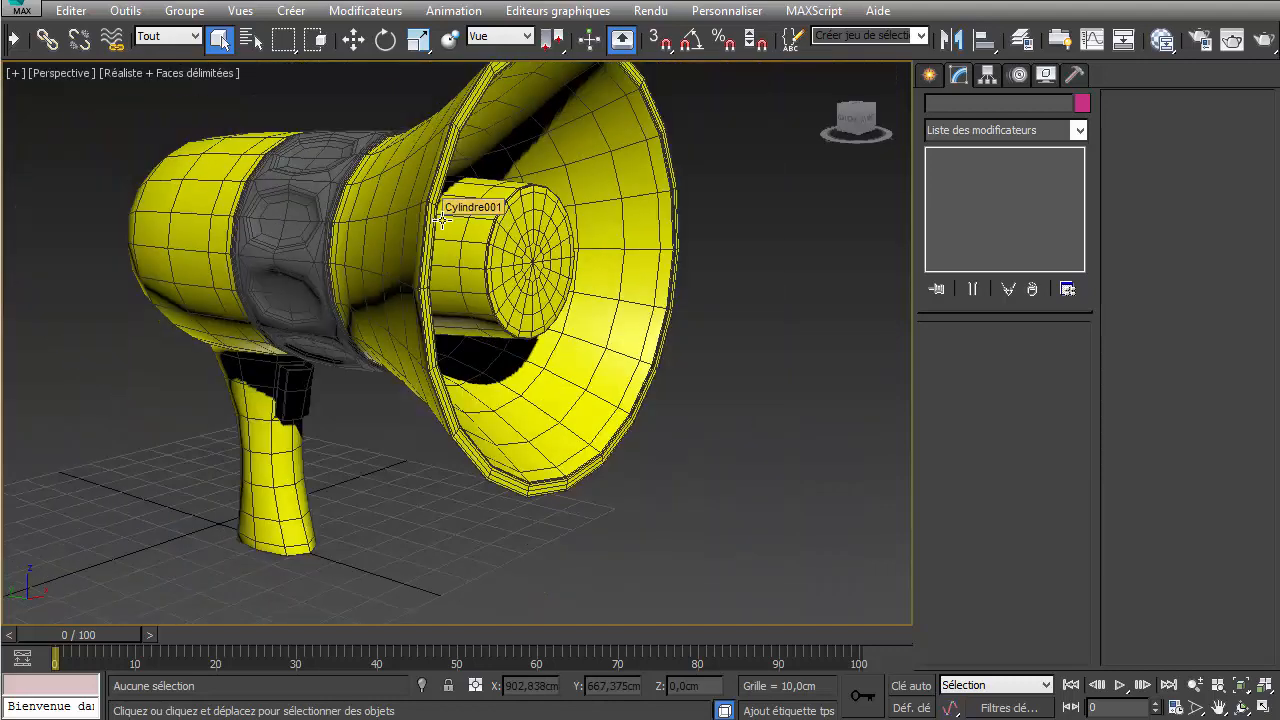
{"action": "middle_click_drag", "start_coordinate": [455, 200], "coordinate": [472, 236], "text": "alt"}
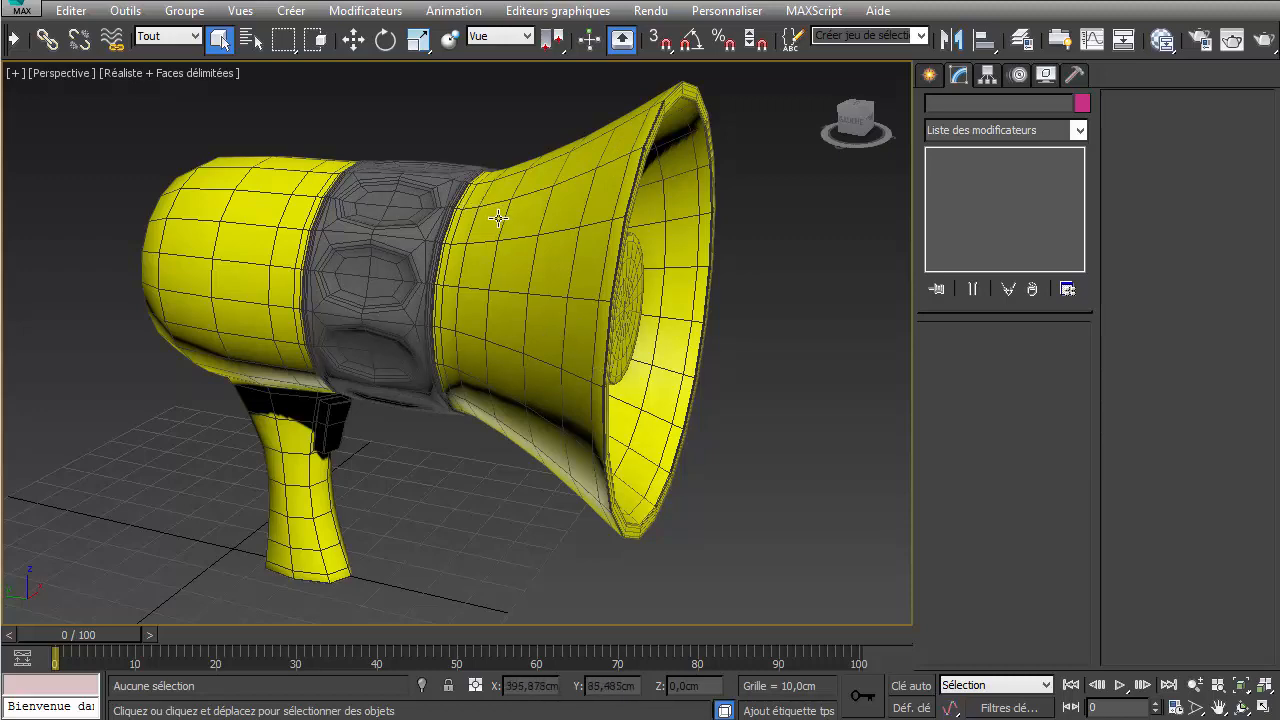
{"action": "middle_click_drag", "start_coordinate": [494, 222], "coordinate": [543, 251], "text": "alt"}
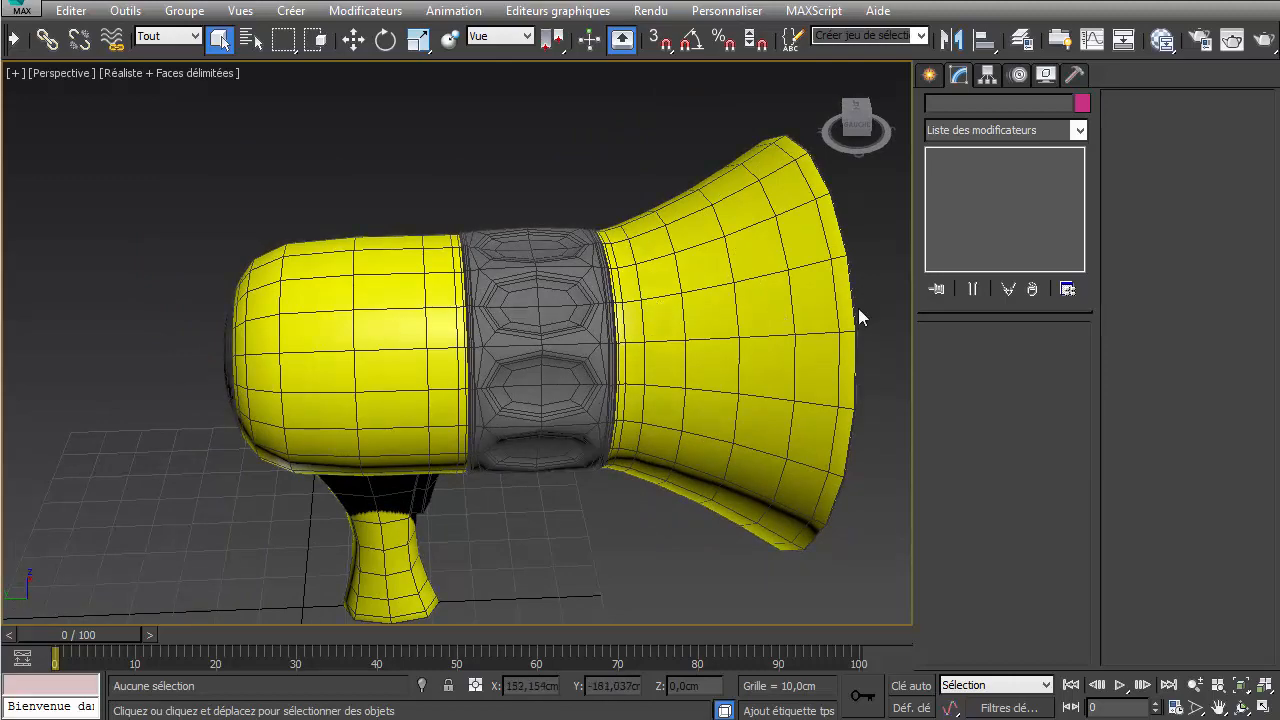
{"action": "middle_click_drag", "start_coordinate": [770, 334], "coordinate": [672, 298], "text": "alt"}
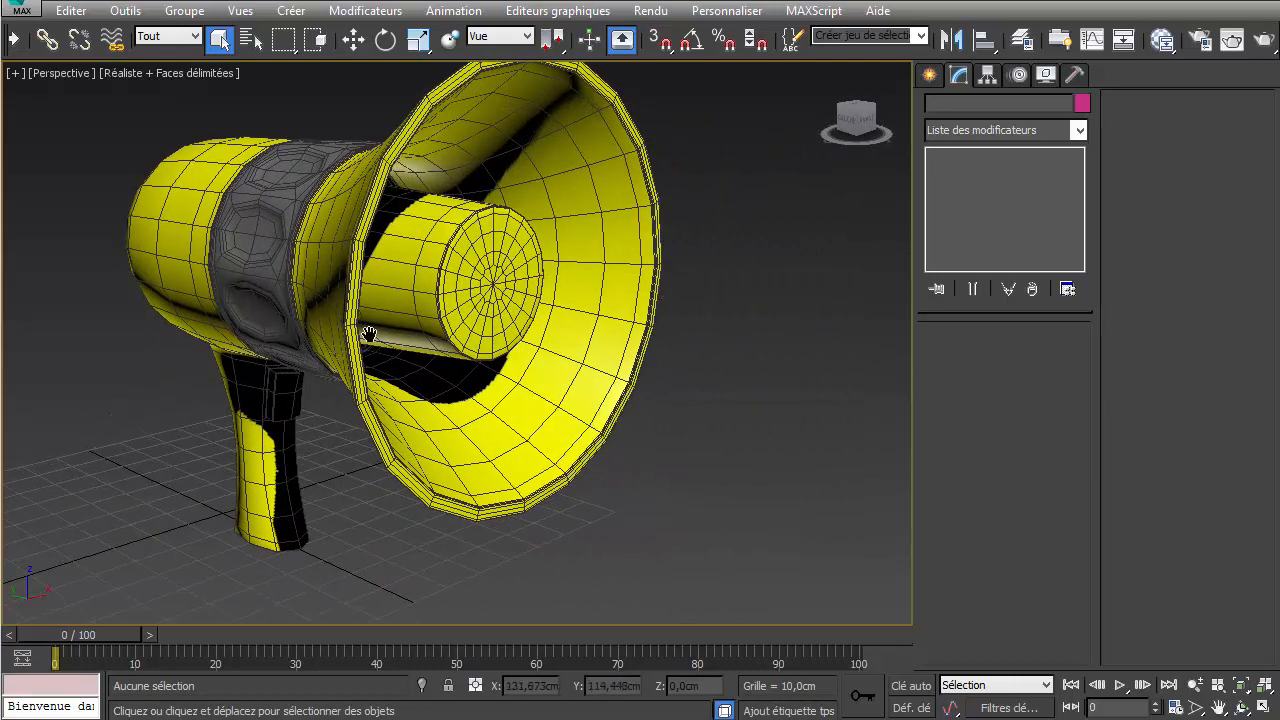
{"action": "middle_click_drag", "start_coordinate": [370, 334], "coordinate": [554, 279], "text": "alt"}
{"action": "left_click", "coordinate": [546, 273]}
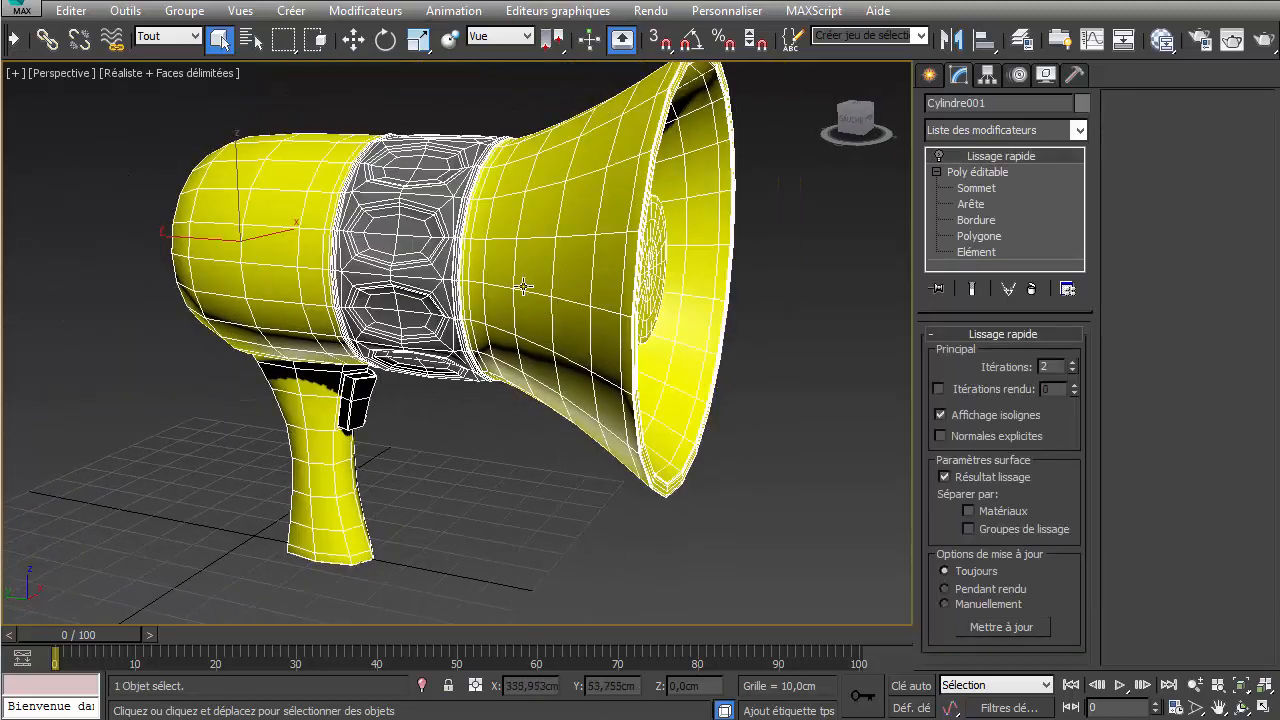
{"action": "left_click", "coordinate": [973, 172]}
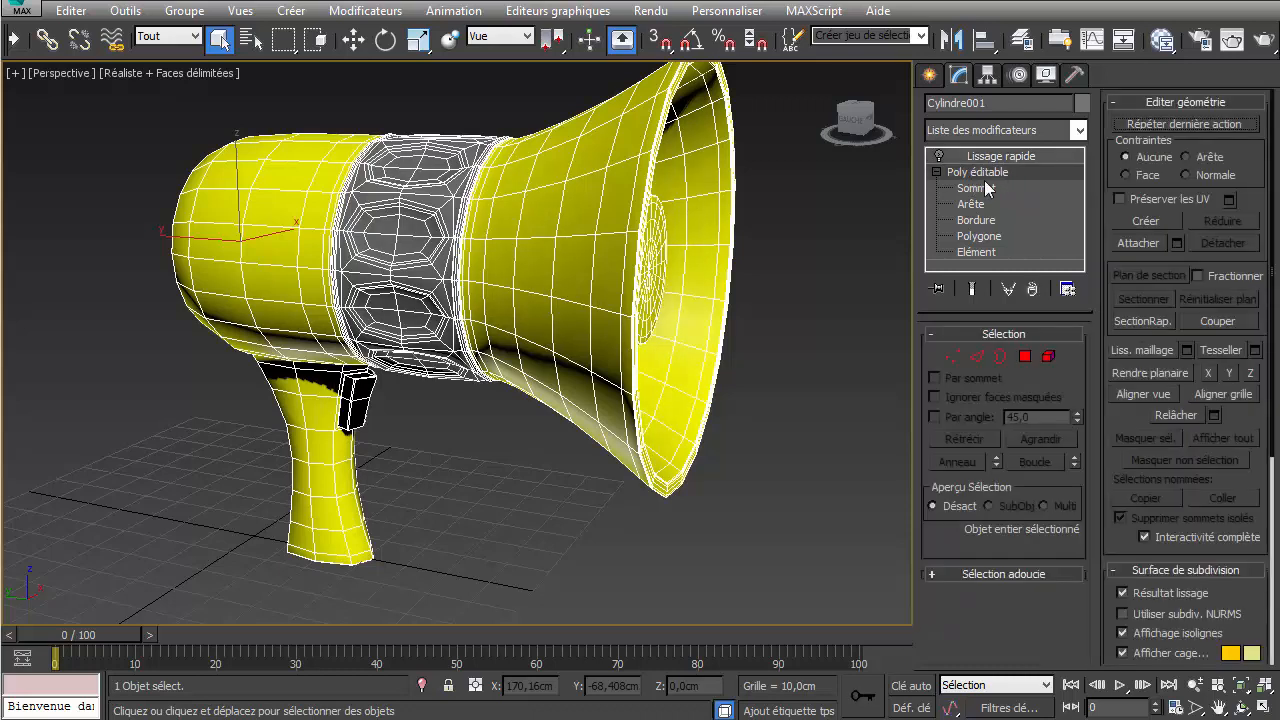
{"action": "left_click", "coordinate": [1080, 130]}
{"action": "left_click_drag", "start_coordinate": [1085, 188], "coordinate": [1119, 315]}
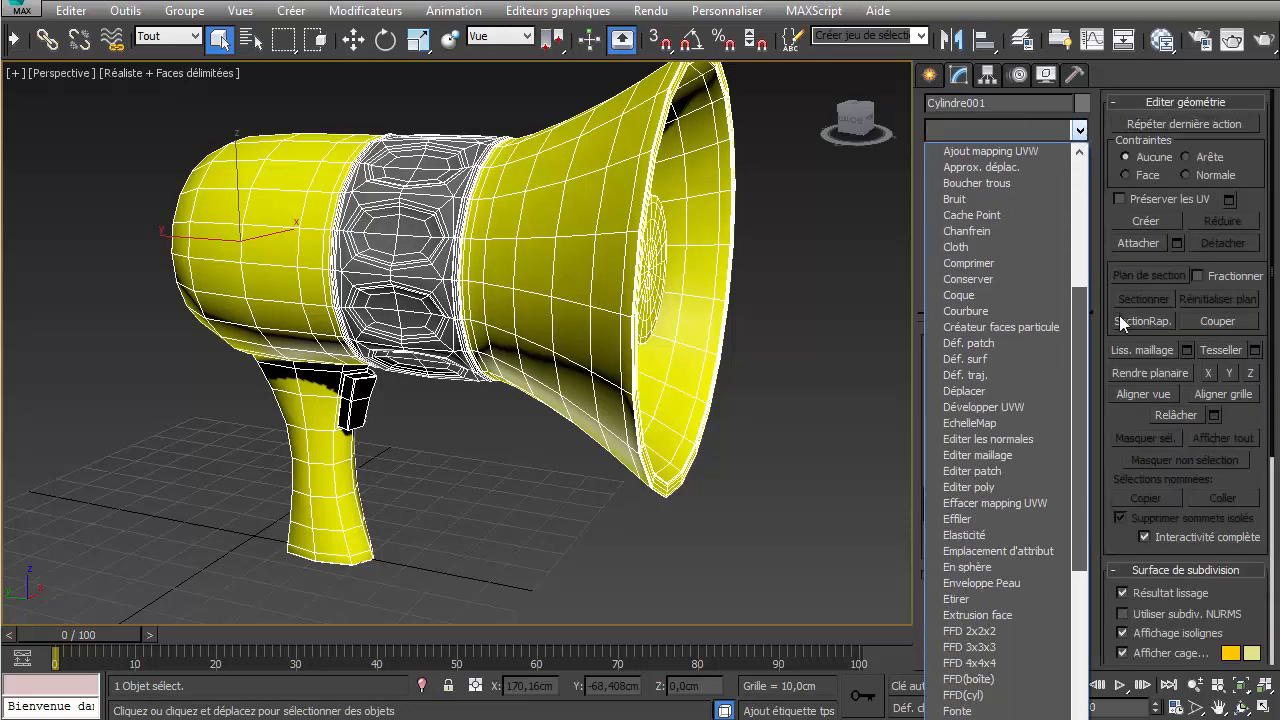
{"action": "left_click", "coordinate": [945, 408]}
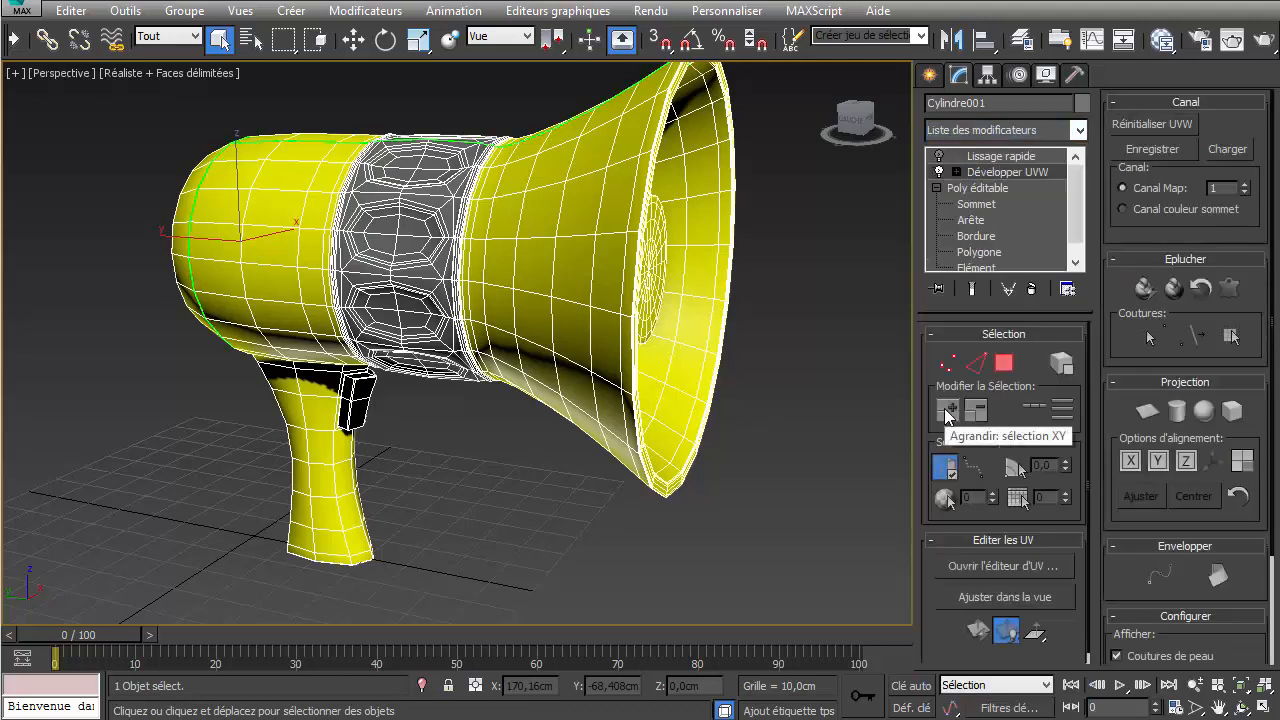
- Open the UV editor for the megaphone and apply the CheckerPattern (Damier) texture to the model
{"action": "middle_click_drag", "start_coordinate": [730, 429], "coordinate": [709, 455]}
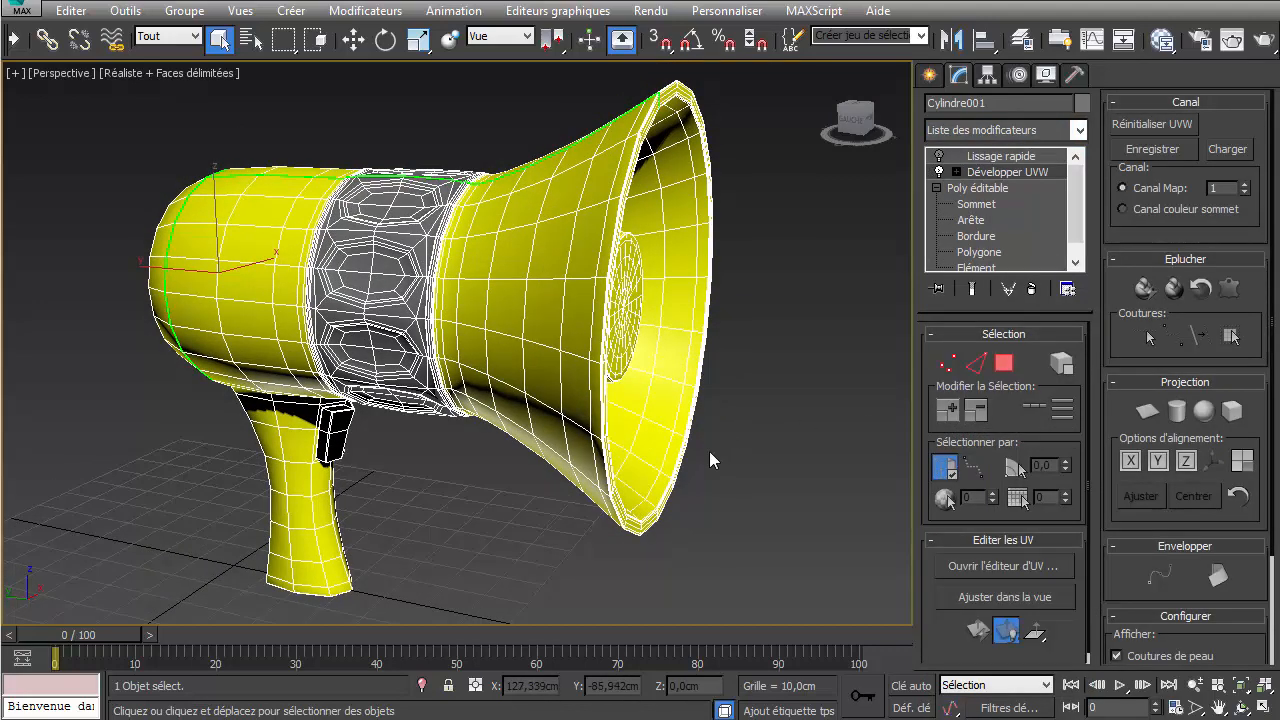
{"action": "left_click", "coordinate": [991, 566]}
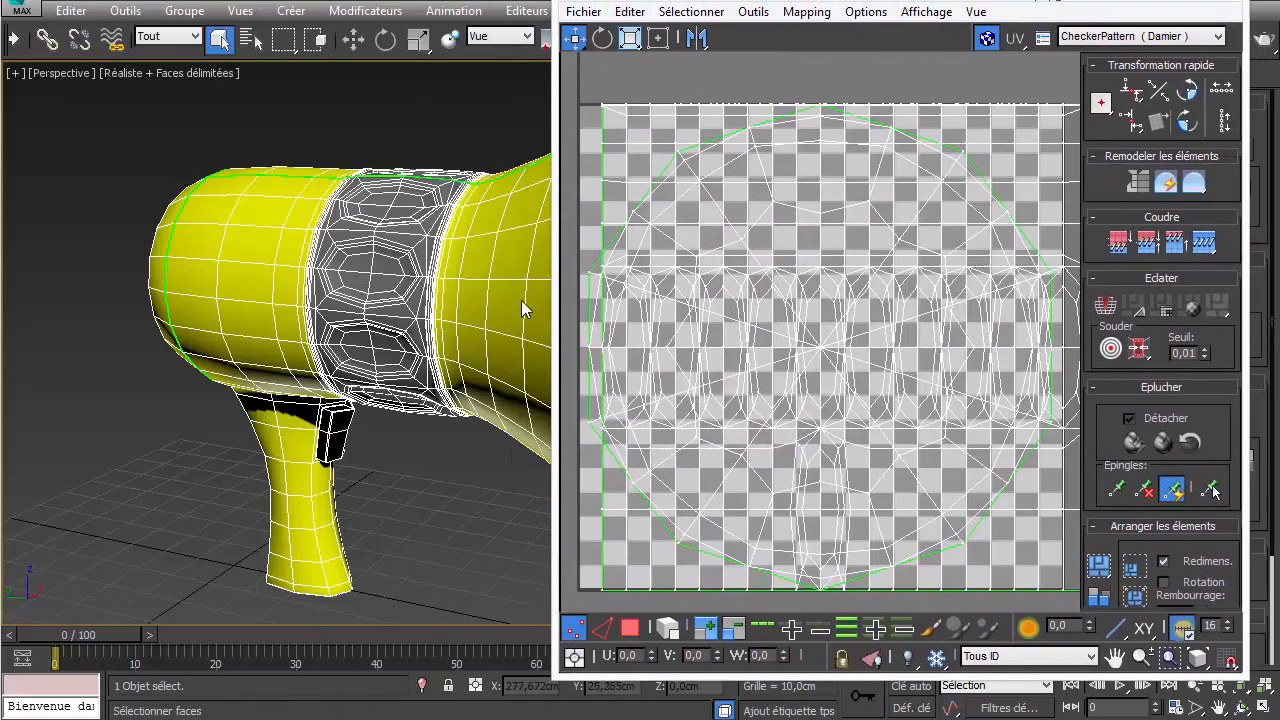
{"action": "middle_click_drag", "start_coordinate": [412, 273], "coordinate": [362, 268]}
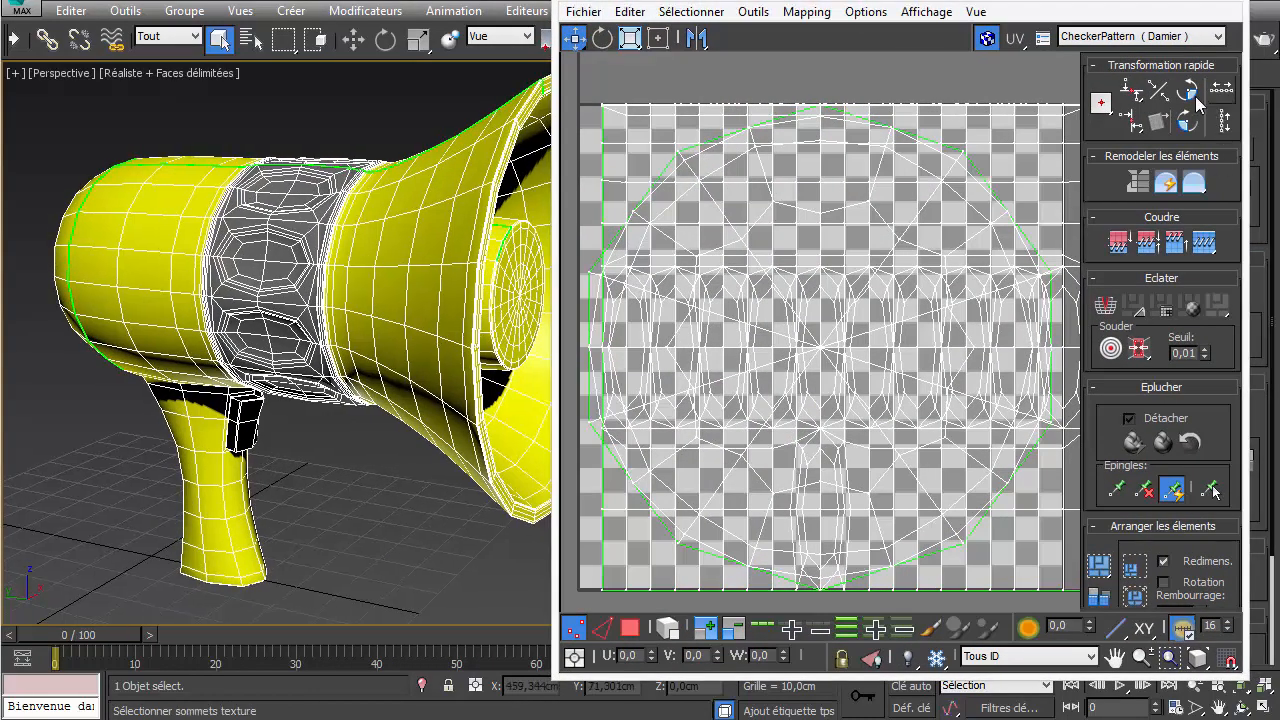
{"action": "left_click", "coordinate": [1116, 38]}
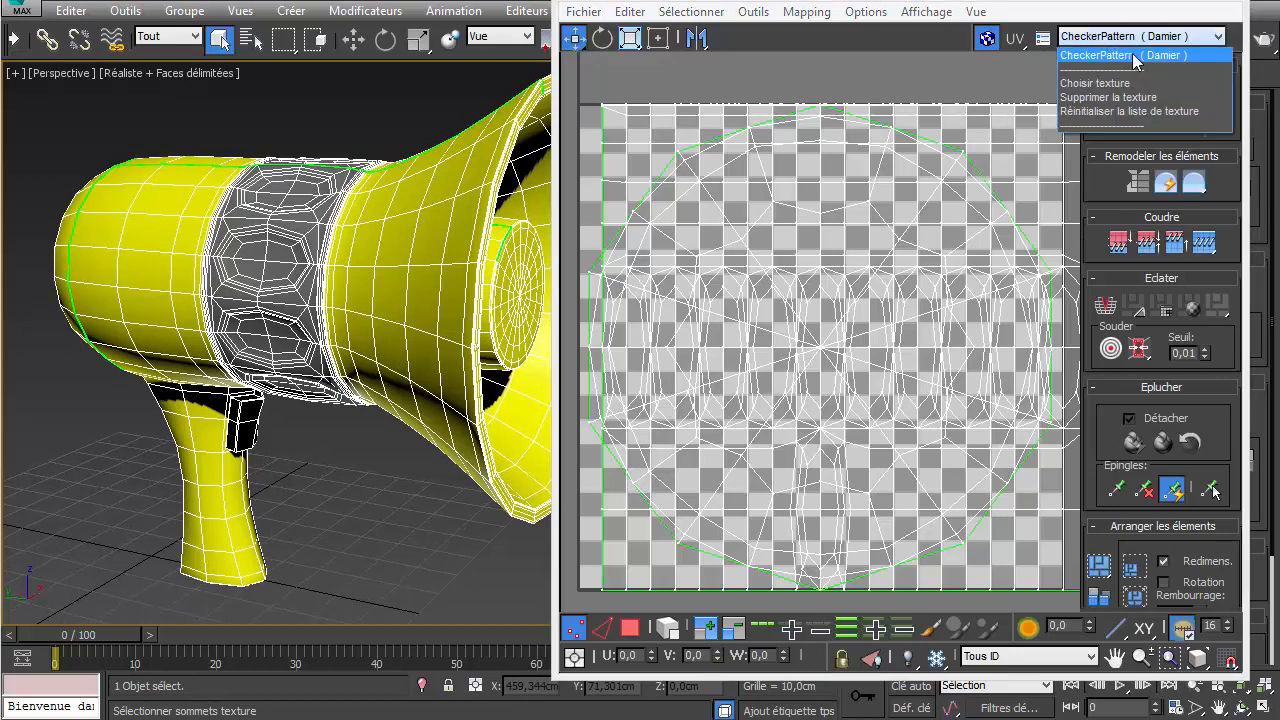
{"action": "left_click", "coordinate": [1136, 56]}
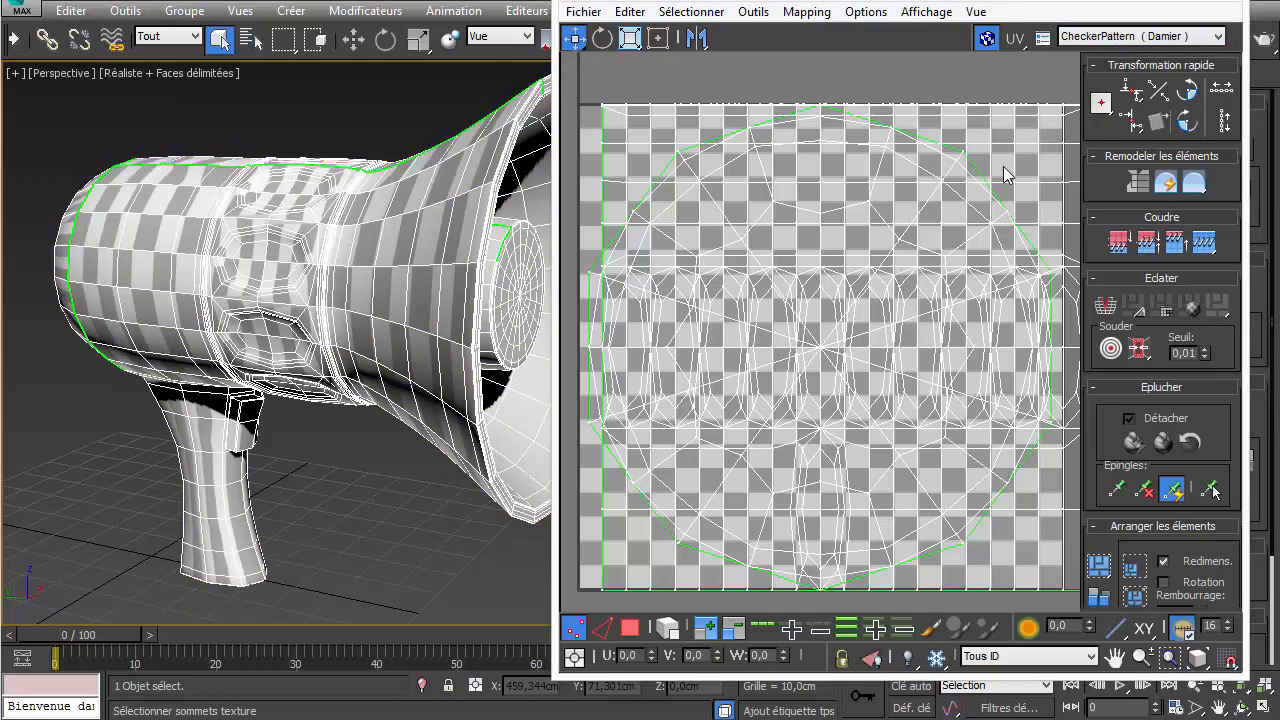
- Examine the checker pattern on the megaphone's body, handle and horn interior, and close the UV editor
{"action": "middle_click_drag", "start_coordinate": [300, 400], "coordinate": [443, 466], "text": "alt"}
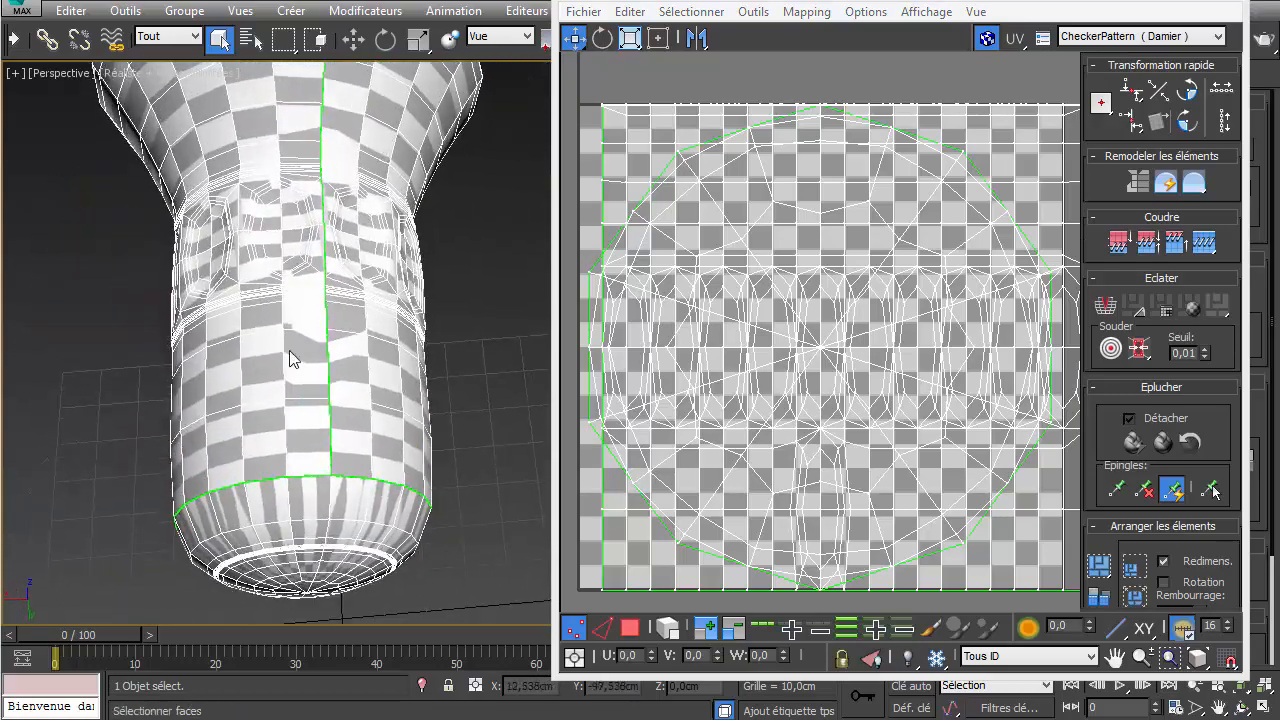
{"action": "middle_click_drag", "start_coordinate": [290, 360], "coordinate": [437, 350], "text": "alt"}
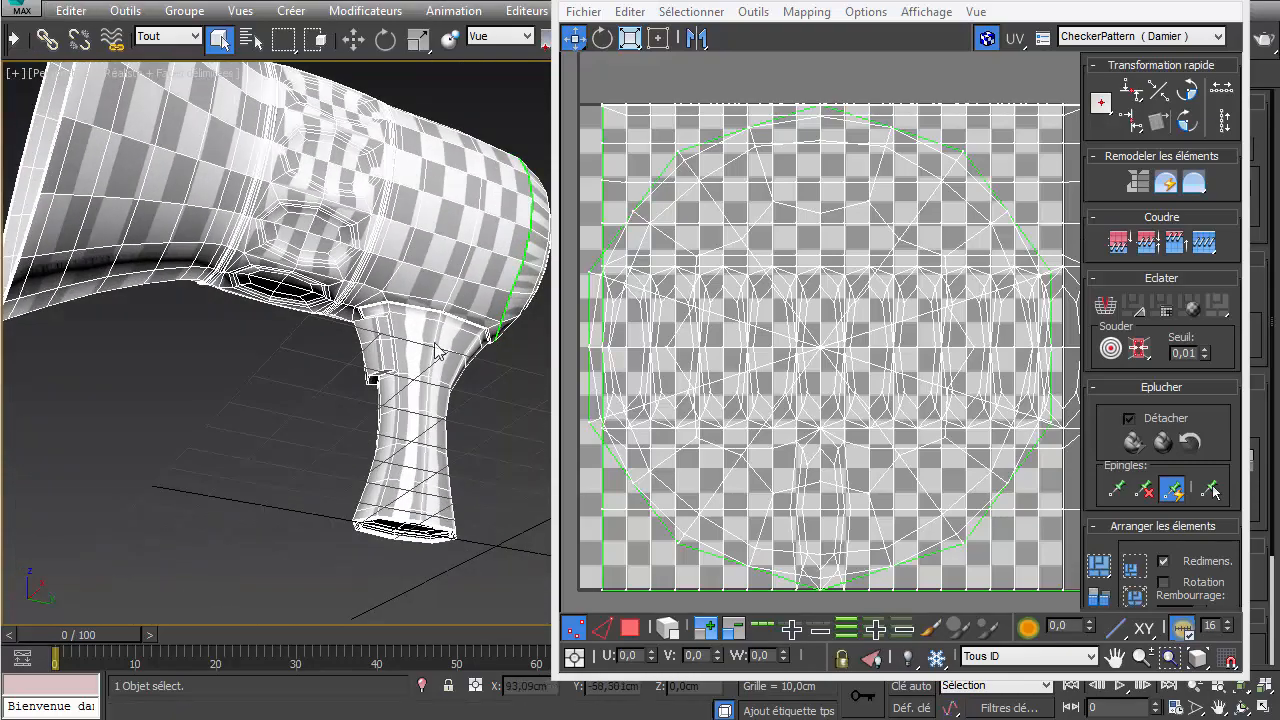
{"action": "middle_click_drag", "start_coordinate": [314, 340], "coordinate": [401, 412], "text": "alt"}
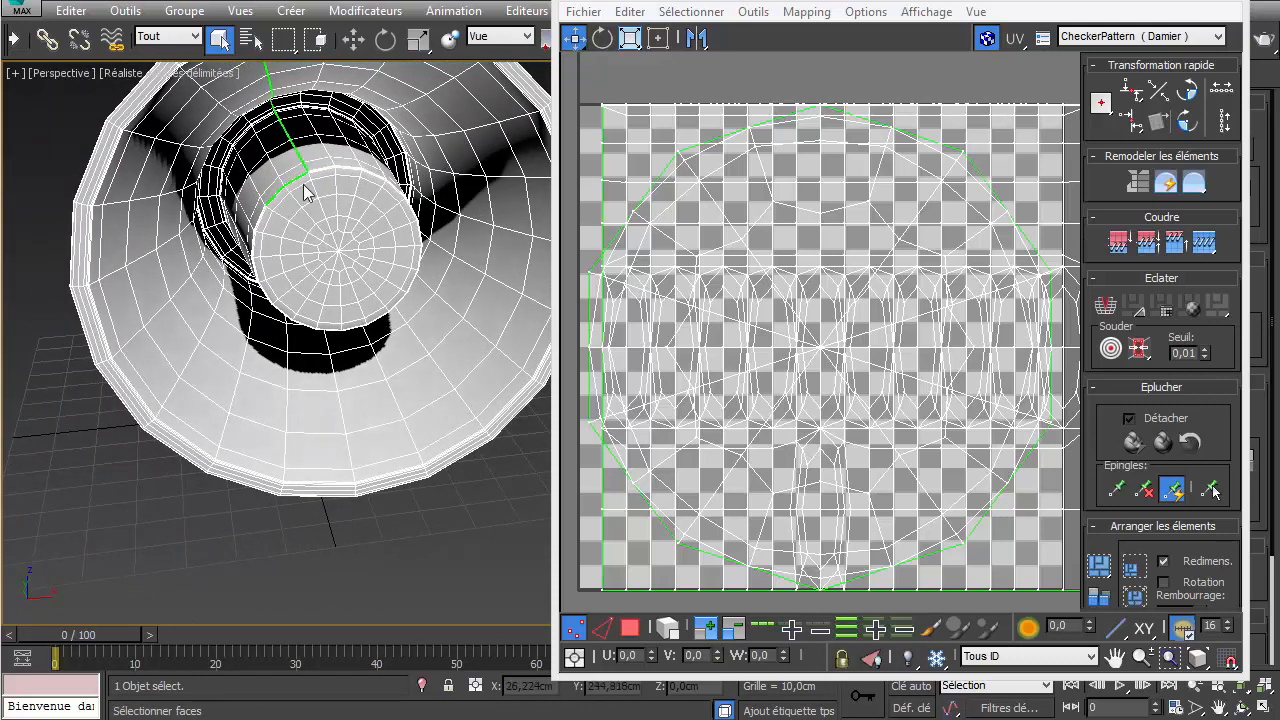
{"action": "middle_click_drag", "start_coordinate": [277, 140], "coordinate": [297, 180]}
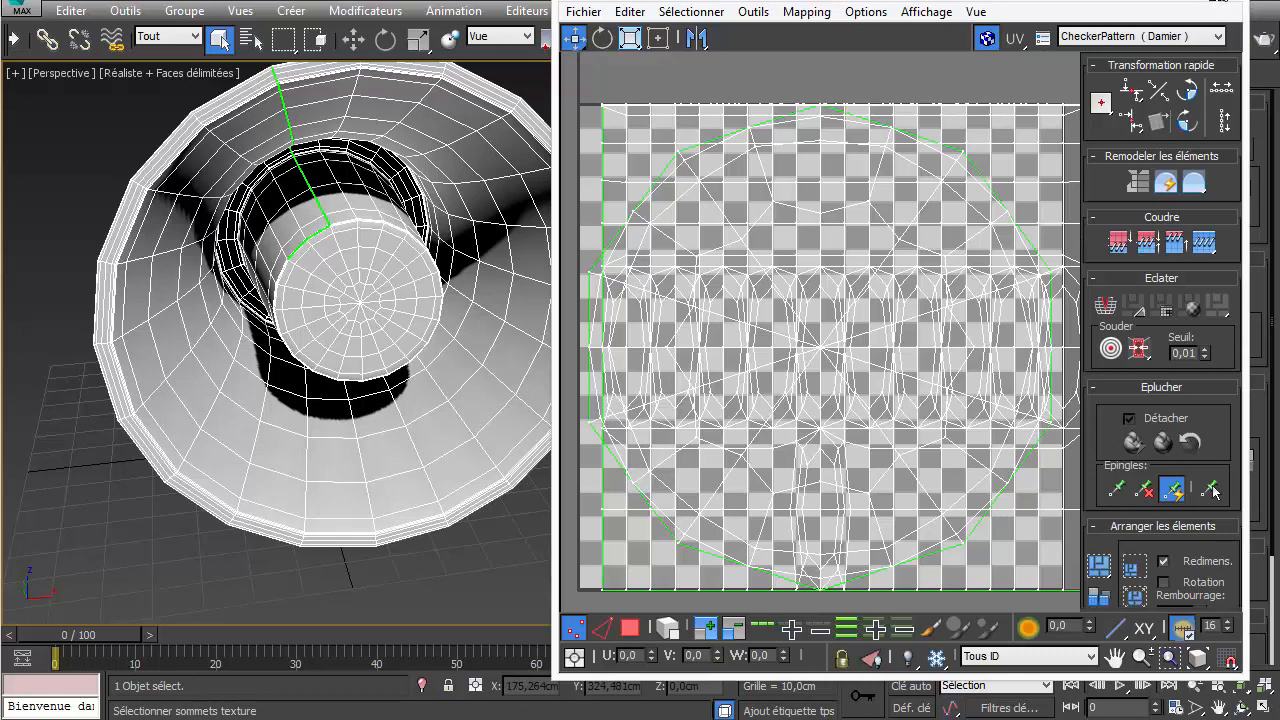
{"action": "left_click", "coordinate": [1215, 1]}
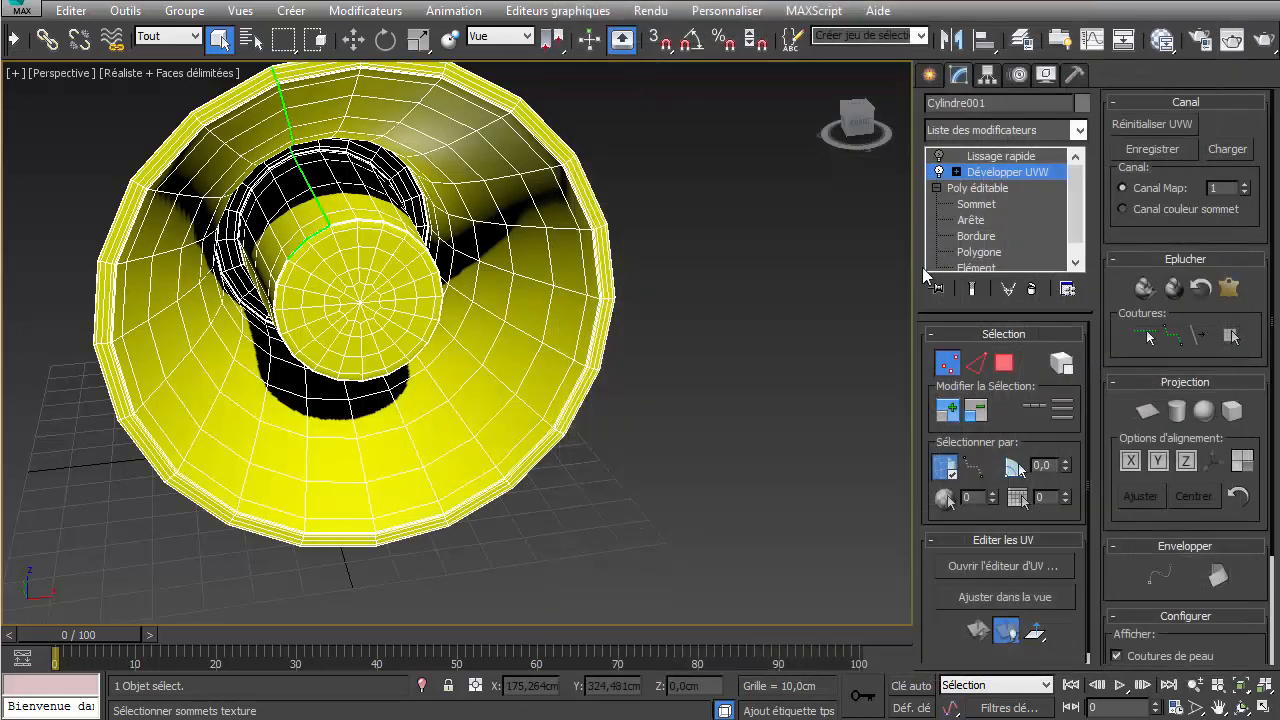
- Add an Effacer mapping UVW modifier directly above Poly éditable, accepting the topology warning with Conserver/Oui and suppressing it in future
{"action": "left_click", "coordinate": [983, 189]}
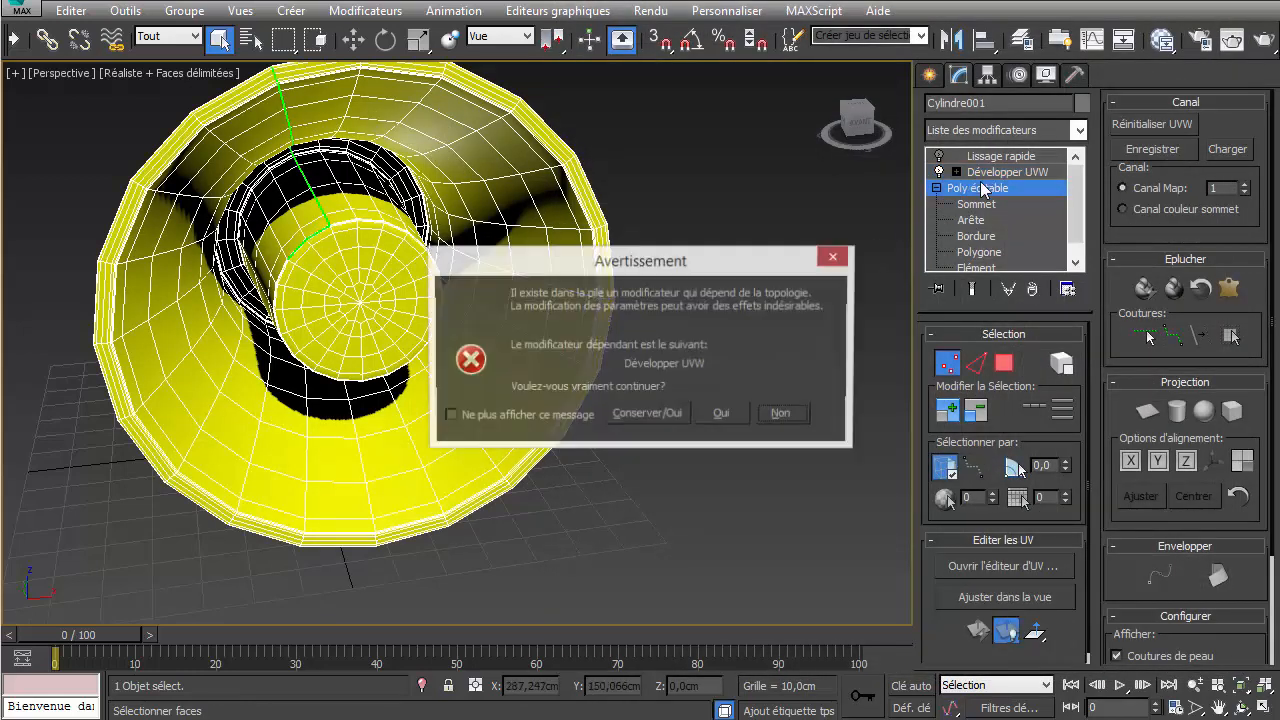
{"action": "left_click", "coordinate": [515, 415]}
{"action": "left_click", "coordinate": [663, 413]}
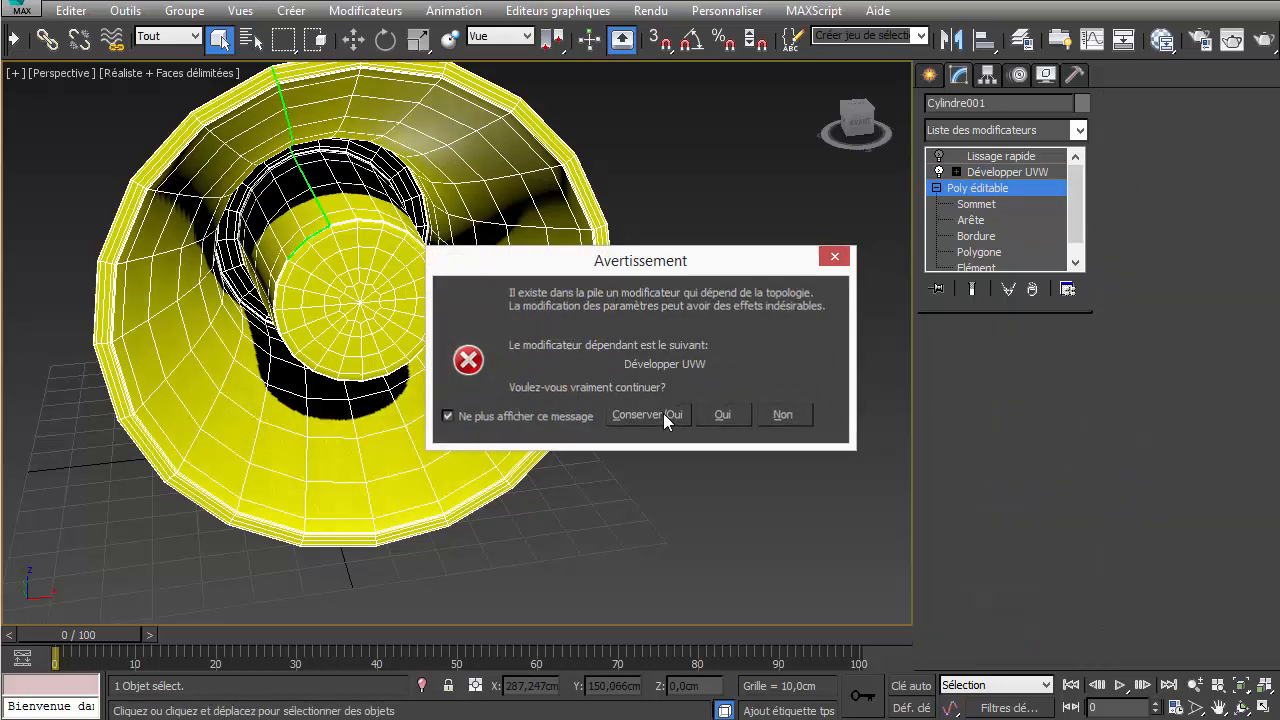
{"action": "left_click", "coordinate": [1077, 131]}
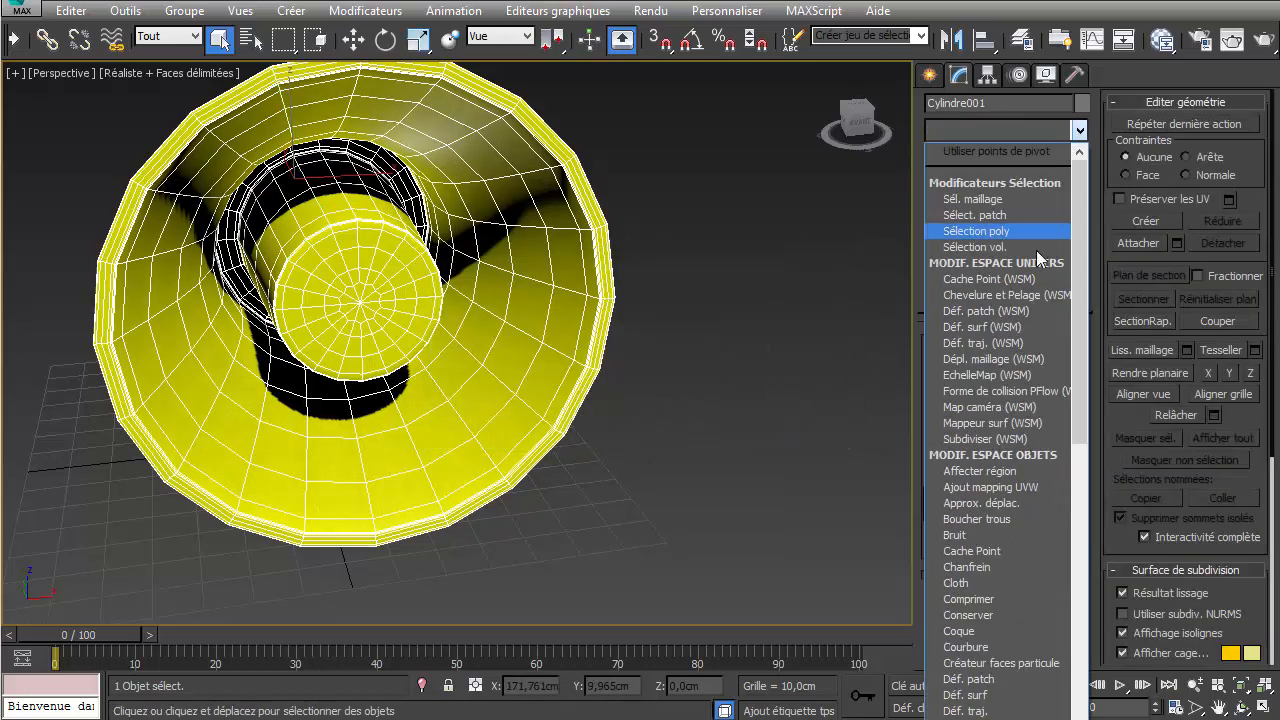
{"action": "scroll", "coordinate": [1024, 300], "scroll_direction": "down", "scroll_amount": 5}
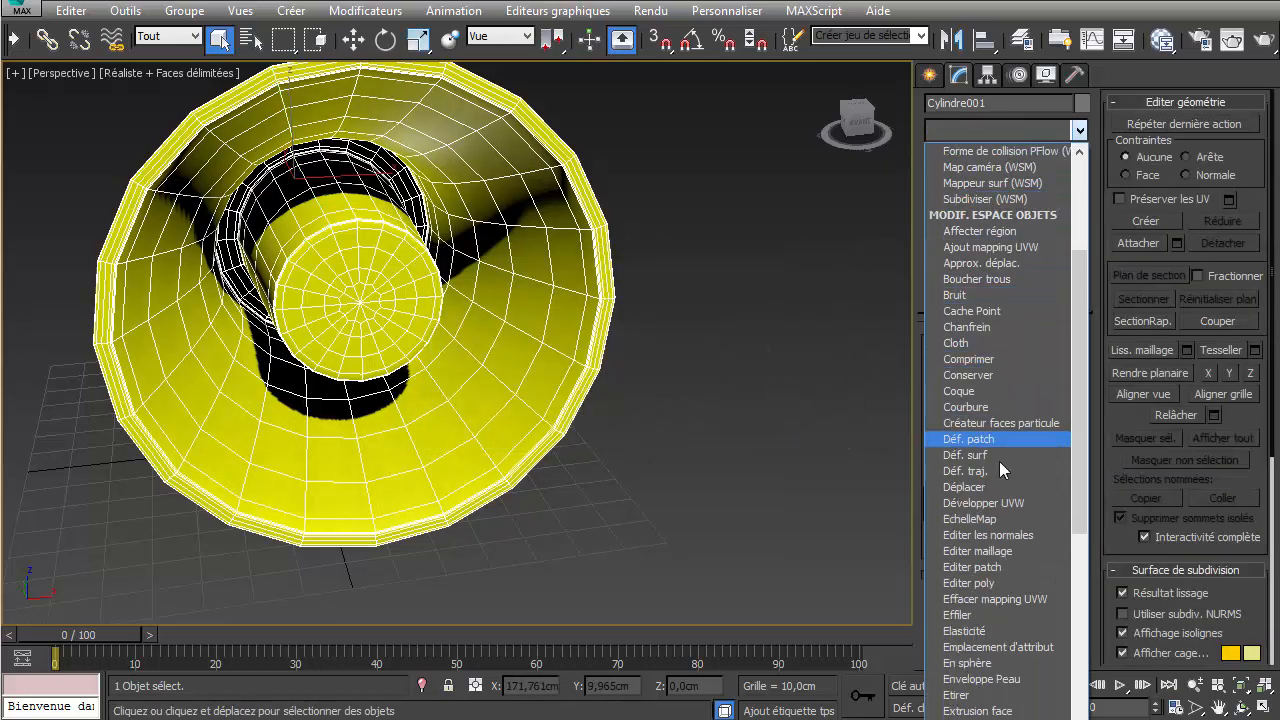
{"action": "left_click", "coordinate": [987, 599]}
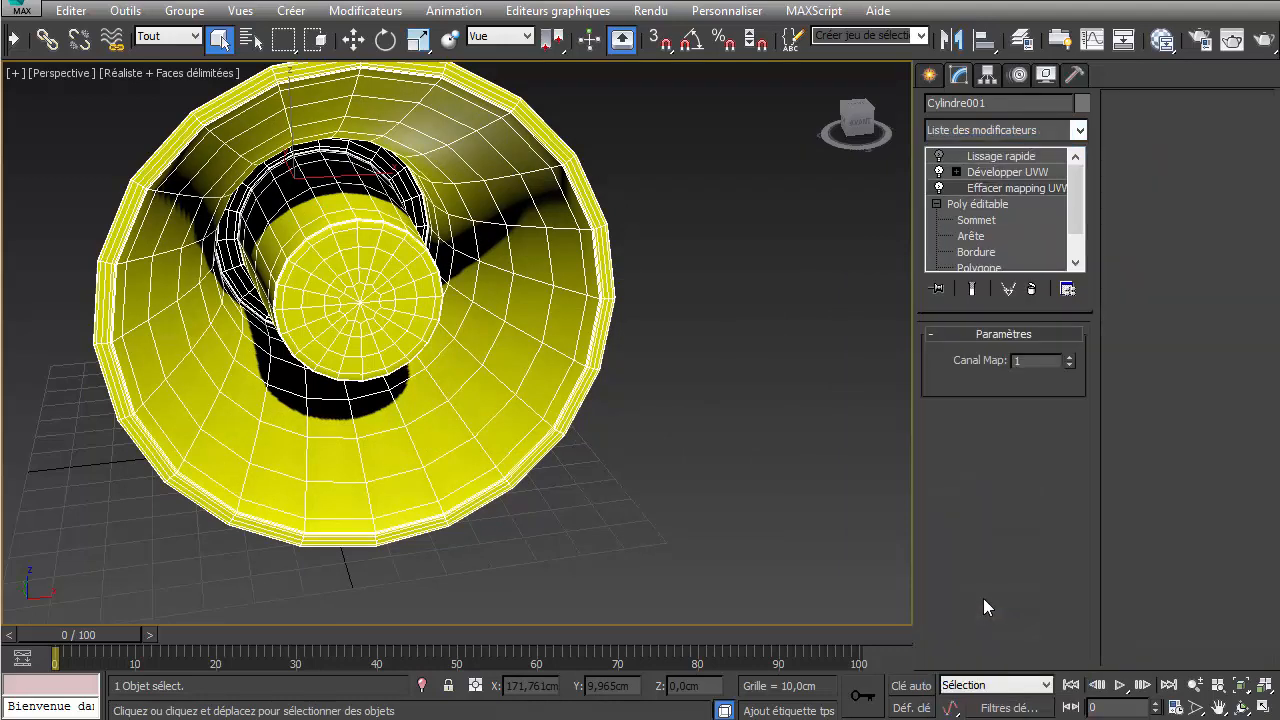
- Collapse the Effacer mapping UVW modifier into Poly éditable with Réduire vers, accepting the warning with Conserver/Oui
{"action": "right_click", "coordinate": [997, 192]}
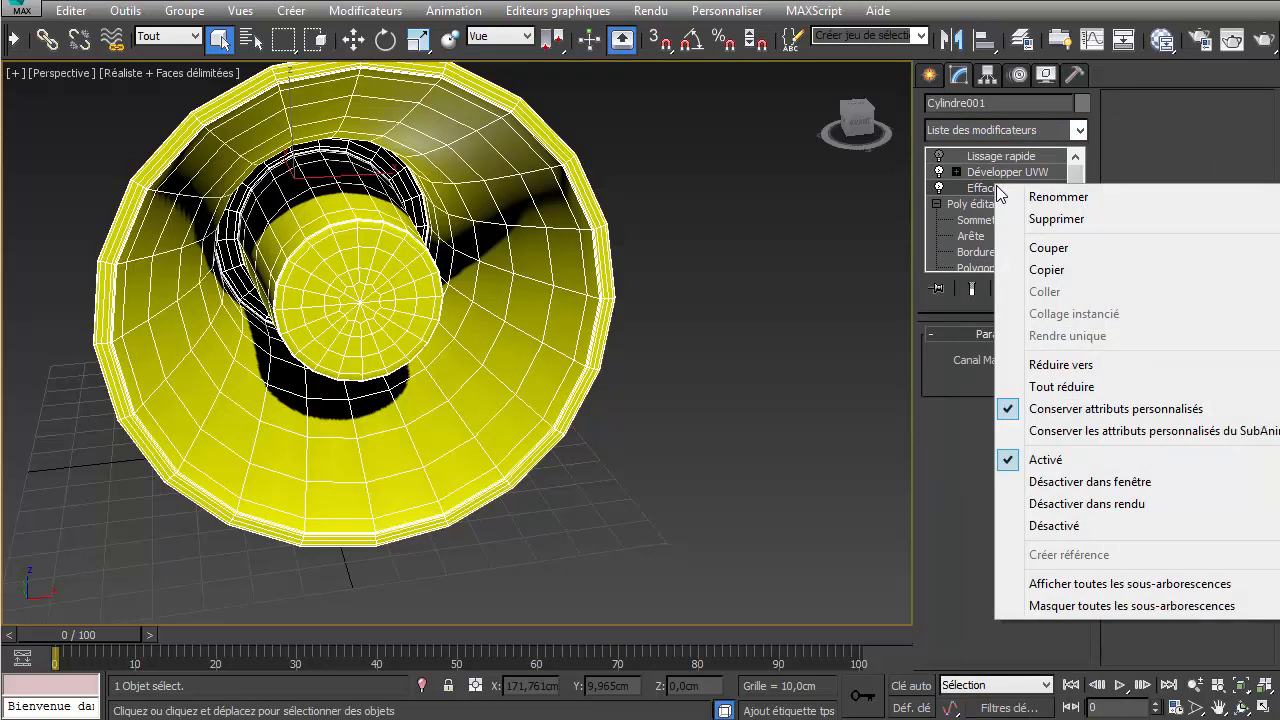
{"action": "left_click", "coordinate": [1061, 364]}
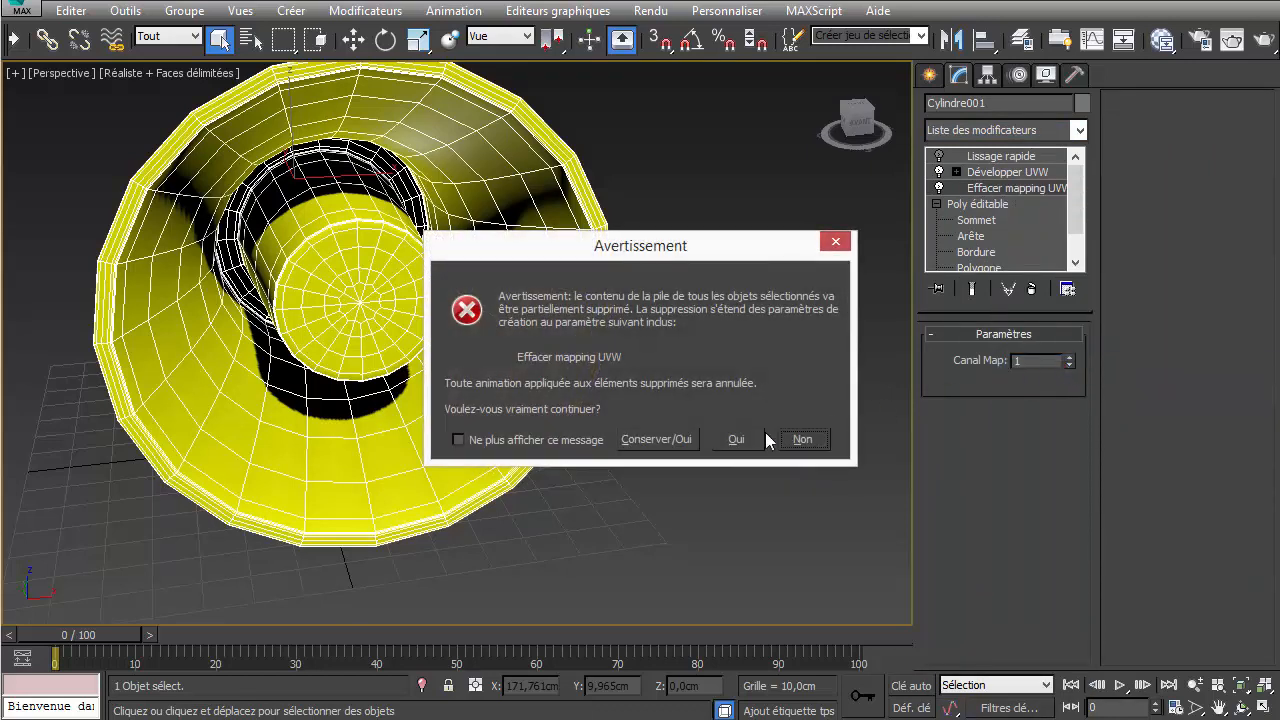
{"action": "left_click", "coordinate": [660, 443]}
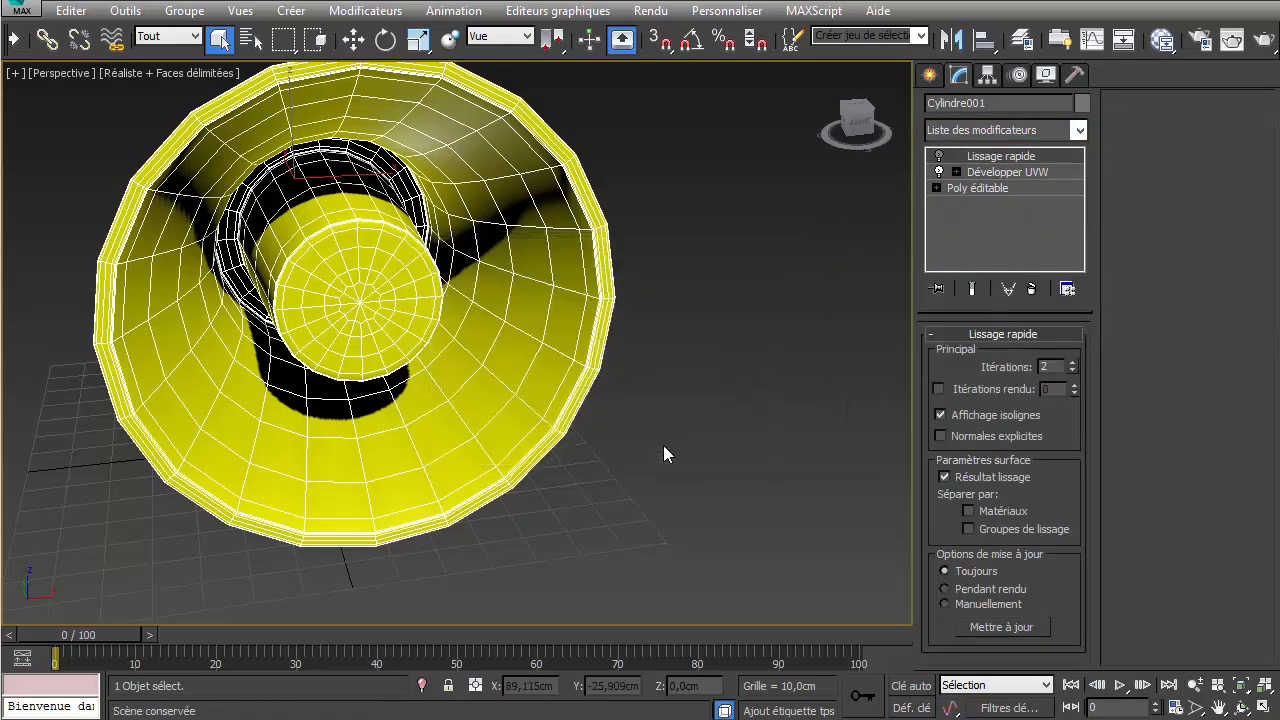
- Delete the Développer UVW modifier from the megaphone's modifier stack
{"action": "left_click", "coordinate": [979, 173]}
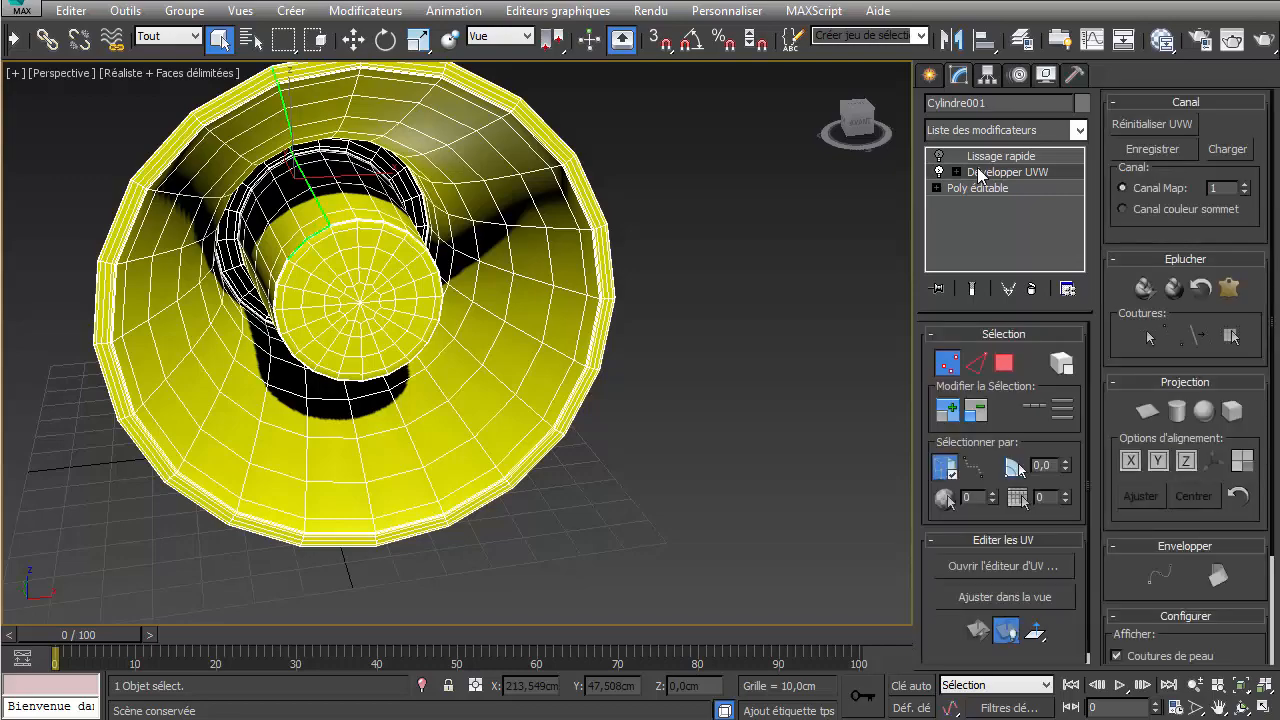
{"action": "mouse_move", "coordinate": [523, 324]}
{"action": "middle_mouse_down", "text": "alt"}
{"action": "mouse_move", "coordinate": [563, 354]}
{"action": "mouse_move", "coordinate": [546, 336]}
{"action": "mouse_move", "coordinate": [515, 340]}
{"action": "mouse_move", "coordinate": [528, 333]}
{"action": "middle_mouse_up", "text": "alt"}
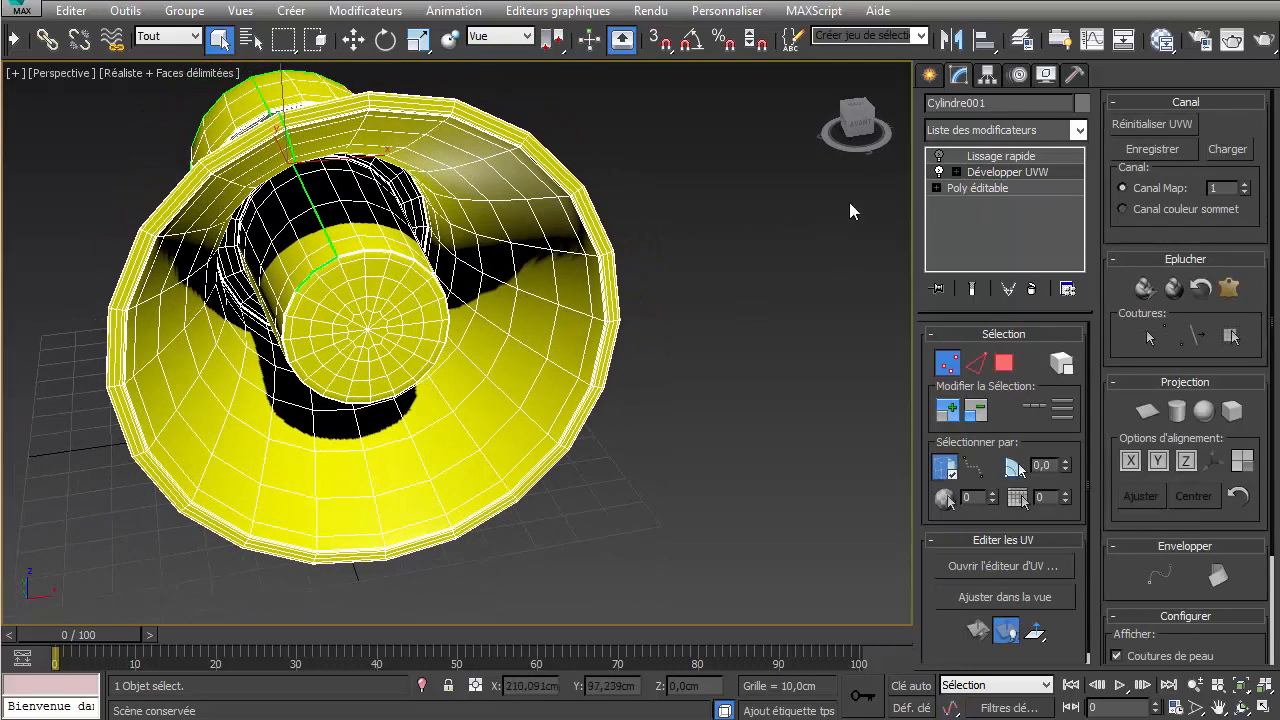
{"action": "left_click", "coordinate": [1036, 289]}
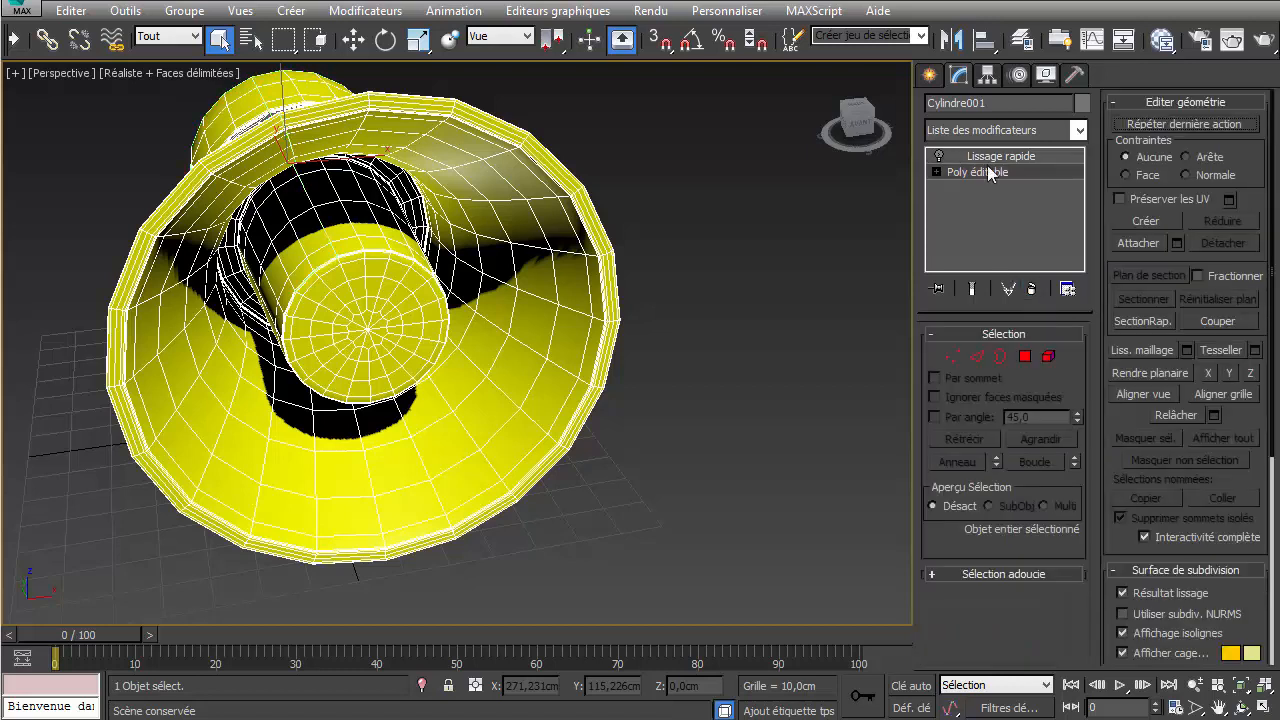
- Add an Effacer mapping UVW modifier directly above Poly éditable on the megaphone
{"action": "left_click", "coordinate": [1081, 131]}
{"action": "scroll", "coordinate": [1029, 300], "scroll_direction": "down", "scroll_amount": 5}
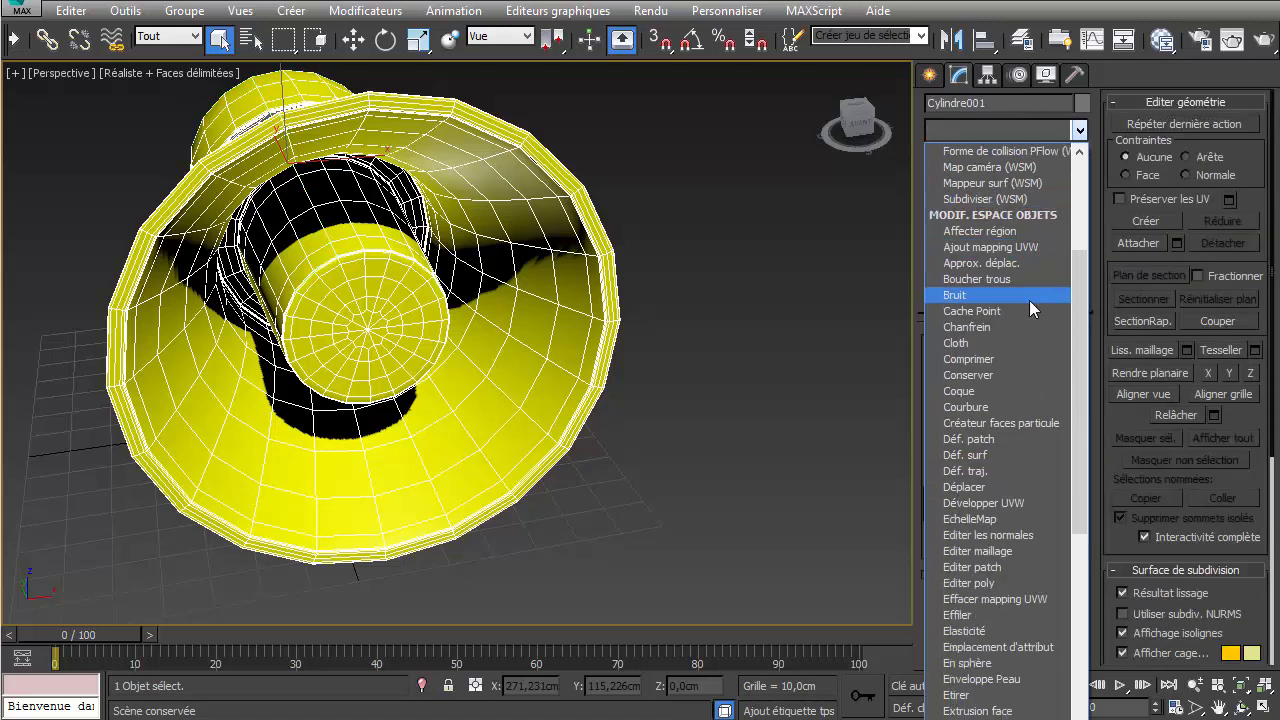
{"action": "left_click", "coordinate": [1006, 600]}
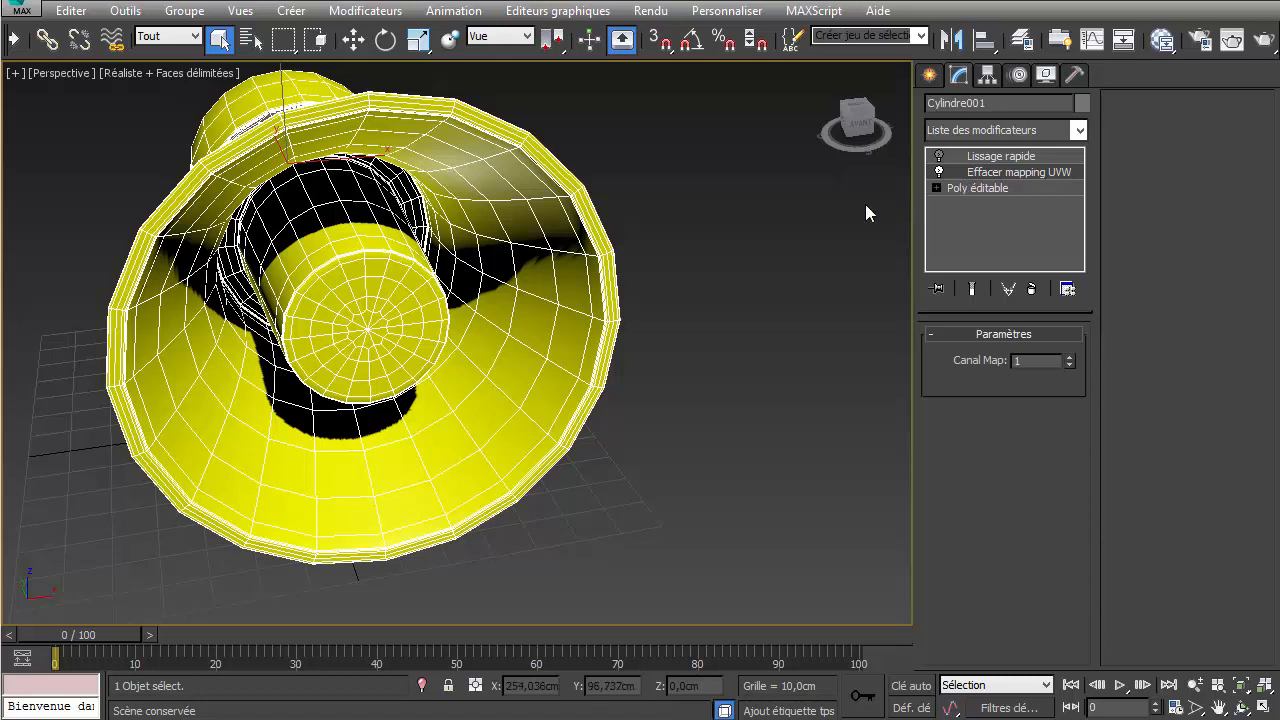
- Delete the Lissage rapide modifier and convert the megaphone to Poly éditable, collapsing the Effacer mapping UVW modifier
{"action": "right_click", "coordinate": [972, 172]}
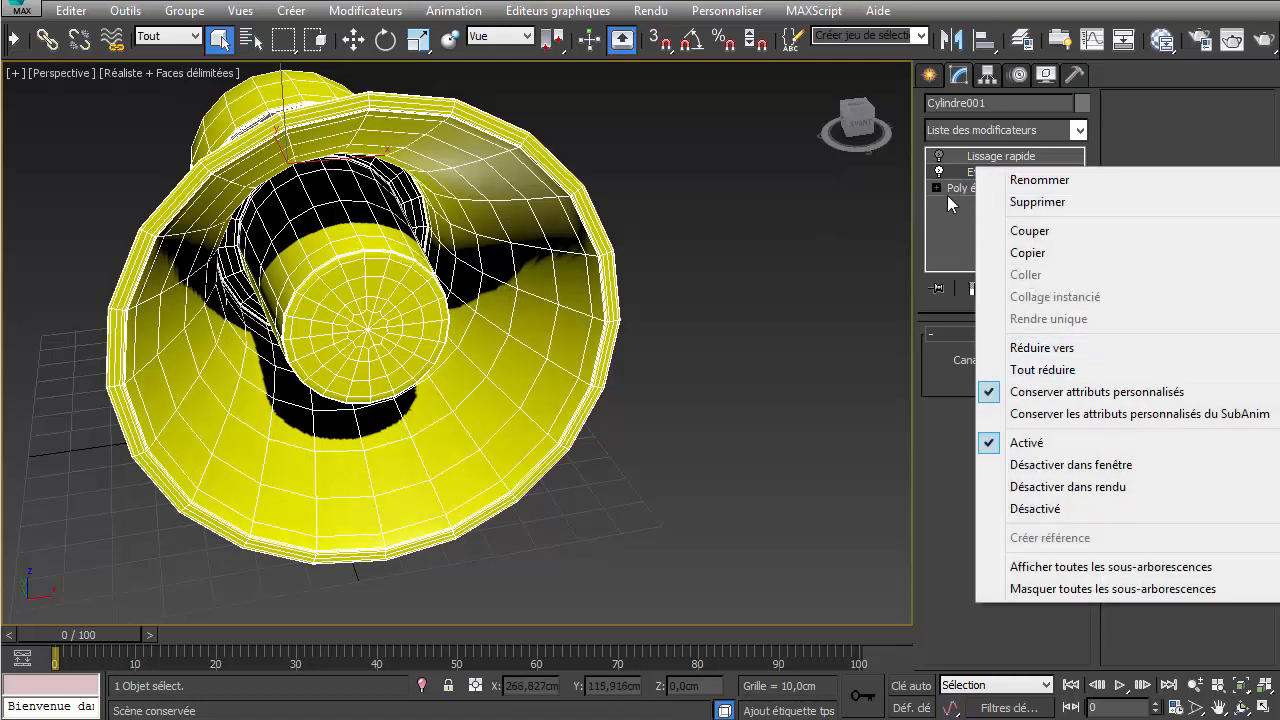
{"action": "left_click", "coordinate": [993, 155]}
{"action": "left_click", "coordinate": [1000, 156]}
{"action": "left_click", "coordinate": [1031, 288]}
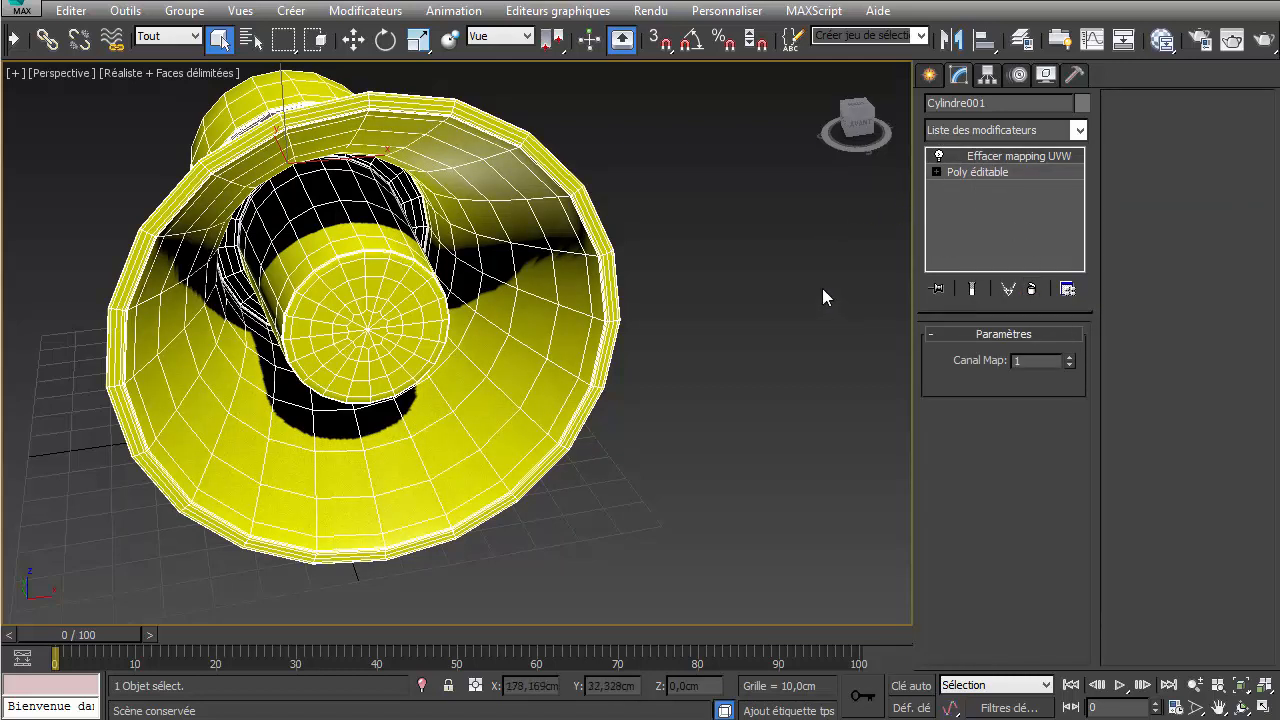
{"action": "right_click", "coordinate": [822, 290]}
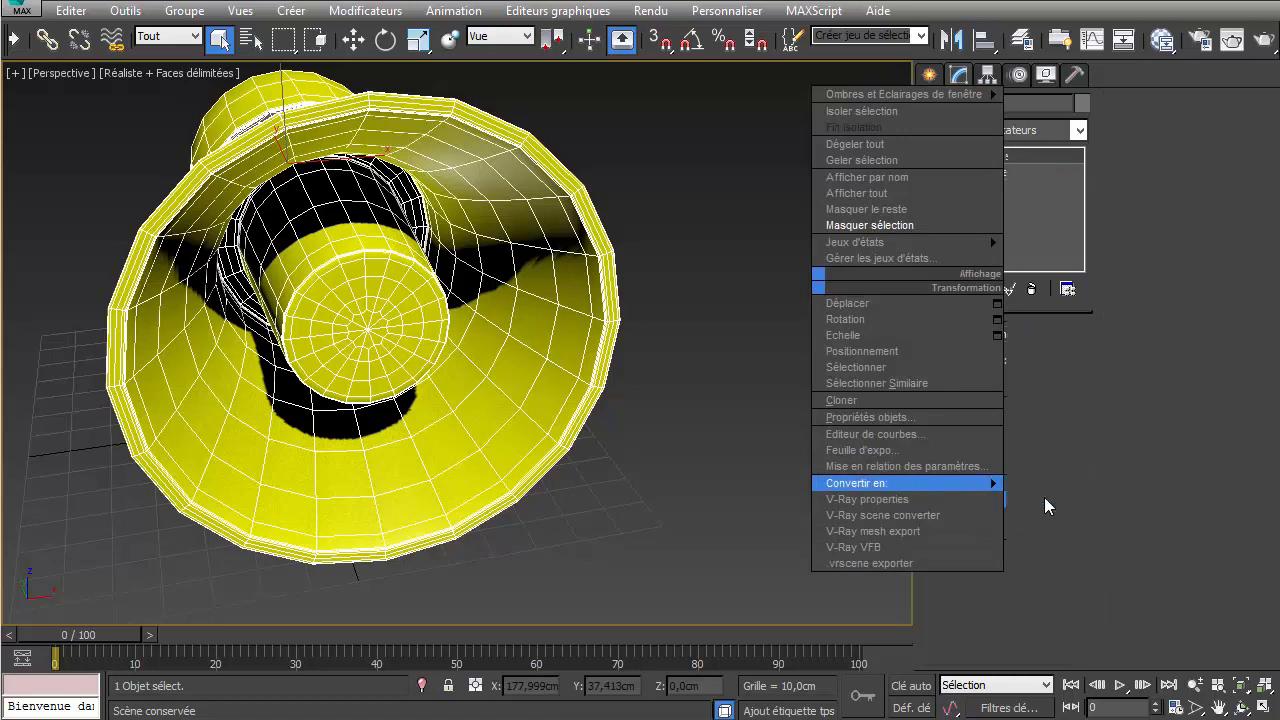
{"action": "left_click", "coordinate": [1044, 498]}
- Add a Développer UVW modifier on top of the megaphone's Poly éditable
{"action": "left_click", "coordinate": [1082, 132]}
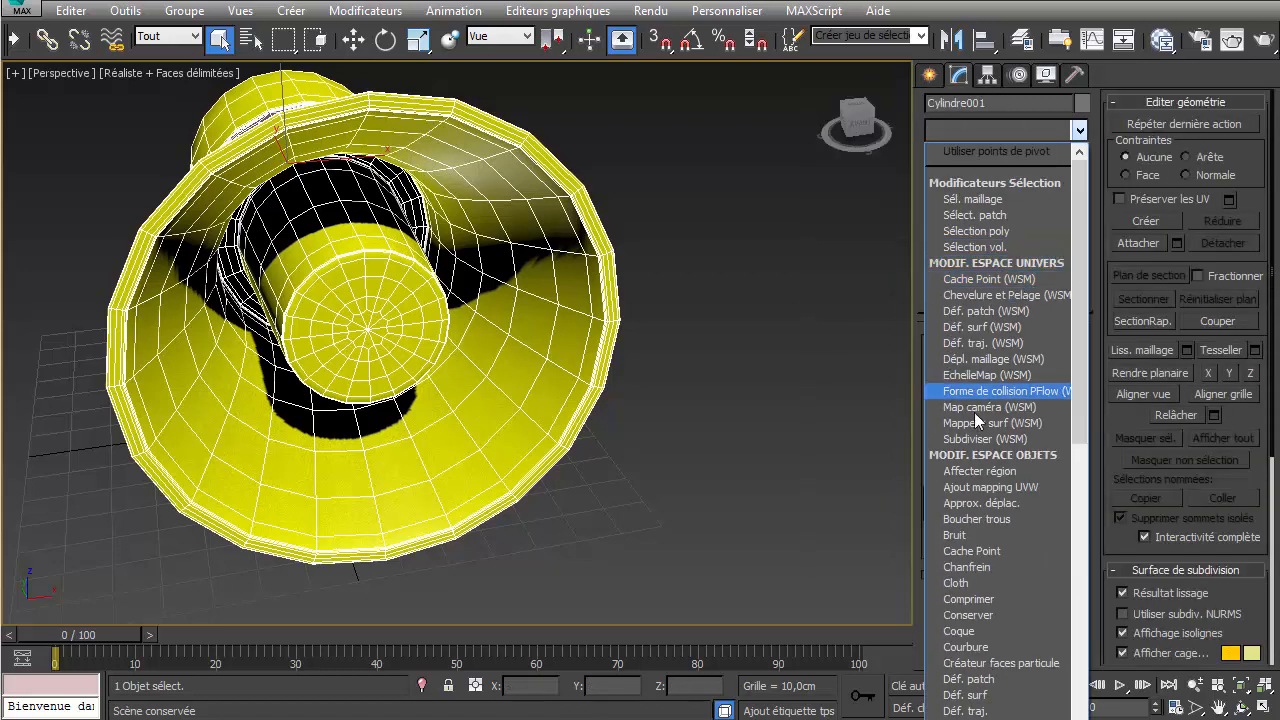
{"action": "scroll", "coordinate": [986, 443], "scroll_direction": "down", "scroll_amount": 1}
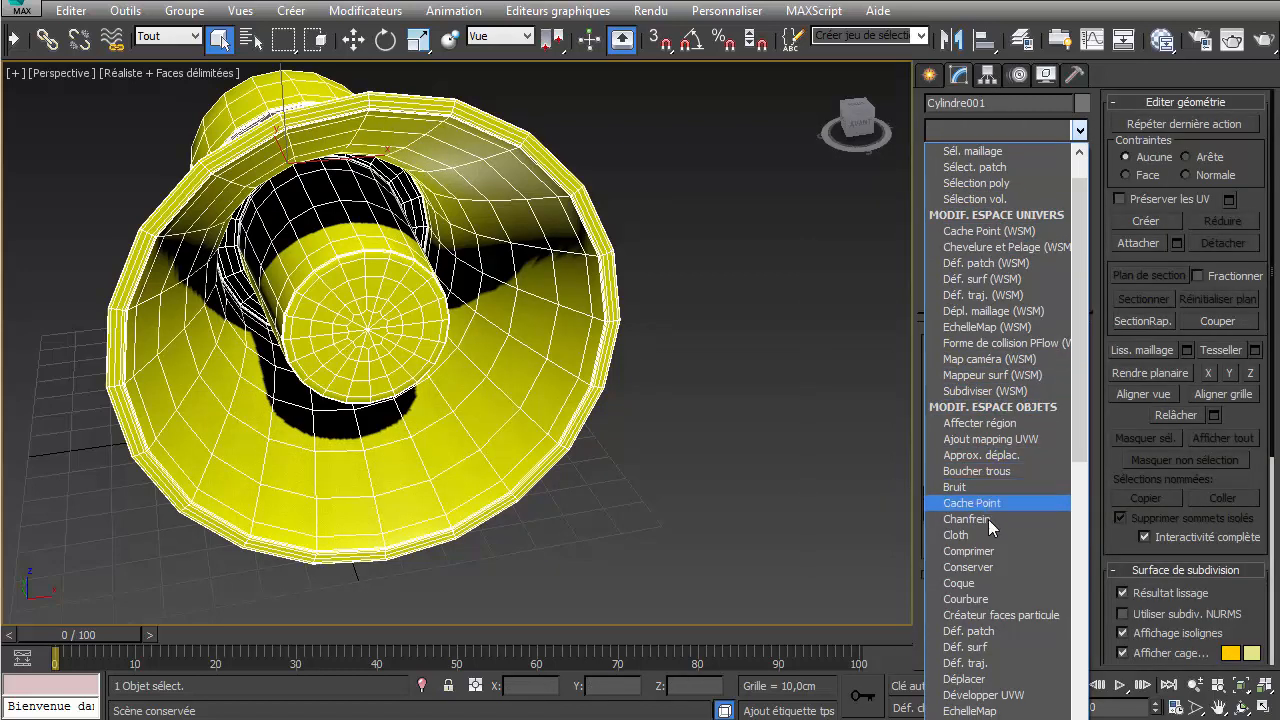
{"action": "left_click", "coordinate": [990, 694]}
- Open the UV editor for the megaphone and display the CheckerPattern (Damier) texture on the model
{"action": "middle_click_drag", "start_coordinate": [560, 400], "coordinate": [590, 350], "text": "alt"}
{"action": "left_click", "coordinate": [1003, 566]}
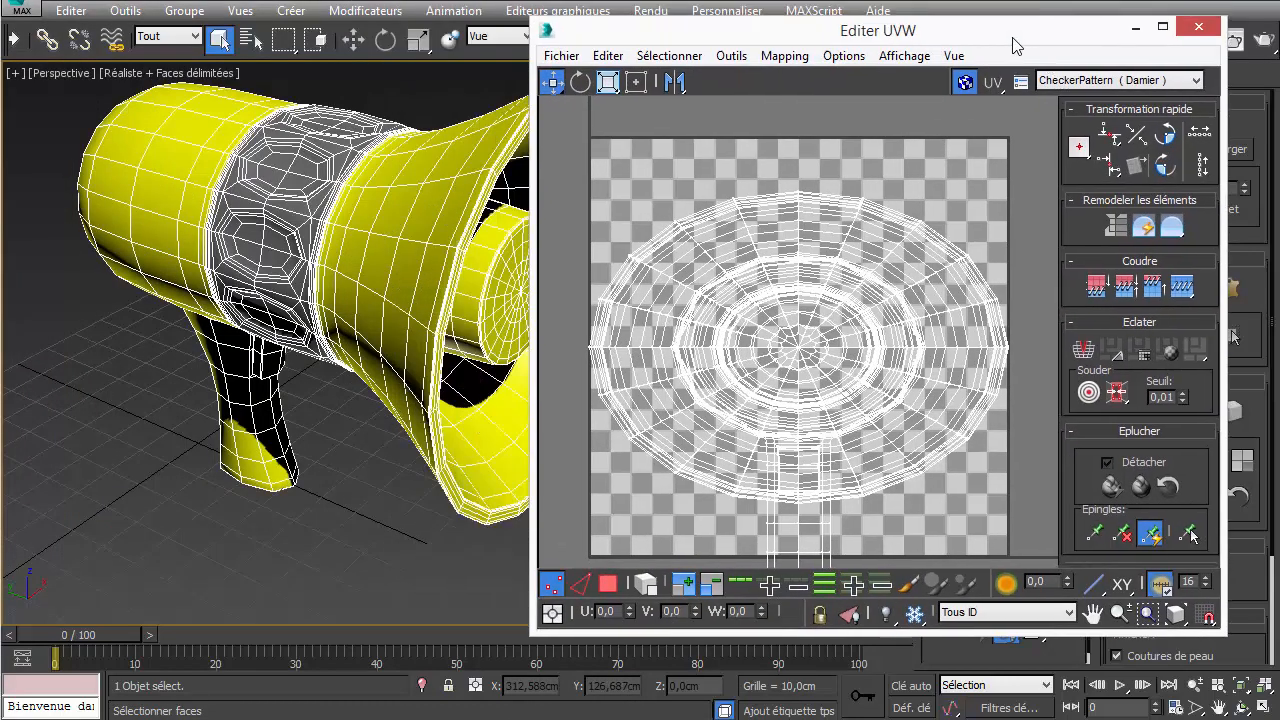
{"action": "left_click_drag", "start_coordinate": [1013, 45], "coordinate": [1063, 45]}
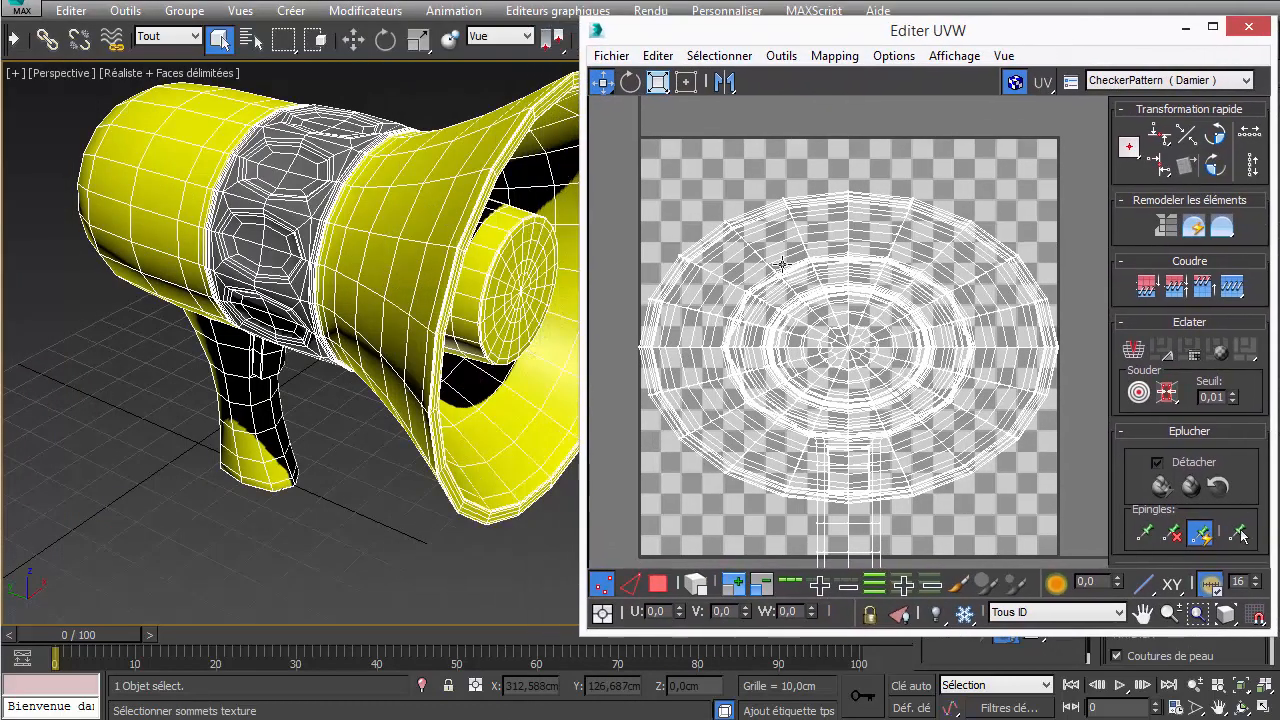
{"action": "scroll", "coordinate": [843, 316], "scroll_direction": "down", "scroll_amount": 3}
{"action": "scroll", "coordinate": [852, 380], "scroll_direction": "up", "scroll_amount": 2}
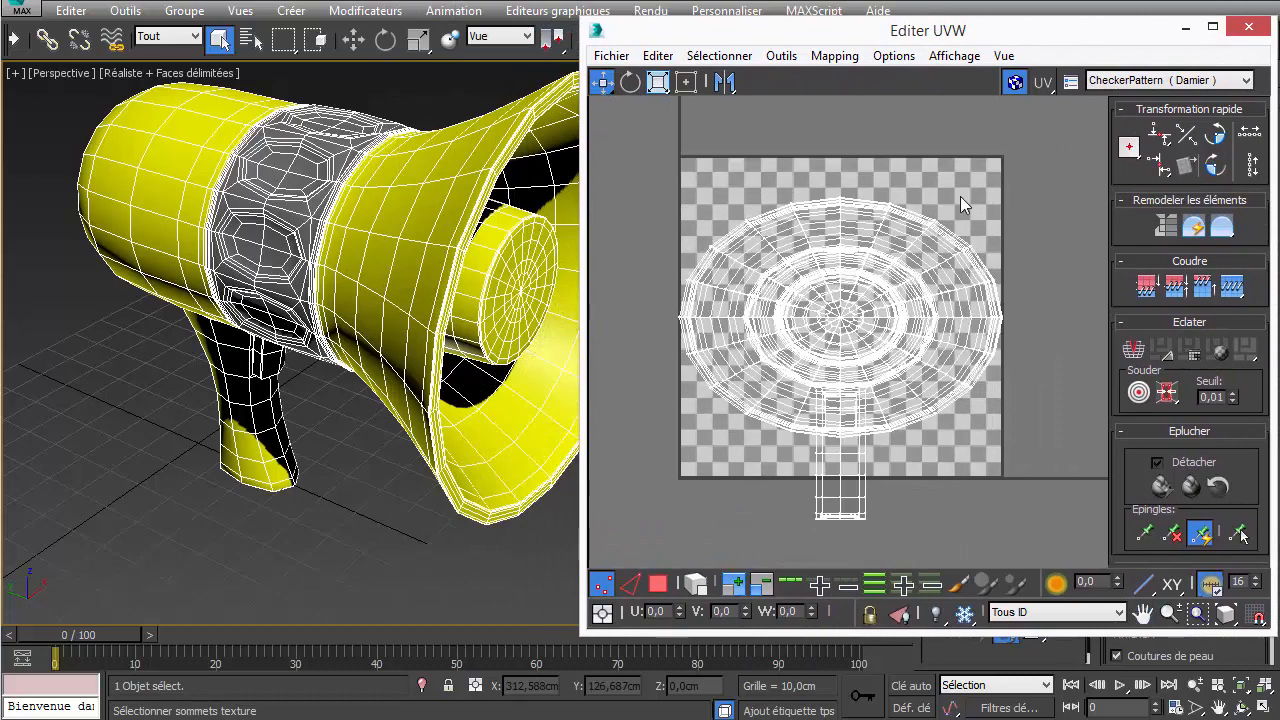
{"action": "left_click", "coordinate": [1127, 80]}
{"action": "left_click", "coordinate": [1133, 100]}
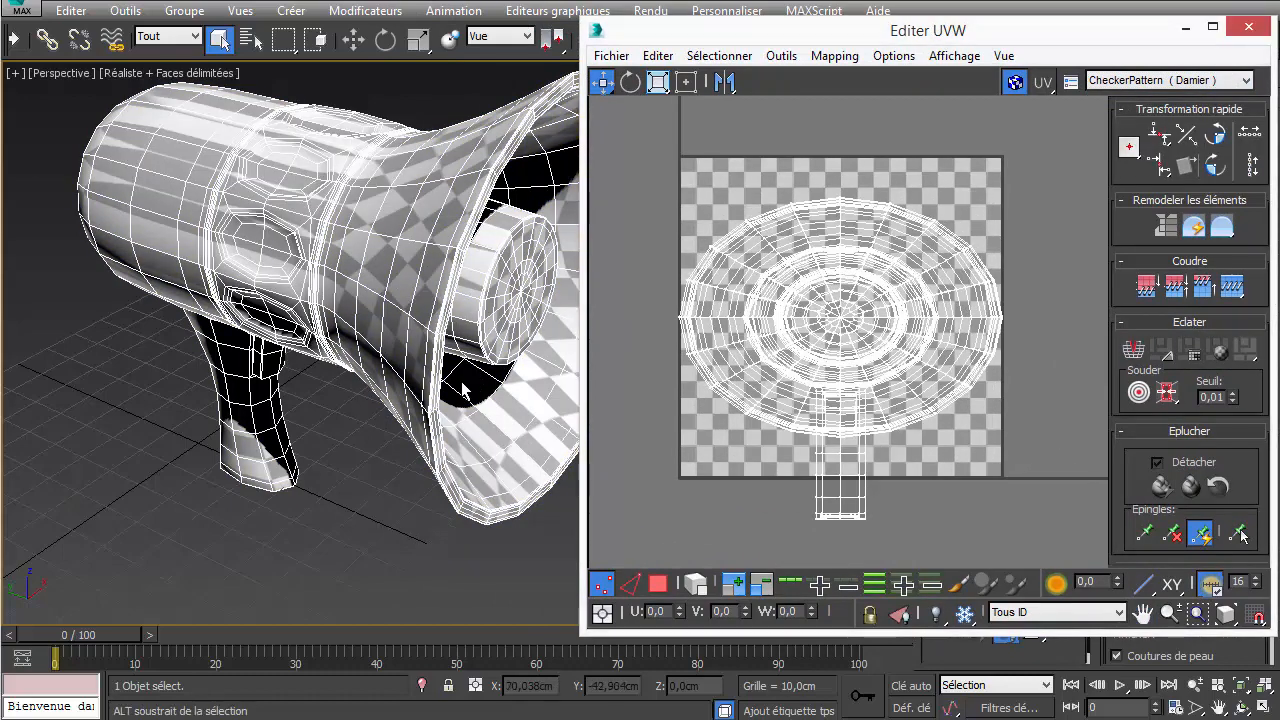
- Examine how the checker pattern falls on the megaphone's horn interior, central cylinder, body and handle
{"action": "middle_click_drag", "start_coordinate": [320, 330], "coordinate": [430, 368], "text": "alt"}
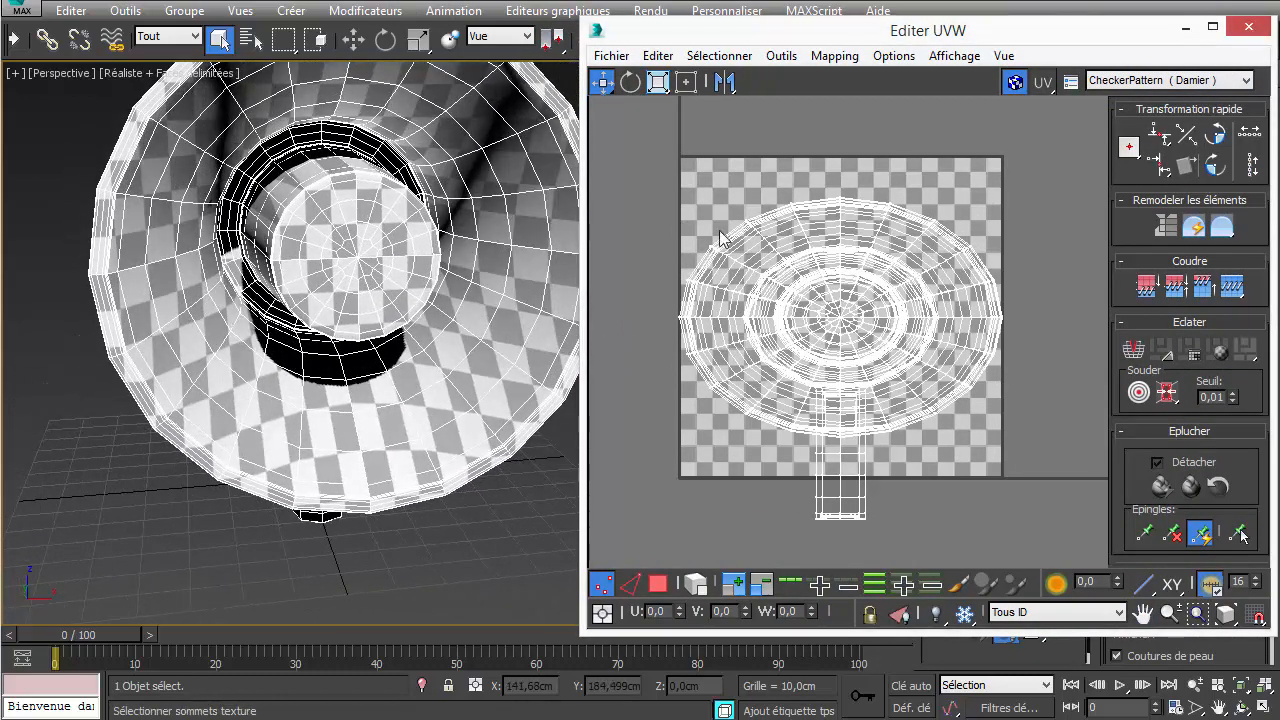
{"action": "middle_click_drag", "start_coordinate": [430, 300], "coordinate": [380, 450], "text": "alt"}
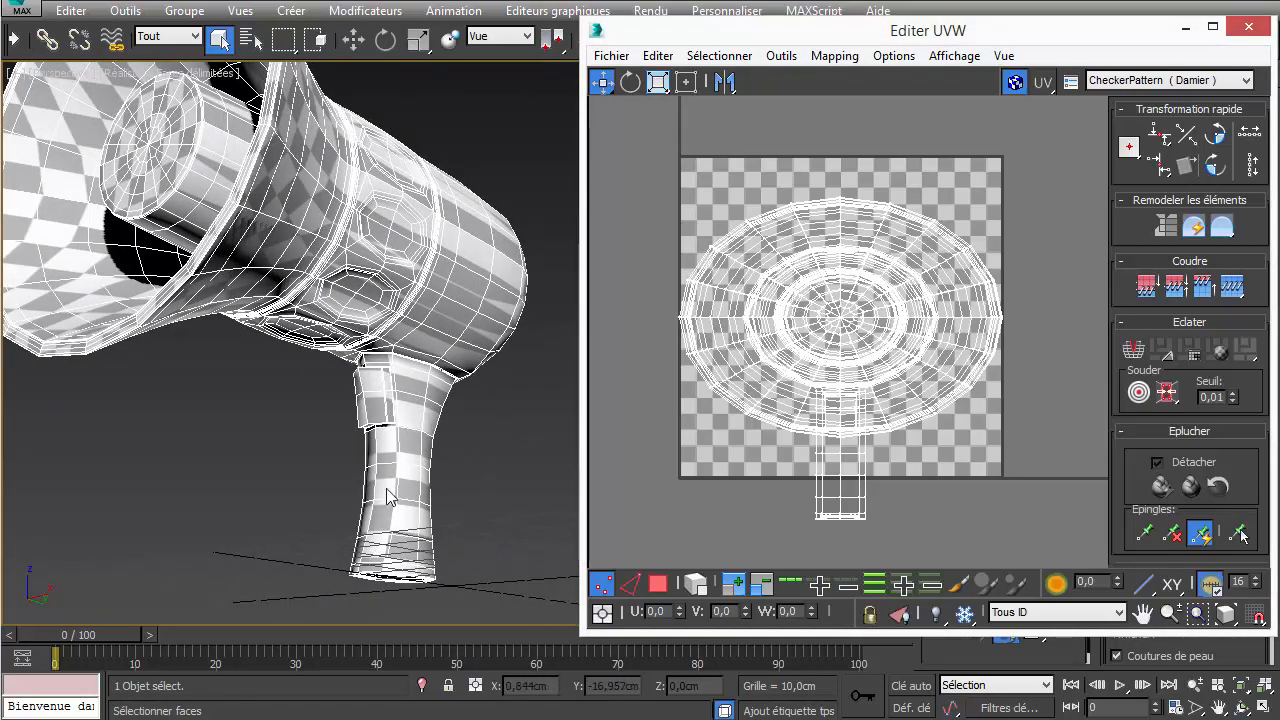
{"action": "middle_click_drag", "start_coordinate": [410, 510], "coordinate": [5, 400], "text": "alt"}
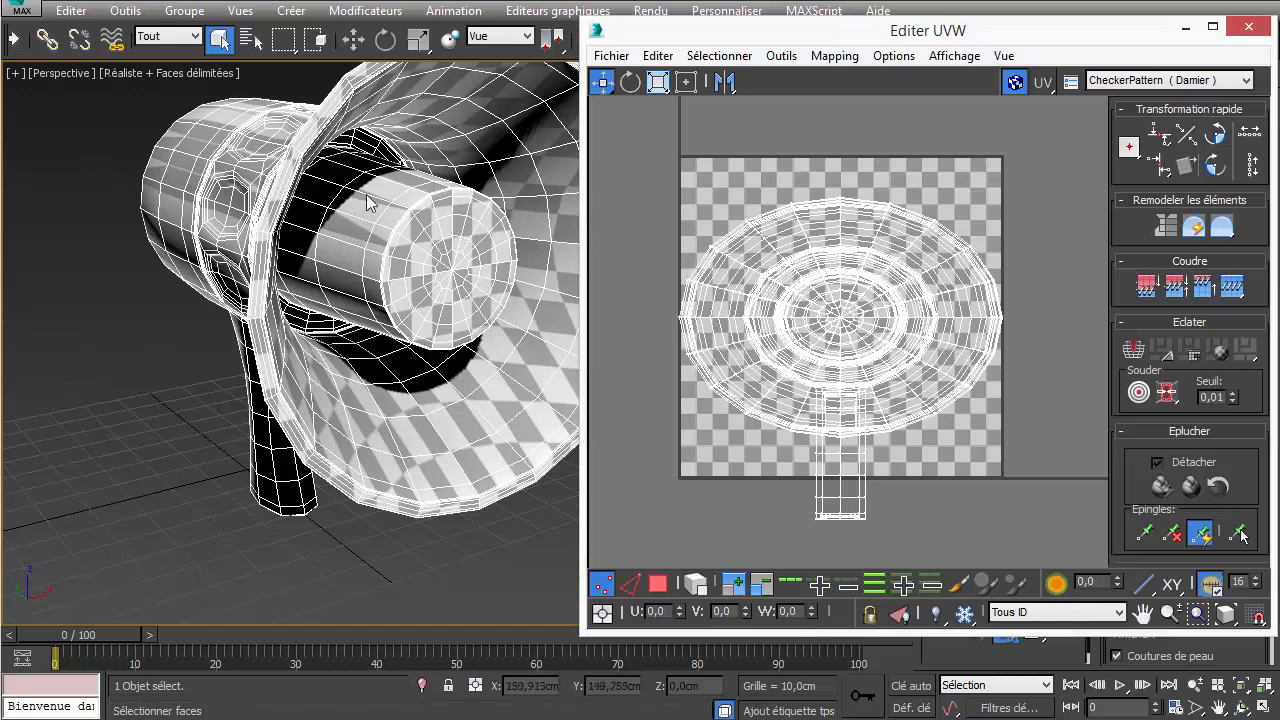
- Select all UV polygons of the megaphone, move them outside the checker tile to its lower left, and close the UV editor
{"action": "middle_click_drag", "start_coordinate": [822, 351], "coordinate": [822, 351]}
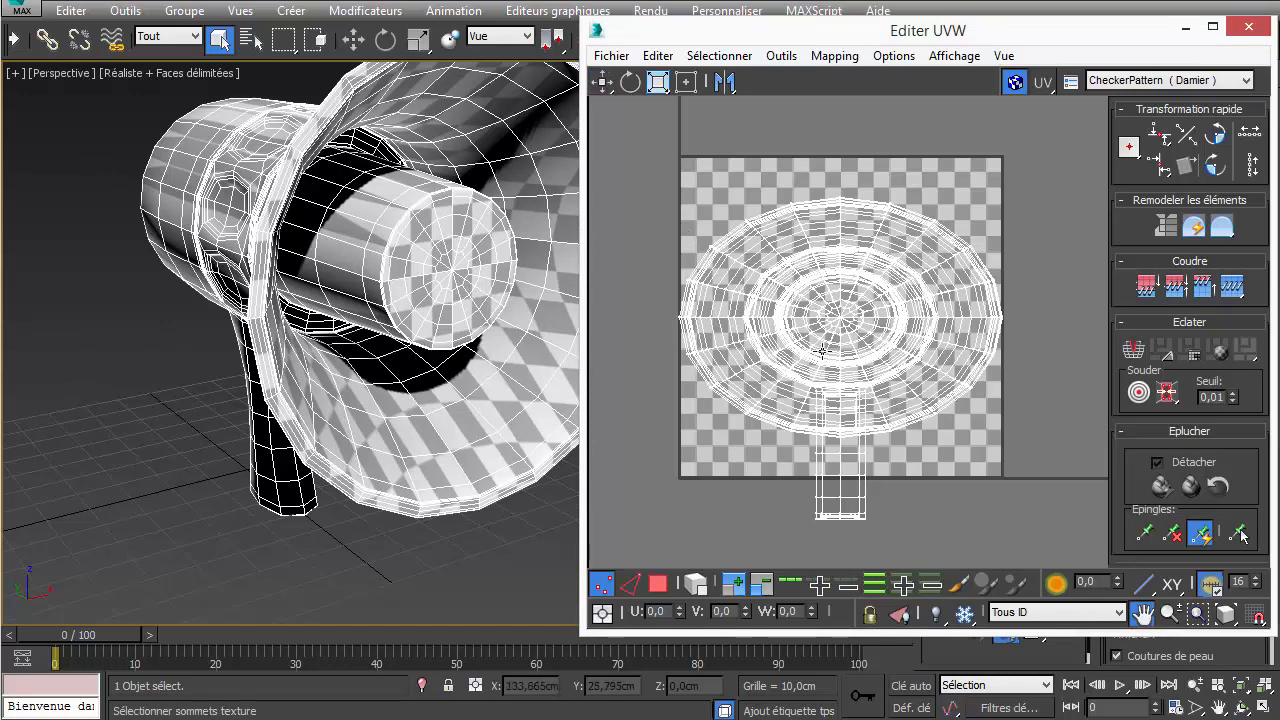
{"action": "scroll", "coordinate": [822, 351], "scroll_direction": "down", "scroll_amount": 3}
{"action": "left_click", "coordinate": [658, 583]}
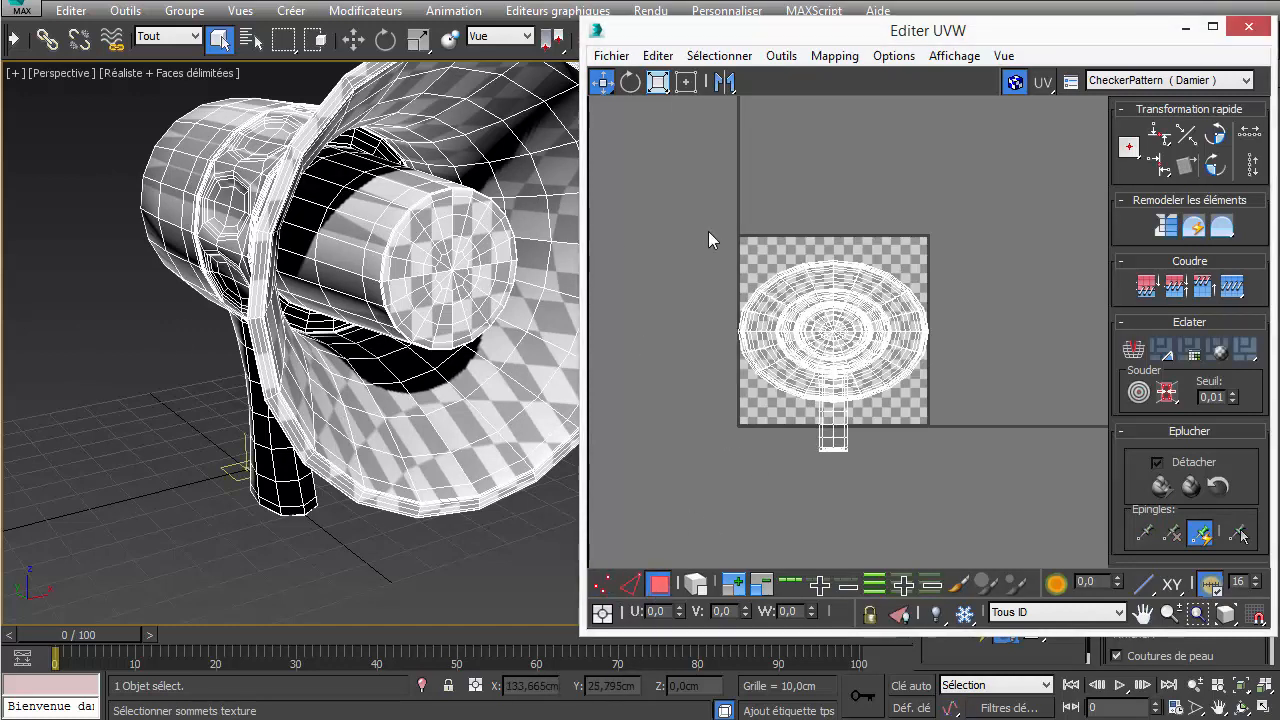
{"action": "left_click_drag", "start_coordinate": [1009, 524], "coordinate": [1011, 526]}
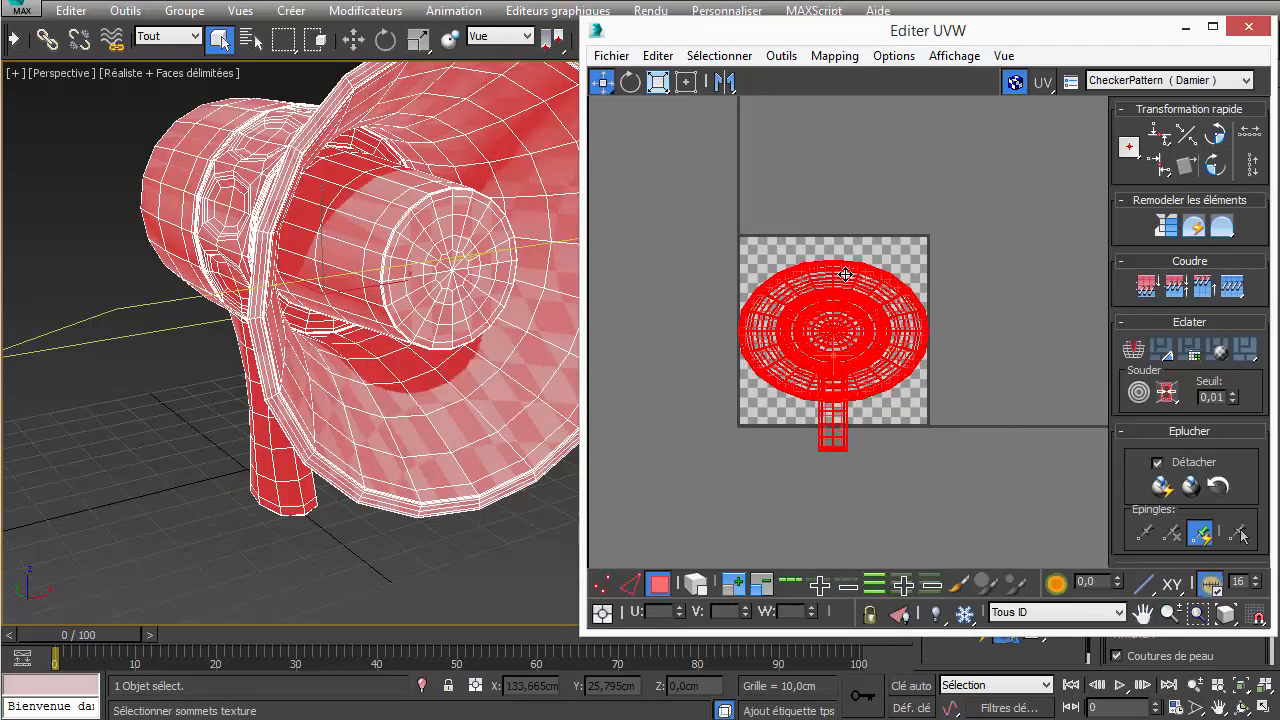
{"action": "left_click_drag", "start_coordinate": [847, 274], "coordinate": [663, 436]}
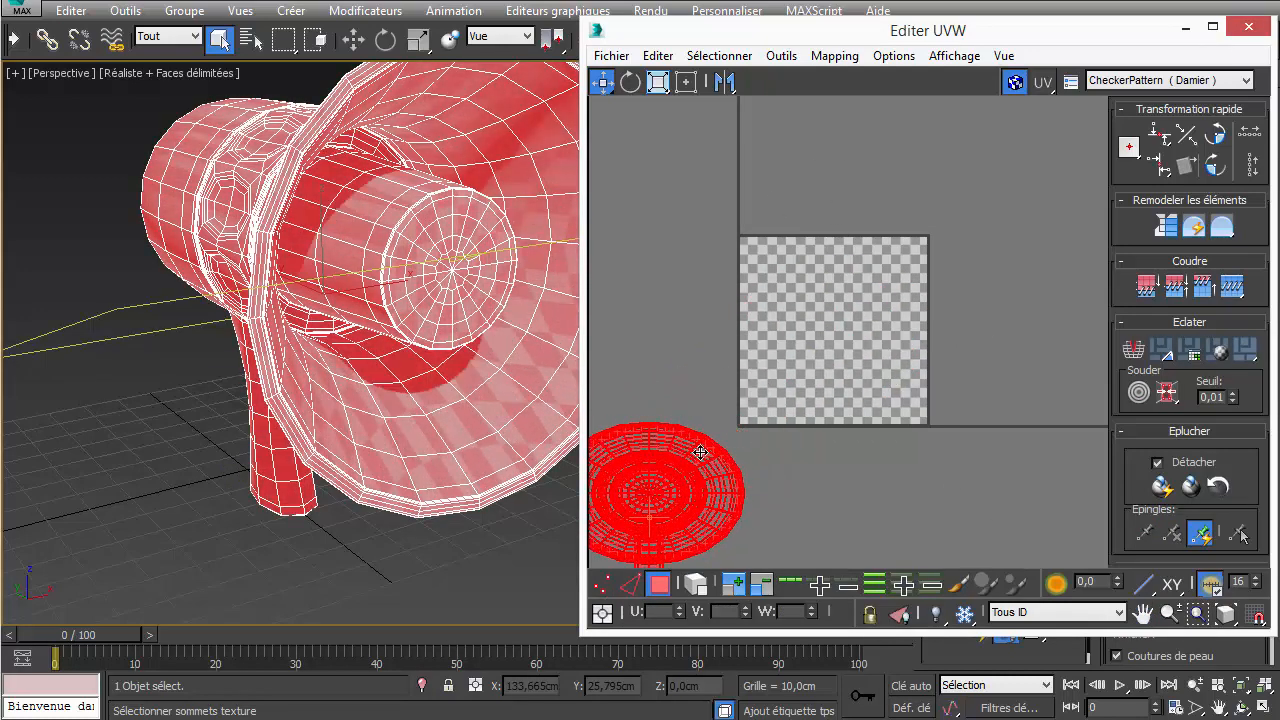
{"action": "left_click", "coordinate": [727, 372]}
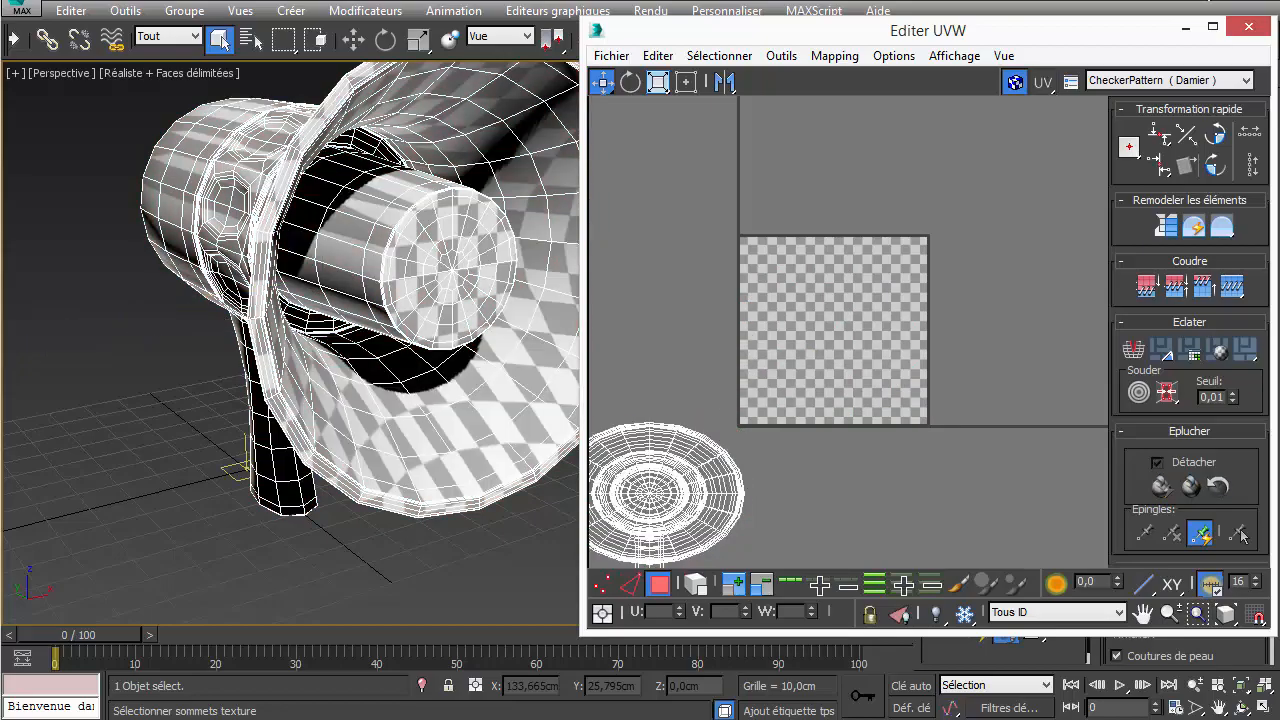
{"action": "left_click", "coordinate": [1249, 30]}
- Enter the Arête sub-object level of Développer UVW and select an edge along the outer rim of the horn
{"action": "mouse_move", "coordinate": [374, 420]}
{"action": "middle_mouse_down", "text": "alt"}
{"action": "mouse_move", "coordinate": [453, 477]}
{"action": "mouse_move", "coordinate": [466, 514]}
{"action": "mouse_move", "coordinate": [394, 412]}
{"action": "middle_mouse_up", "text": "alt"}
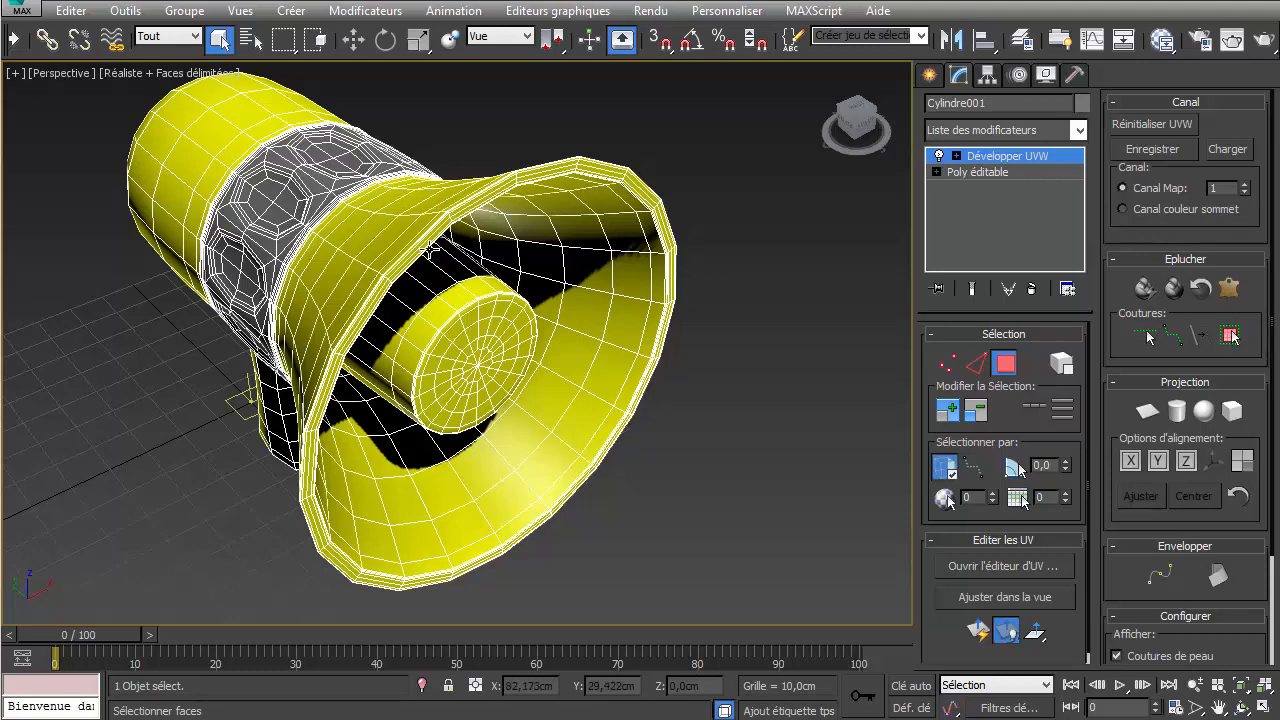
{"action": "scroll", "coordinate": [440, 345], "scroll_direction": "up", "scroll_amount": 5}
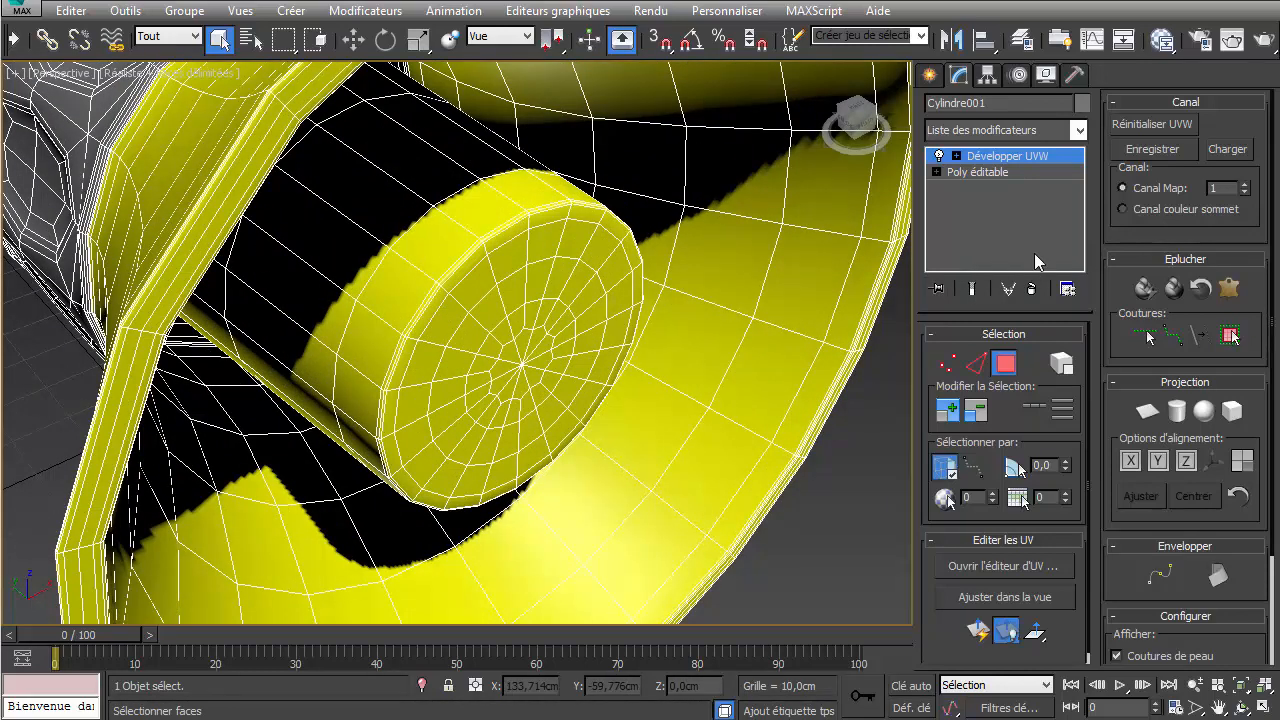
{"action": "left_click", "coordinate": [957, 157]}
{"action": "left_click", "coordinate": [993, 188]}
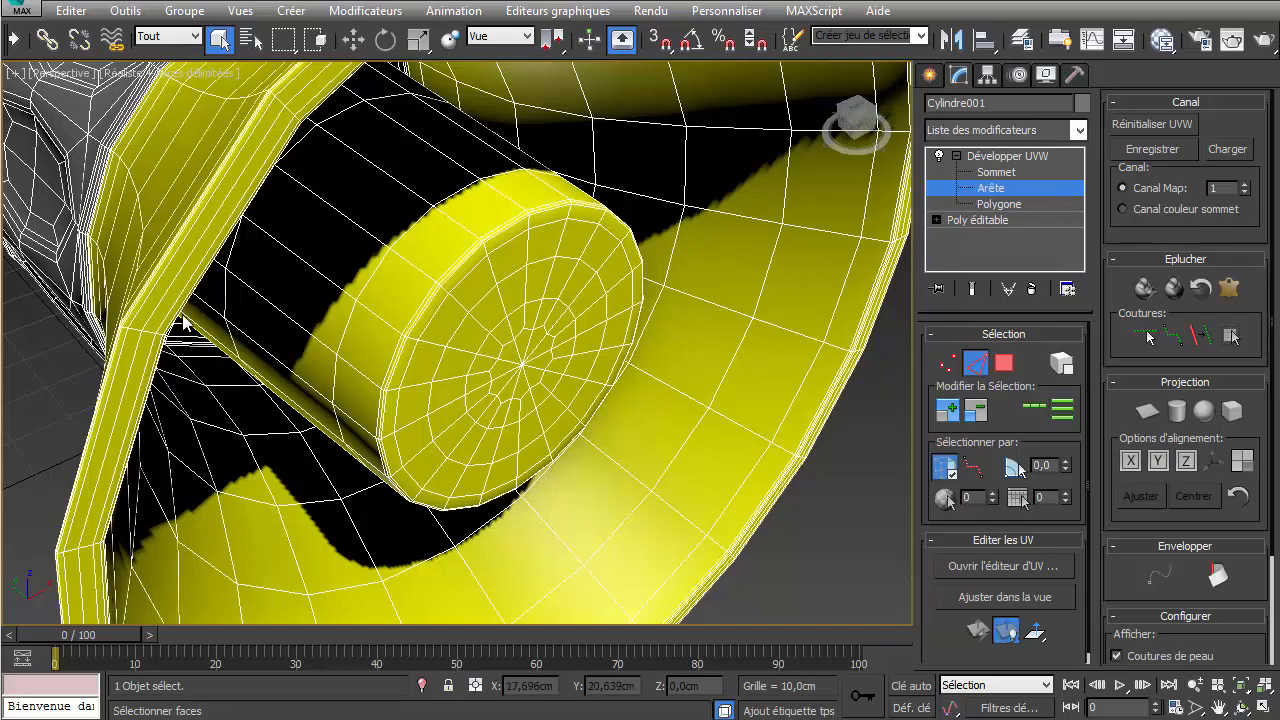
{"action": "middle_click_drag", "start_coordinate": [183, 322], "coordinate": [366, 406]}
{"action": "scroll", "coordinate": [348, 390], "scroll_direction": "up", "scroll_amount": 3}
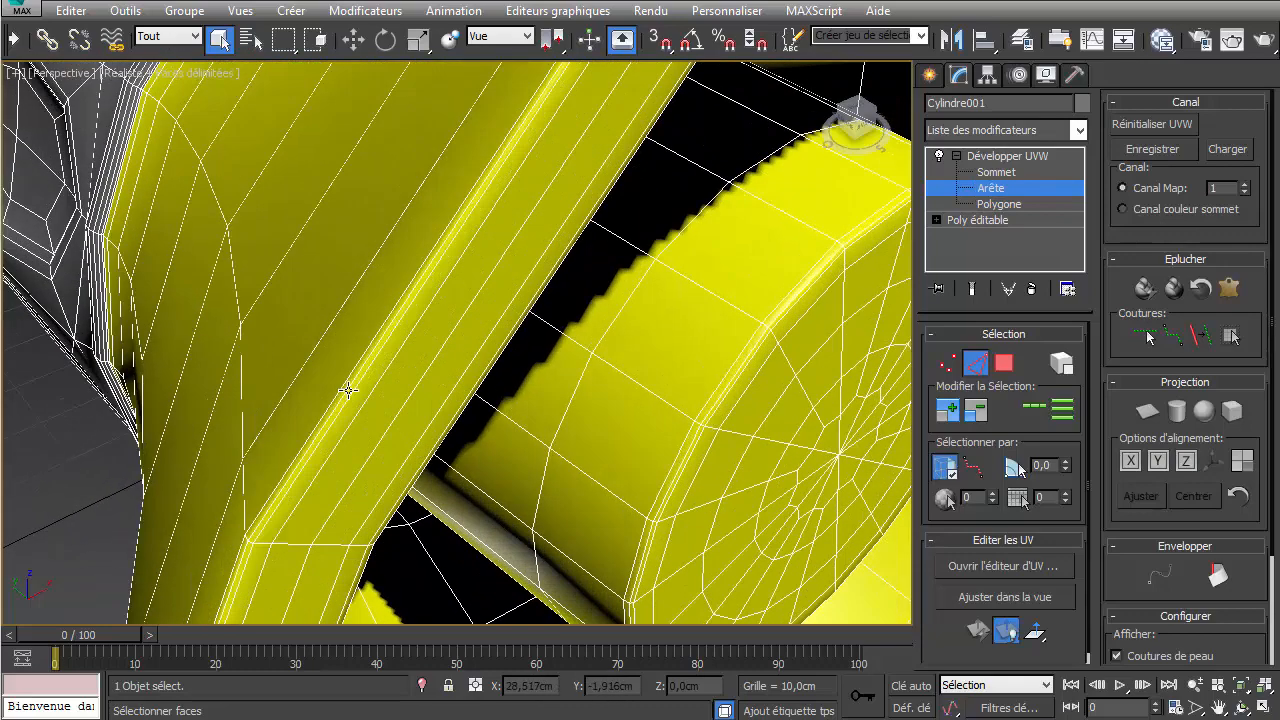
{"action": "scroll", "coordinate": [348, 390], "scroll_direction": "up", "scroll_amount": 2}
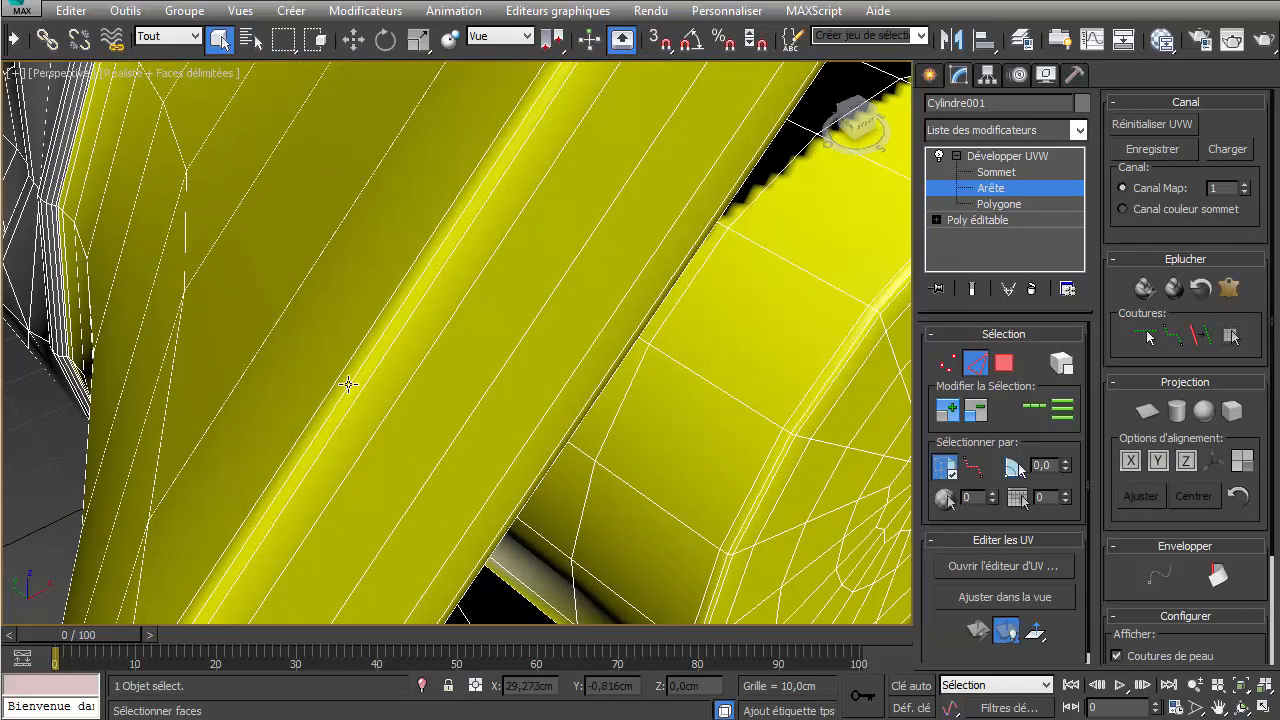
{"action": "left_click", "coordinate": [348, 384]}
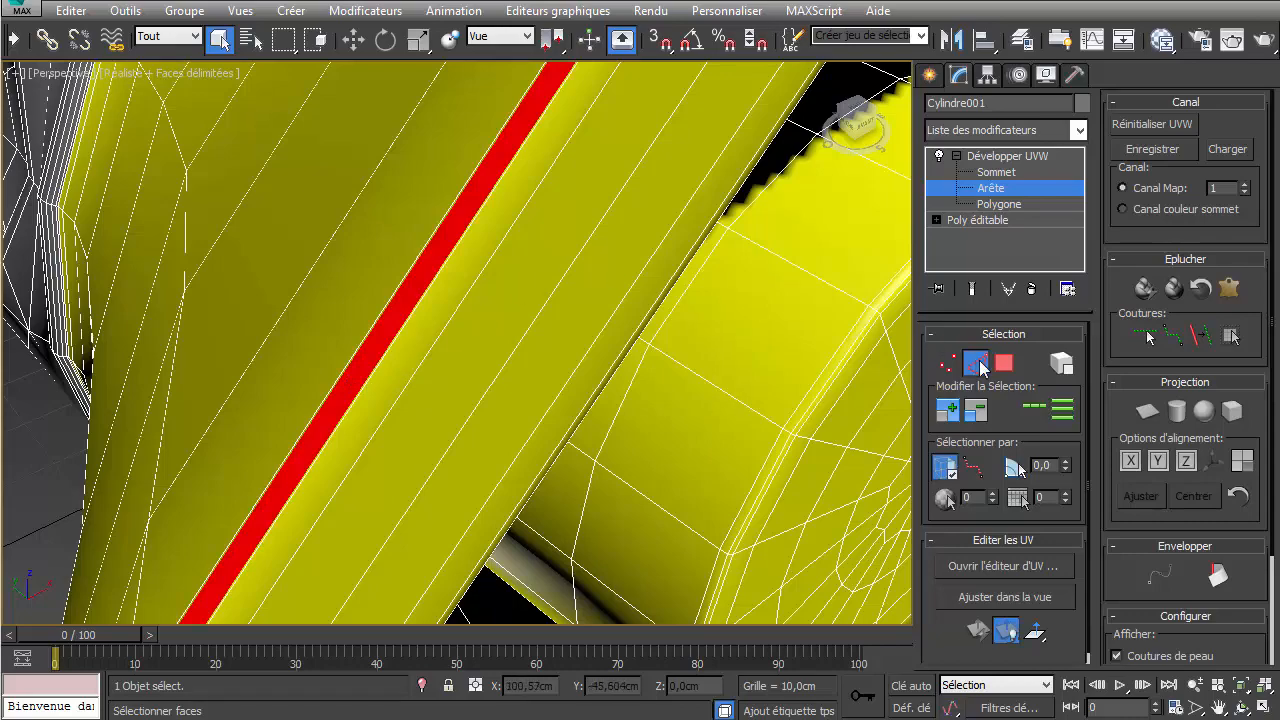
- Set the seam display of the Développer UVW modifier to Fines
{"action": "scroll", "coordinate": [386, 148], "scroll_direction": "down", "scroll_amount": 2}
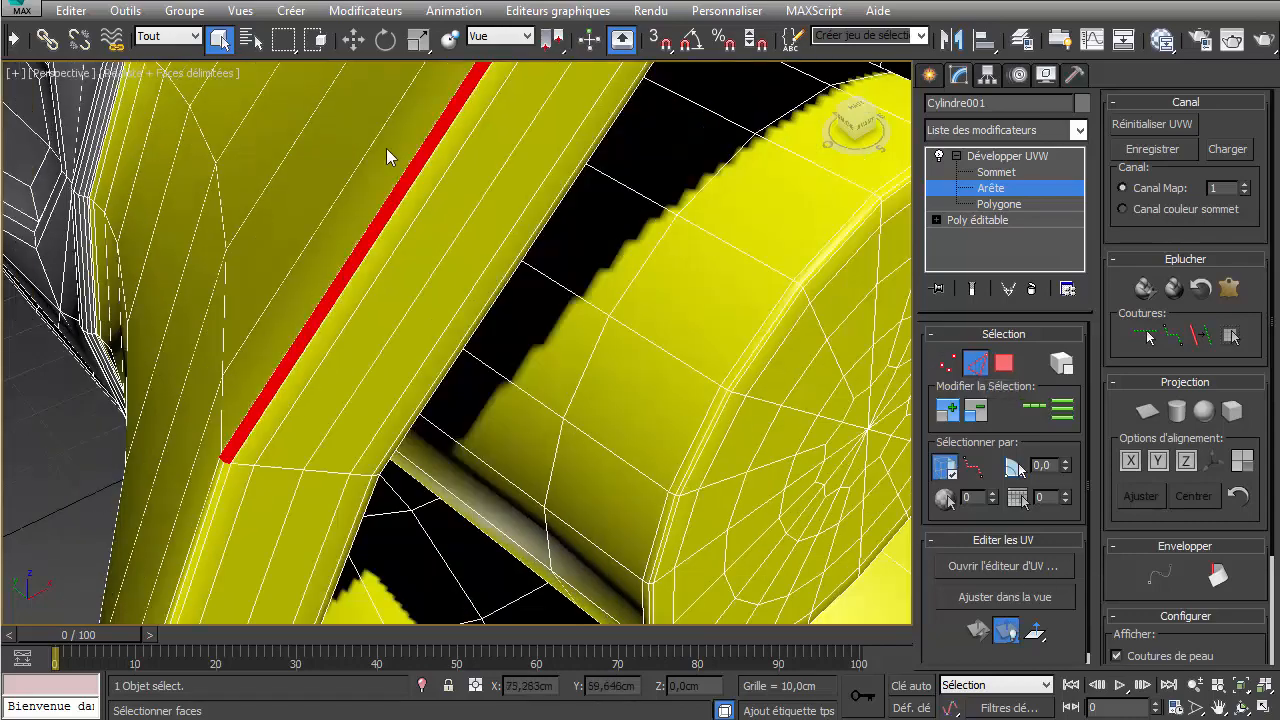
{"action": "scroll", "coordinate": [386, 148], "scroll_direction": "down", "scroll_amount": 3}
{"action": "scroll", "coordinate": [382, 364], "scroll_direction": "up", "scroll_amount": 5}
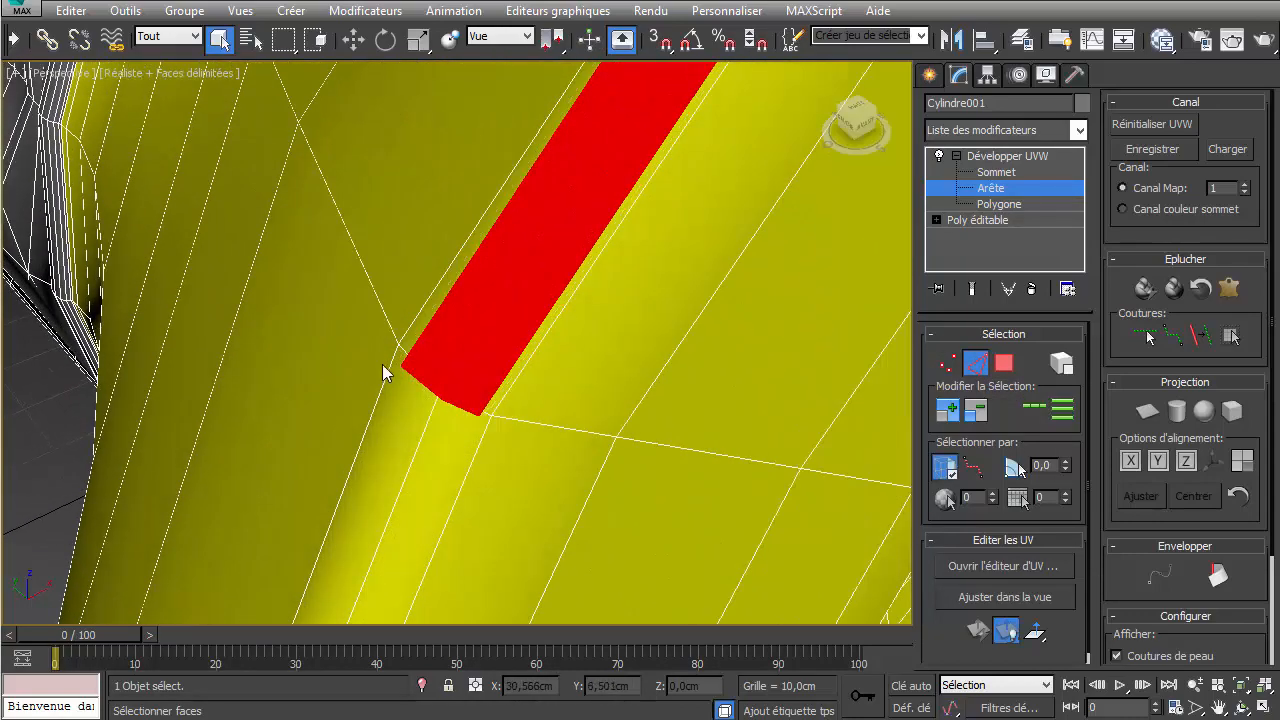
{"action": "left_click_drag", "start_coordinate": [1106, 526], "coordinate": [1128, 306]}
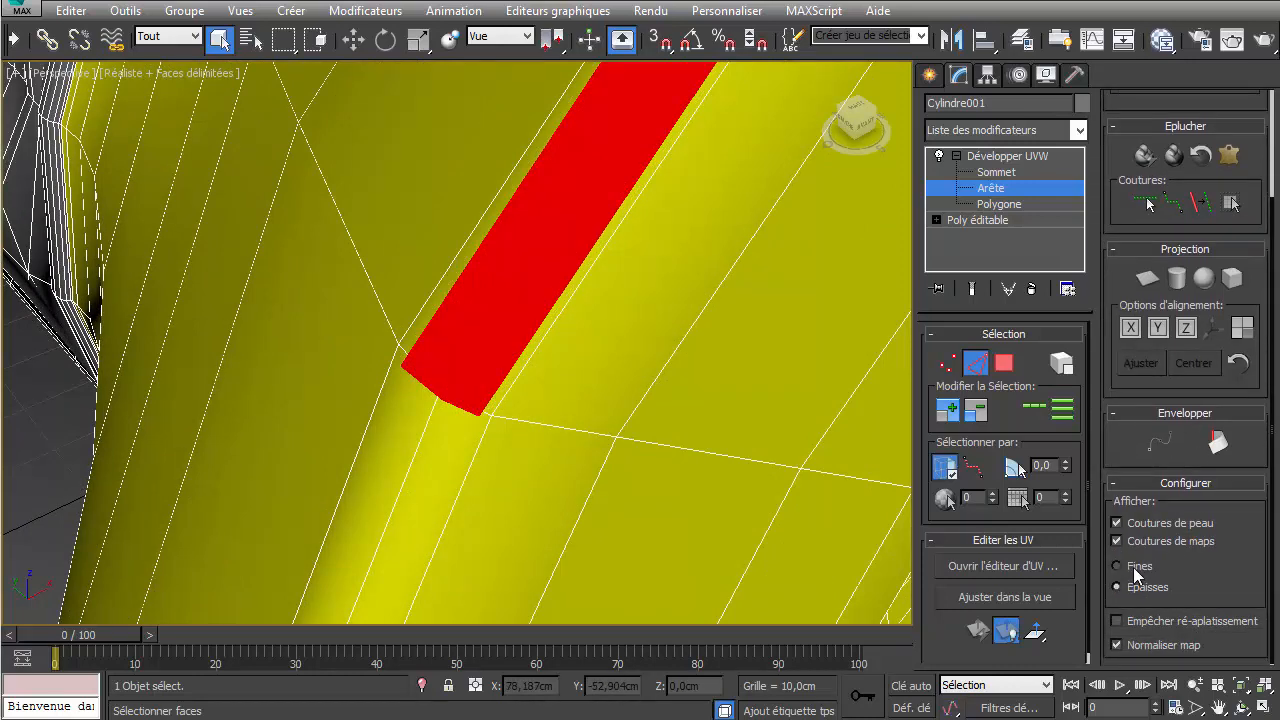
{"action": "left_click", "coordinate": [1117, 566]}
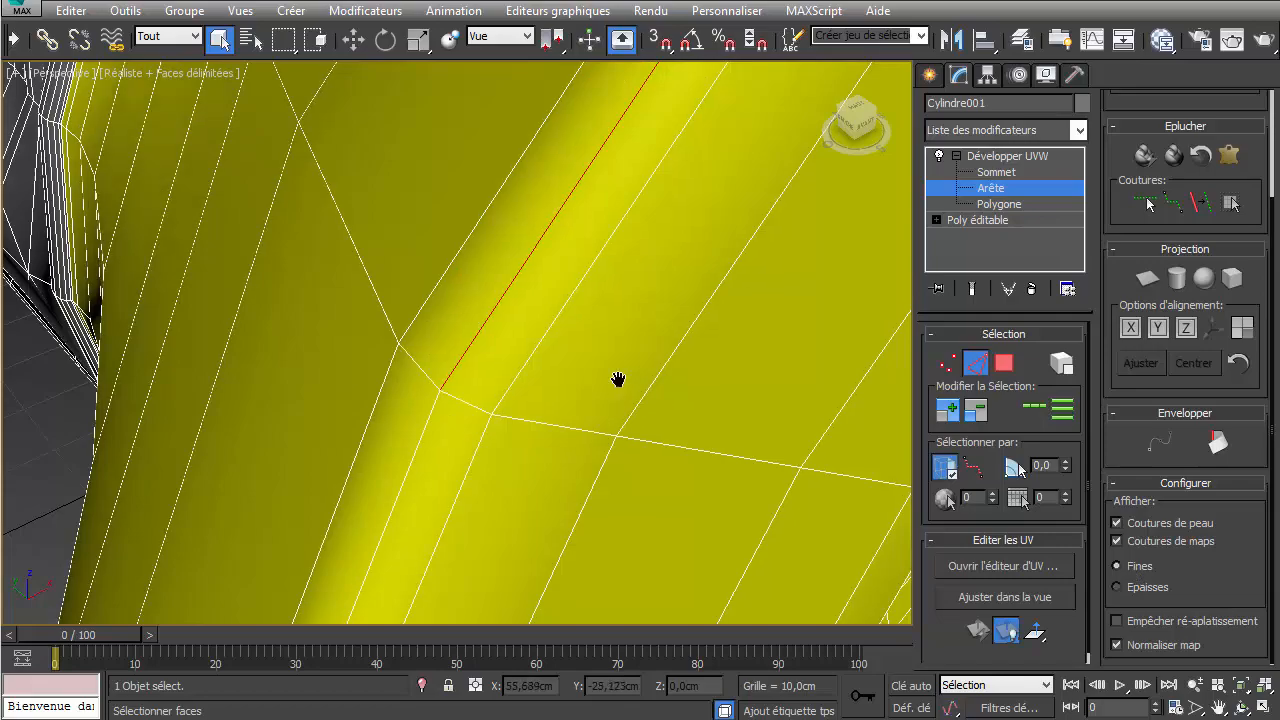
- Select the edge loop along the outer side of the horn's rim and convert it to a seam
{"action": "scroll", "coordinate": [530, 435], "scroll_direction": "down", "scroll_amount": 4}
{"action": "scroll", "coordinate": [579, 427], "scroll_direction": "up", "scroll_amount": 3}
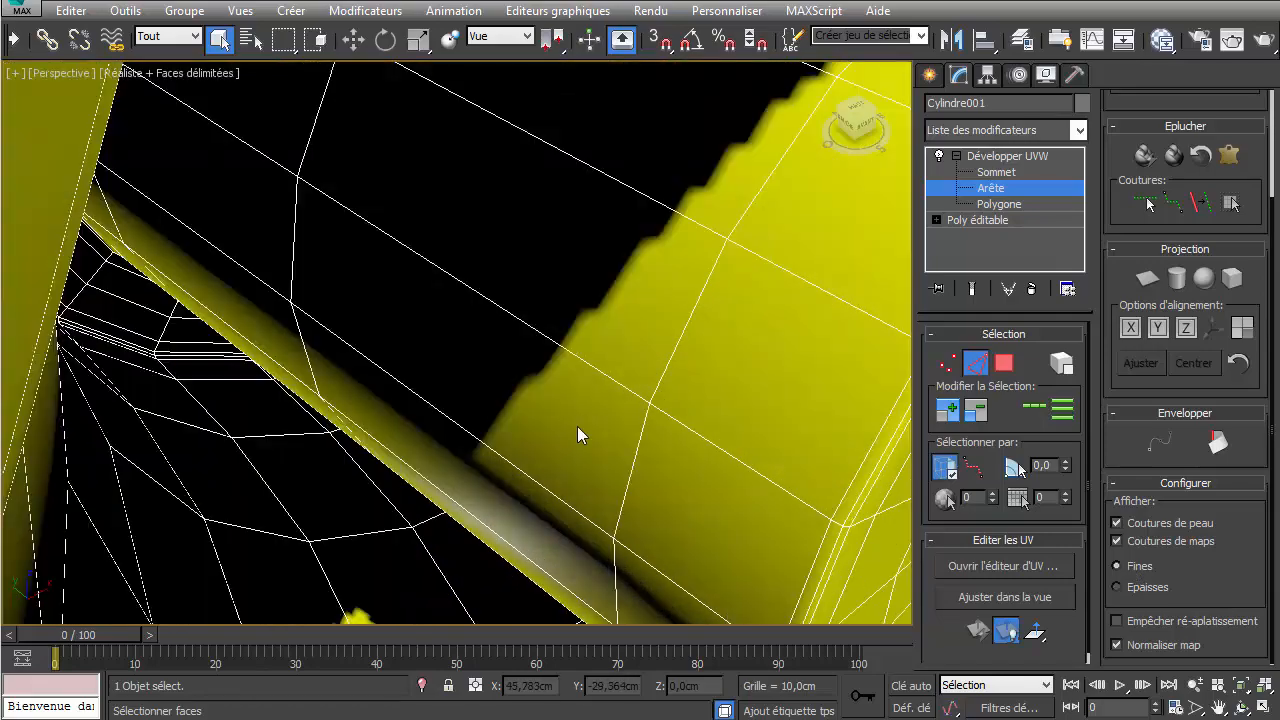
{"action": "scroll", "coordinate": [481, 413], "scroll_direction": "down", "scroll_amount": 4}
{"action": "middle_click_drag", "start_coordinate": [435, 391], "coordinate": [634, 237]}
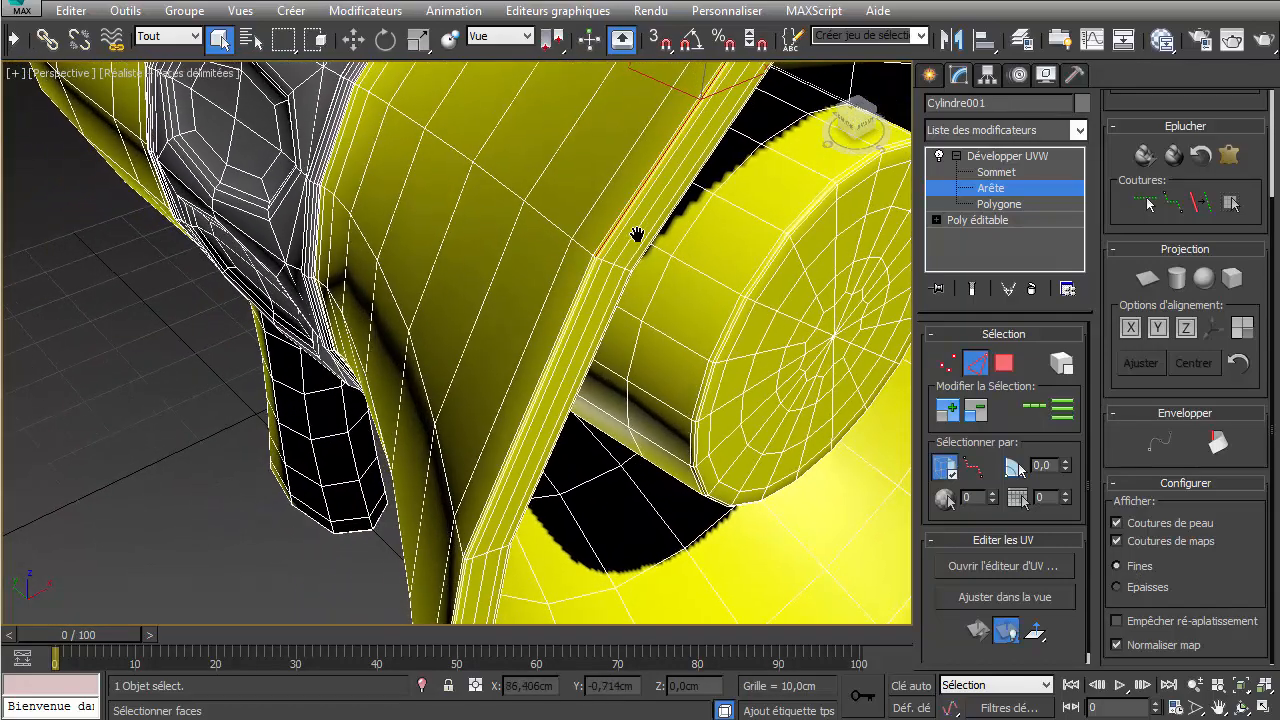
{"action": "scroll", "coordinate": [567, 289], "scroll_direction": "up", "scroll_amount": 5}
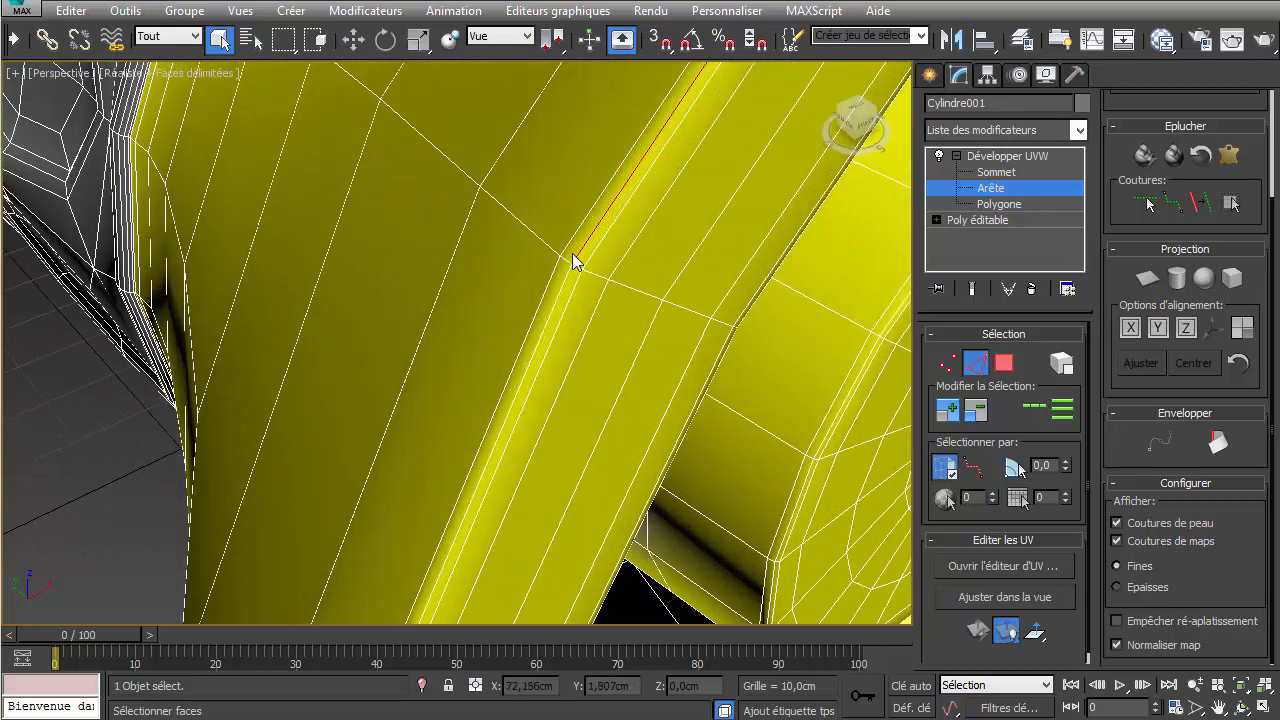
{"action": "left_click", "coordinate": [584, 224]}
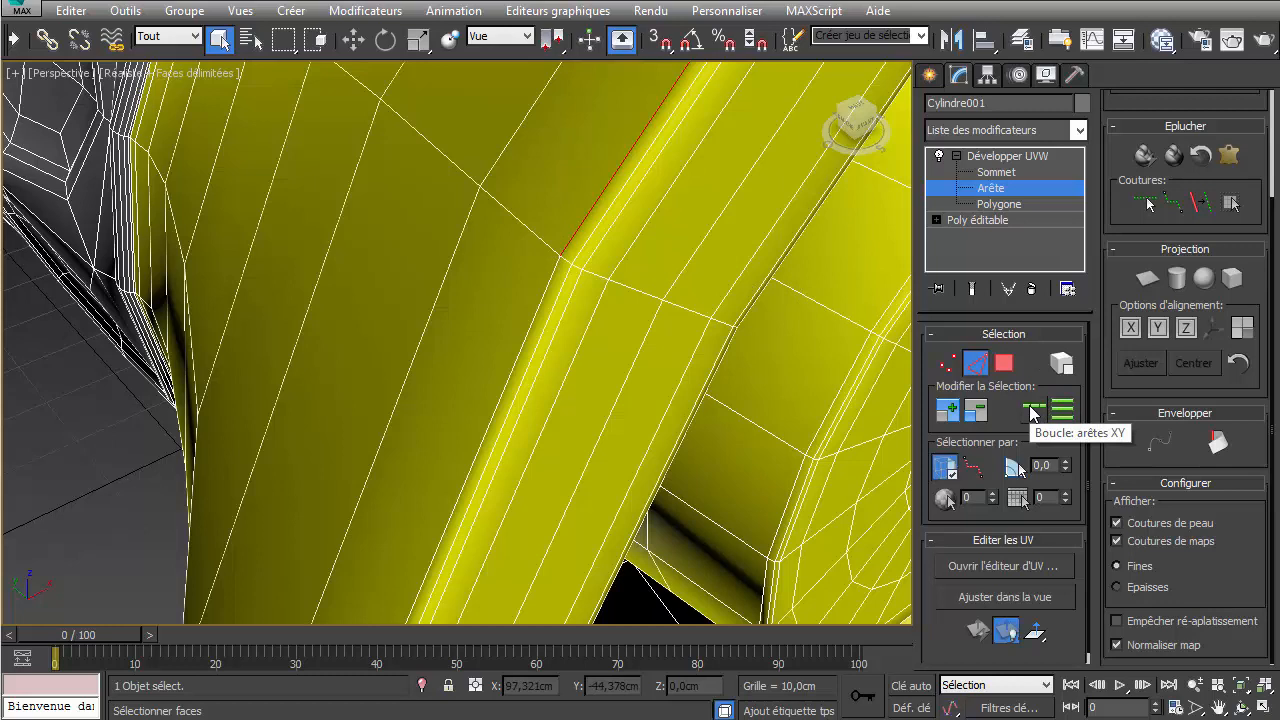
{"action": "left_click", "coordinate": [1033, 413]}
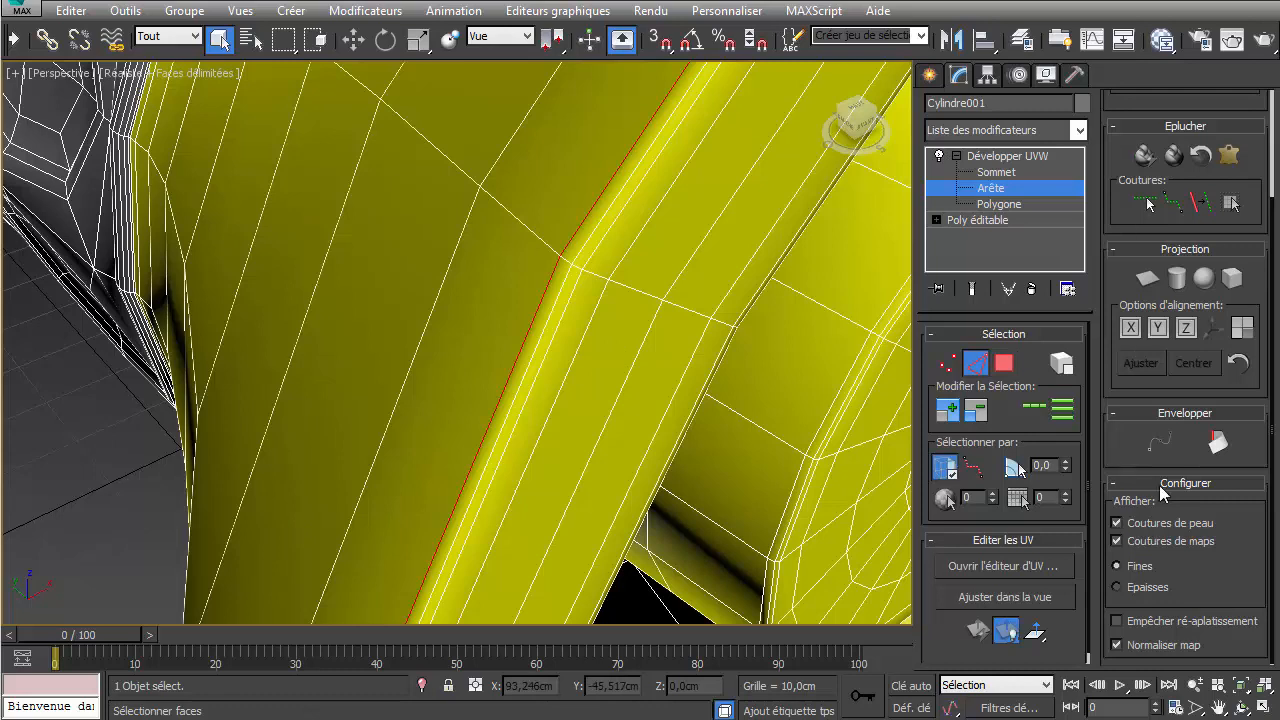
{"action": "scroll", "coordinate": [1162, 494], "scroll_direction": "up", "scroll_amount": 2}
{"action": "left_click", "coordinate": [1165, 548]}
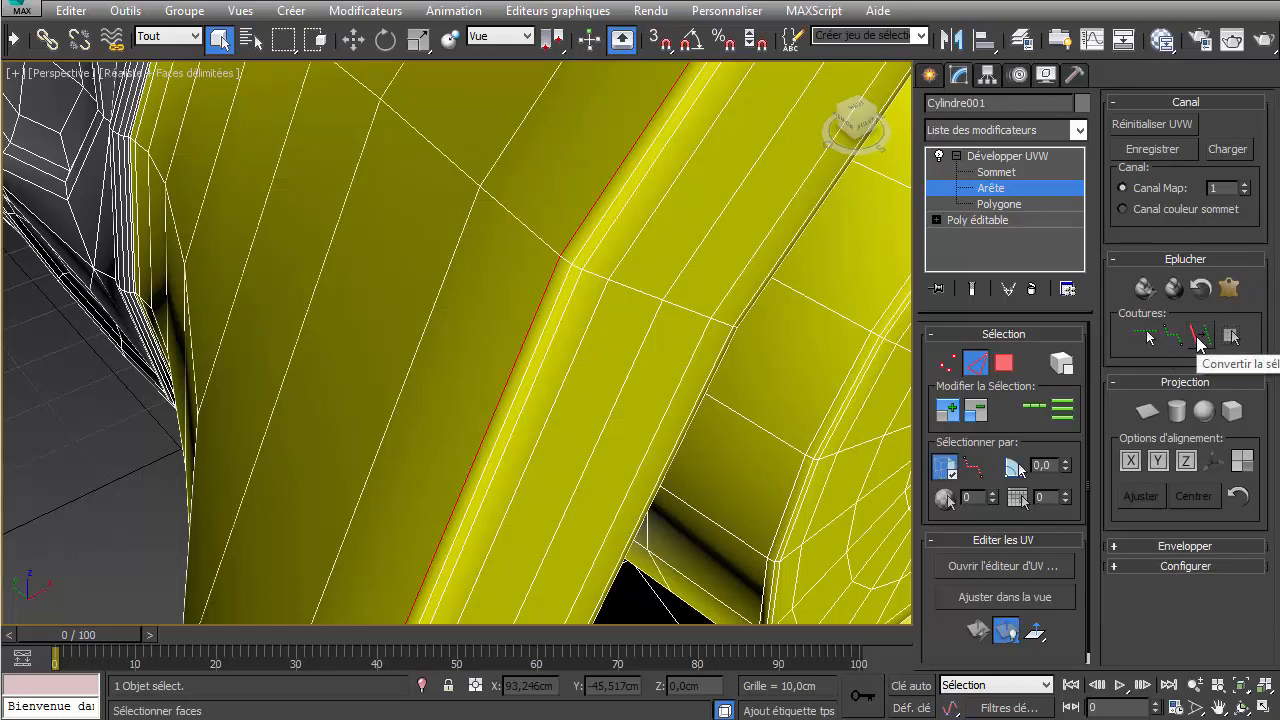
{"action": "left_click", "coordinate": [1199, 338]}
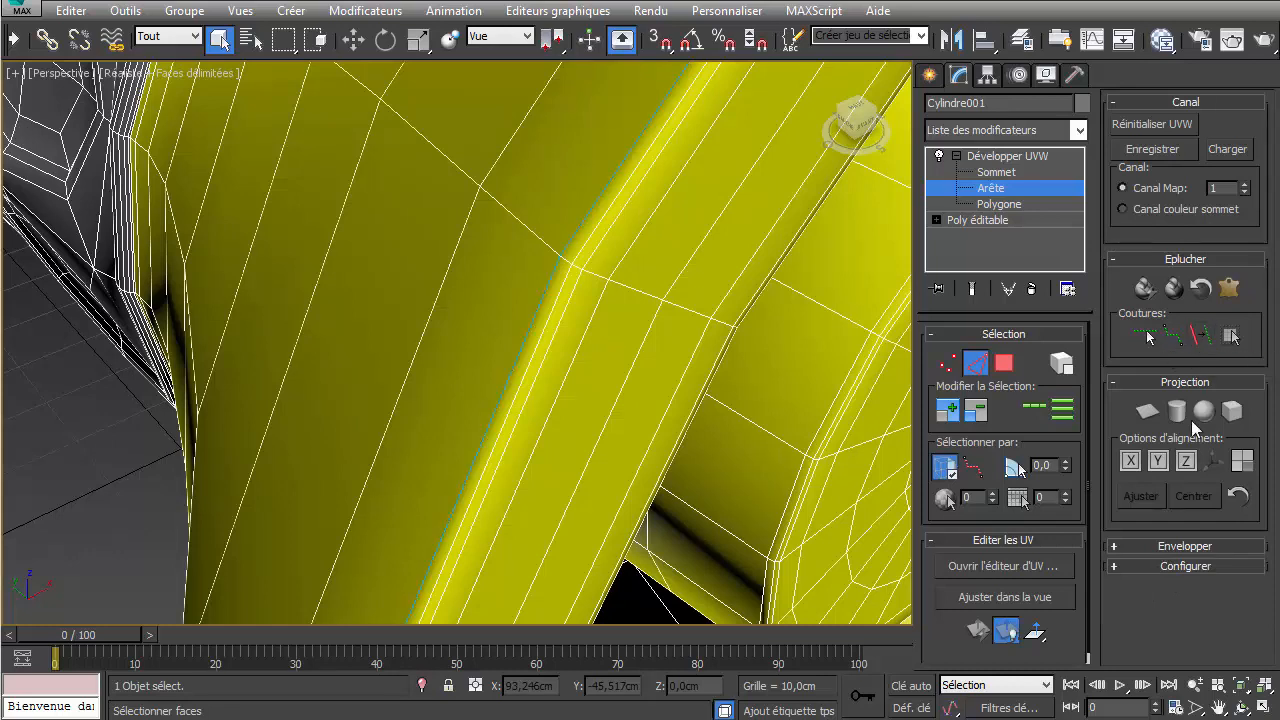
- Set the seam display of the Développer UVW modifier to Epaisses and view the whole horn
{"action": "left_click", "coordinate": [1172, 567]}
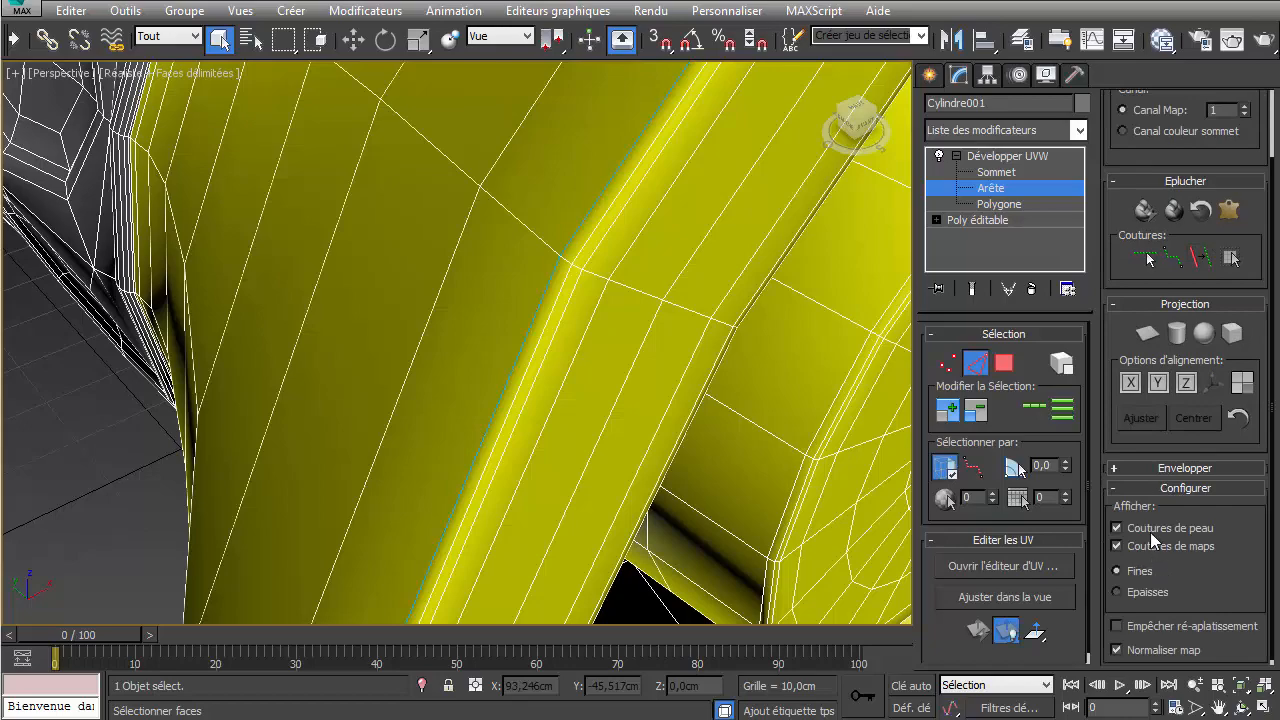
{"action": "left_click", "coordinate": [1134, 594]}
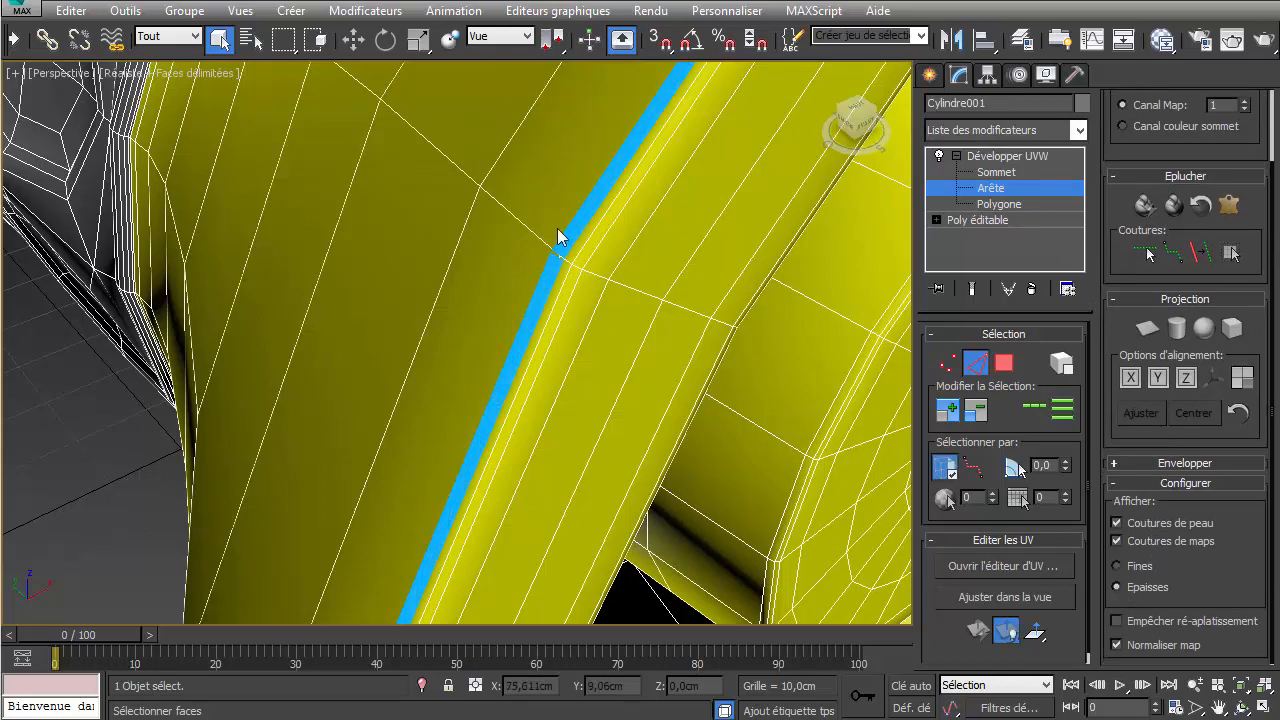
{"action": "scroll", "coordinate": [588, 248], "scroll_direction": "down", "scroll_amount": 6}
{"action": "middle_click_drag", "start_coordinate": [591, 249], "coordinate": [520, 330], "text": "alt"}
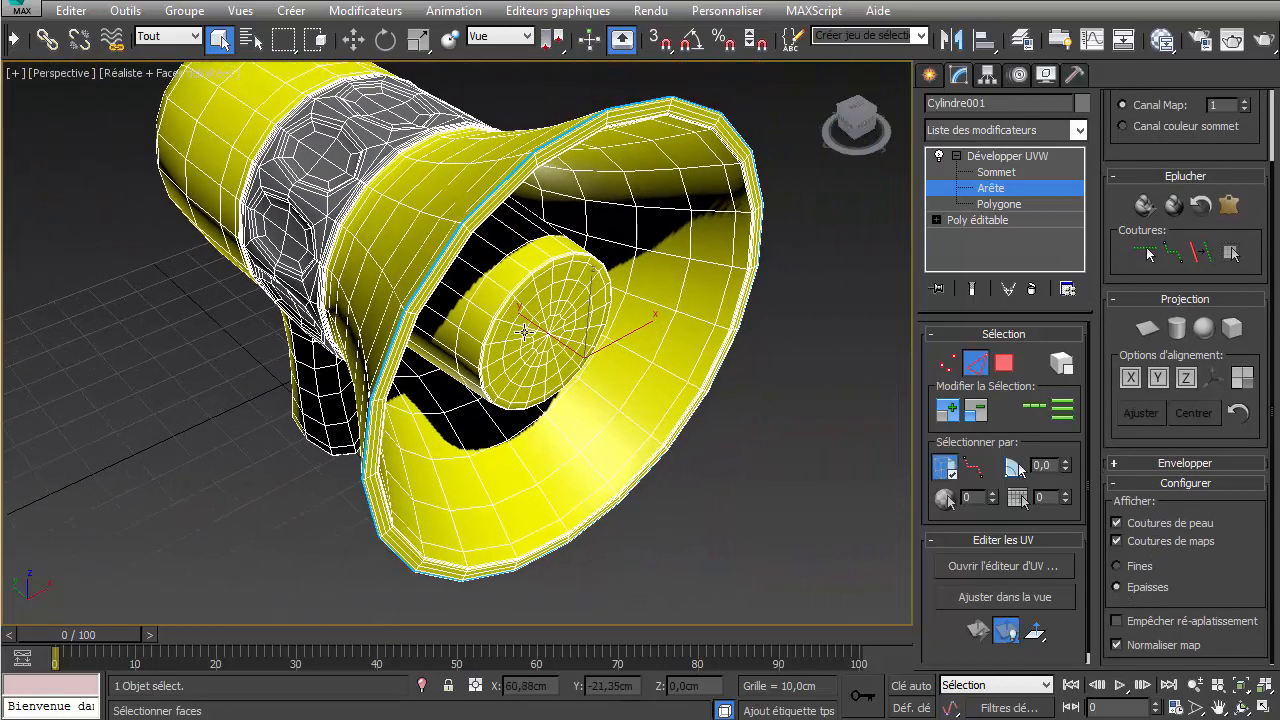
- Turn off the Faces délimitées display in the Perspective viewport
{"action": "left_click", "coordinate": [138, 74]}
{"action": "left_click", "coordinate": [205, 161]}
{"action": "left_click", "coordinate": [113, 75]}
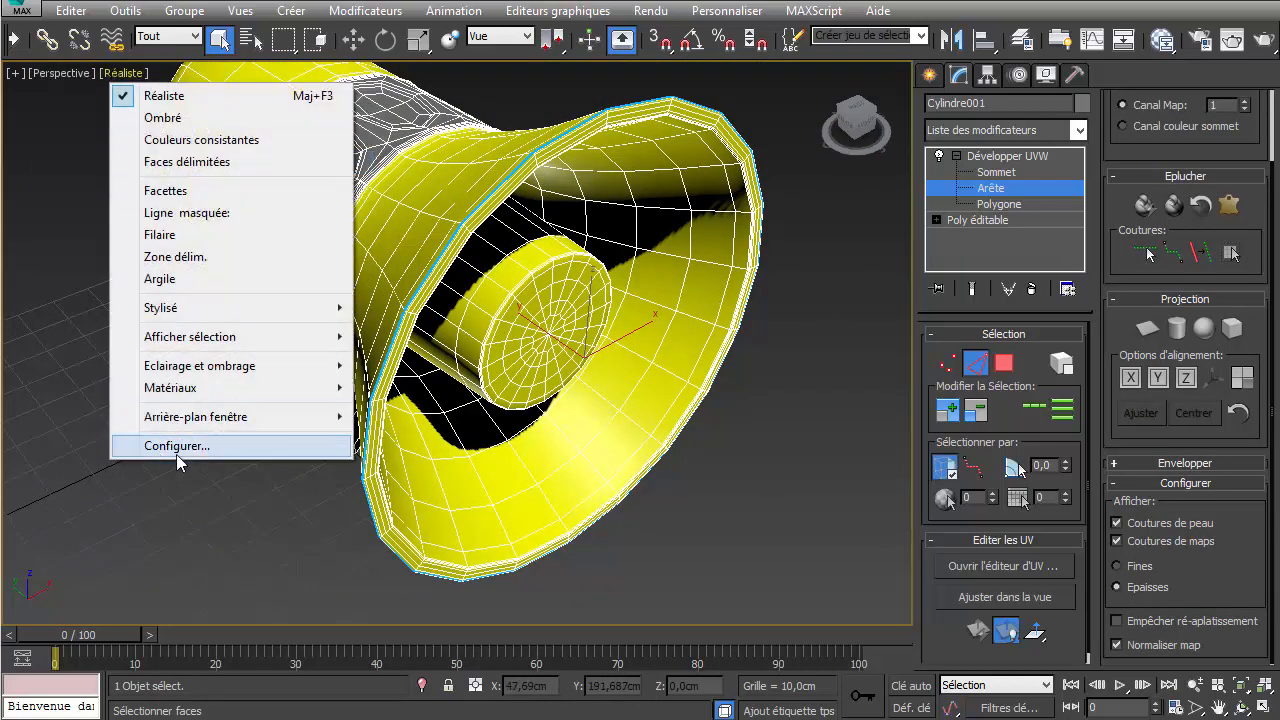
{"action": "left_click", "coordinate": [176, 452]}
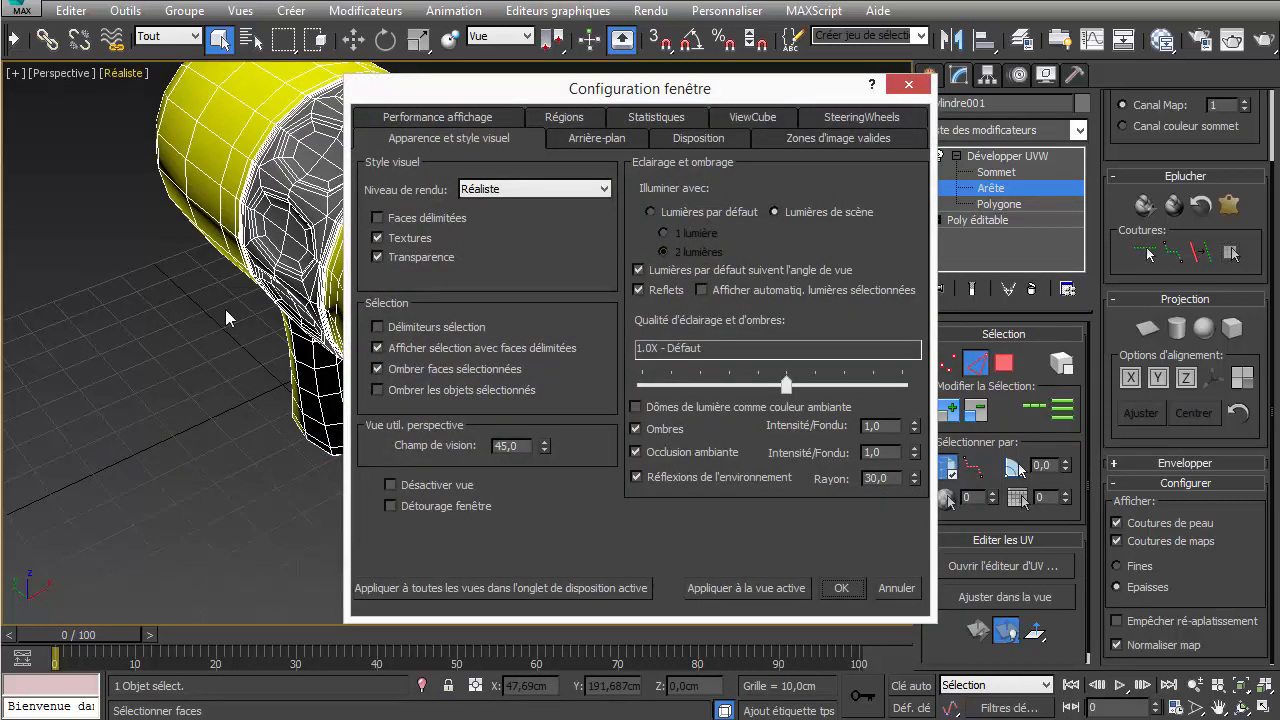
{"action": "left_click", "coordinate": [907, 85]}
- Configure the viewport with Délimiteurs sélection enabled and Afficher sélection avec faces délimitées disabled
{"action": "left_click", "coordinate": [126, 73]}
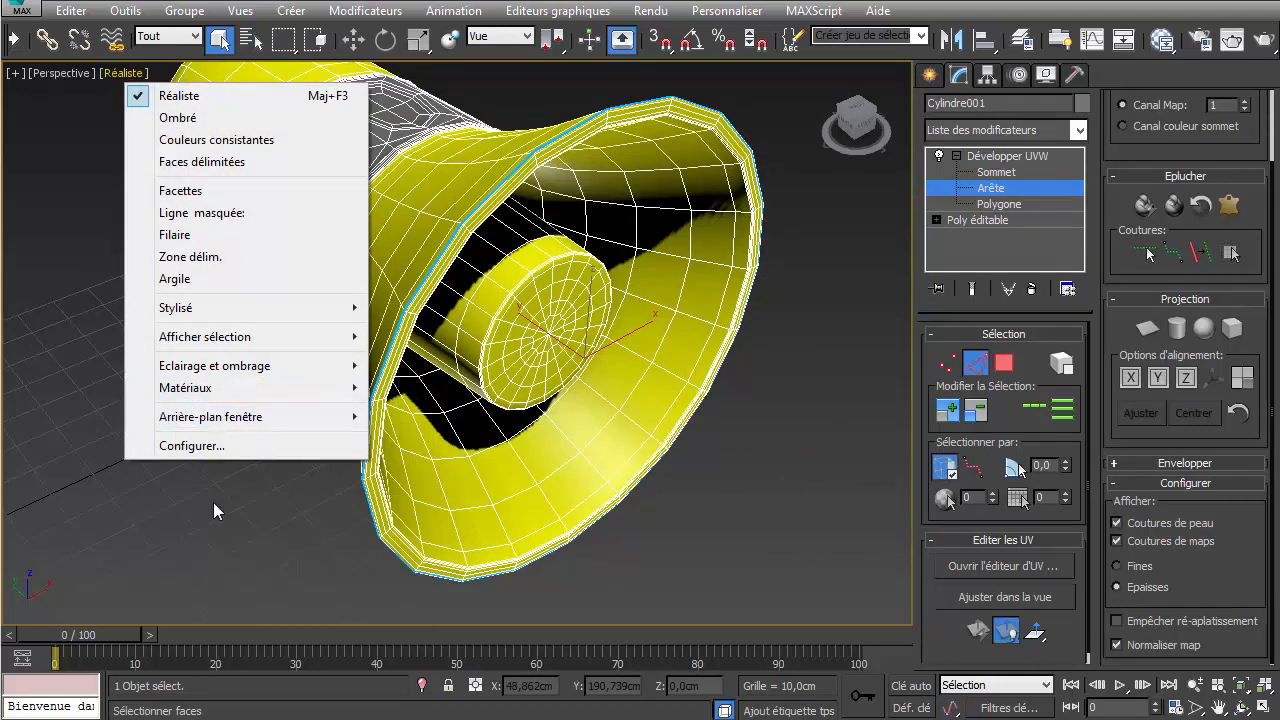
{"action": "left_click", "coordinate": [192, 446]}
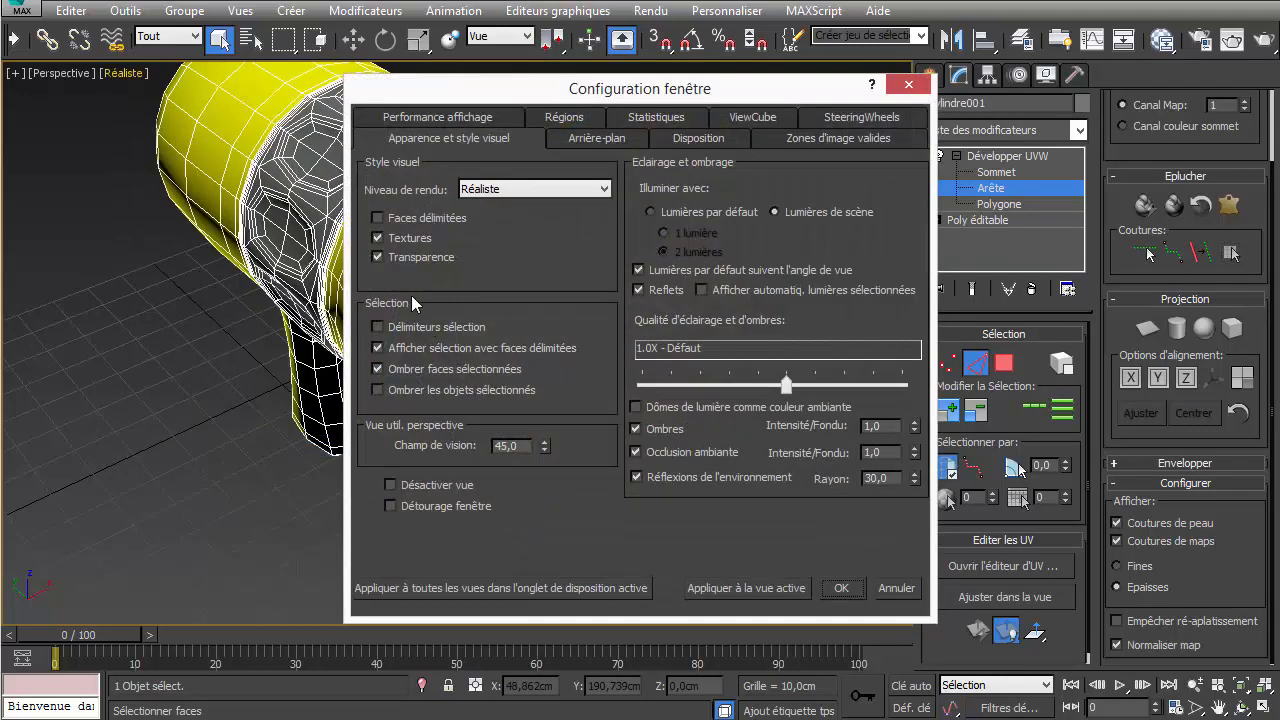
{"action": "left_click", "coordinate": [419, 330]}
{"action": "left_click", "coordinate": [842, 589]}
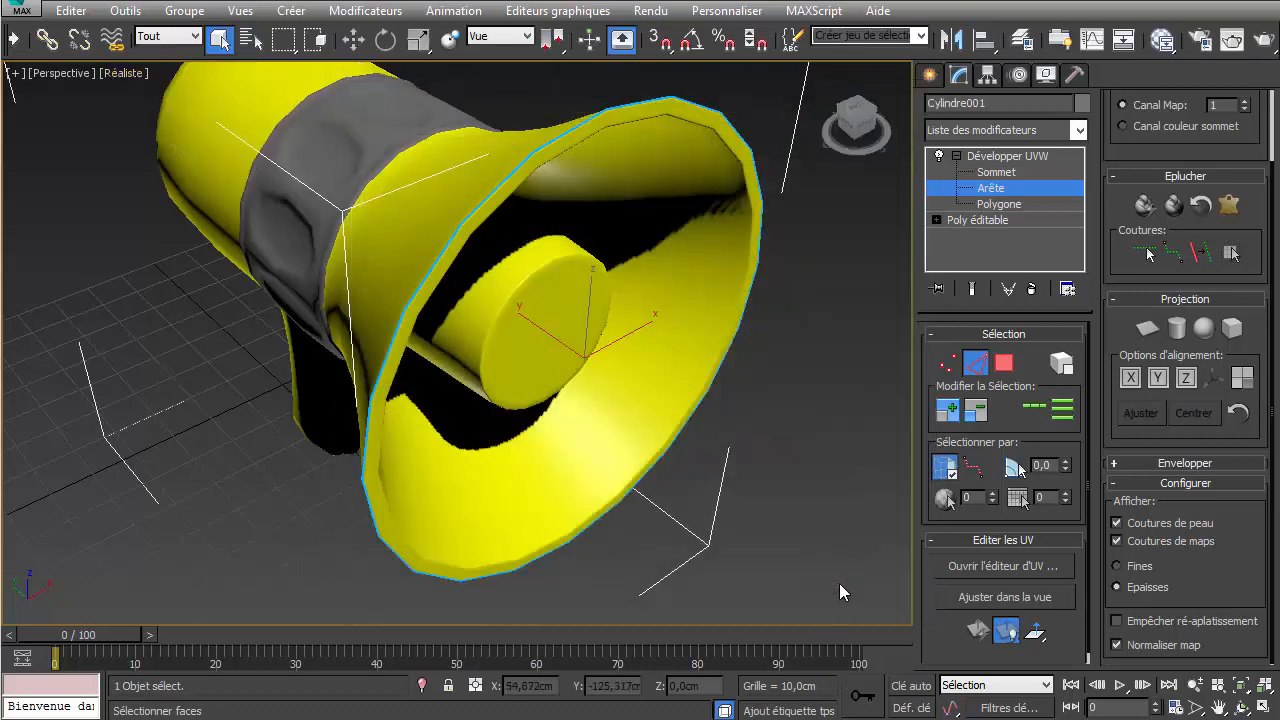
- Compare the megaphone with and without its edged faces in the viewport
{"action": "key", "text": "F4"}
{"action": "key", "text": "F4"}
{"action": "key", "text": "F4"}
{"action": "key", "text": "F4"}
{"action": "key", "text": "F4"}
{"action": "key", "text": "F4"}
{"action": "mouse_move", "coordinate": [597, 265]}
{"action": "middle_mouse_down"}
{"action": "mouse_move", "coordinate": [587, 283]}
{"action": "mouse_move", "coordinate": [626, 229]}
{"action": "mouse_move", "coordinate": [700, 223]}
{"action": "mouse_move", "coordinate": [669, 293]}
{"action": "mouse_move", "coordinate": [511, 123]}
{"action": "mouse_move", "coordinate": [540, 60]}
{"action": "mouse_move", "coordinate": [640, 160]}
{"action": "mouse_move", "coordinate": [631, 257]}
{"action": "mouse_move", "coordinate": [582, 285]}
{"action": "middle_mouse_up"}
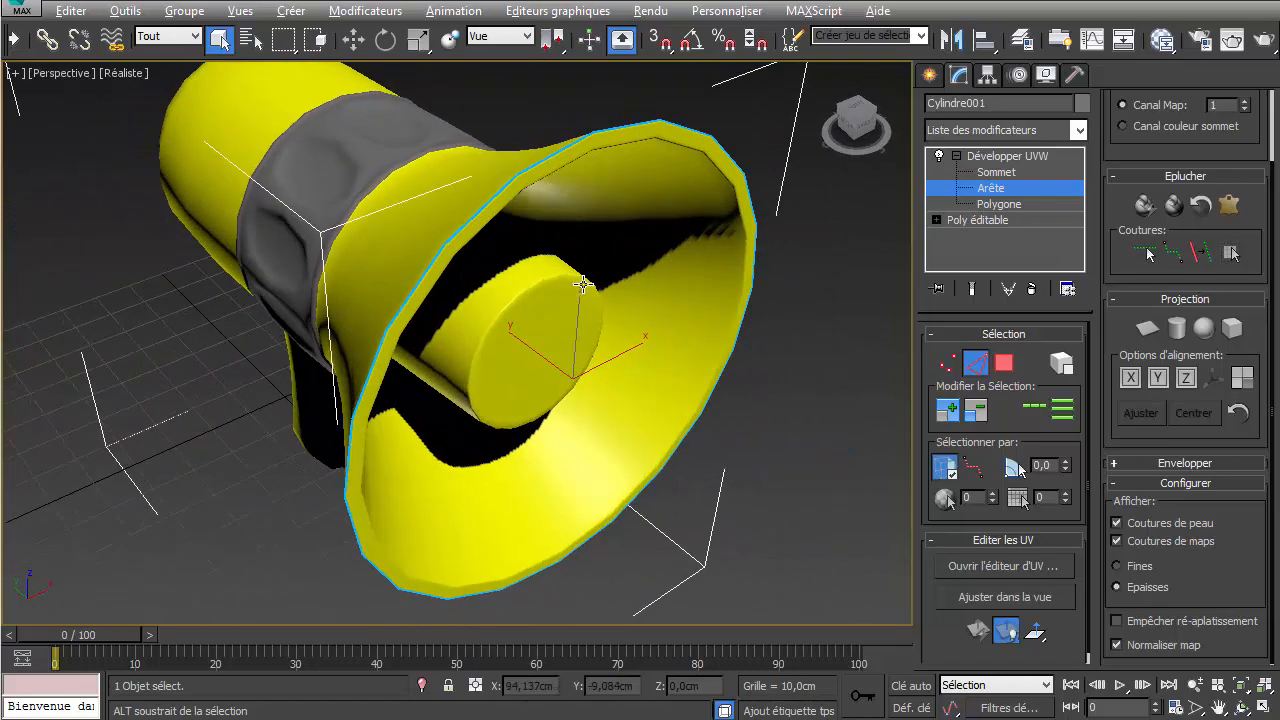
- Show the edged faces in the viewport, focused on the horn's central cylinder
{"action": "scroll", "coordinate": [548, 299], "scroll_direction": "up", "scroll_amount": 8}
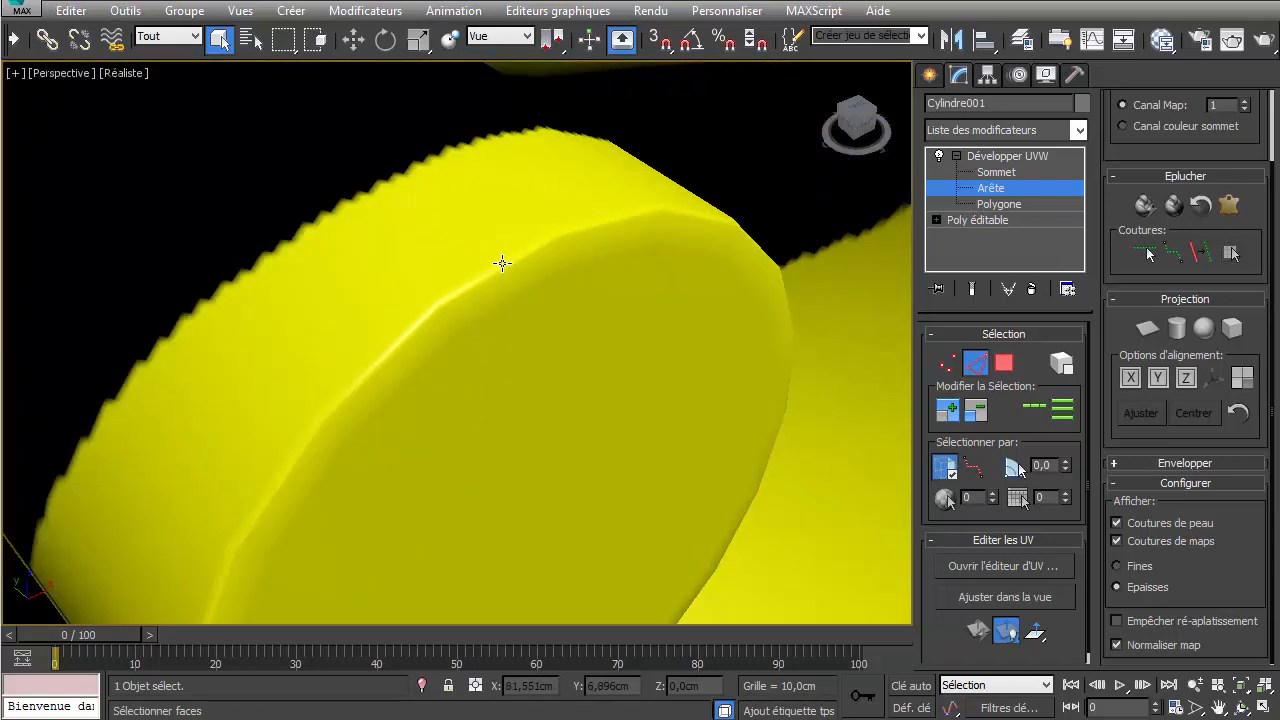
{"action": "key", "text": "F3"}
{"action": "key", "text": "F3"}
{"action": "key", "text": "F4"}
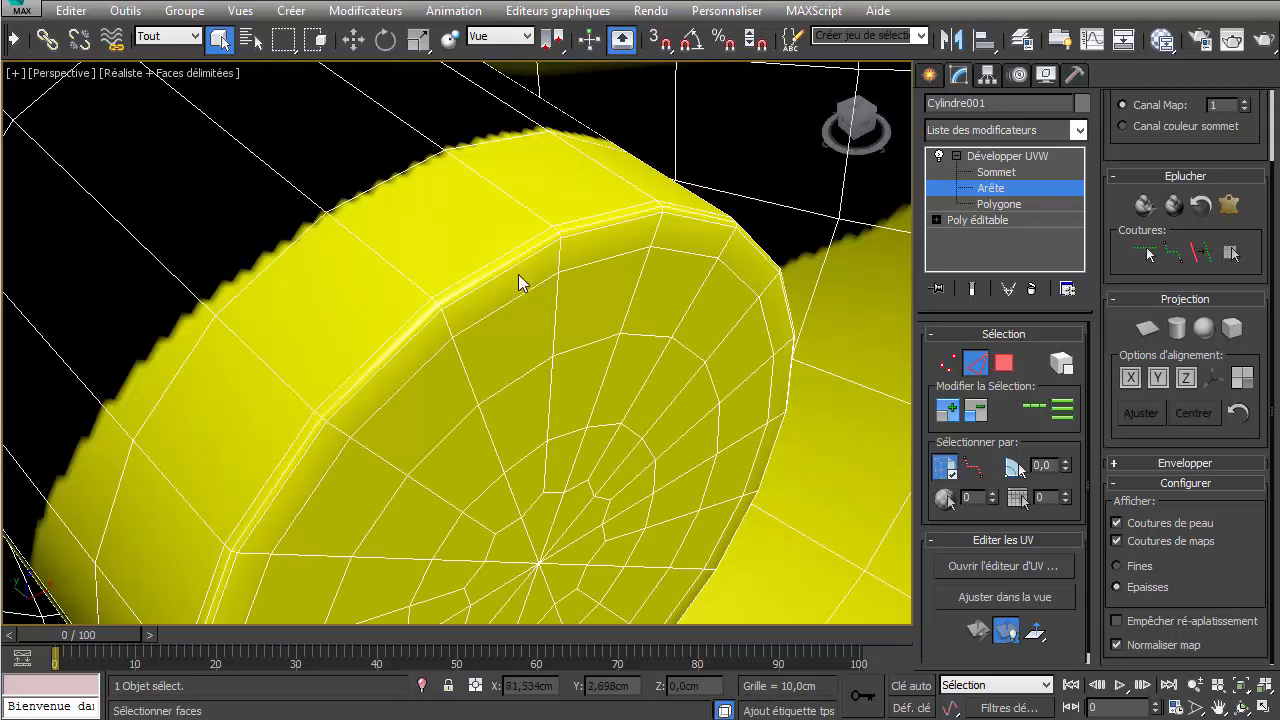
- Select the edge loop around the front bevel of the central cylinder and convert it to a seam
{"action": "scroll", "coordinate": [481, 283], "scroll_direction": "up", "scroll_amount": 3}
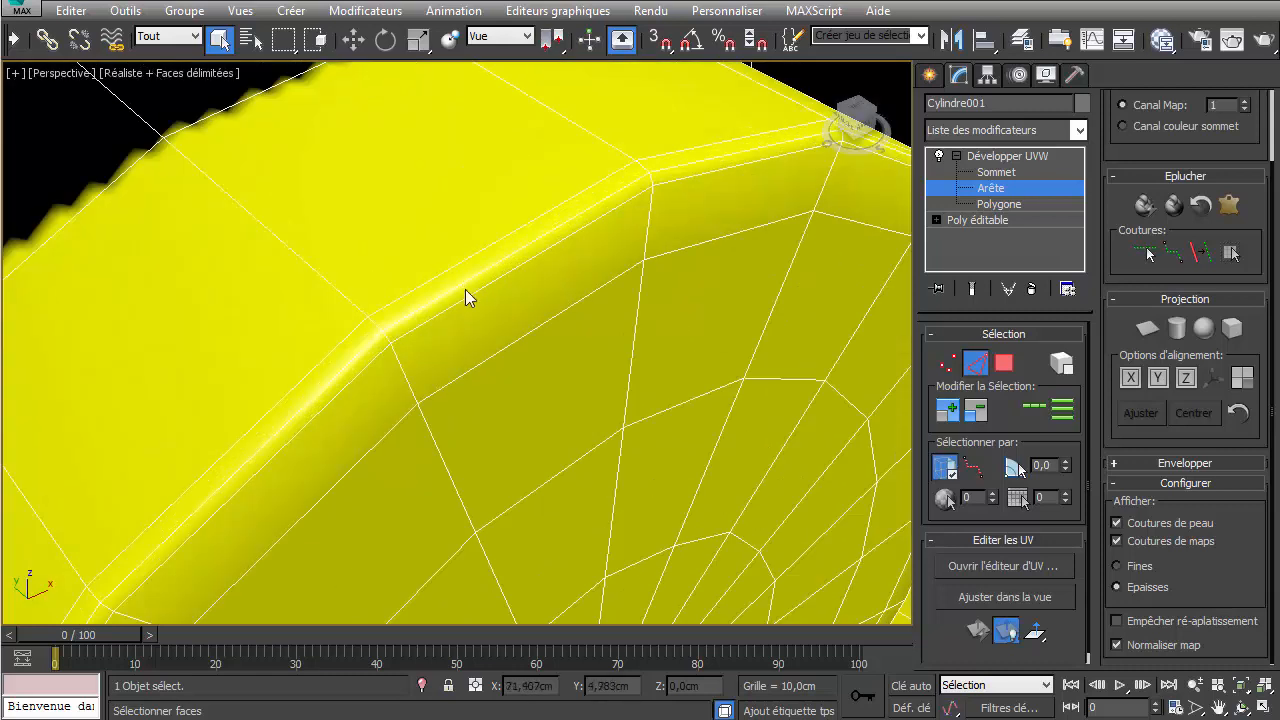
{"action": "scroll", "coordinate": [470, 285], "scroll_direction": "up", "scroll_amount": 4}
{"action": "left_click", "coordinate": [511, 251]}
{"action": "scroll", "coordinate": [545, 290], "scroll_direction": "up", "scroll_amount": 1}
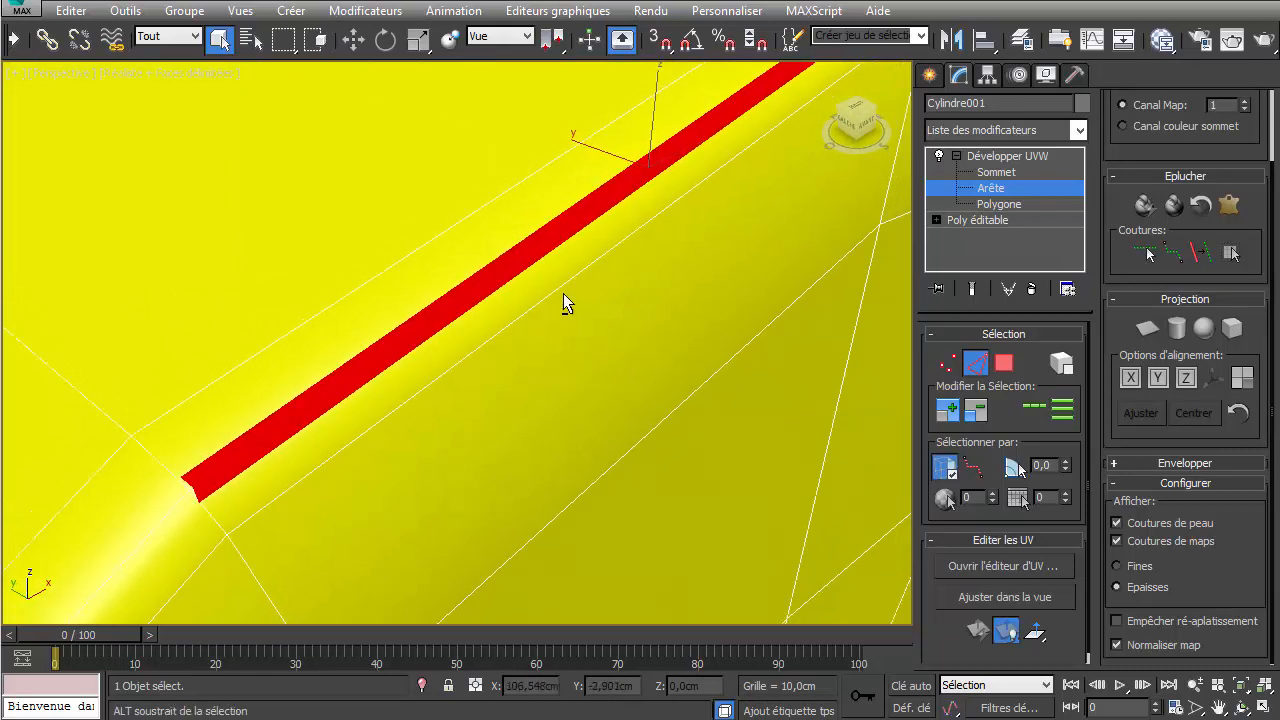
{"action": "middle_click_drag", "start_coordinate": [563, 293], "coordinate": [606, 208], "text": "alt"}
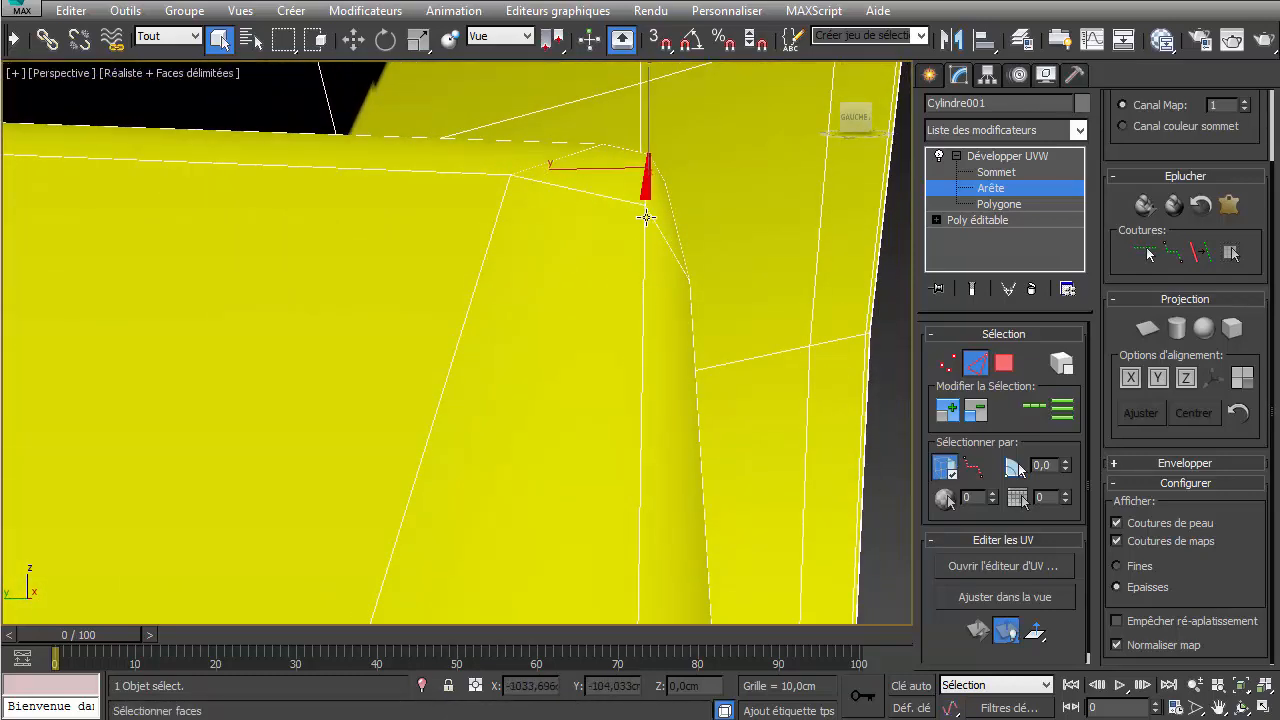
{"action": "middle_click_drag", "start_coordinate": [675, 328], "coordinate": [655, 317], "text": "alt"}
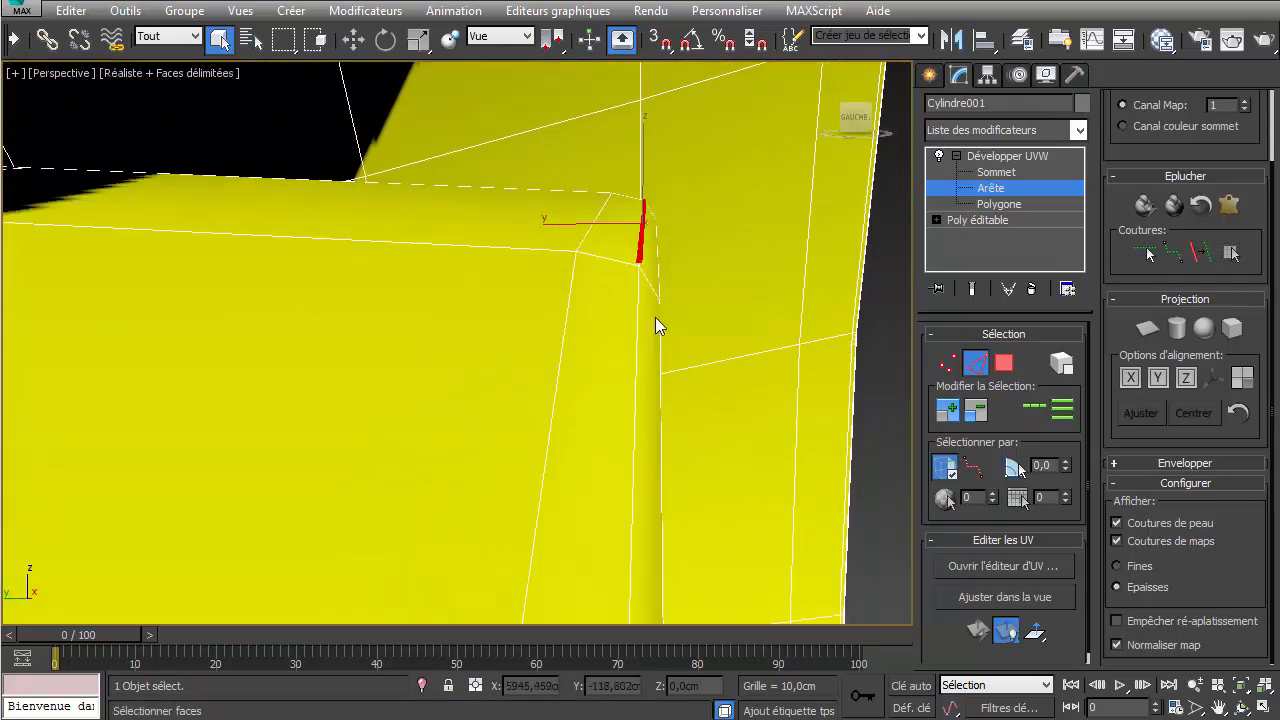
{"action": "left_click", "coordinate": [1035, 410]}
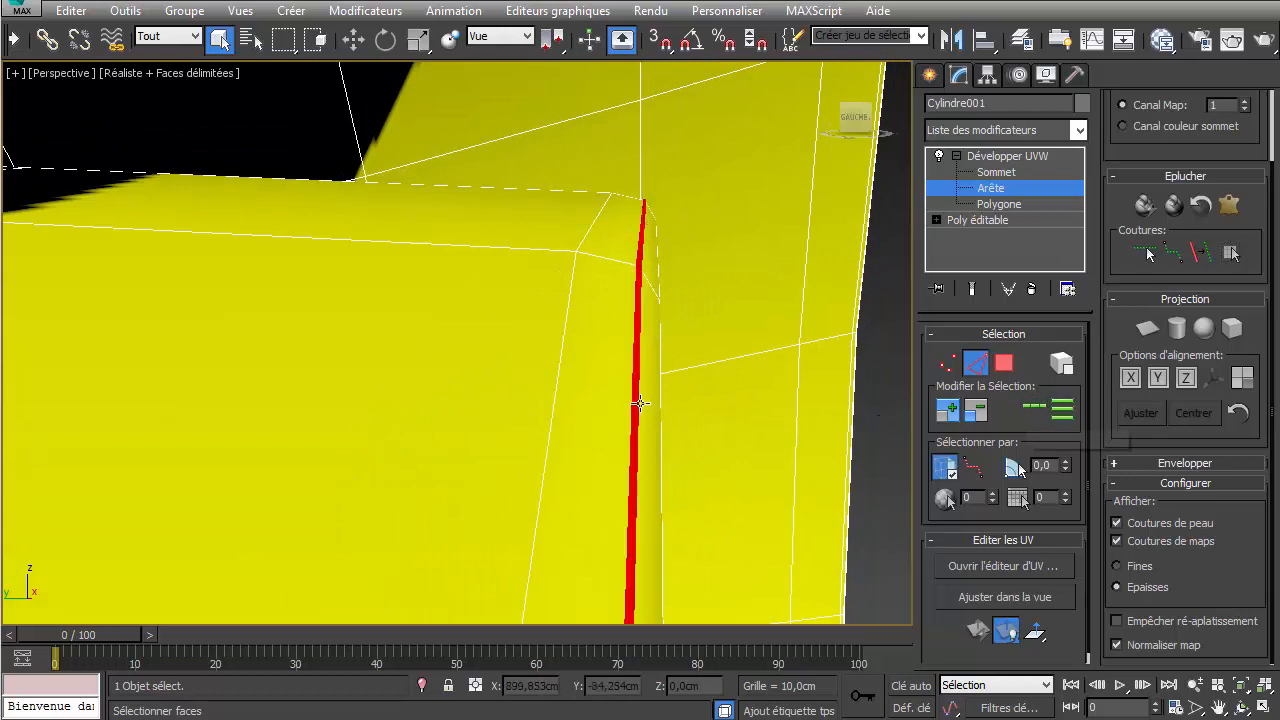
{"action": "middle_click_drag", "start_coordinate": [640, 398], "coordinate": [659, 385], "text": "alt"}
{"action": "left_click", "coordinate": [1199, 253]}
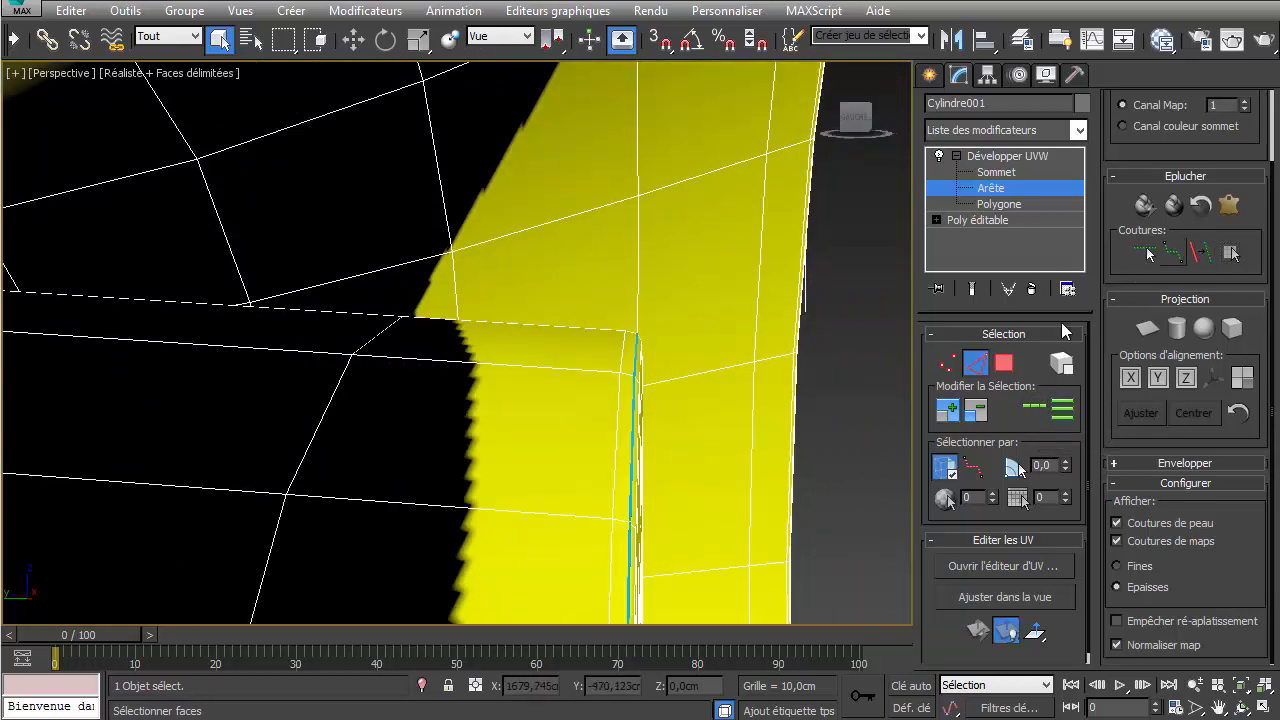
- Select the edge loop around the inner side of the horn's rim and convert it to a seam
{"action": "middle_click_drag", "start_coordinate": [628, 464], "coordinate": [648, 431]}
{"action": "scroll", "coordinate": [648, 431], "scroll_direction": "down", "scroll_amount": 4}
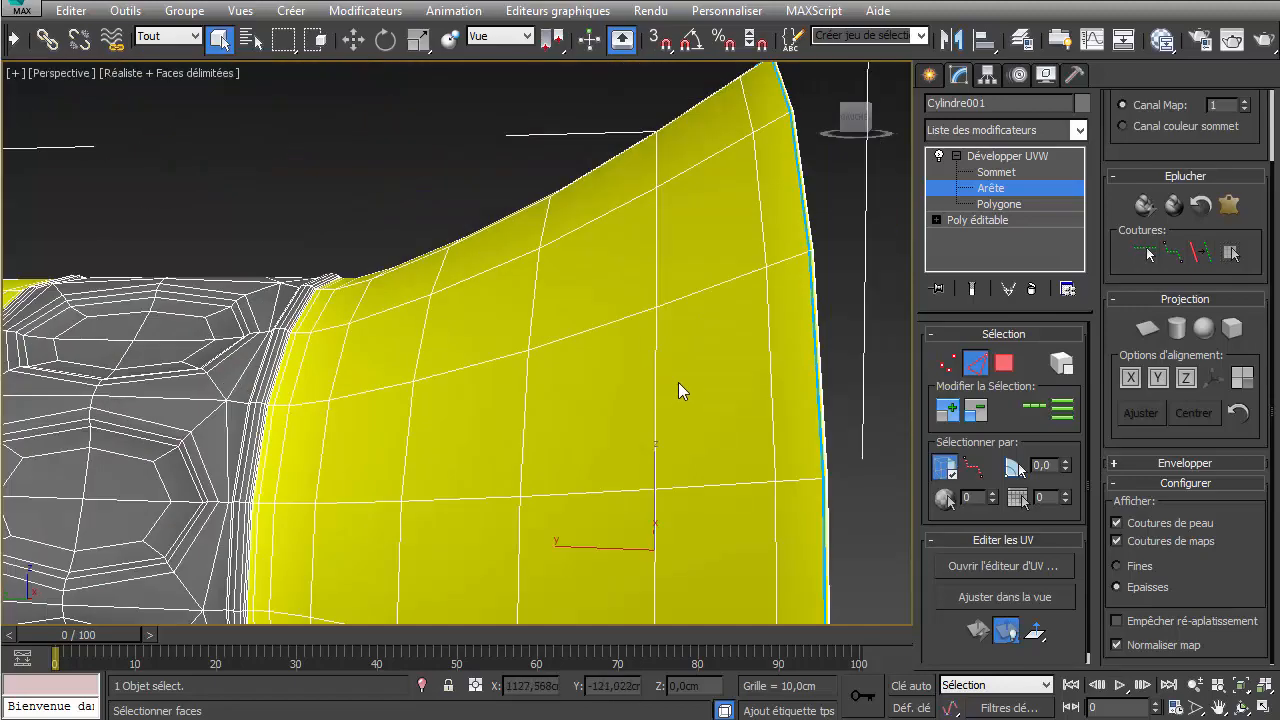
{"action": "middle_click_drag", "start_coordinate": [678, 382], "coordinate": [352, 446]}
{"action": "scroll", "coordinate": [518, 139], "scroll_direction": "up", "scroll_amount": 3}
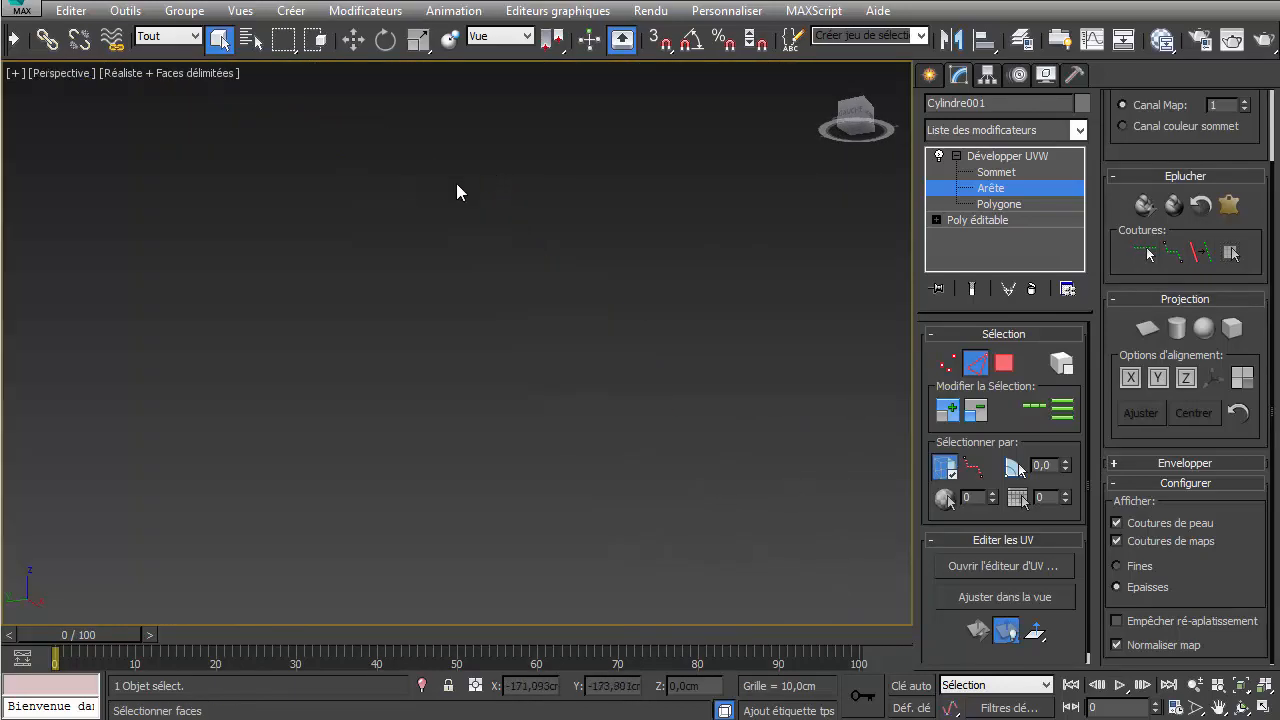
{"action": "scroll", "coordinate": [378, 295], "scroll_direction": "down", "scroll_amount": 4}
{"action": "middle_click_drag", "start_coordinate": [432, 346], "coordinate": [603, 295]}
{"action": "scroll", "coordinate": [254, 309], "scroll_direction": "up", "scroll_amount": 4}
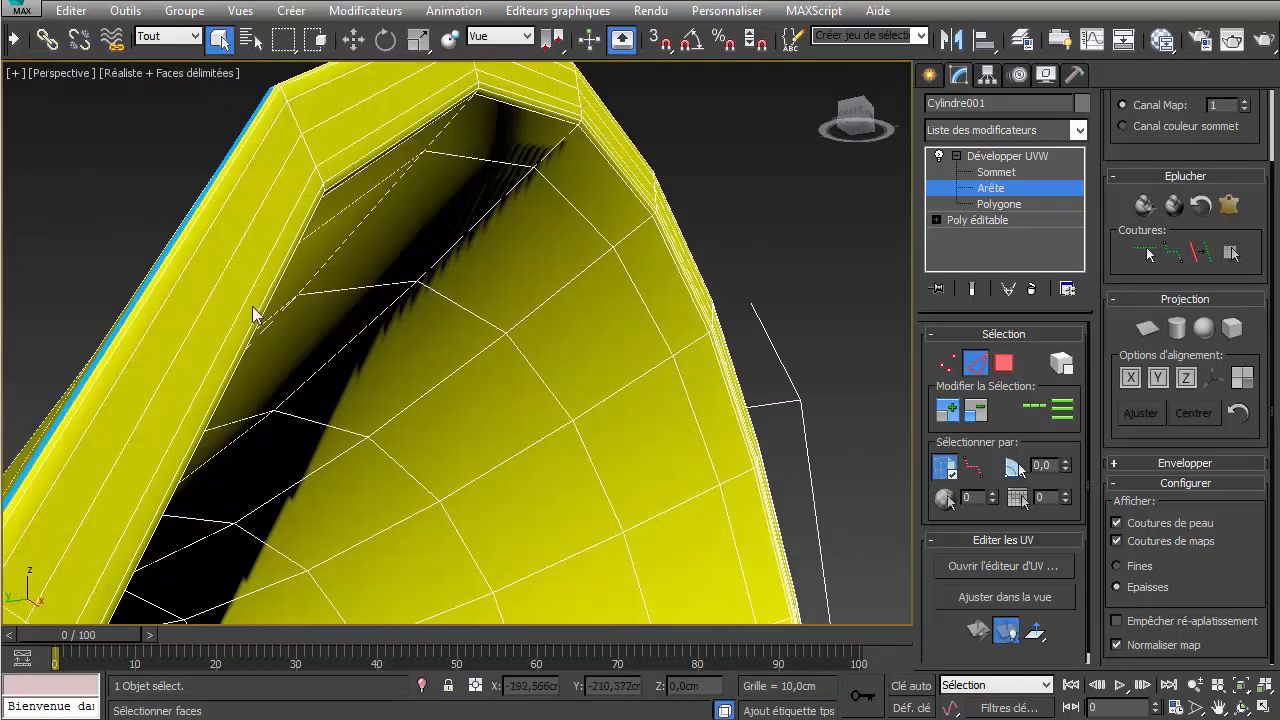
{"action": "middle_click_drag", "start_coordinate": [254, 309], "coordinate": [386, 218]}
{"action": "scroll", "coordinate": [468, 271], "scroll_direction": "up", "scroll_amount": 3}
{"action": "scroll", "coordinate": [471, 271], "scroll_direction": "down", "scroll_amount": 2}
{"action": "left_click", "coordinate": [328, 167]}
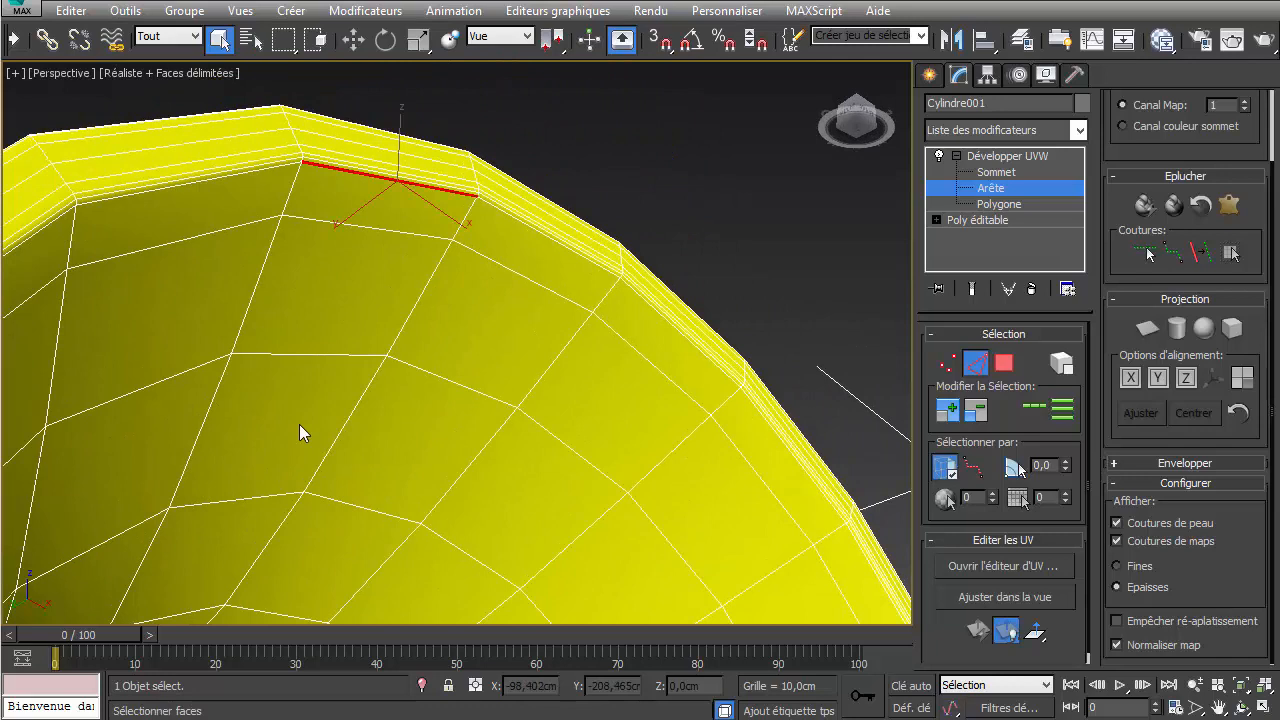
{"action": "left_click", "coordinate": [1035, 410]}
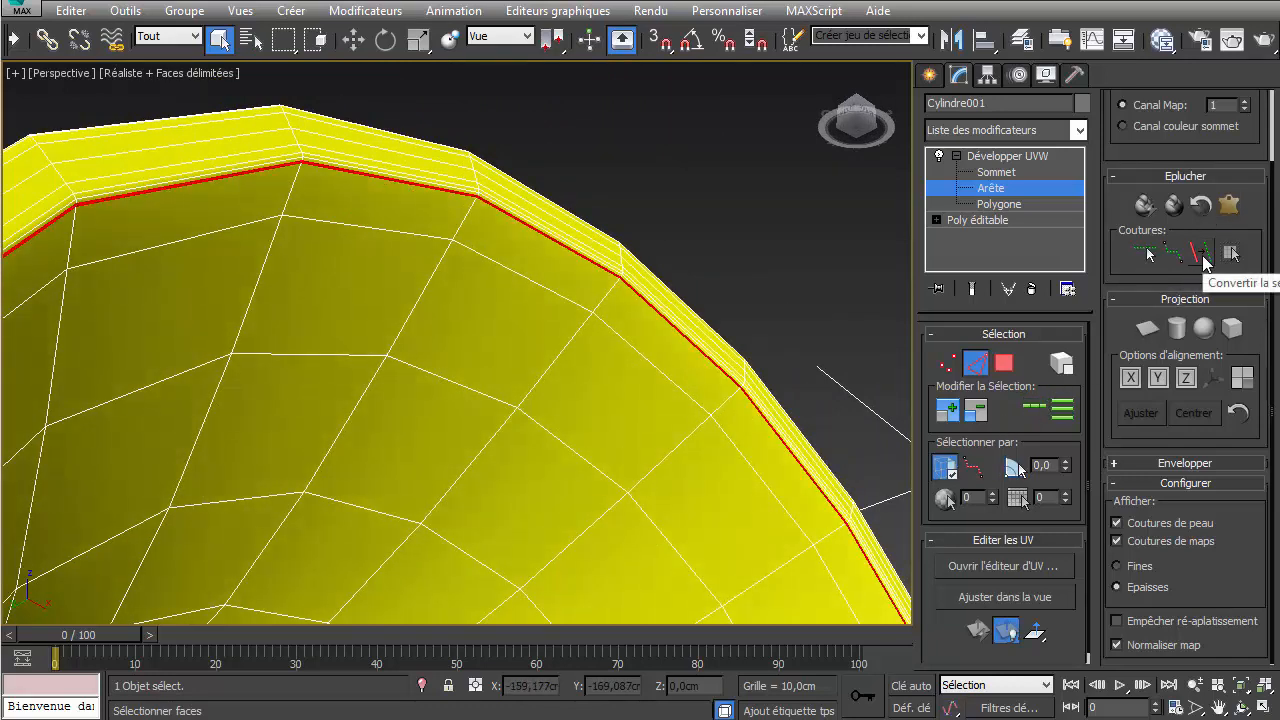
{"action": "left_click", "coordinate": [1201, 255]}
{"action": "scroll", "coordinate": [456, 383], "scroll_direction": "down", "scroll_amount": 4}
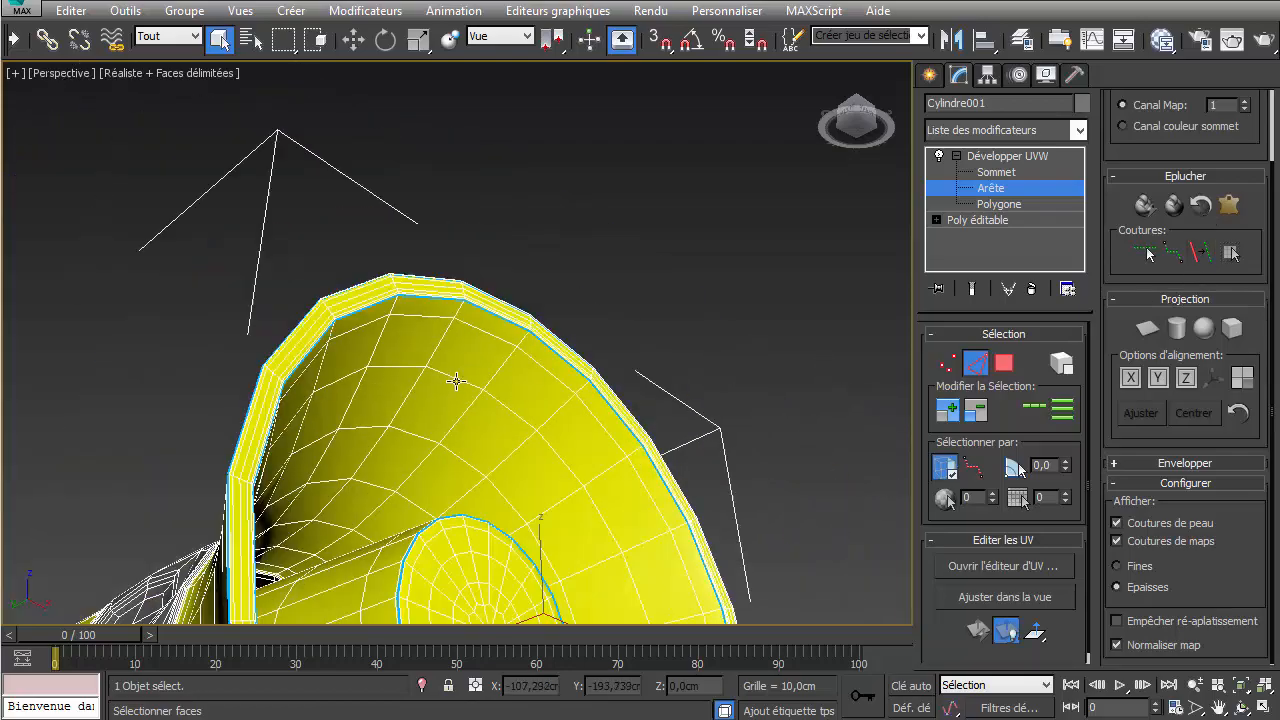
- Set the viewport shading to Ombré and convert the inner and outer edge loops of the black ring behind the central cylinder to seams
{"action": "middle_click_drag", "start_coordinate": [456, 383], "coordinate": [449, 412]}
{"action": "scroll", "coordinate": [560, 265], "scroll_direction": "up", "scroll_amount": 8}
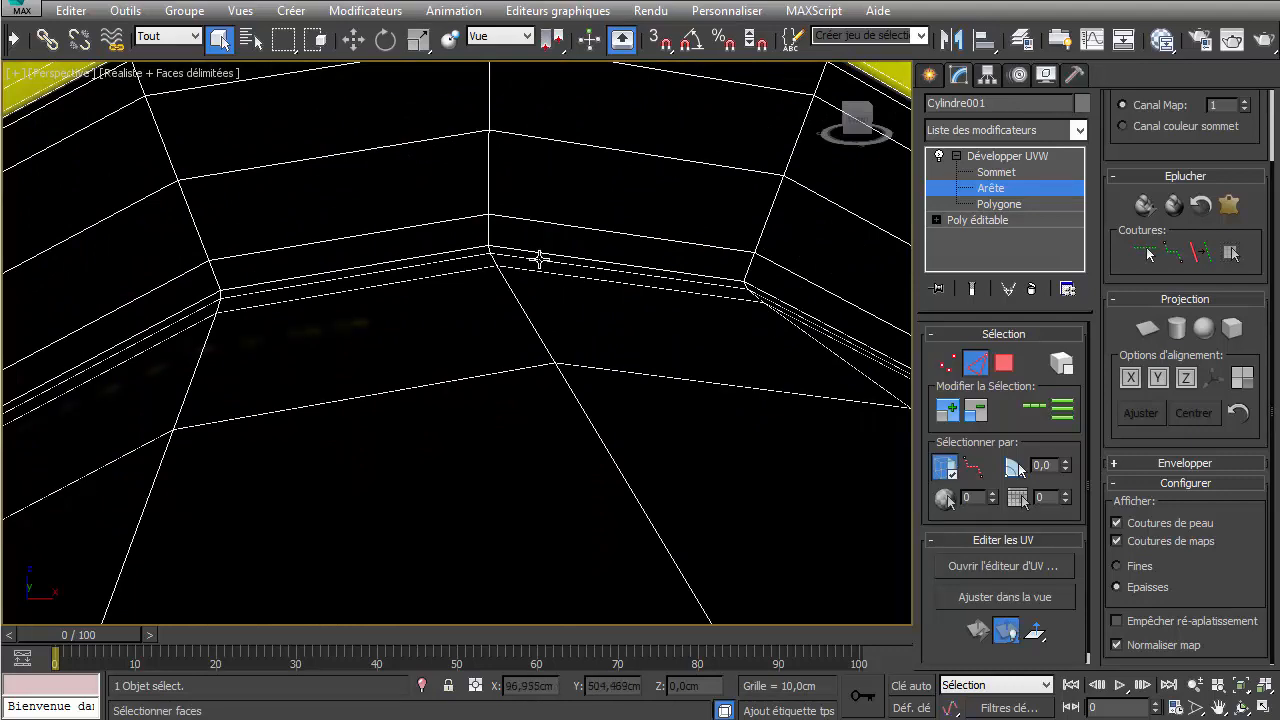
{"action": "left_click", "coordinate": [551, 257]}
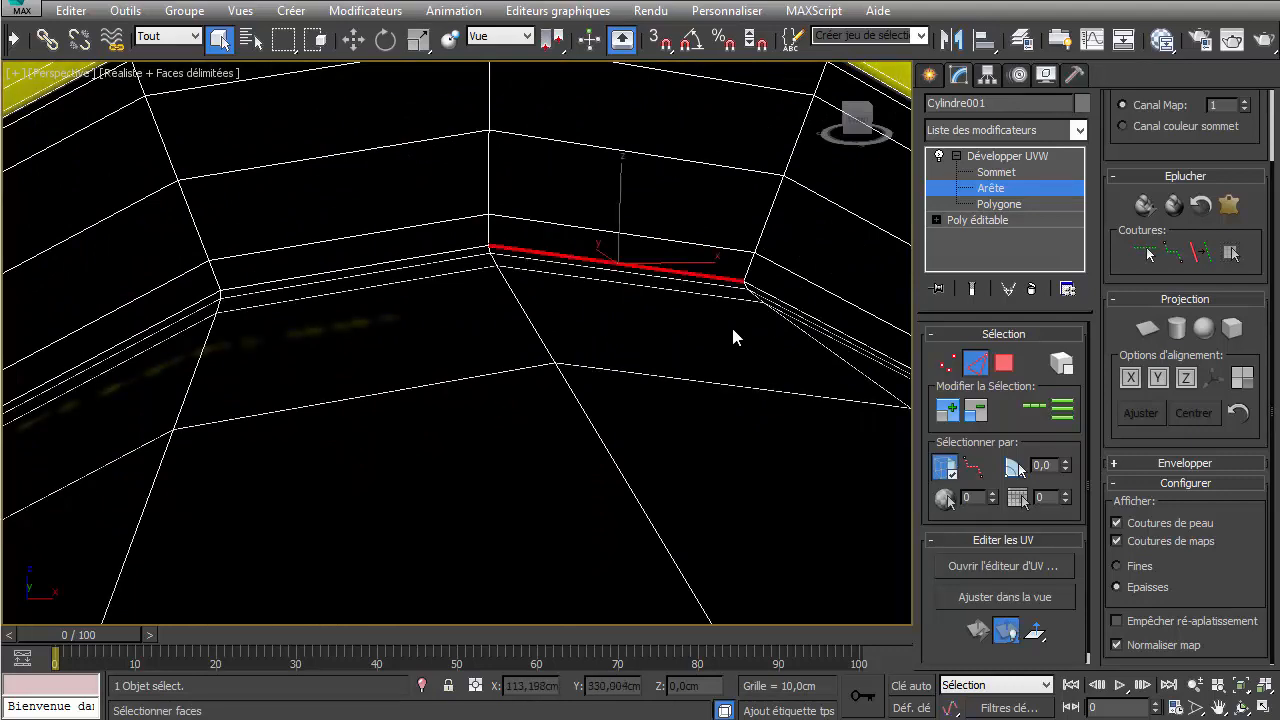
{"action": "middle_click_drag", "start_coordinate": [668, 354], "coordinate": [714, 157], "text": "alt"}
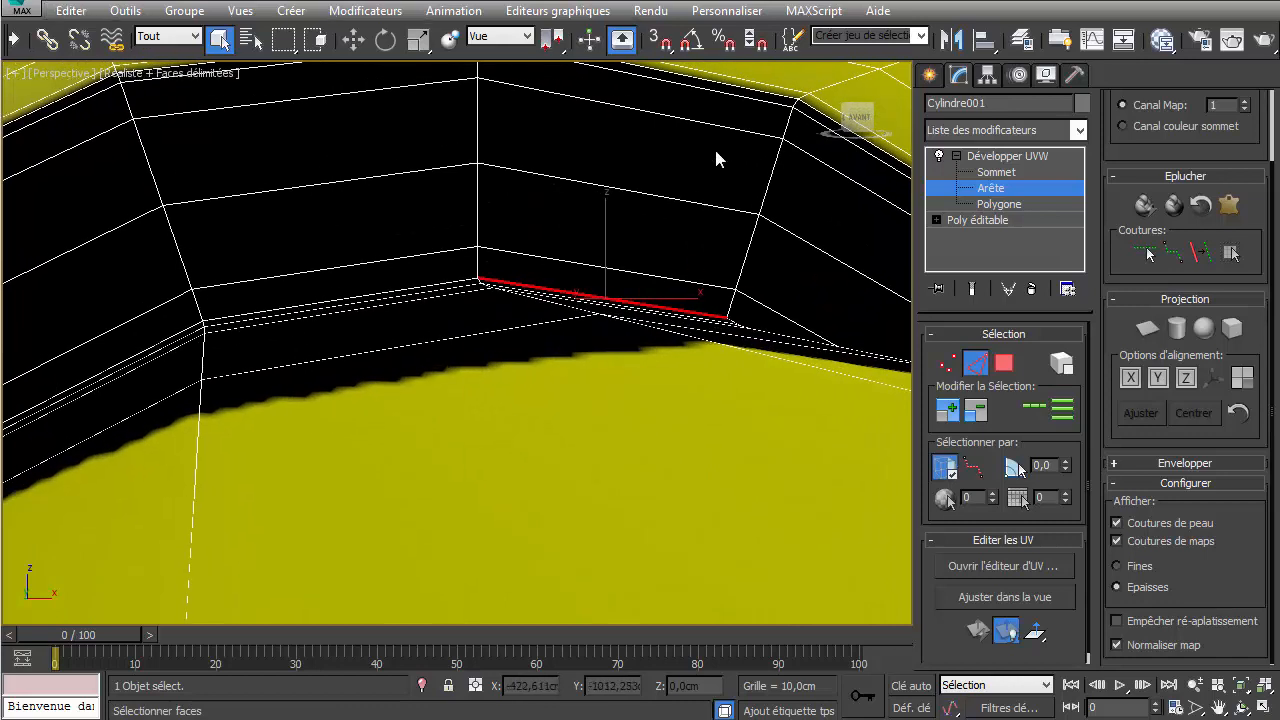
{"action": "left_click", "coordinate": [745, 88], "text": "ctrl"}
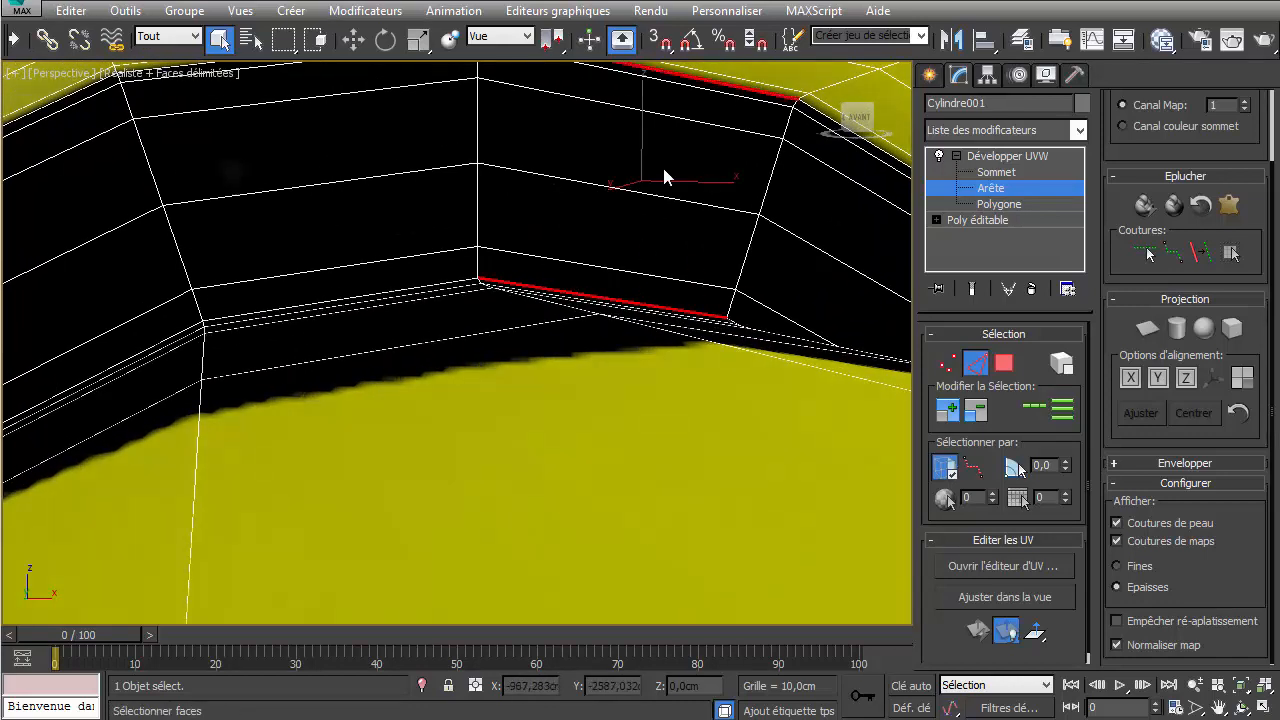
{"action": "middle_click_drag", "start_coordinate": [697, 168], "coordinate": [652, 234]}
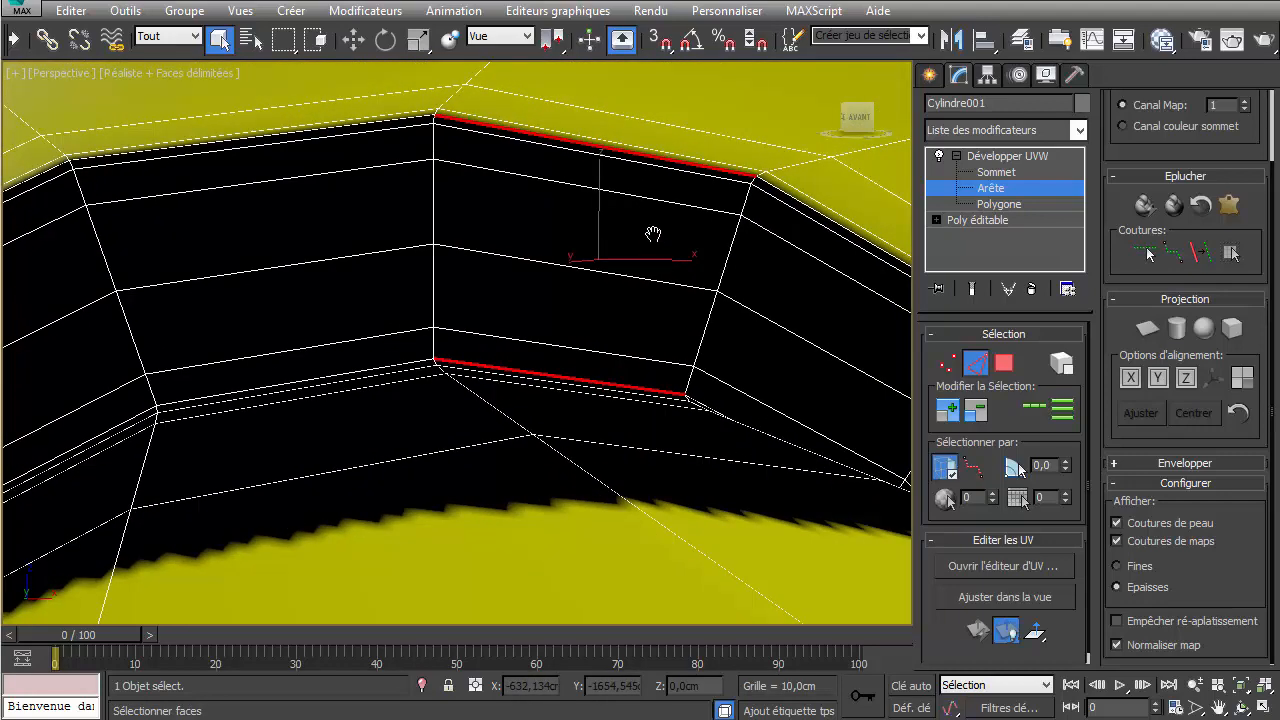
{"action": "left_click", "coordinate": [206, 71]}
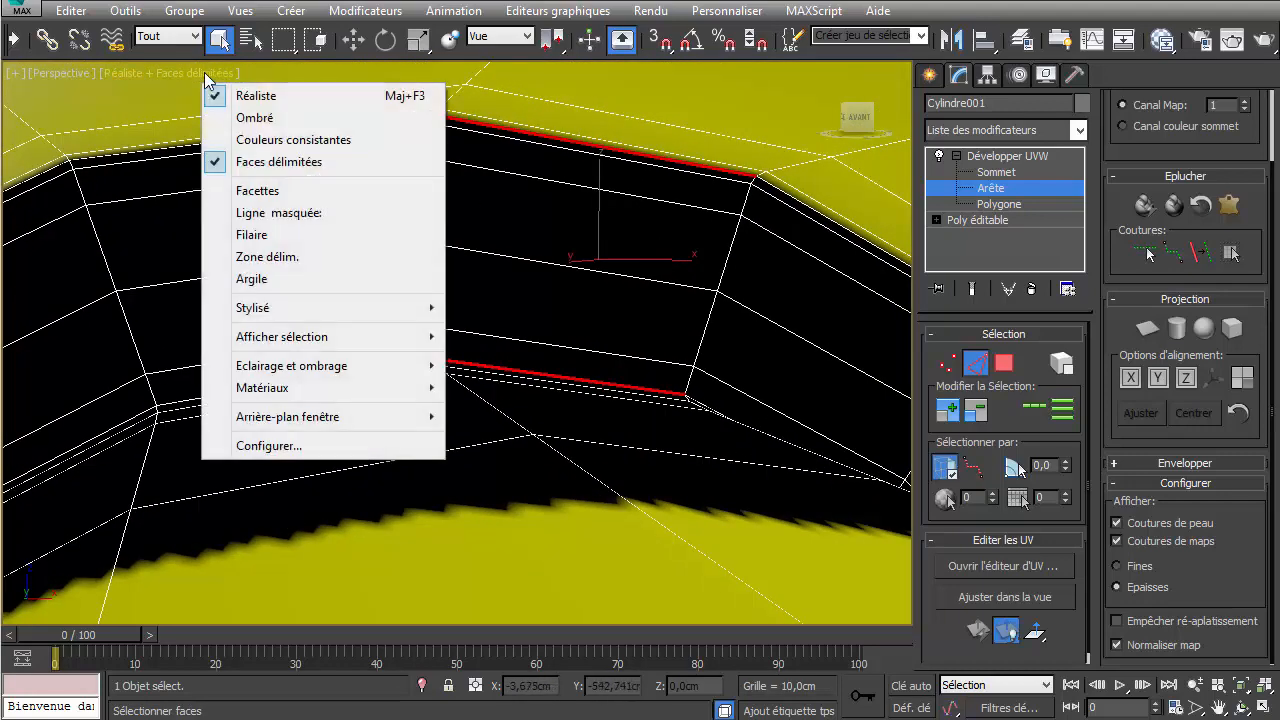
{"action": "left_click", "coordinate": [250, 115]}
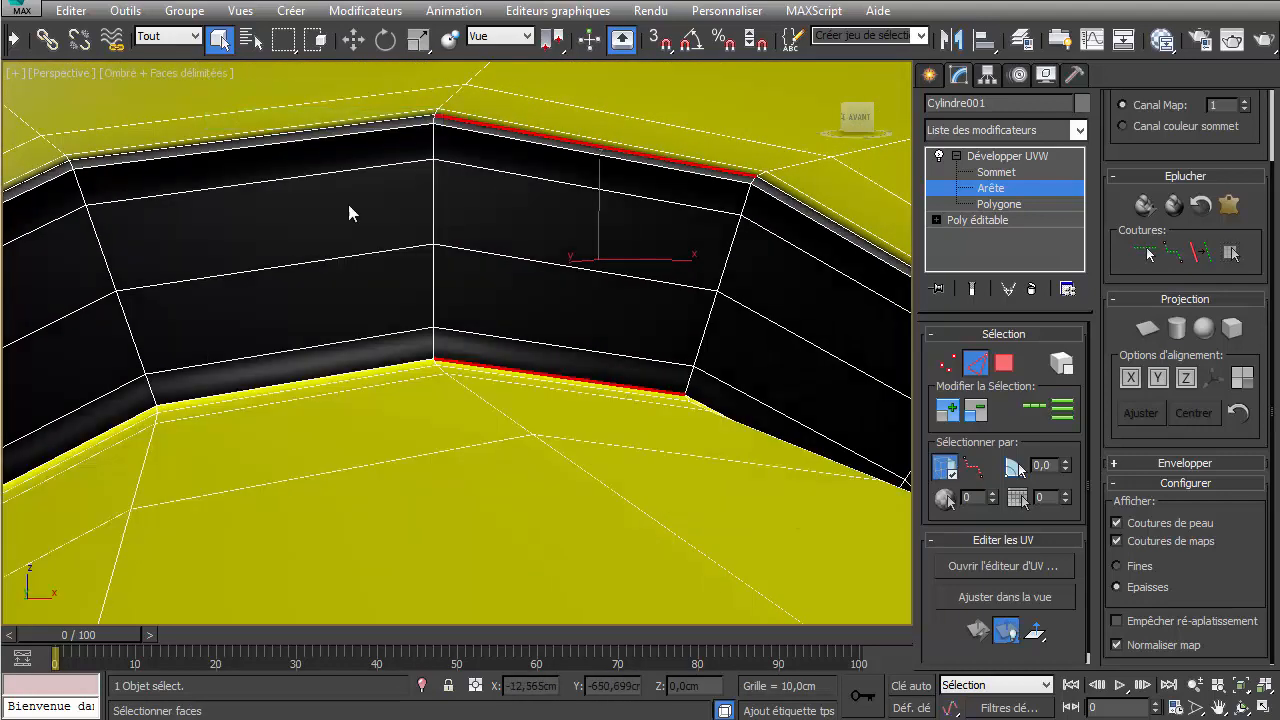
{"action": "left_click", "coordinate": [1028, 425]}
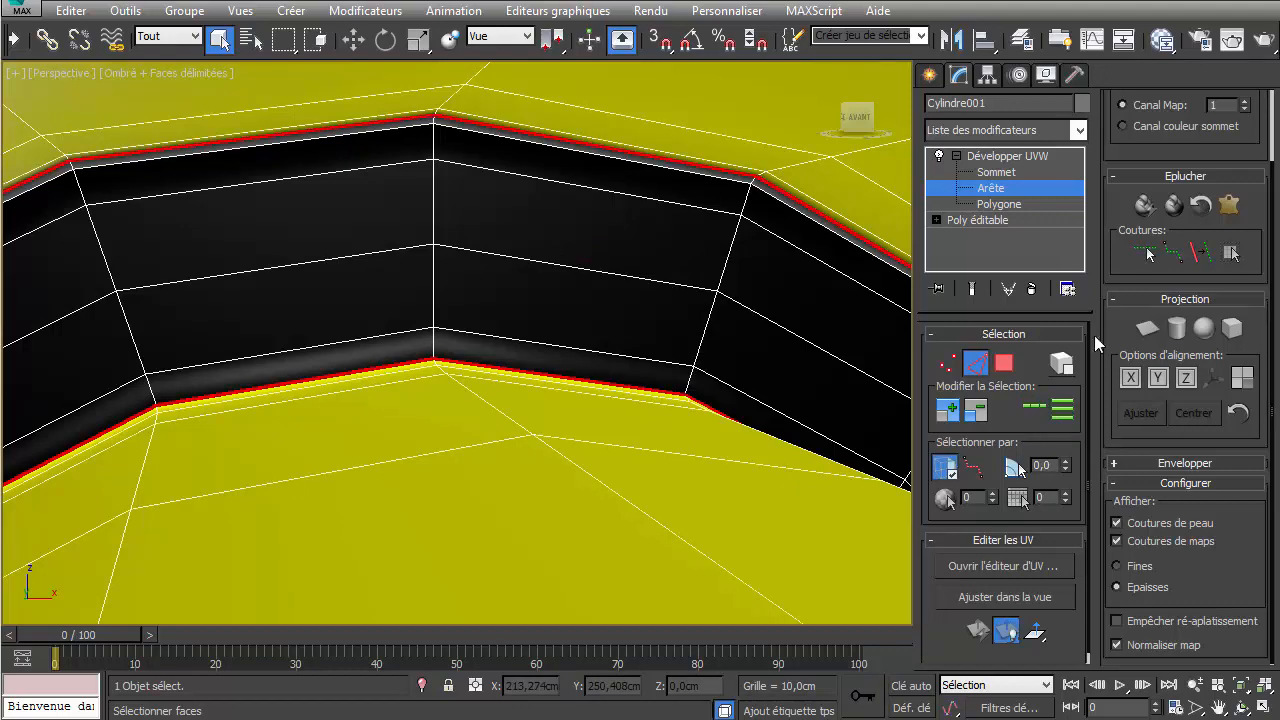
{"action": "left_click", "coordinate": [1206, 256]}
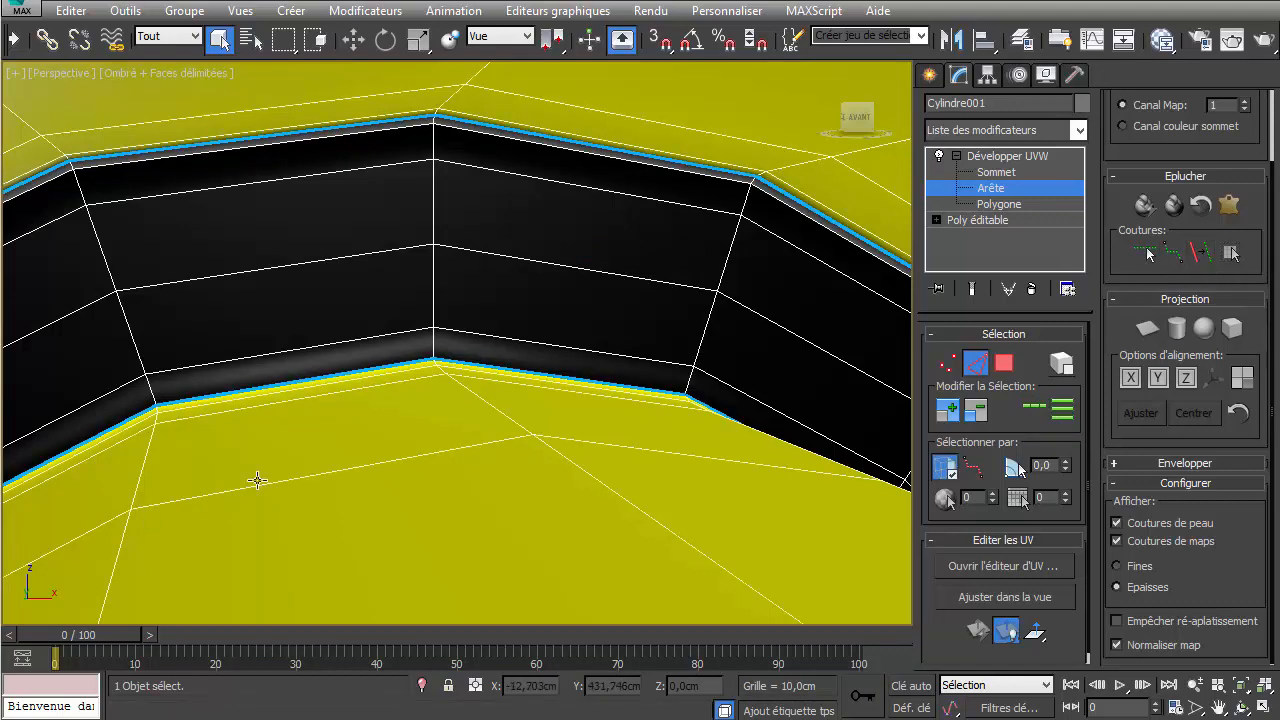
- Select the four edge loops bordering the yellow, black and grey bands around the rear cap and convert them to seams
{"action": "scroll", "coordinate": [477, 431], "scroll_direction": "down", "scroll_amount": 10}
{"action": "scroll", "coordinate": [473, 452], "scroll_direction": "down", "scroll_amount": 5}
{"action": "scroll", "coordinate": [468, 471], "scroll_direction": "up", "scroll_amount": 3}
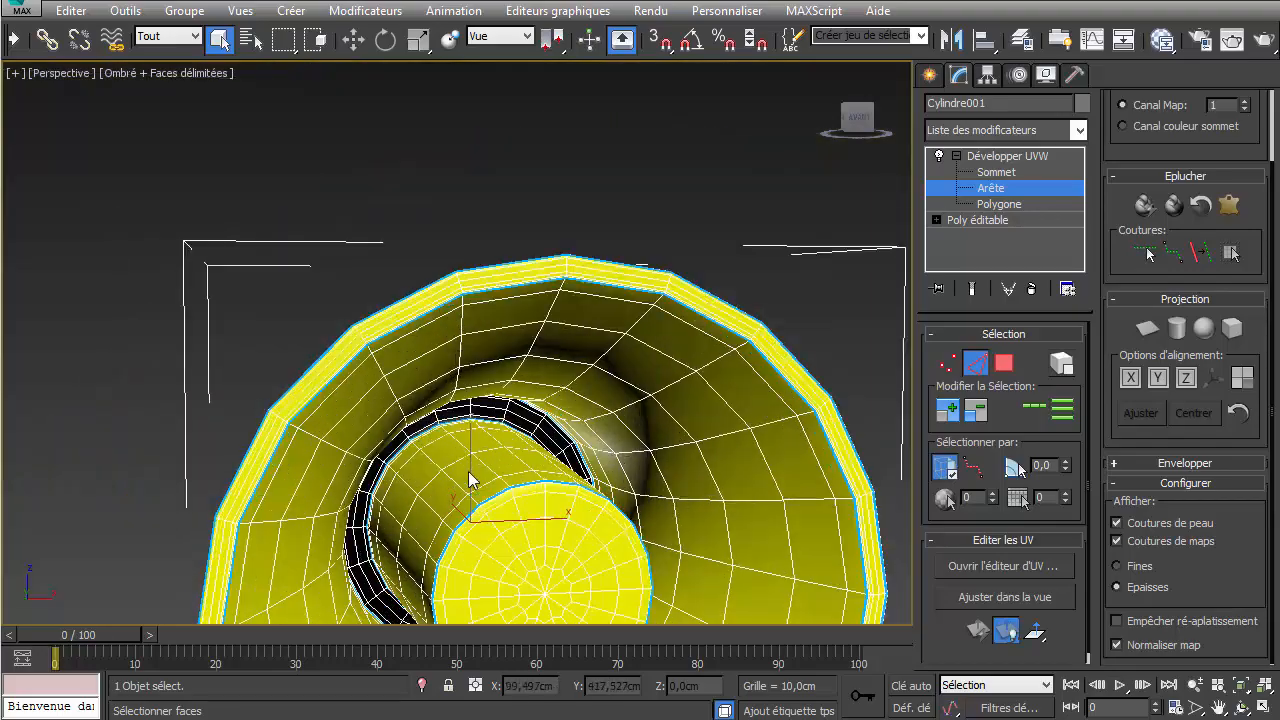
{"action": "middle_click_drag", "start_coordinate": [334, 500], "coordinate": [717, 374]}
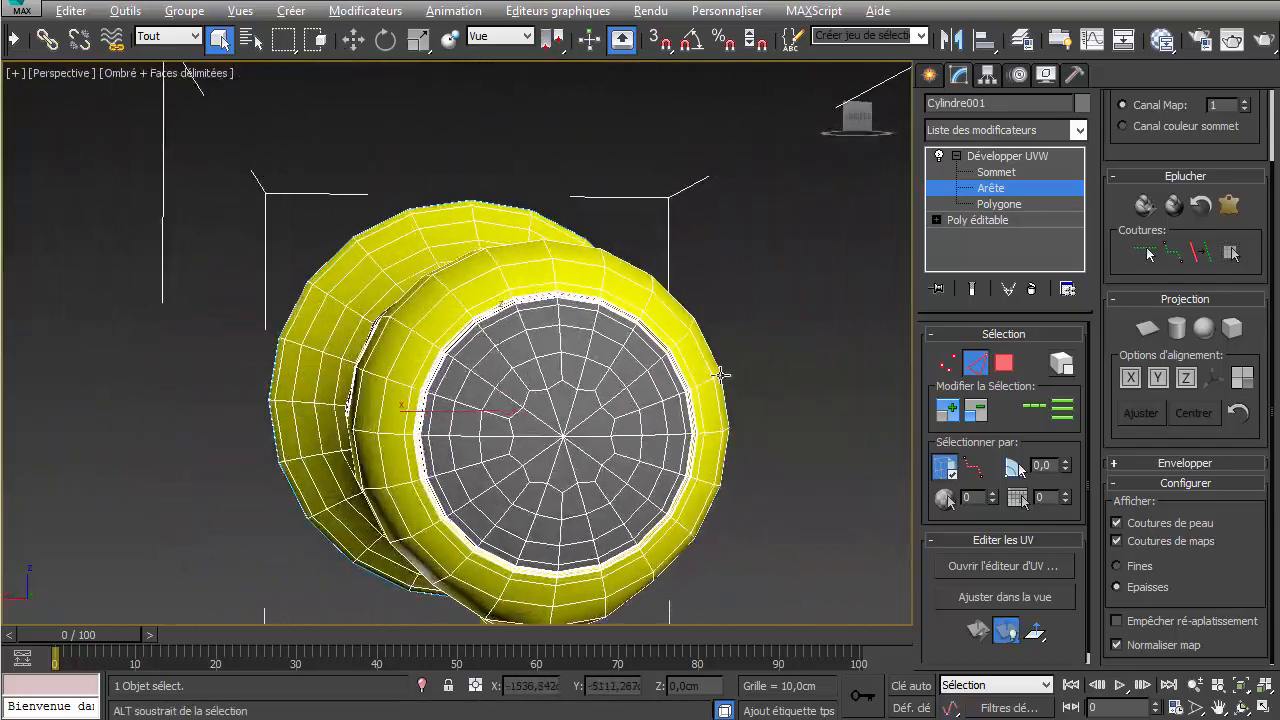
{"action": "scroll", "coordinate": [480, 318], "scroll_direction": "up", "scroll_amount": 6}
{"action": "scroll", "coordinate": [489, 312], "scroll_direction": "up", "scroll_amount": 5}
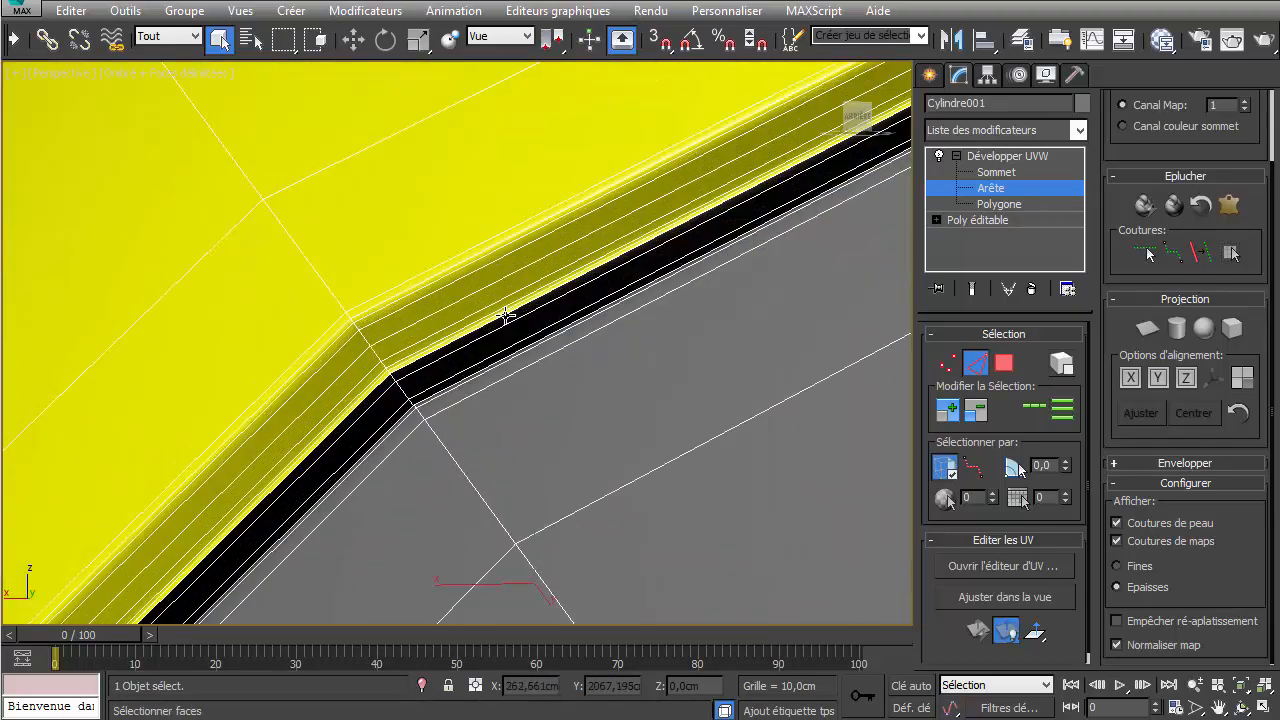
{"action": "scroll", "coordinate": [455, 320], "scroll_direction": "up", "scroll_amount": 3}
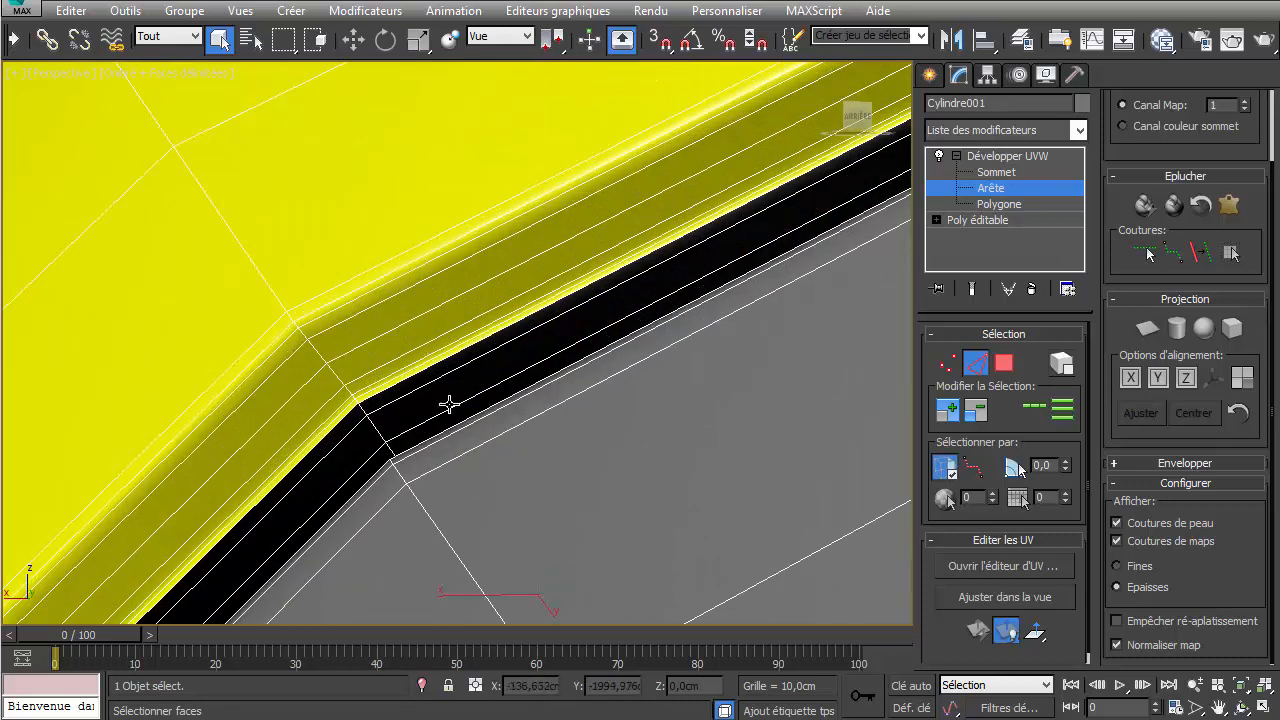
{"action": "left_click", "coordinate": [343, 297]}
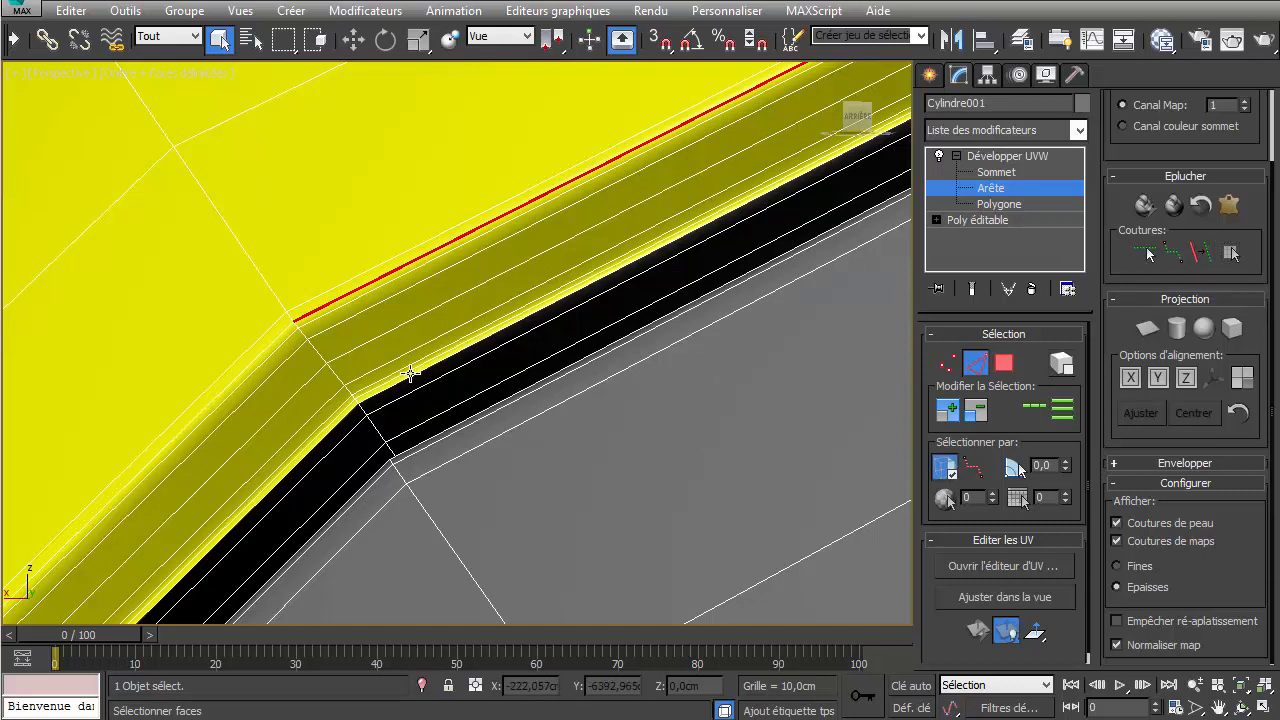
{"action": "scroll", "coordinate": [410, 373], "scroll_direction": "up", "scroll_amount": 5}
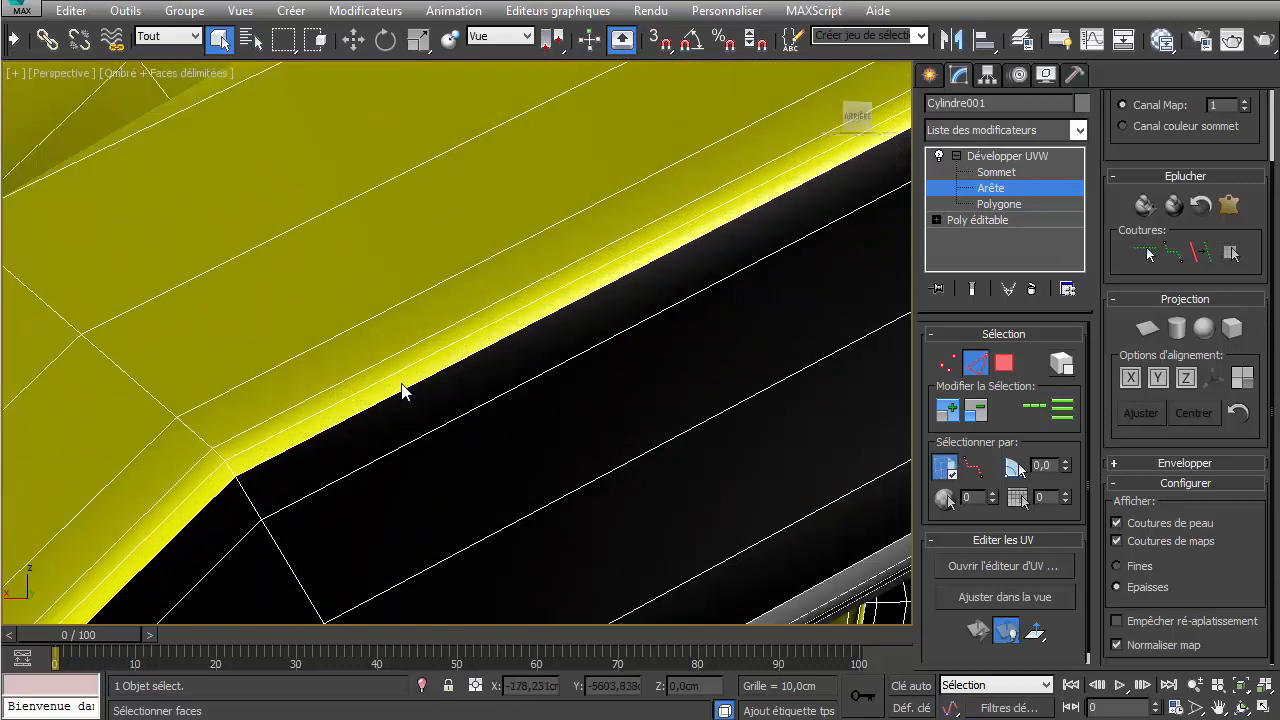
{"action": "left_click", "coordinate": [455, 376]}
{"action": "scroll", "coordinate": [458, 410], "scroll_direction": "down", "scroll_amount": 3}
{"action": "middle_click_drag", "start_coordinate": [458, 410], "coordinate": [546, 411], "text": "alt"}
{"action": "left_click", "coordinate": [668, 524], "text": "ctrl"}
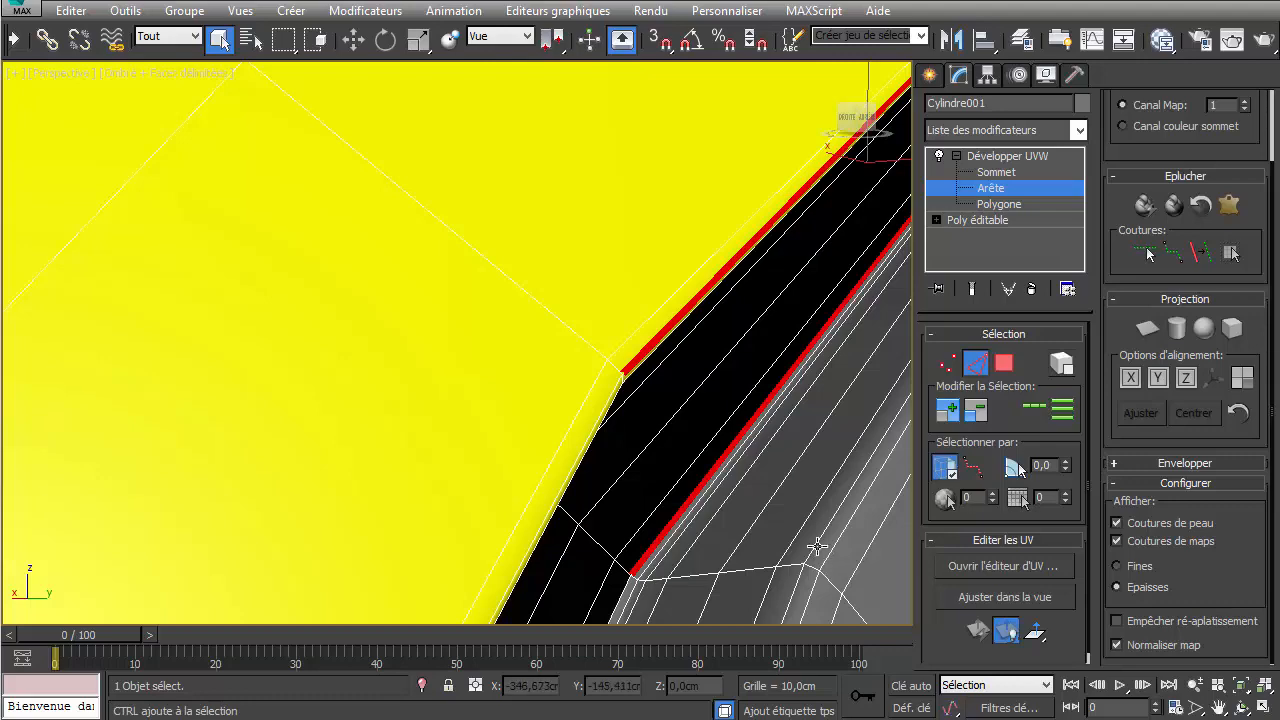
{"action": "middle_click_drag", "start_coordinate": [808, 553], "coordinate": [714, 509], "text": "alt"}
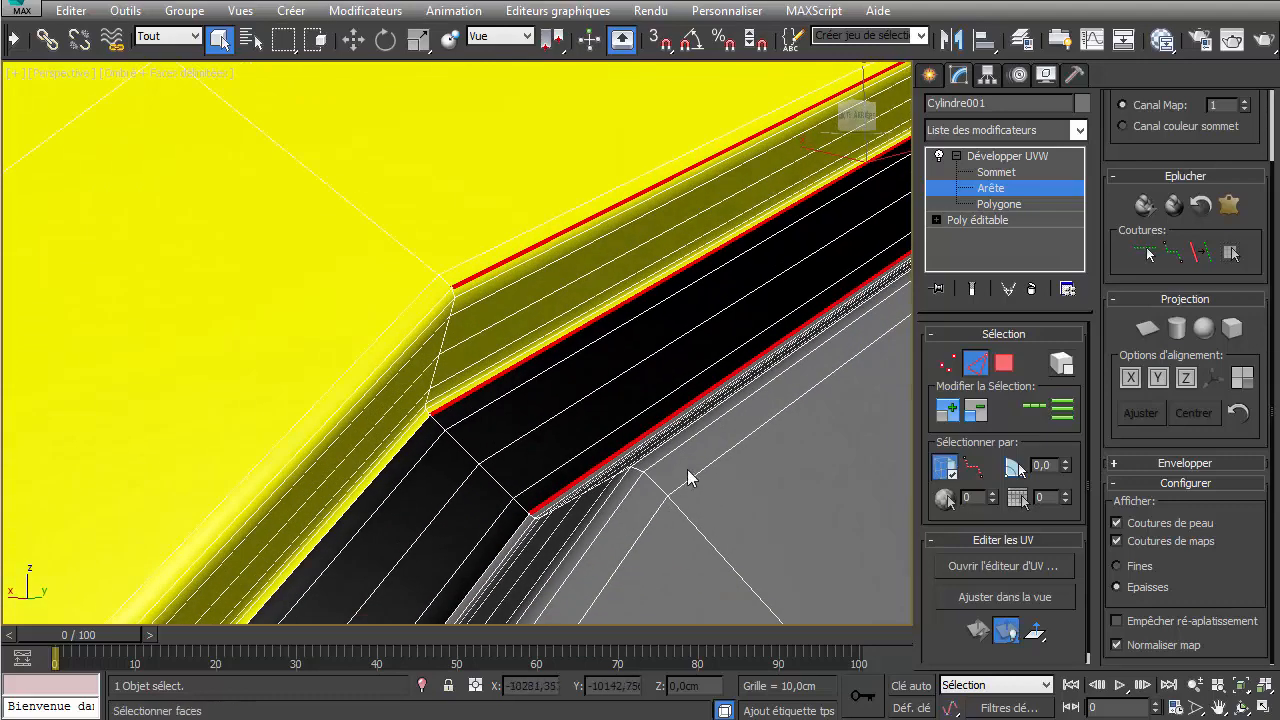
{"action": "left_click", "coordinate": [1039, 414]}
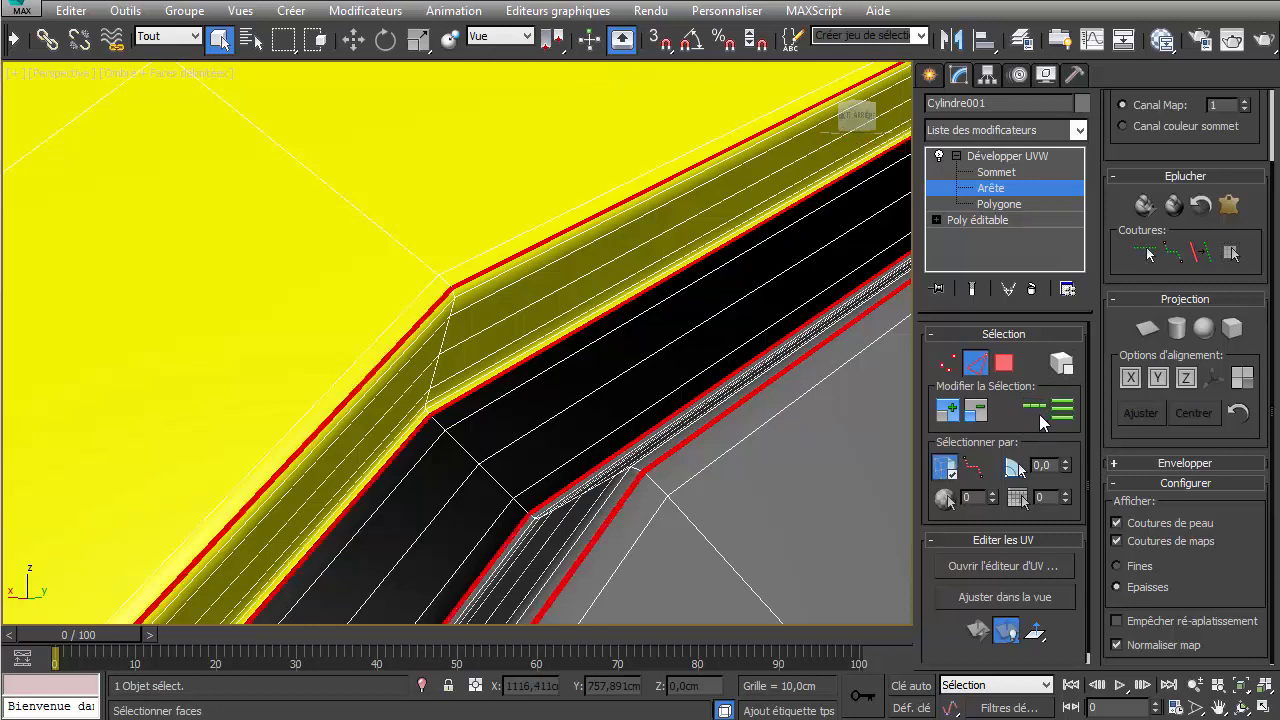
{"action": "left_click", "coordinate": [1207, 266]}
- Select the edge loop where the top of the handle joins the yellow body and convert it to a seam
{"action": "scroll", "coordinate": [601, 465], "scroll_direction": "down", "scroll_amount": 5}
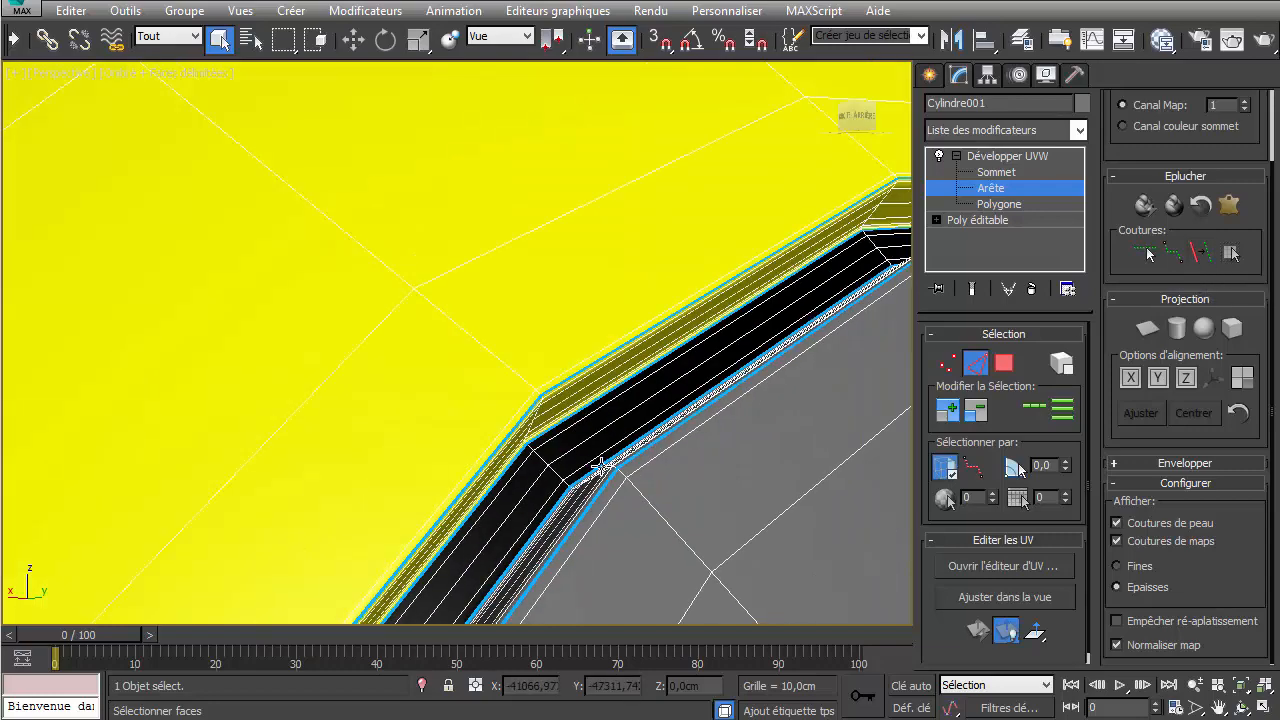
{"action": "scroll", "coordinate": [601, 465], "scroll_direction": "down", "scroll_amount": 8}
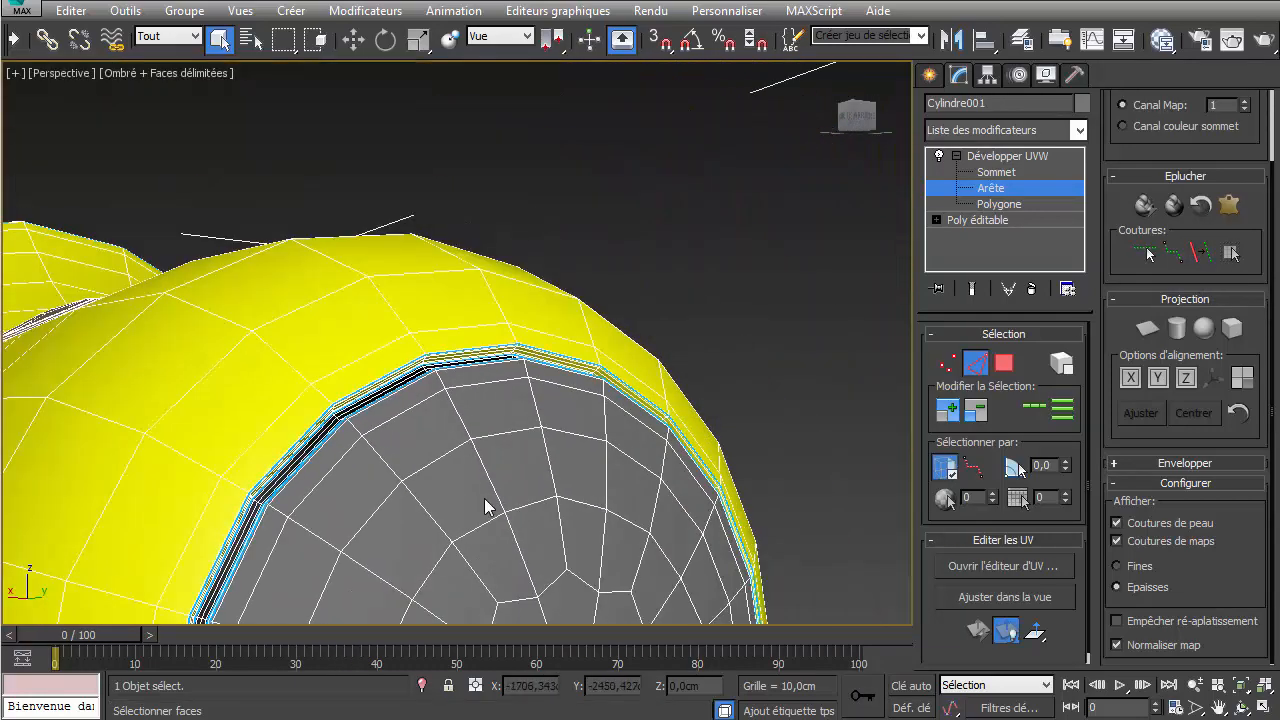
{"action": "middle_click_drag", "start_coordinate": [484, 506], "coordinate": [321, 246]}
{"action": "scroll", "coordinate": [440, 333], "scroll_direction": "down", "scroll_amount": 8}
{"action": "middle_click_drag", "start_coordinate": [497, 362], "coordinate": [600, 329]}
{"action": "scroll", "coordinate": [545, 358], "scroll_direction": "up", "scroll_amount": 5}
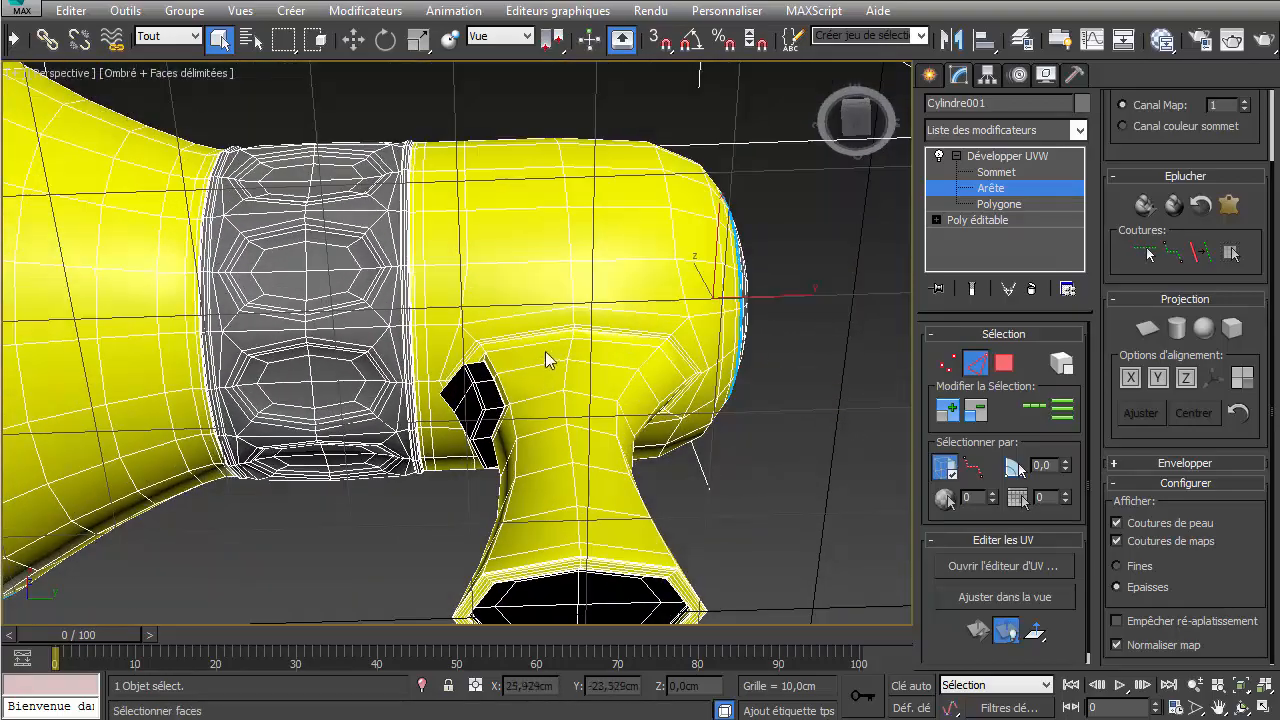
{"action": "scroll", "coordinate": [545, 351], "scroll_direction": "up", "scroll_amount": 4}
{"action": "scroll", "coordinate": [460, 337], "scroll_direction": "up", "scroll_amount": 4}
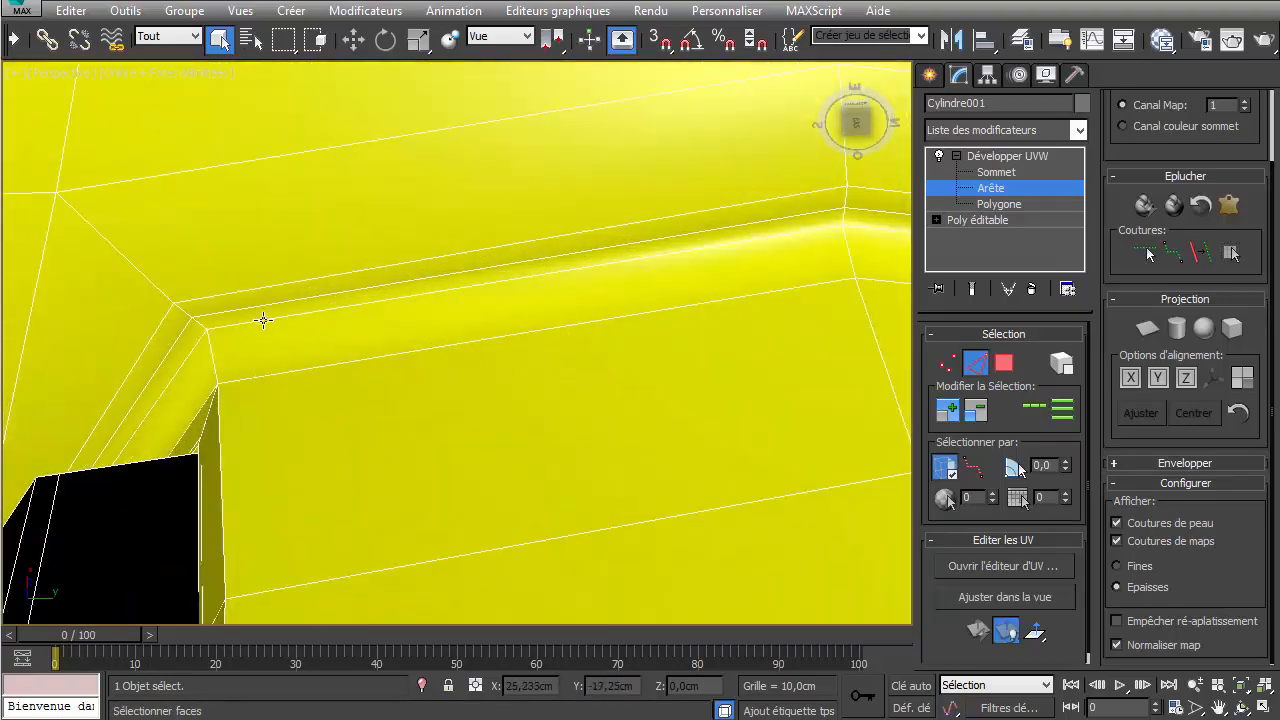
{"action": "middle_click_drag", "start_coordinate": [263, 320], "coordinate": [445, 202], "text": "alt"}
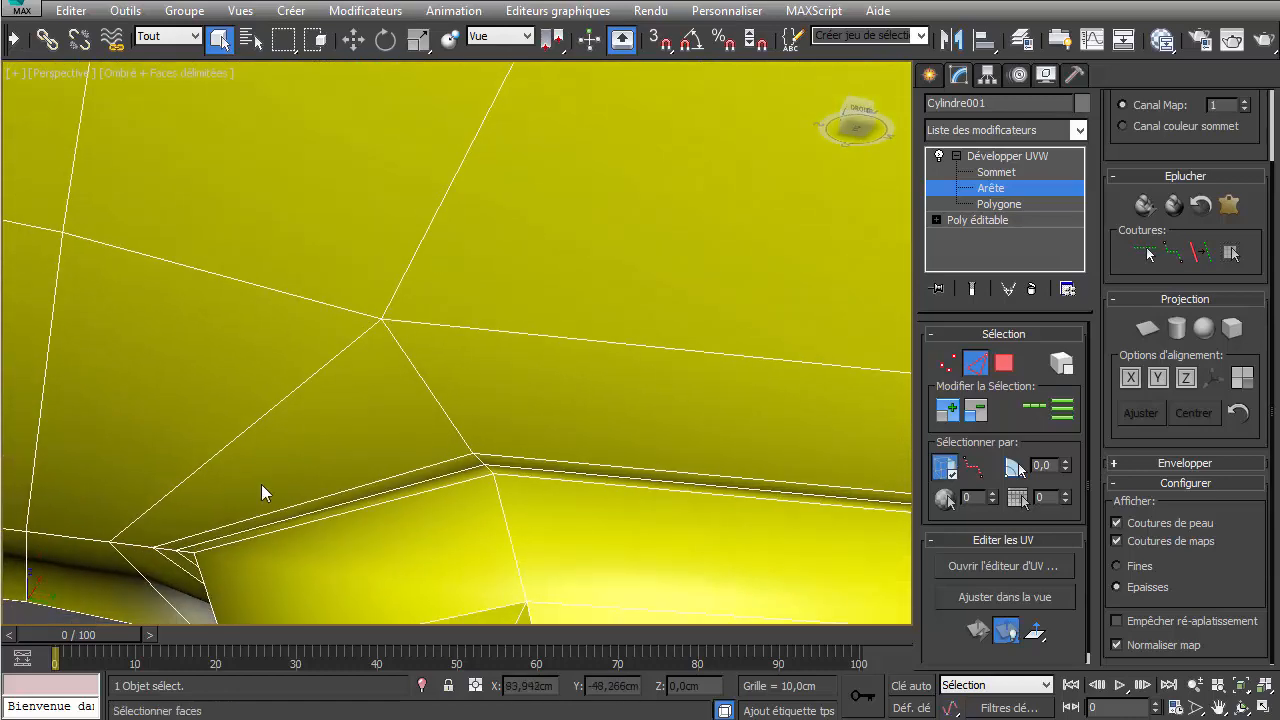
{"action": "left_click", "coordinate": [253, 537]}
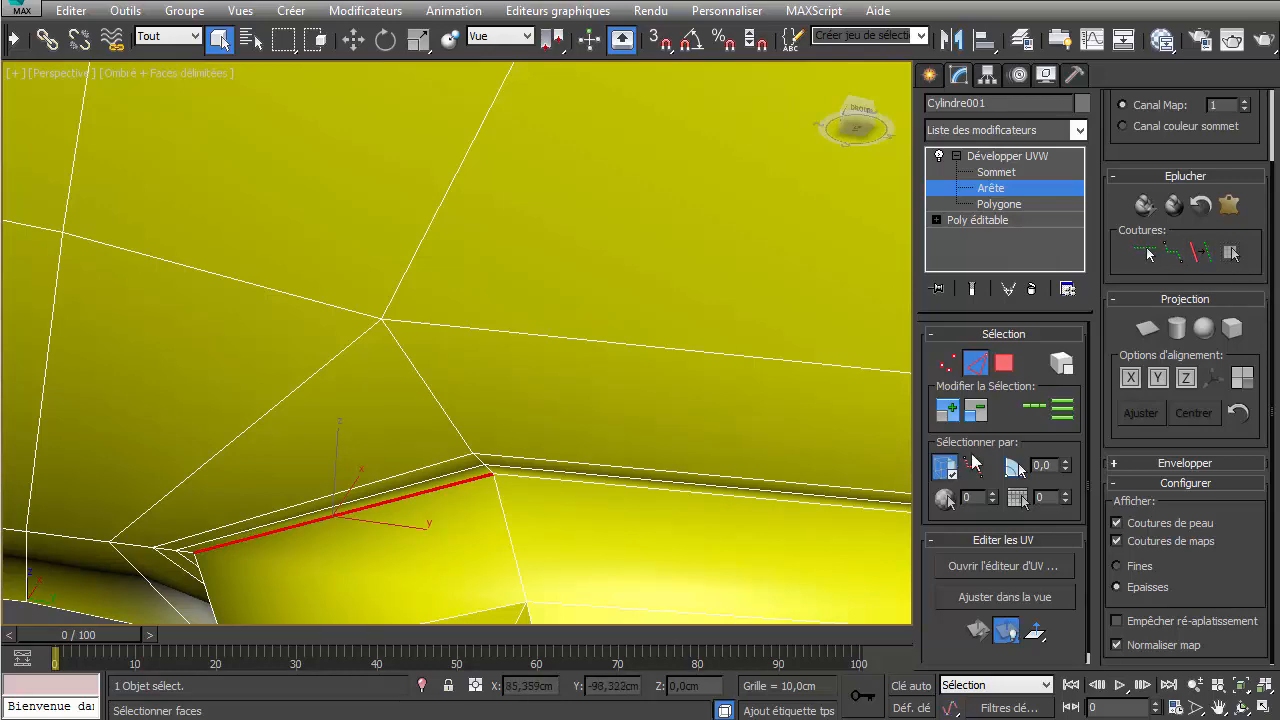
{"action": "left_click", "coordinate": [1036, 408]}
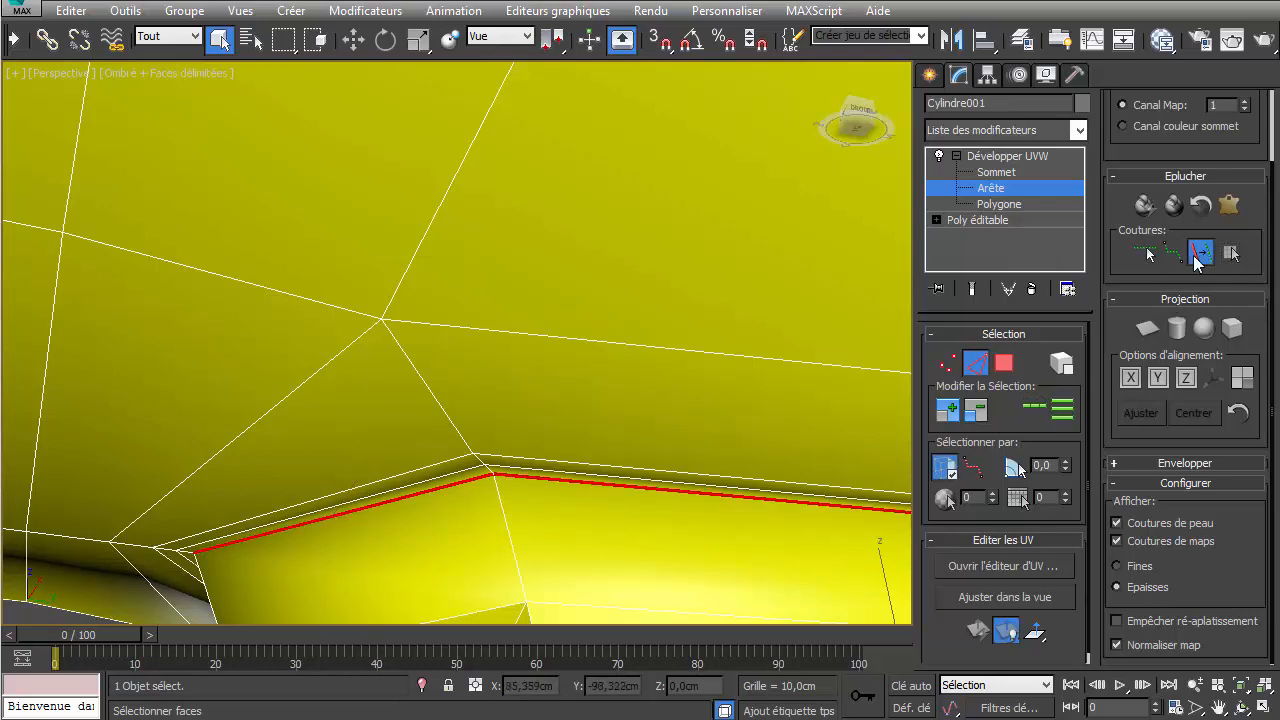
{"action": "left_click", "coordinate": [1198, 254]}
- Select the edge loop around the outer side of the handle's bottom rim and convert it to a seam
{"action": "scroll", "coordinate": [469, 595], "scroll_direction": "down", "scroll_amount": 4}
{"action": "middle_click_drag", "start_coordinate": [469, 602], "coordinate": [546, 242]}
{"action": "middle_click_drag", "start_coordinate": [563, 409], "coordinate": [560, 300]}
{"action": "scroll", "coordinate": [540, 482], "scroll_direction": "up", "scroll_amount": 3}
{"action": "scroll", "coordinate": [529, 484], "scroll_direction": "up", "scroll_amount": 4}
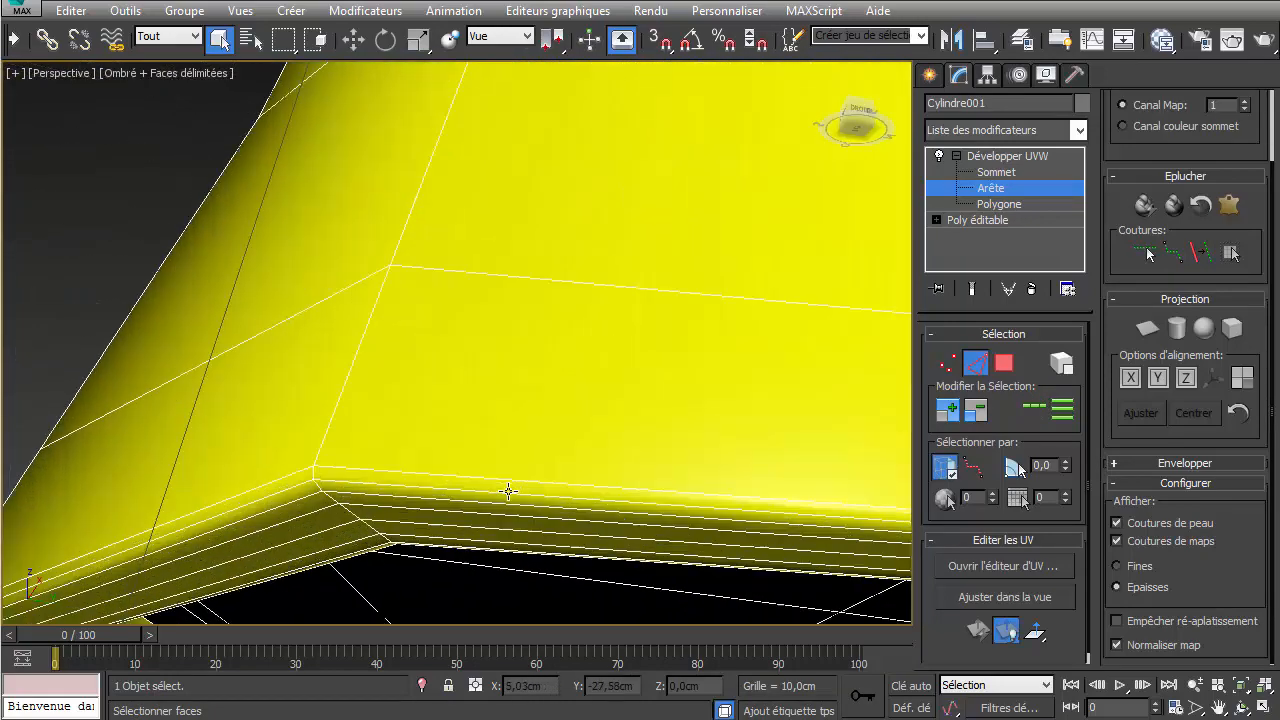
{"action": "left_click", "coordinate": [498, 489]}
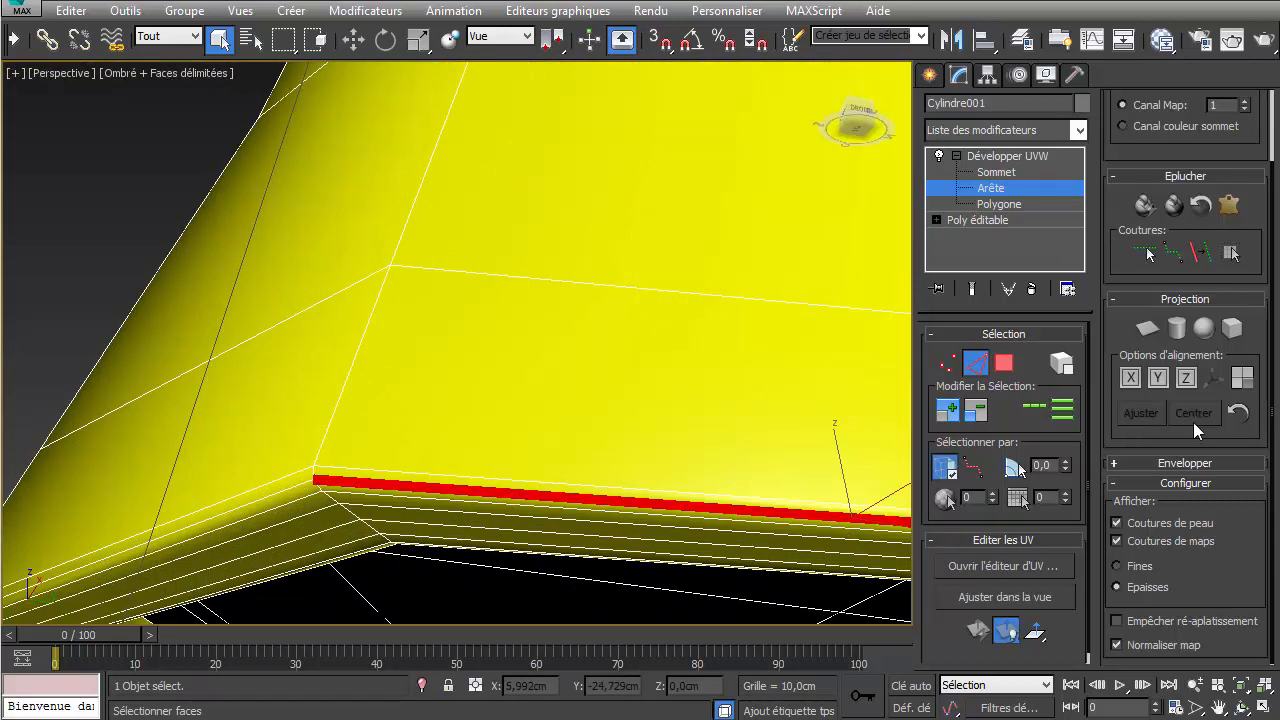
{"action": "left_click", "coordinate": [1040, 410]}
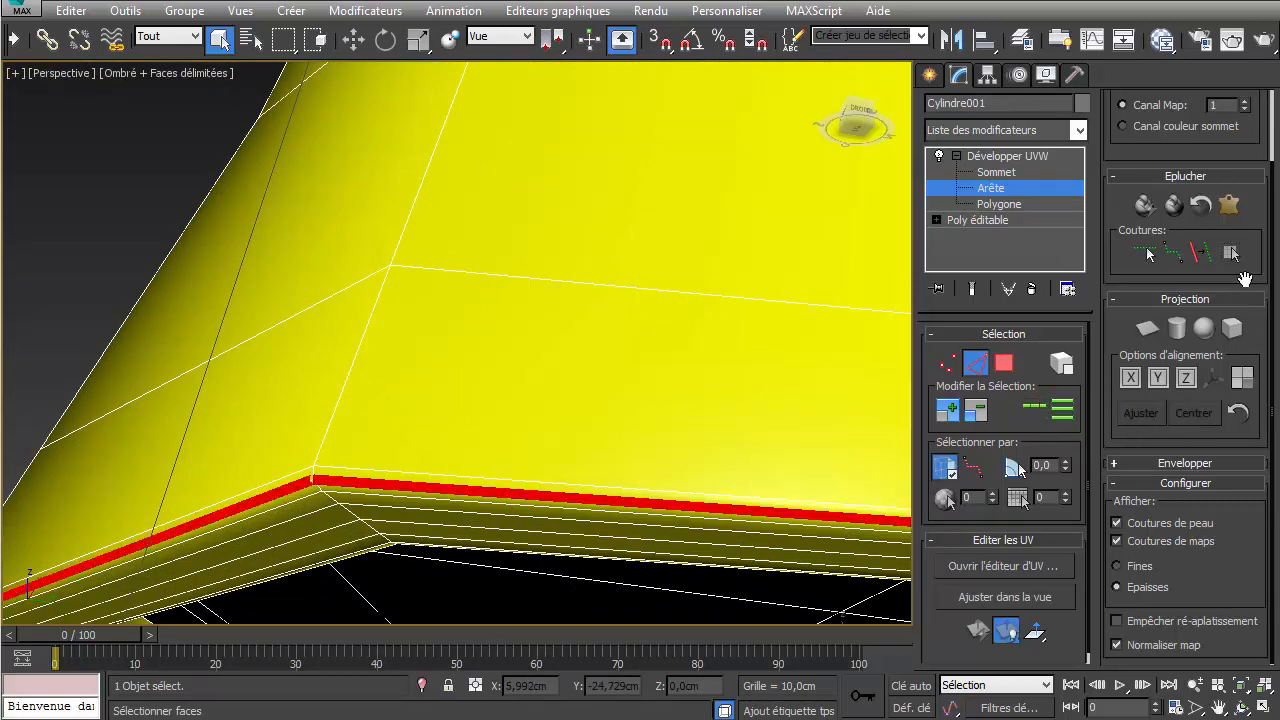
{"action": "left_click", "coordinate": [1209, 255]}
- Select the edge loop around the inner side of the handle's bottom rim and convert it to a seam
{"action": "scroll", "coordinate": [358, 485], "scroll_direction": "down", "scroll_amount": 3}
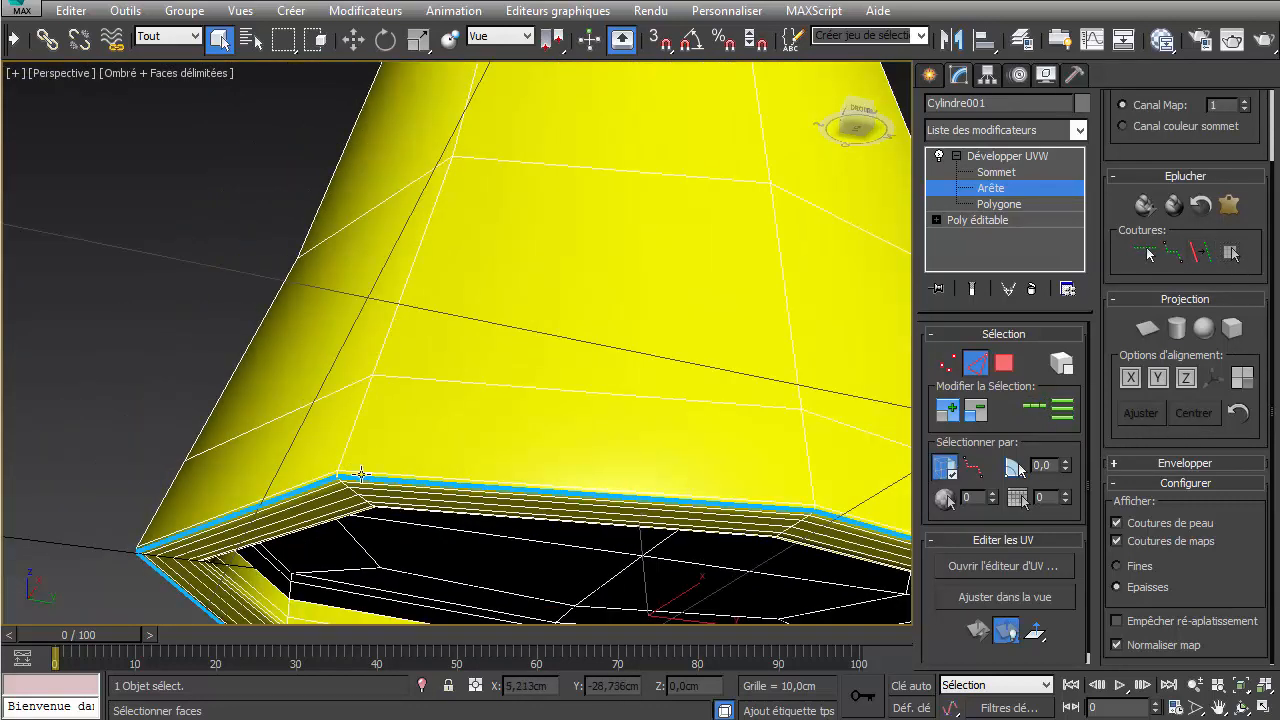
{"action": "middle_click_drag", "start_coordinate": [358, 480], "coordinate": [362, 358], "text": "alt"}
{"action": "scroll", "coordinate": [364, 358], "scroll_direction": "up", "scroll_amount": 3}
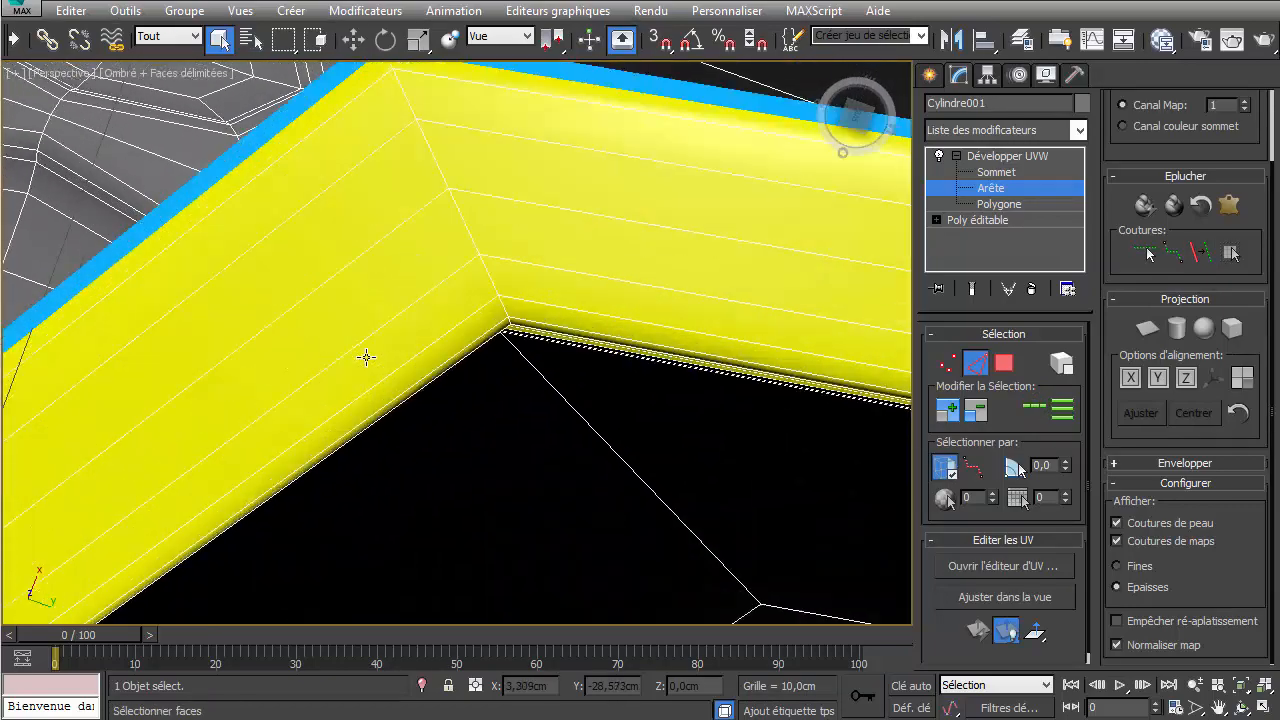
{"action": "middle_click_drag", "start_coordinate": [552, 427], "coordinate": [431, 392]}
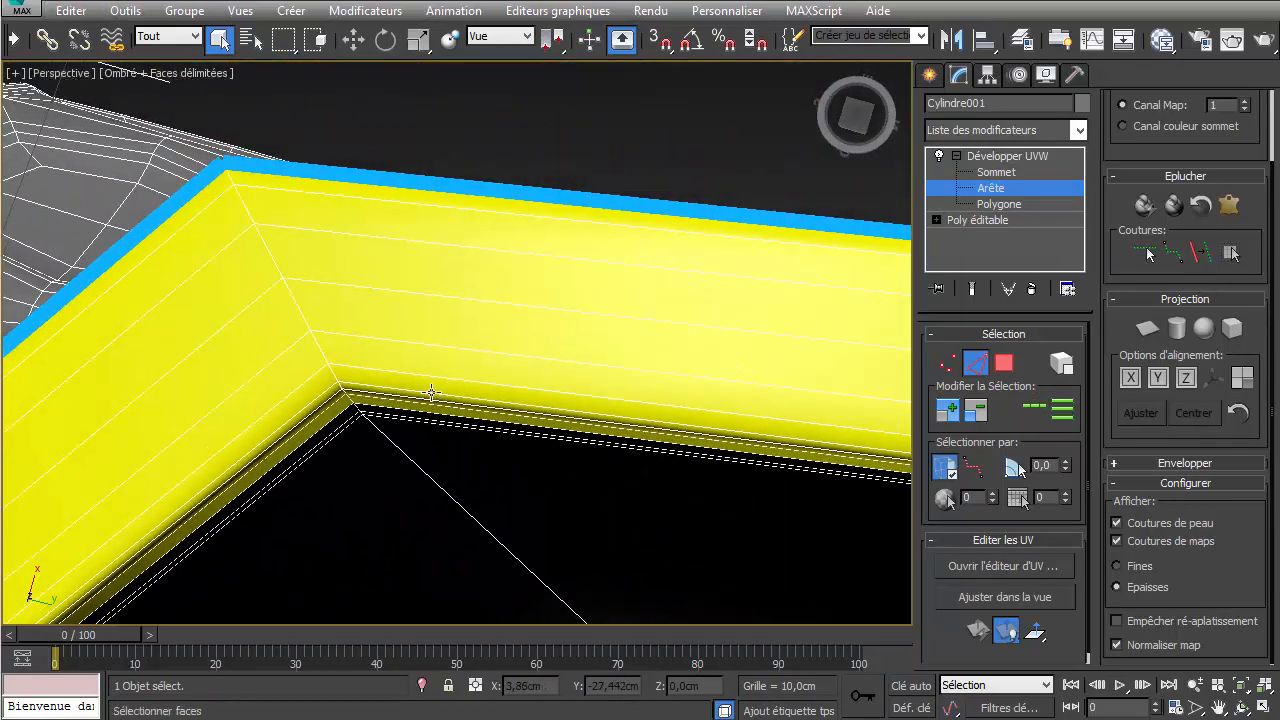
{"action": "scroll", "coordinate": [306, 380], "scroll_direction": "up", "scroll_amount": 2}
{"action": "left_click", "coordinate": [345, 404]}
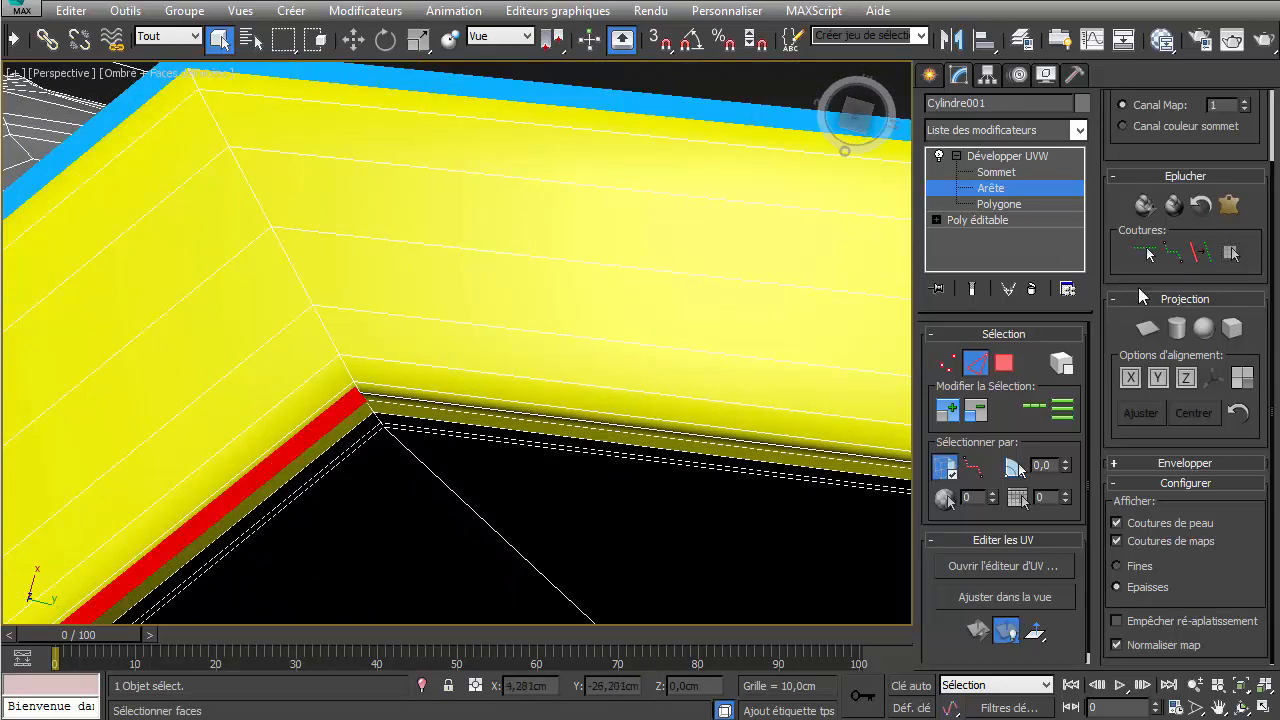
{"action": "left_click", "coordinate": [1036, 410]}
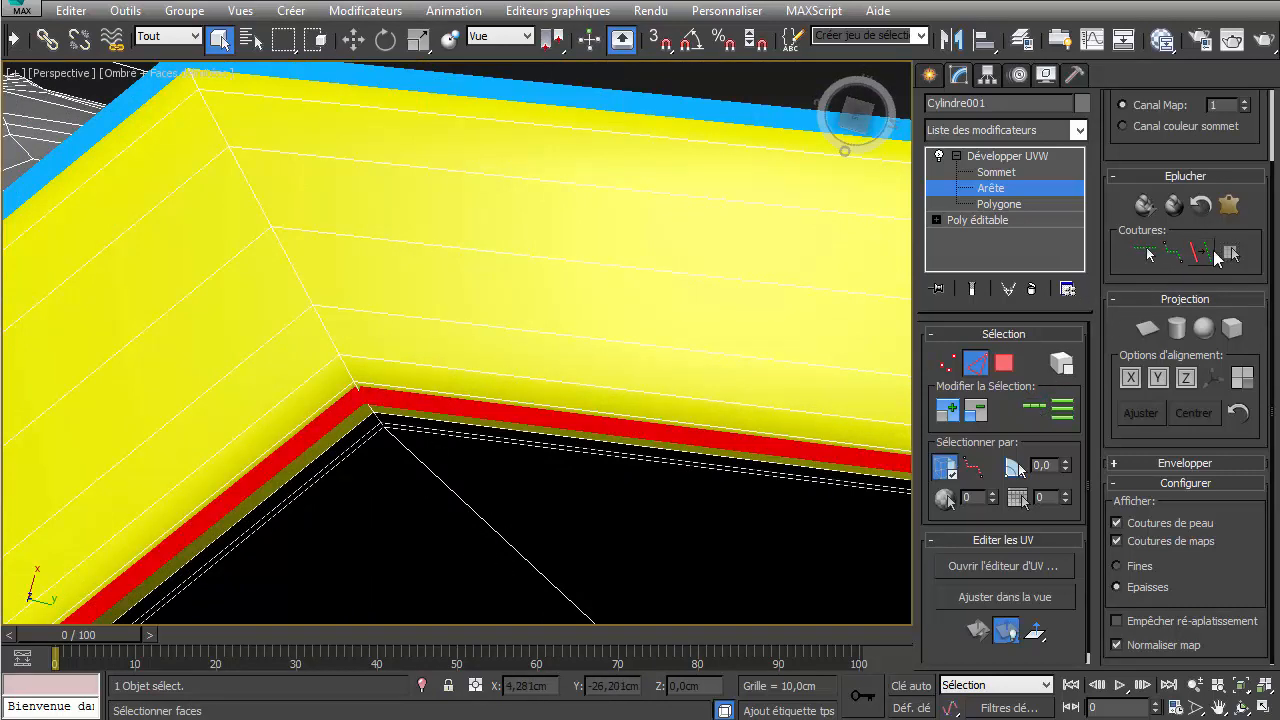
{"action": "left_click", "coordinate": [1218, 258]}
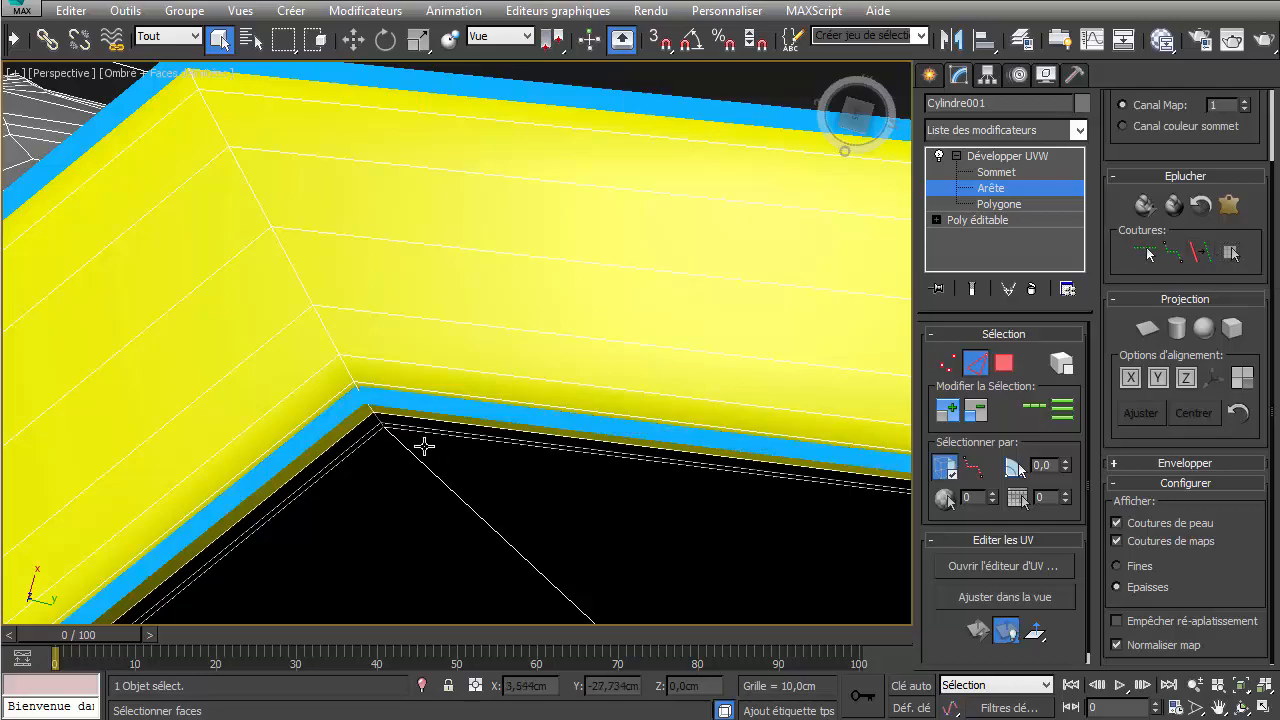
- Select an edge on the boundary between the yellow horn and the grey central band
{"action": "scroll", "coordinate": [424, 446], "scroll_direction": "down", "scroll_amount": 8}
{"action": "middle_click_drag", "start_coordinate": [470, 422], "coordinate": [468, 555], "text": "alt"}
{"action": "middle_click_drag", "start_coordinate": [520, 430], "coordinate": [580, 703]}
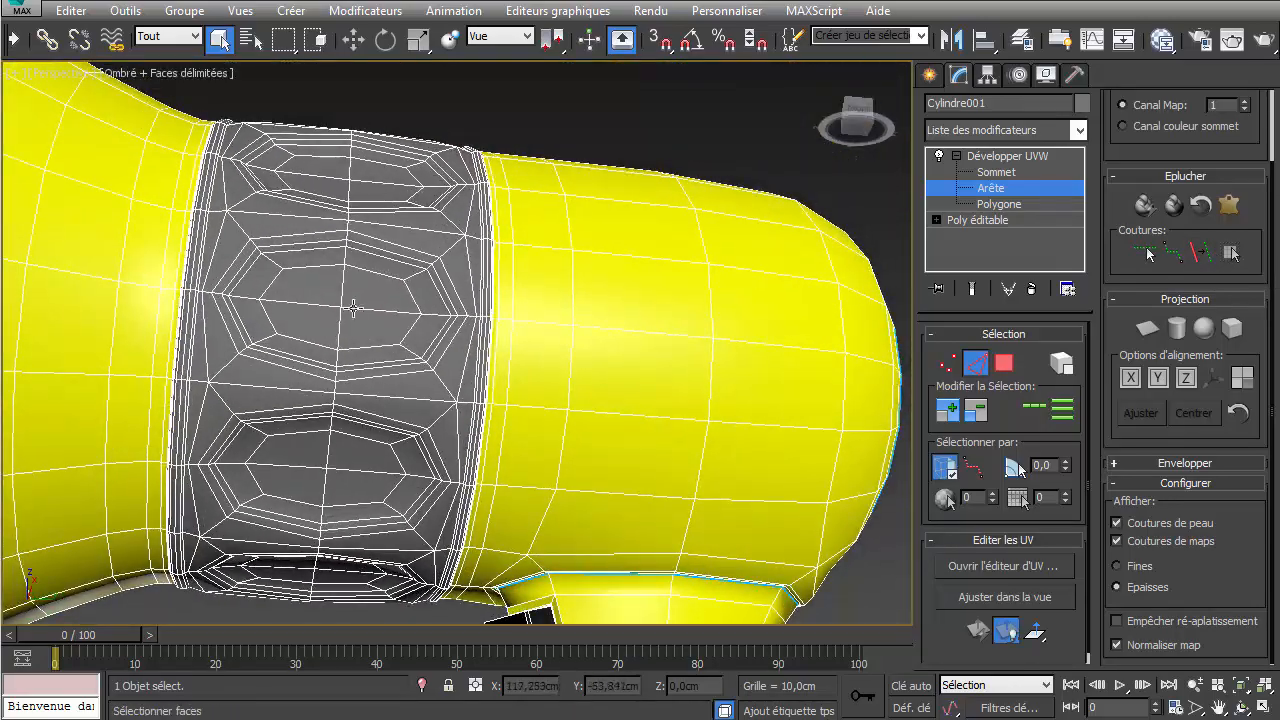
{"action": "middle_click_drag", "start_coordinate": [352, 308], "coordinate": [763, 414]}
{"action": "scroll", "coordinate": [590, 350], "scroll_direction": "up", "scroll_amount": 10}
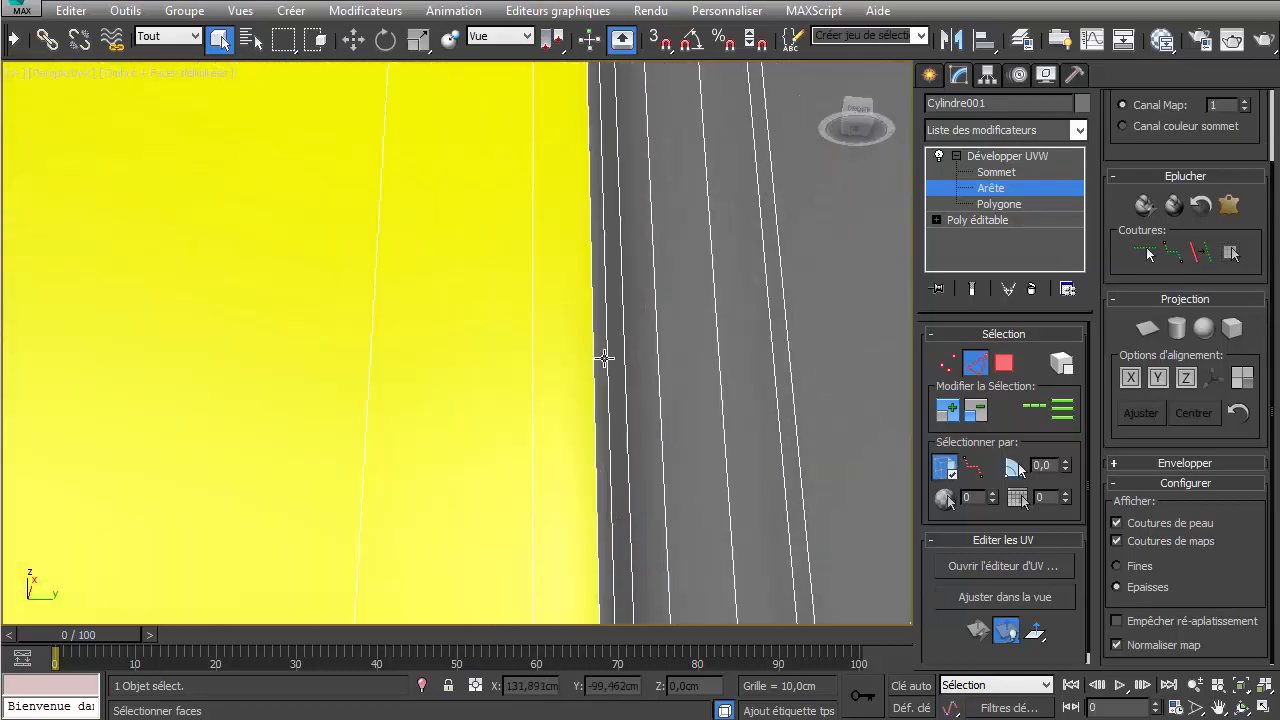
{"action": "left_click", "coordinate": [592, 353]}
{"action": "scroll", "coordinate": [592, 353], "scroll_direction": "down", "scroll_amount": 6}
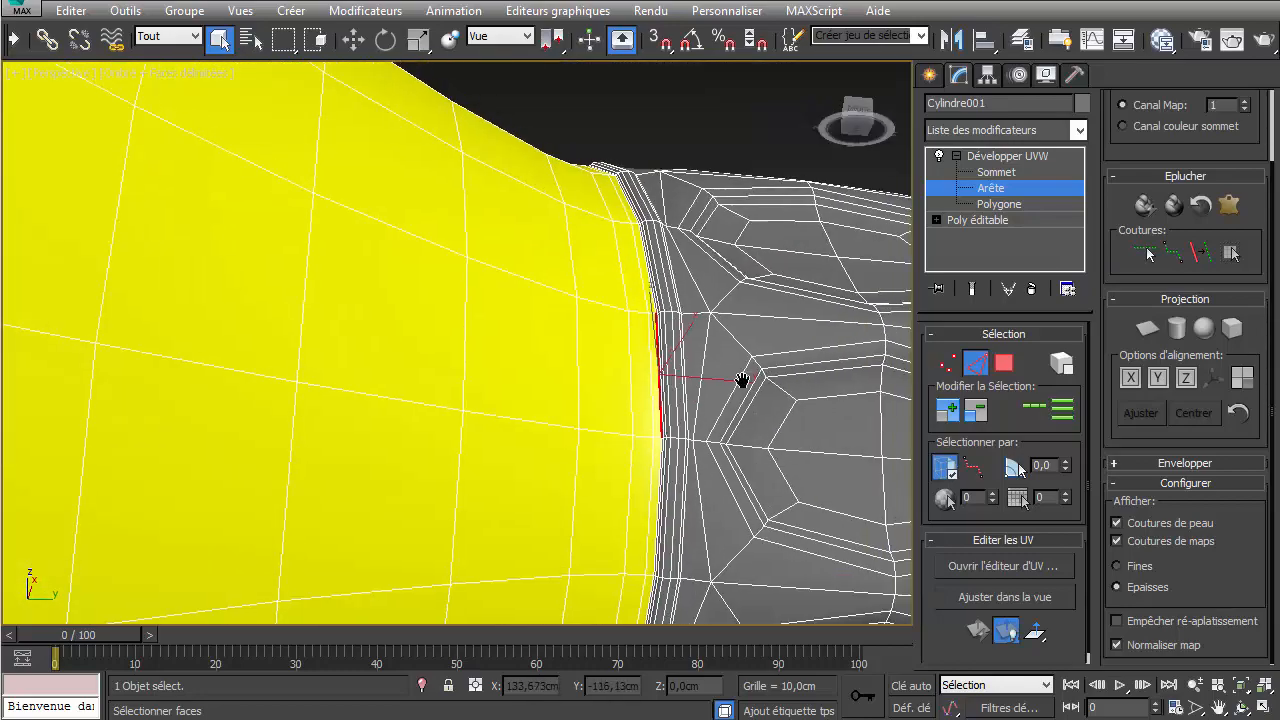
- Add an edge on the band's opposite yellow boundary, extend both edges to full loops and convert them to seams
{"action": "middle_click_drag", "start_coordinate": [743, 380], "coordinate": [274, 362]}
{"action": "scroll", "coordinate": [465, 315], "scroll_direction": "up", "scroll_amount": 8}
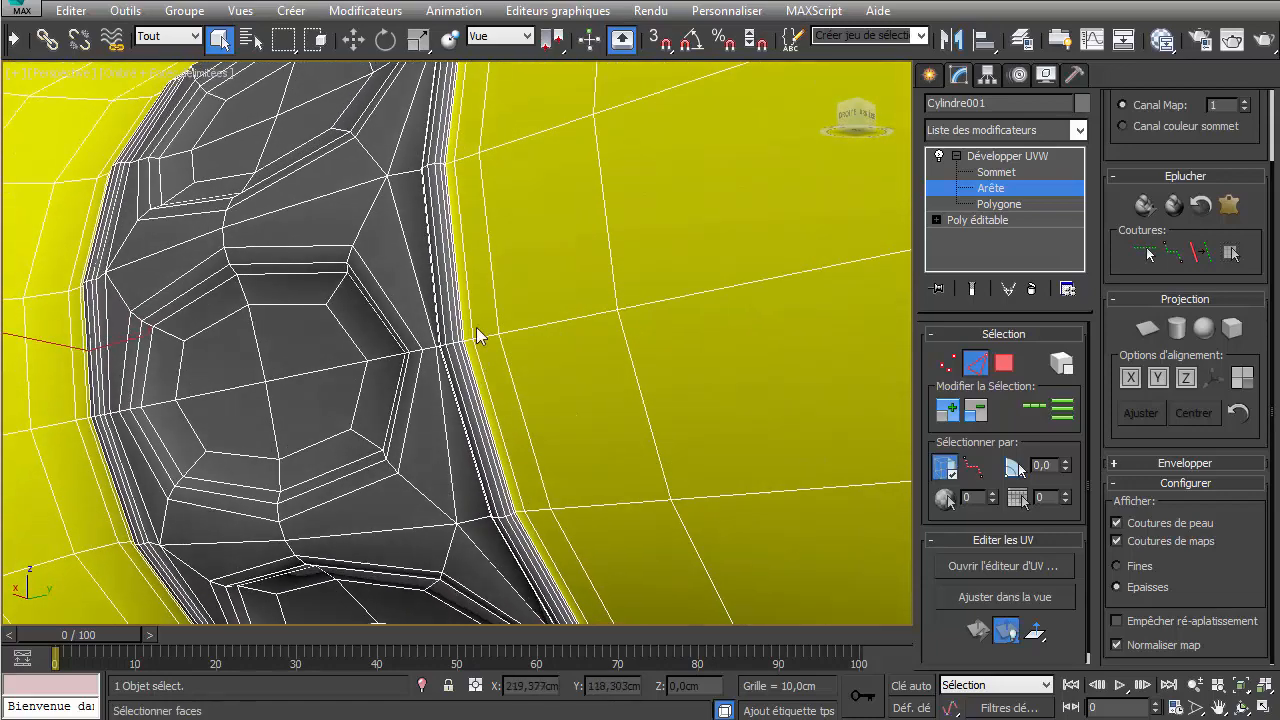
{"action": "scroll", "coordinate": [454, 294], "scroll_direction": "up", "scroll_amount": 4}
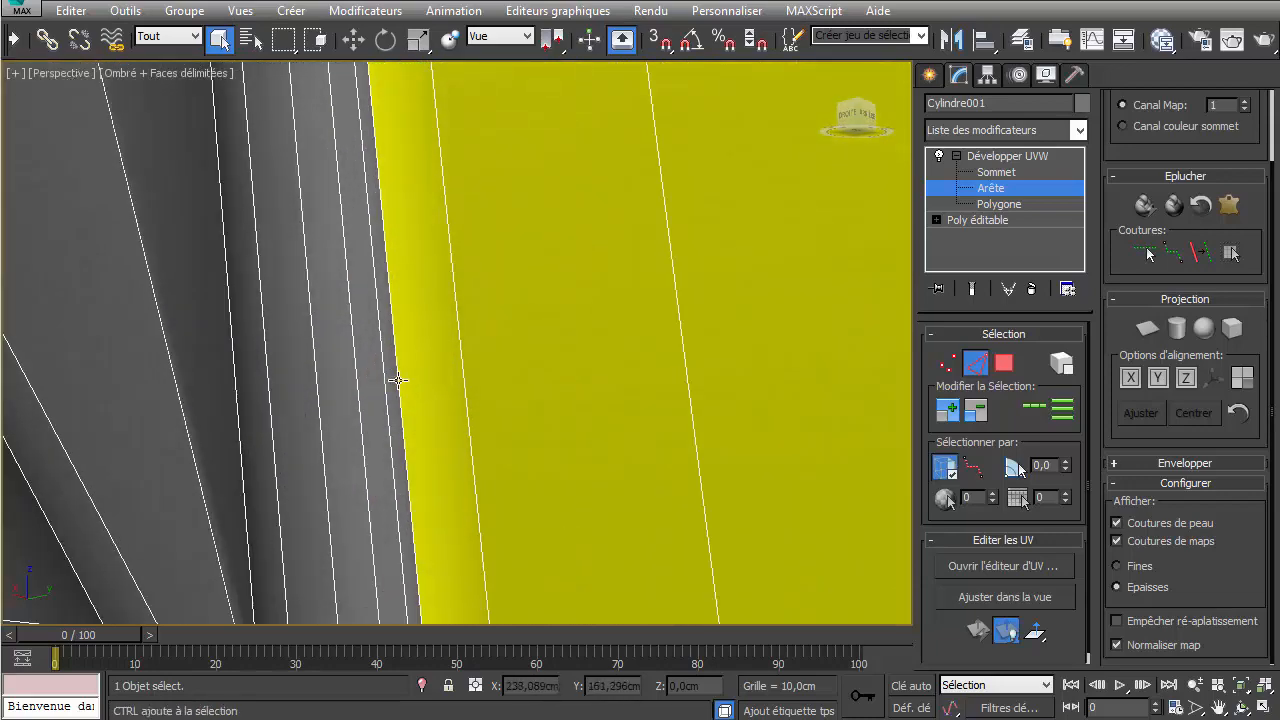
{"action": "left_click", "coordinate": [398, 380]}
{"action": "scroll", "coordinate": [1007, 343], "scroll_direction": "down", "scroll_amount": 5}
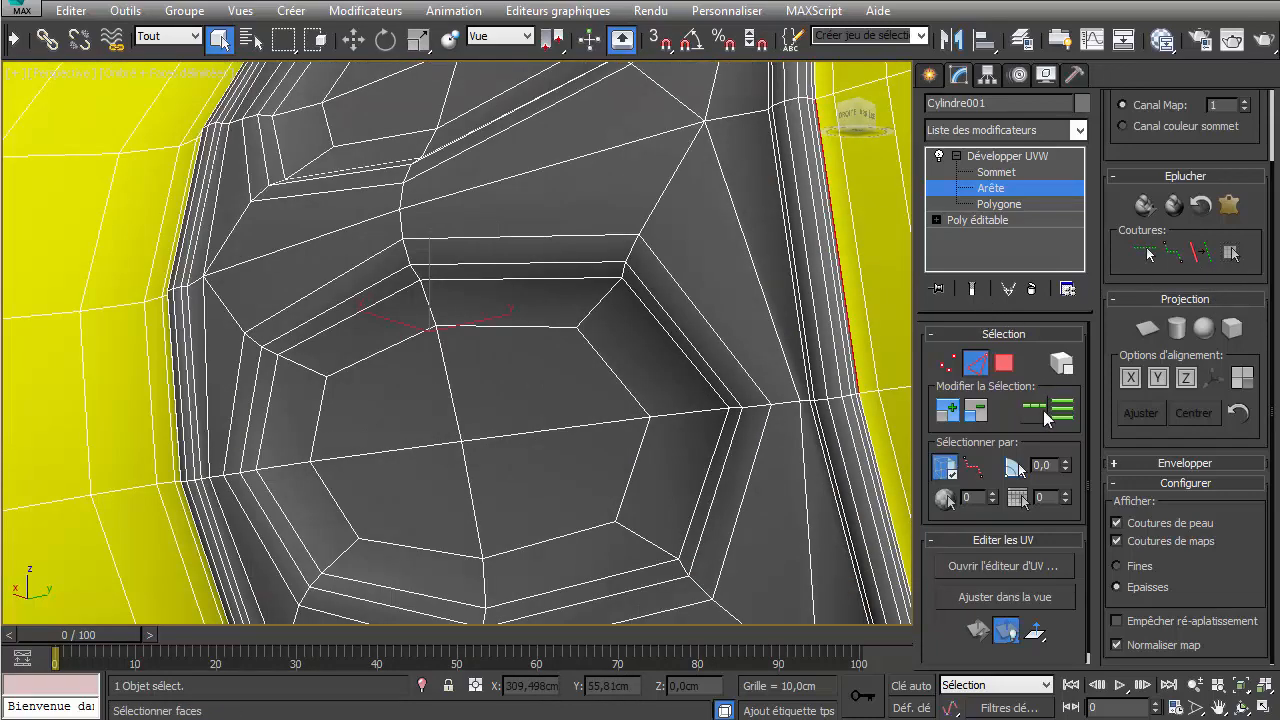
{"action": "left_click", "coordinate": [1043, 410]}
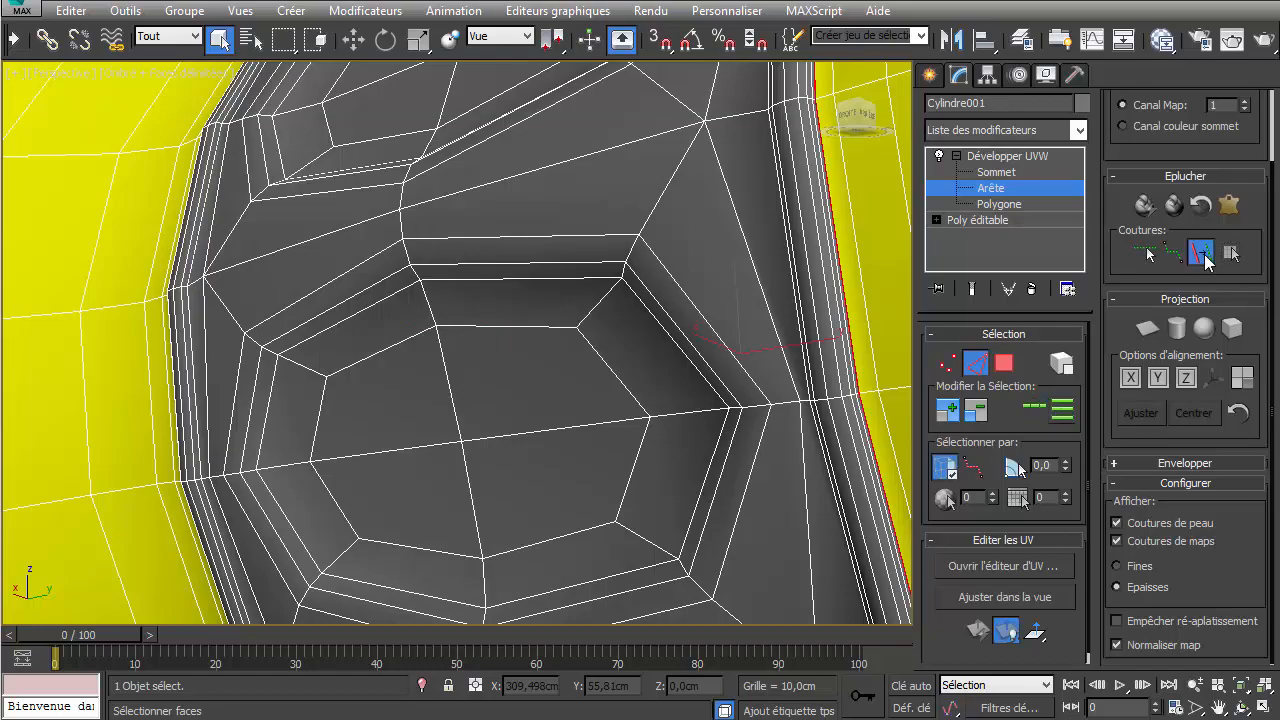
{"action": "left_click", "coordinate": [1204, 256]}
{"action": "scroll", "coordinate": [595, 383], "scroll_direction": "down", "scroll_amount": 8}
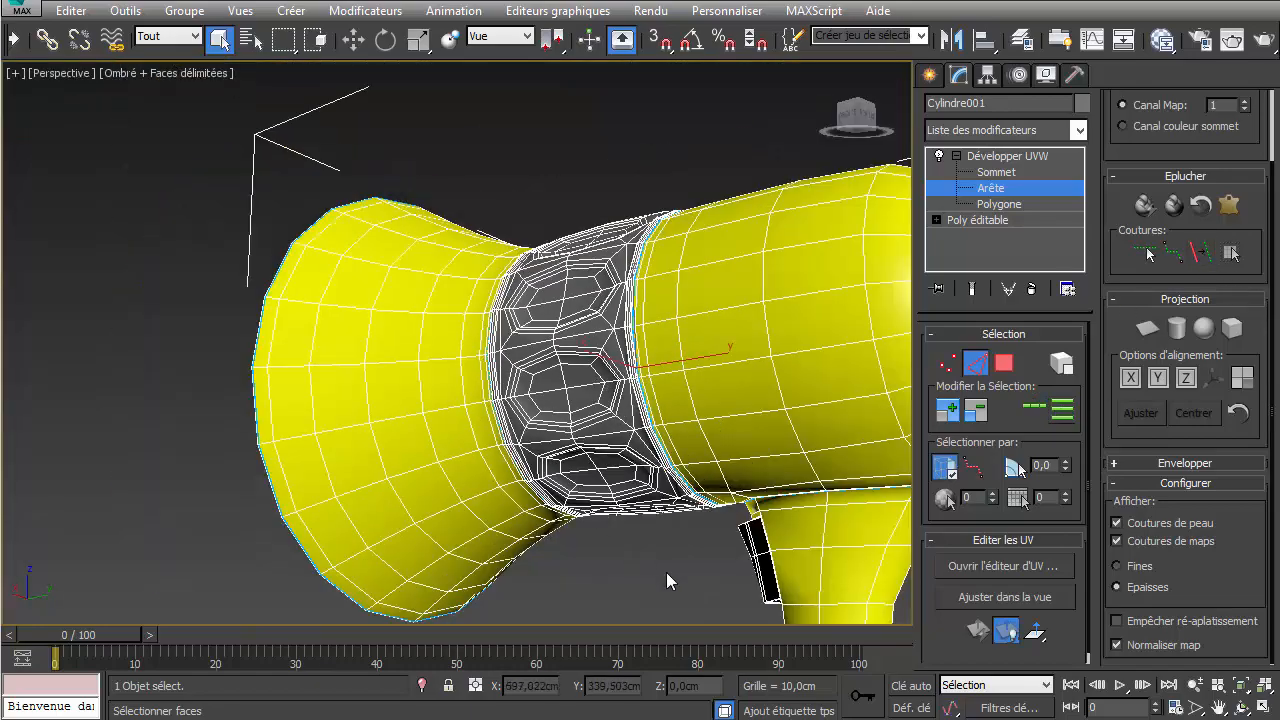
- Select the side and top edges meeting at the upper corner where the black trigger joins the yellow handle
{"action": "middle_click_drag", "start_coordinate": [666, 572], "coordinate": [617, 434], "text": "alt"}
{"action": "middle_click_drag", "start_coordinate": [285, 478], "coordinate": [461, 441]}
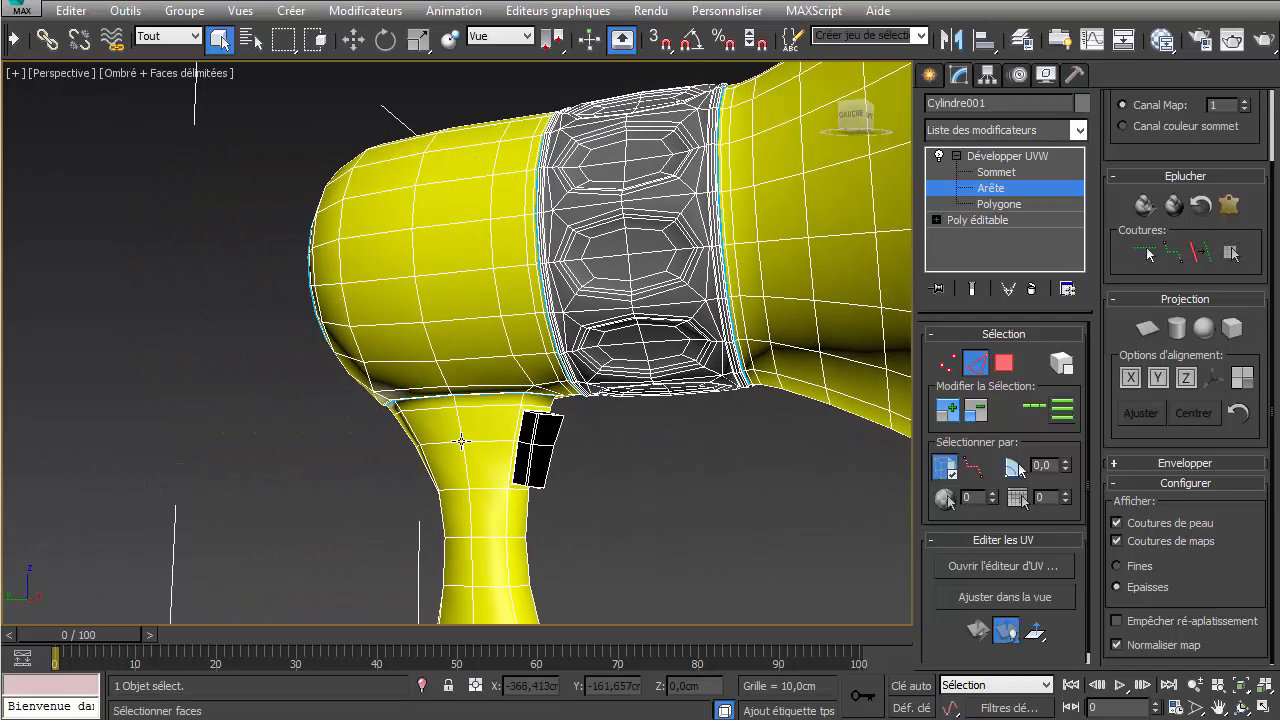
{"action": "scroll", "coordinate": [461, 441], "scroll_direction": "up", "scroll_amount": 10}
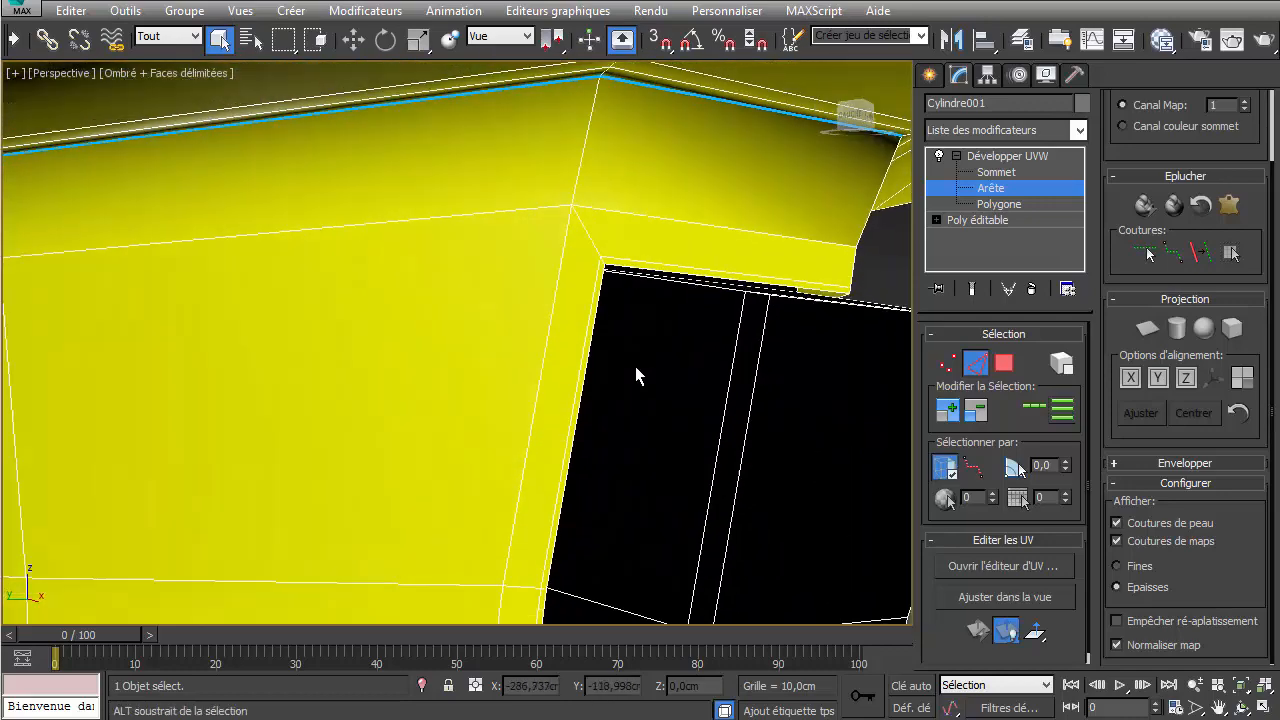
{"action": "middle_click_drag", "start_coordinate": [635, 366], "coordinate": [617, 374], "text": "alt"}
{"action": "scroll", "coordinate": [630, 295], "scroll_direction": "up", "scroll_amount": 5}
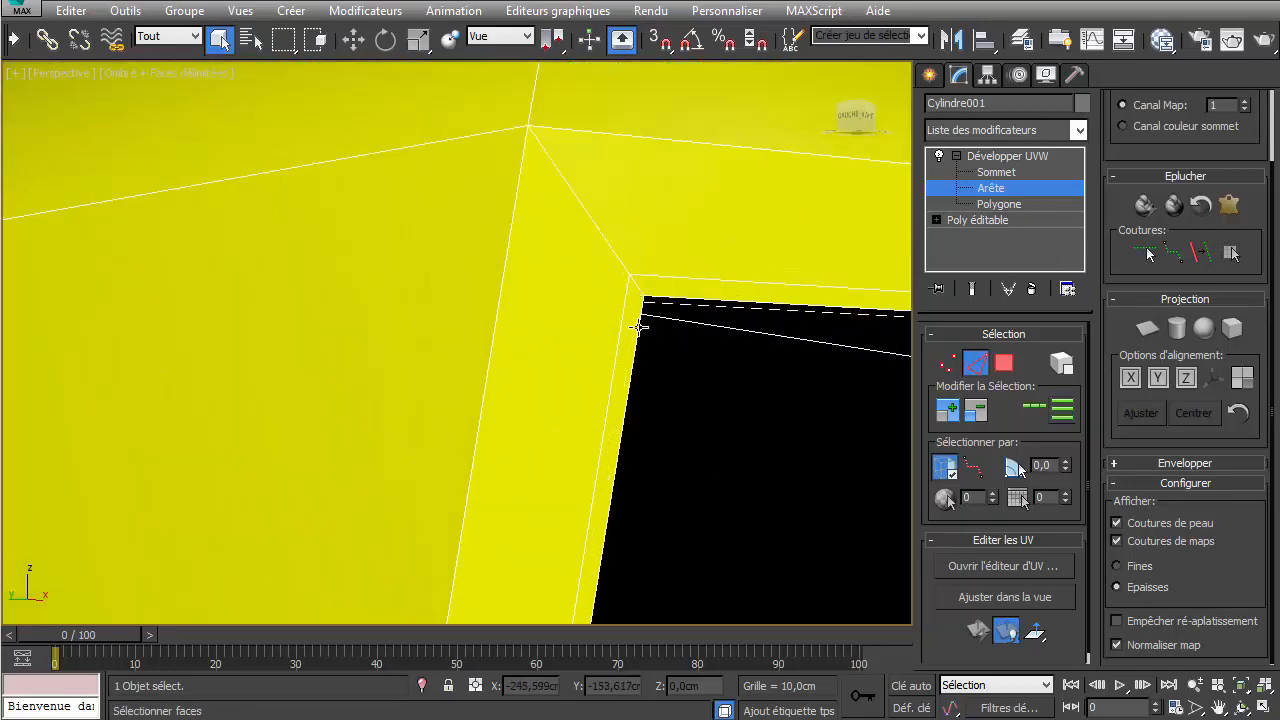
{"action": "left_click", "coordinate": [639, 328]}
{"action": "left_click", "coordinate": [668, 298], "text": "ctrl"}
- Add the lower side edge and the first bottom edge of the trigger's junction with the handle to the selection
{"action": "scroll", "coordinate": [638, 421], "scroll_direction": "down", "scroll_amount": 8}
{"action": "middle_click_drag", "start_coordinate": [614, 436], "coordinate": [568, 186]}
{"action": "scroll", "coordinate": [562, 354], "scroll_direction": "up", "scroll_amount": 8}
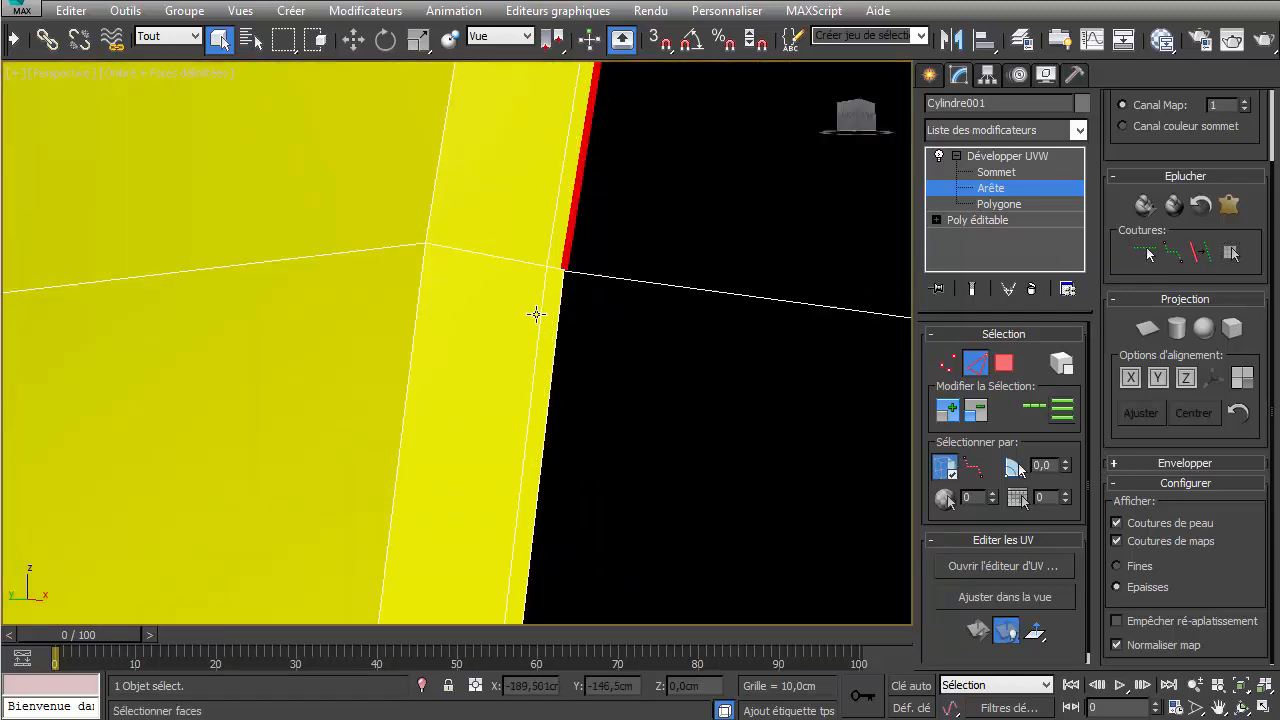
{"action": "left_click", "coordinate": [555, 306], "text": "ctrl"}
{"action": "middle_click_drag", "start_coordinate": [563, 486], "coordinate": [501, 233]}
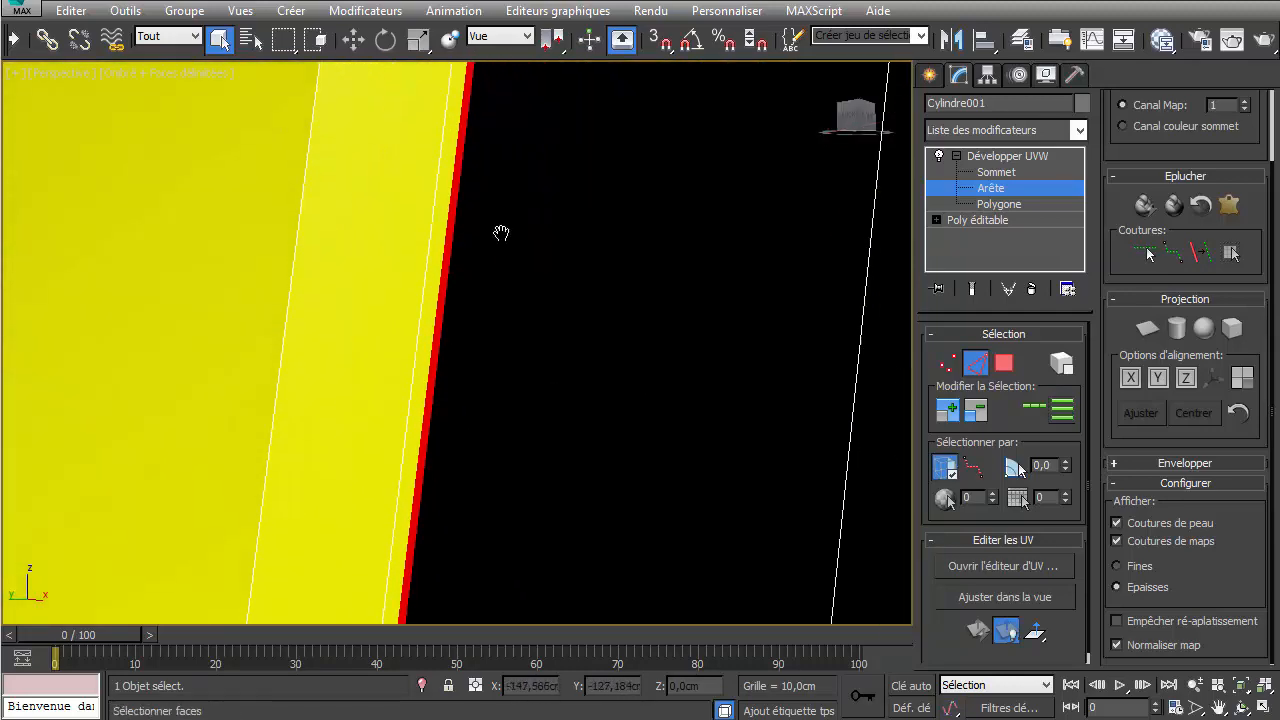
{"action": "middle_click_drag", "start_coordinate": [508, 497], "coordinate": [534, 434]}
{"action": "left_click", "coordinate": [432, 517], "text": "ctrl"}
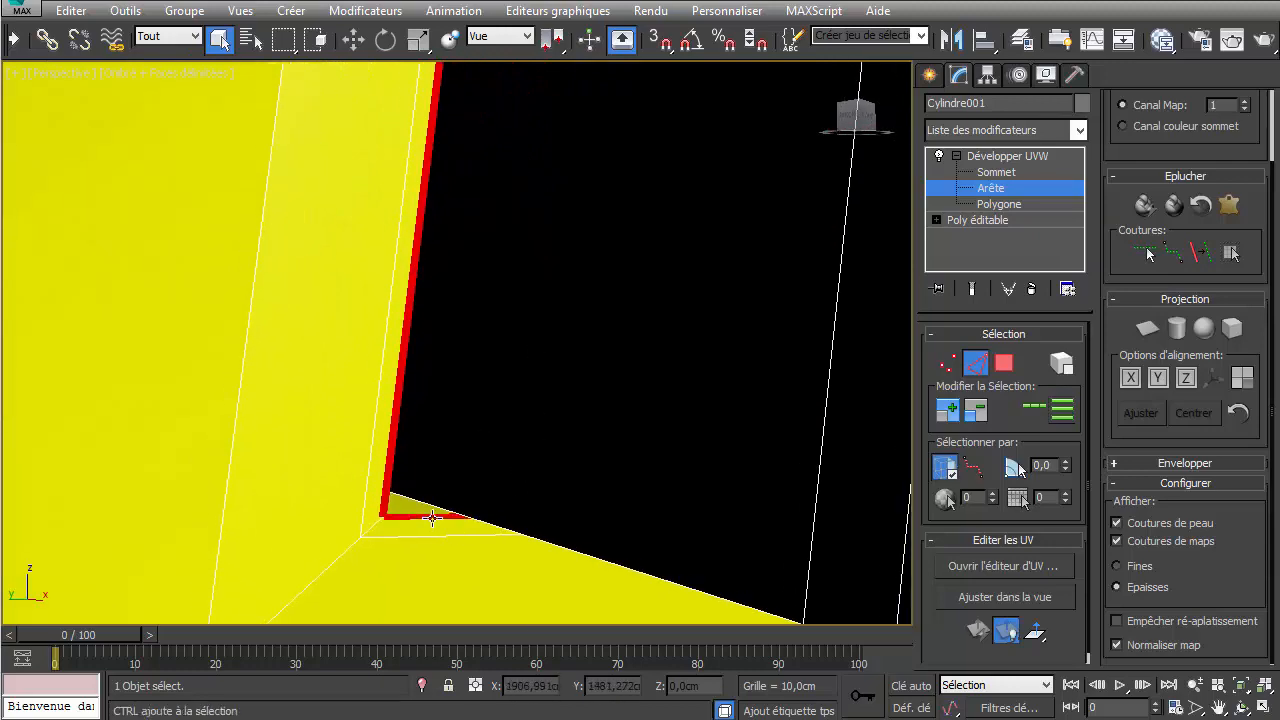
- Add the other bottom edge of the trigger's junction, swapping the wrongly picked neighbouring edge for the one touching the black part
{"action": "scroll", "coordinate": [549, 514], "scroll_direction": "down", "scroll_amount": 3}
{"action": "middle_click_drag", "start_coordinate": [737, 491], "coordinate": [660, 457], "text": "alt"}
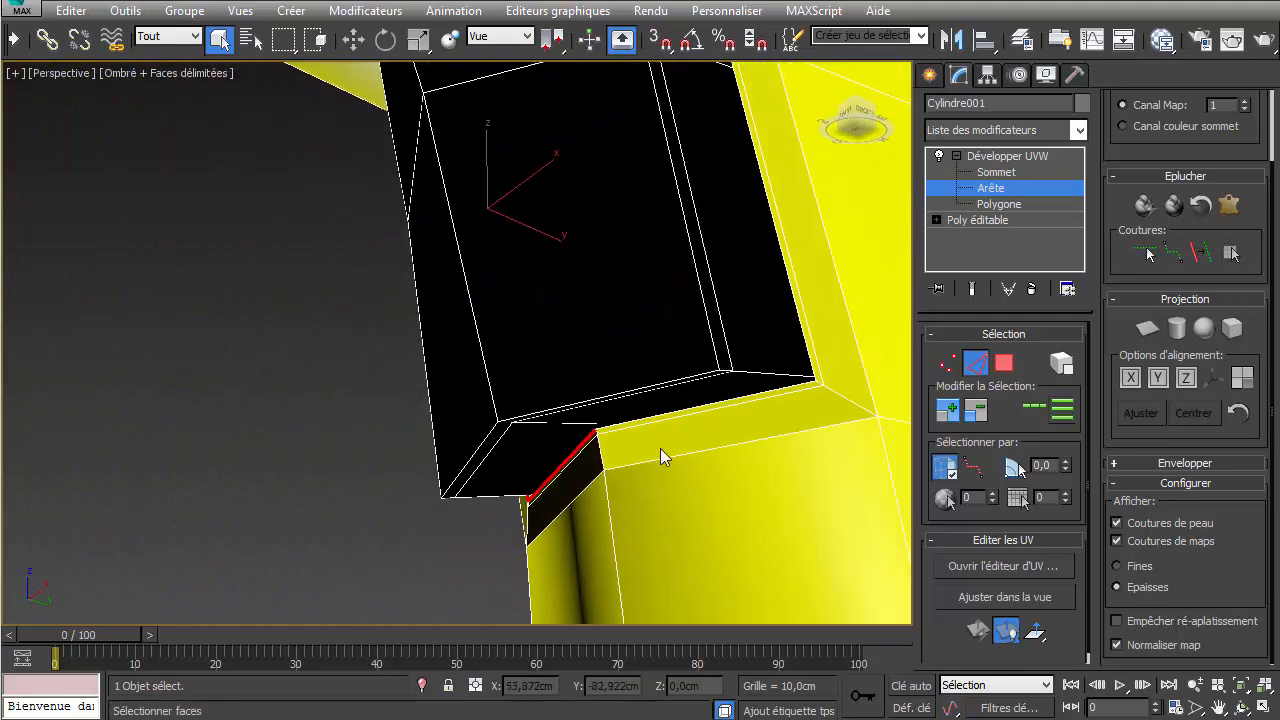
{"action": "left_click", "coordinate": [713, 407], "text": "ctrl"}
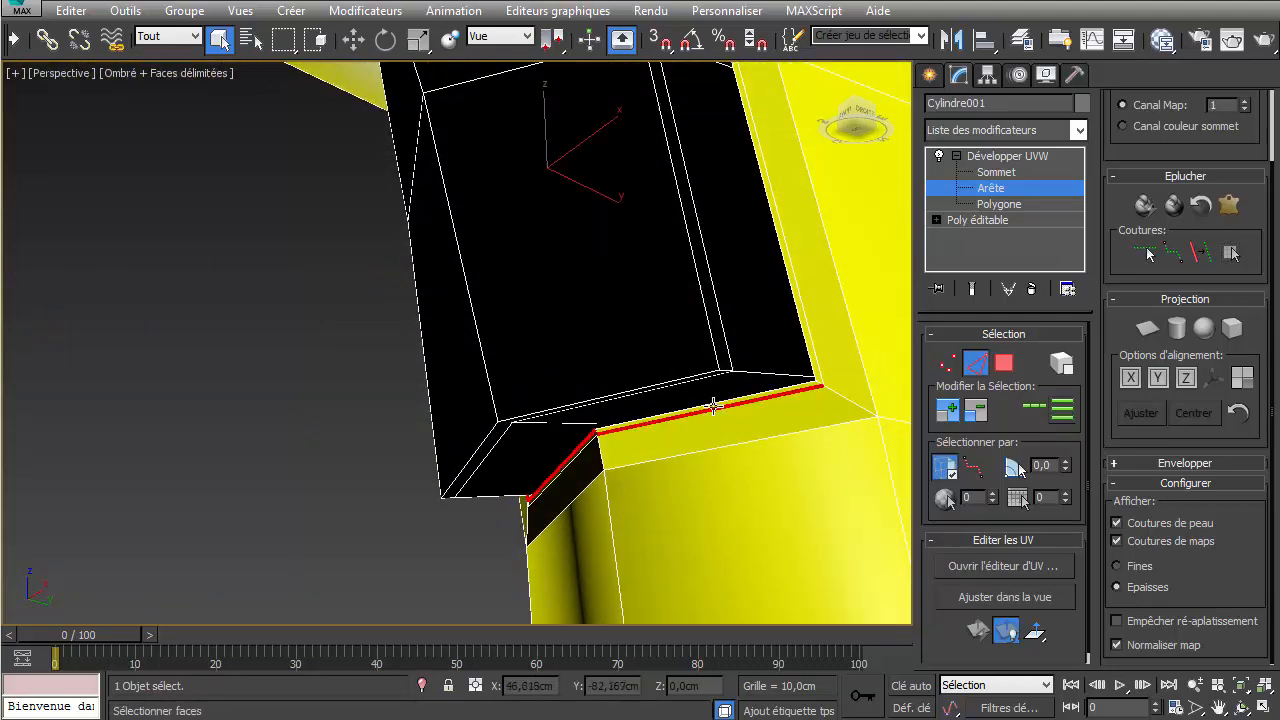
{"action": "left_click", "coordinate": [713, 407], "text": "alt"}
{"action": "left_click", "coordinate": [717, 406], "text": "ctrl"}
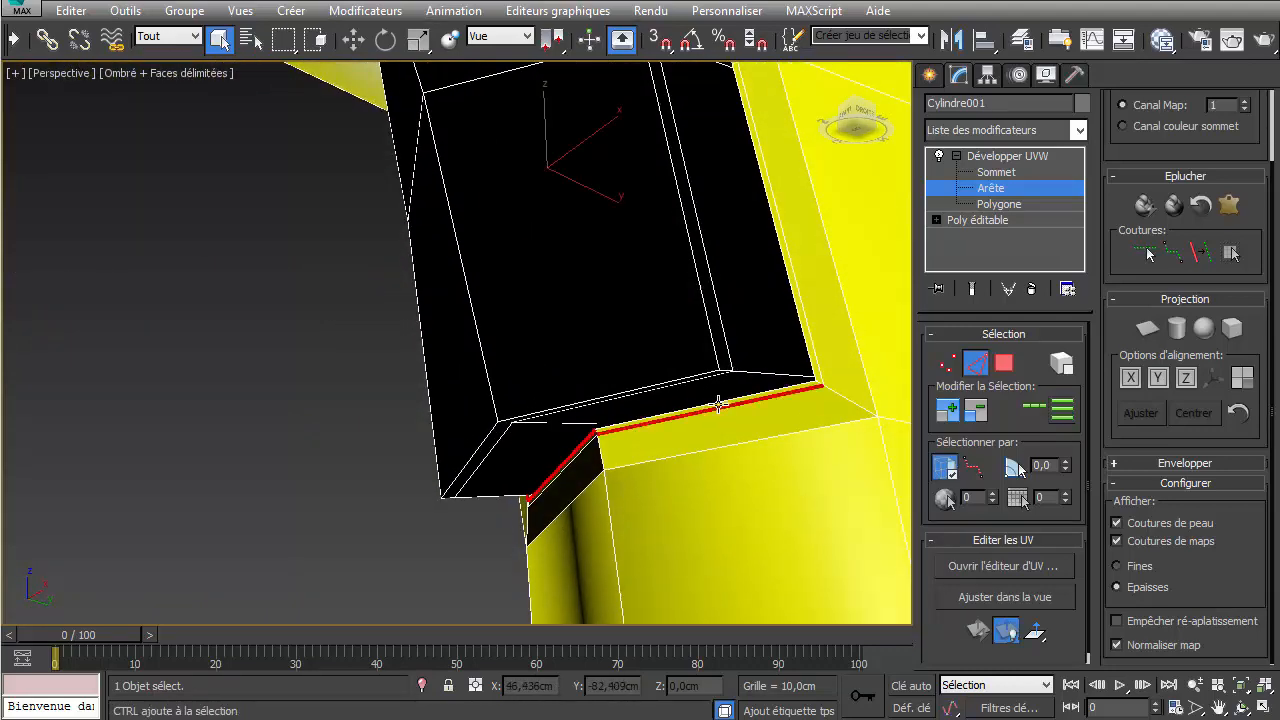
{"action": "left_click", "coordinate": [718, 404], "text": "alt"}
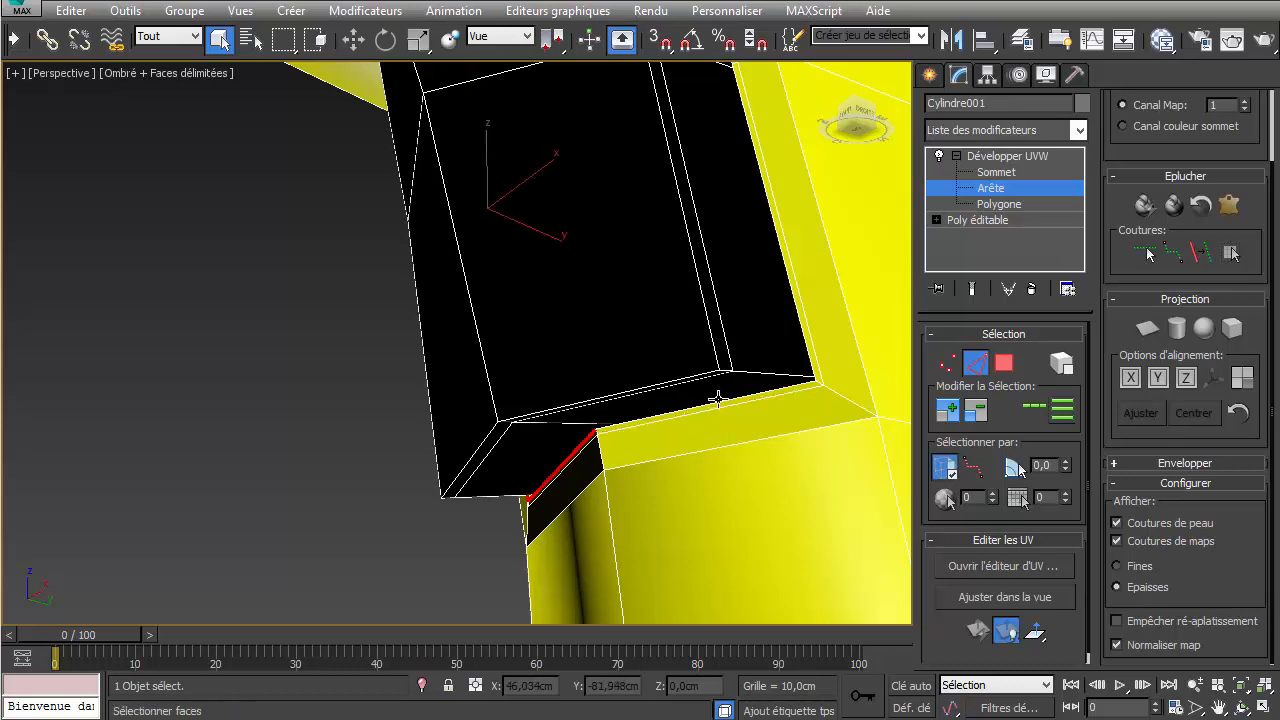
{"action": "left_click", "coordinate": [717, 402], "text": "ctrl"}
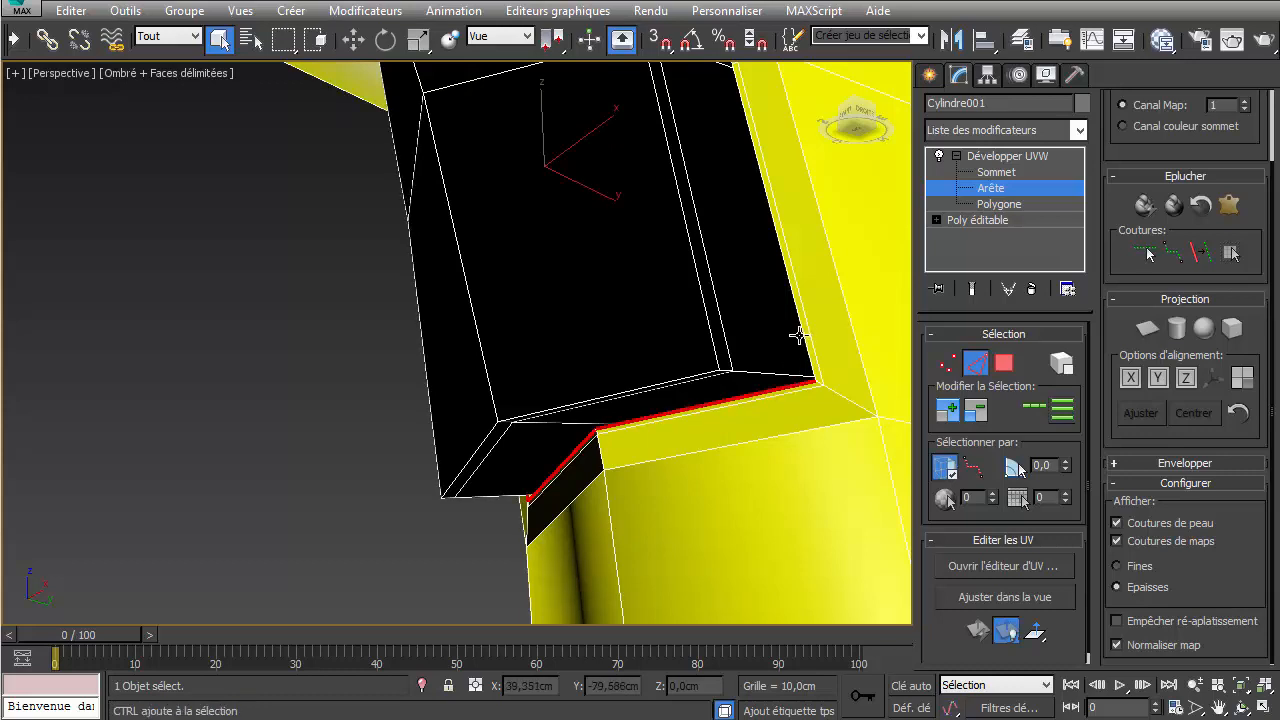
- Add the remaining edges on the trigger's far side to complete its outline and convert it to a seam
{"action": "middle_click_drag", "start_coordinate": [803, 335], "coordinate": [657, 290], "text": "alt"}
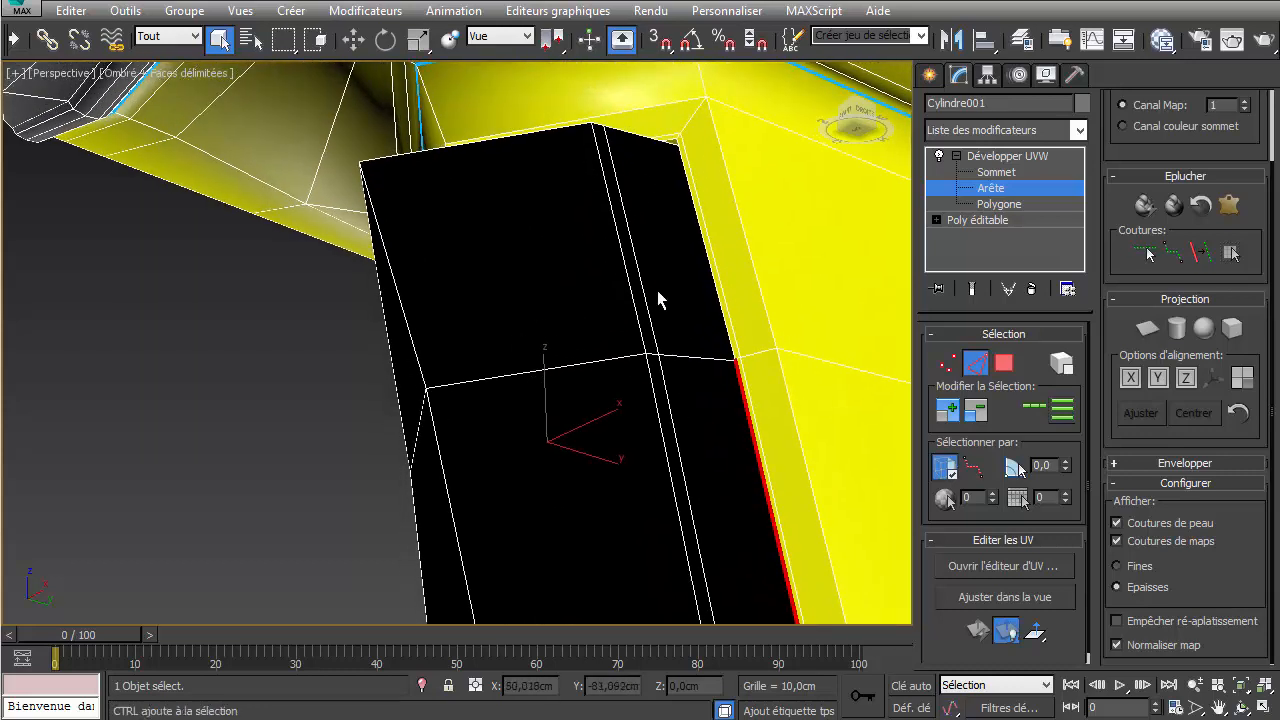
{"action": "middle_click_drag", "start_coordinate": [697, 246], "coordinate": [637, 234], "text": "alt"}
{"action": "left_click", "coordinate": [585, 188], "text": "ctrl"}
{"action": "middle_click_drag", "start_coordinate": [545, 233], "coordinate": [628, 360], "text": "alt"}
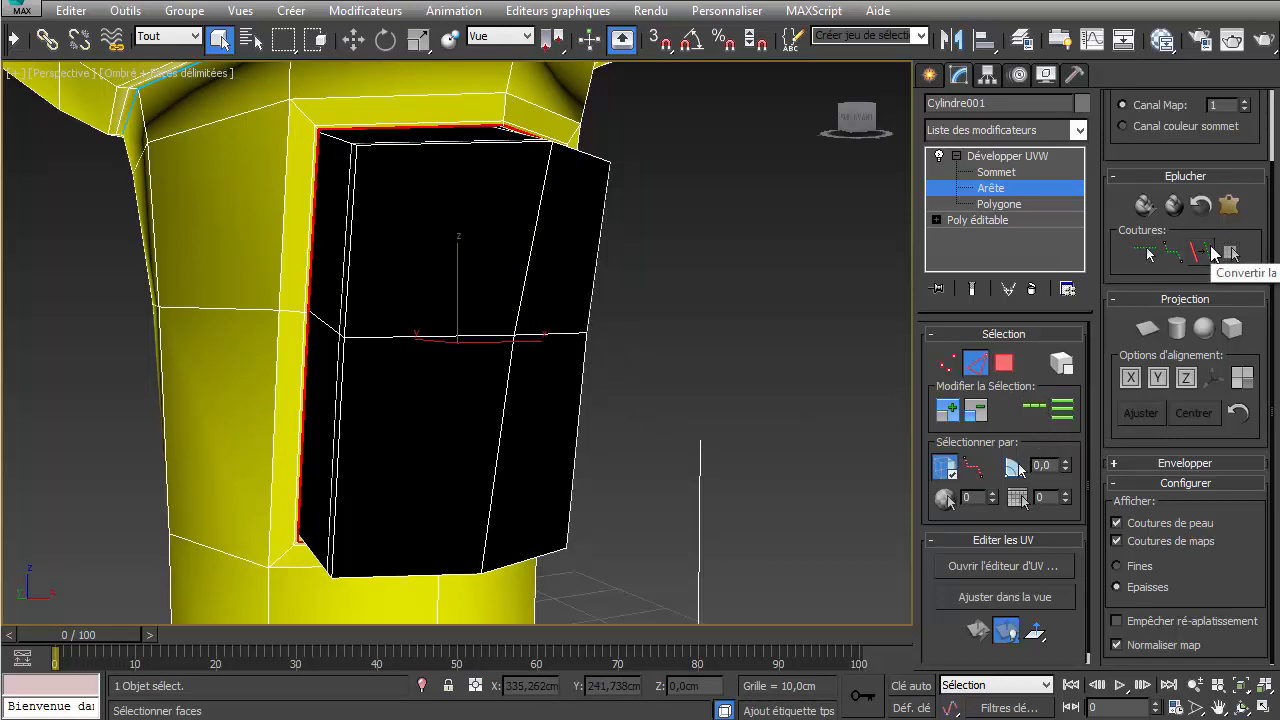
{"action": "left_click", "coordinate": [1214, 253]}
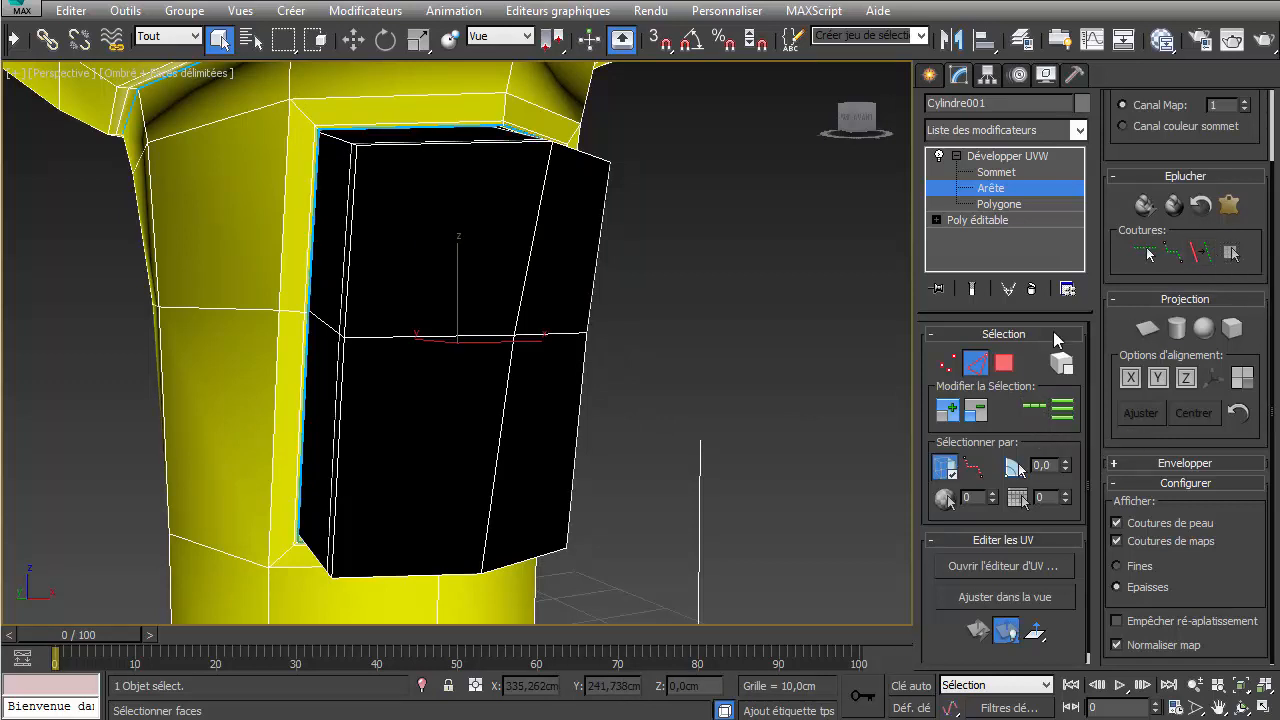
- Switch the viewport to wireframe and select the edges branching inward from the trigger seam's upper corner
{"action": "scroll", "coordinate": [305, 130], "scroll_direction": "up", "scroll_amount": 10}
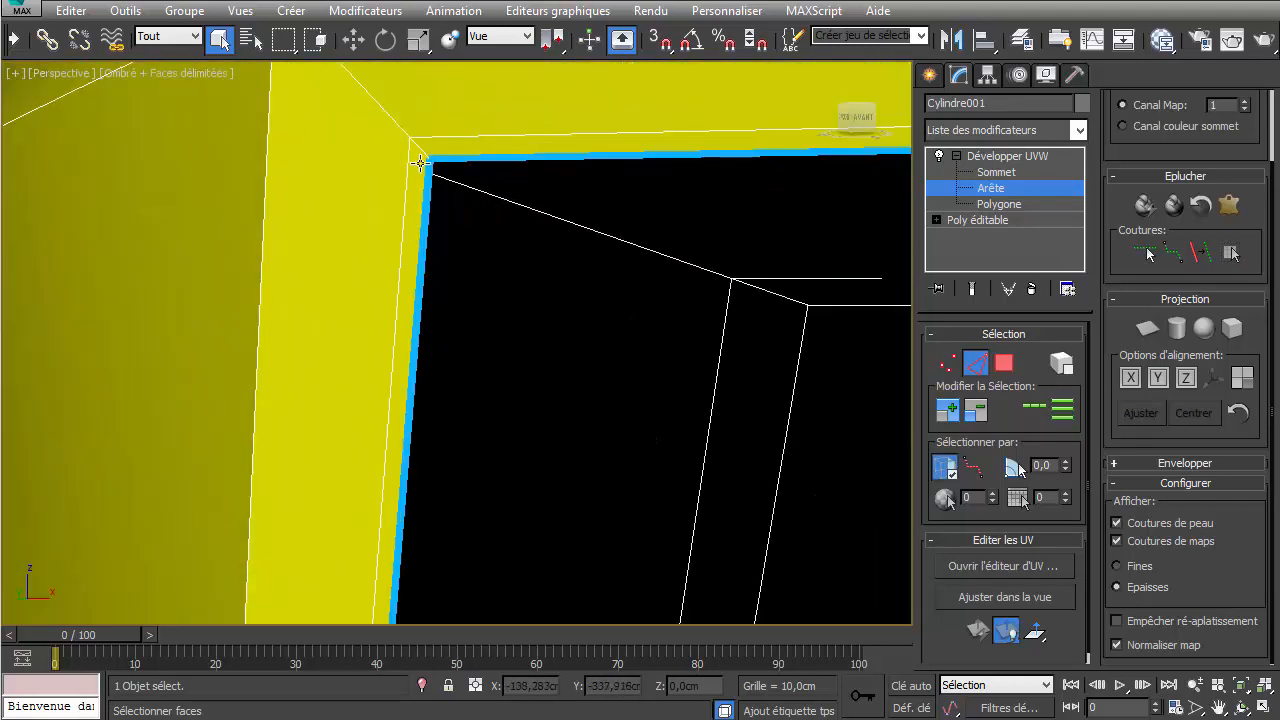
{"action": "middle_click_drag", "start_coordinate": [467, 183], "coordinate": [384, 167], "text": "alt"}
{"action": "key", "text": "F3"}
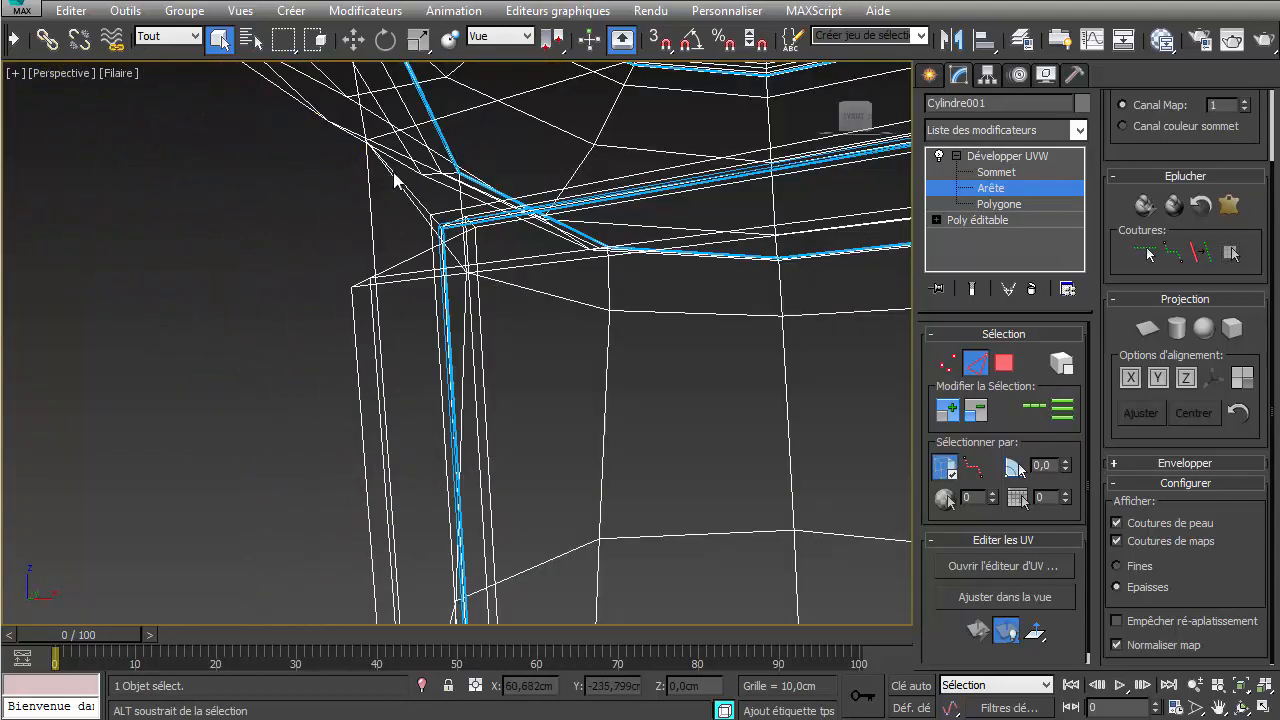
{"action": "middle_click_drag", "start_coordinate": [553, 228], "coordinate": [537, 277], "text": "alt"}
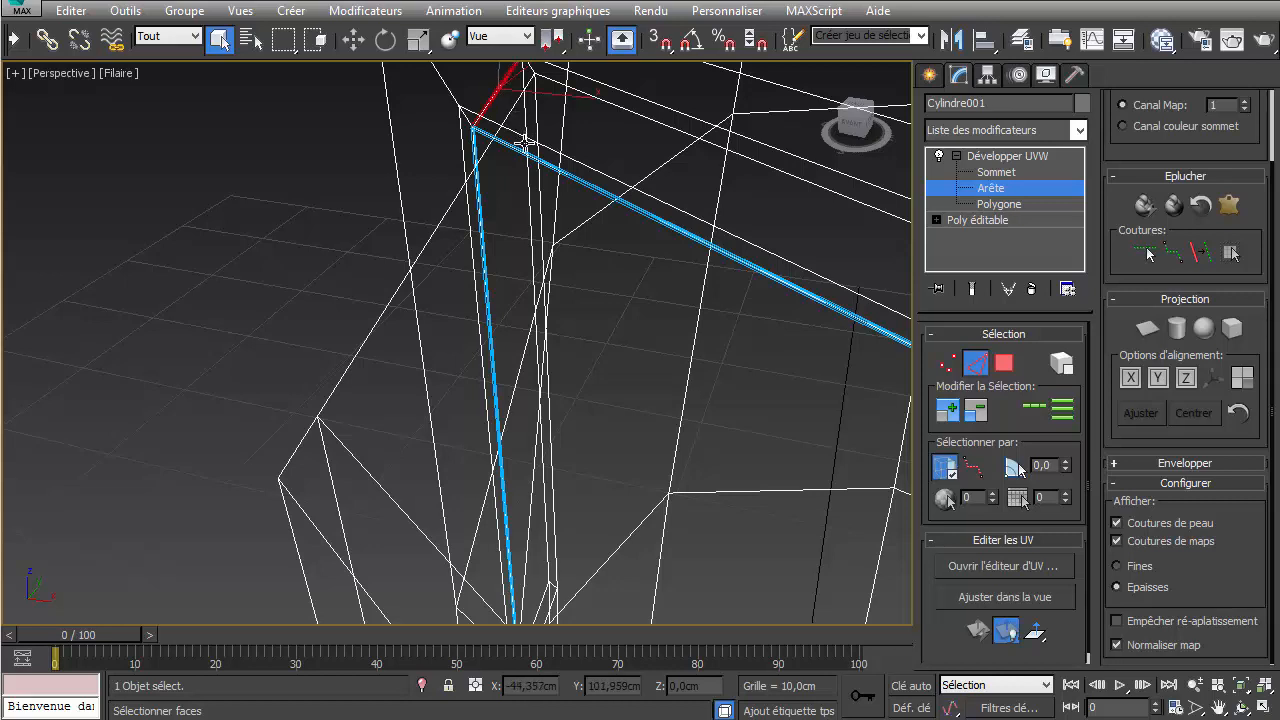
{"action": "scroll", "coordinate": [525, 142], "scroll_direction": "down", "scroll_amount": 1}
{"action": "scroll", "coordinate": [529, 112], "scroll_direction": "up", "scroll_amount": 2}
{"action": "scroll", "coordinate": [531, 101], "scroll_direction": "down", "scroll_amount": 1}
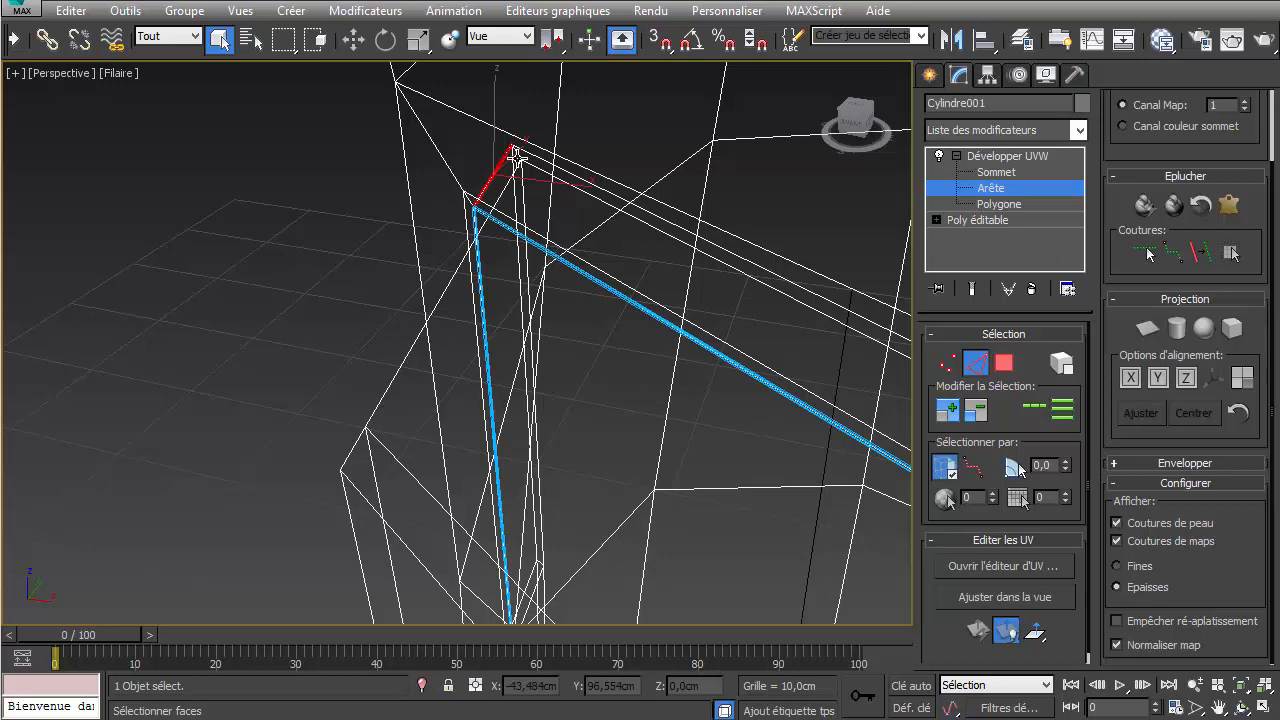
{"action": "left_click", "coordinate": [518, 158], "text": "ctrl"}
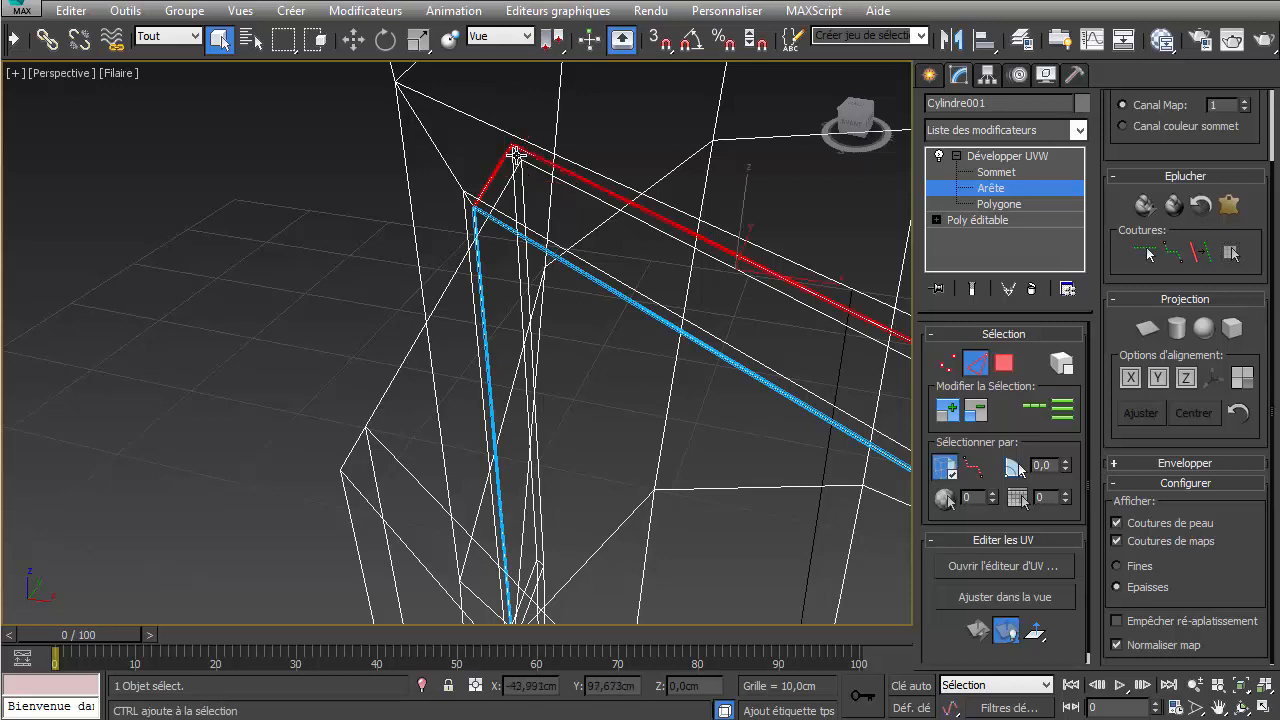
{"action": "left_click", "coordinate": [520, 160], "text": "ctrl"}
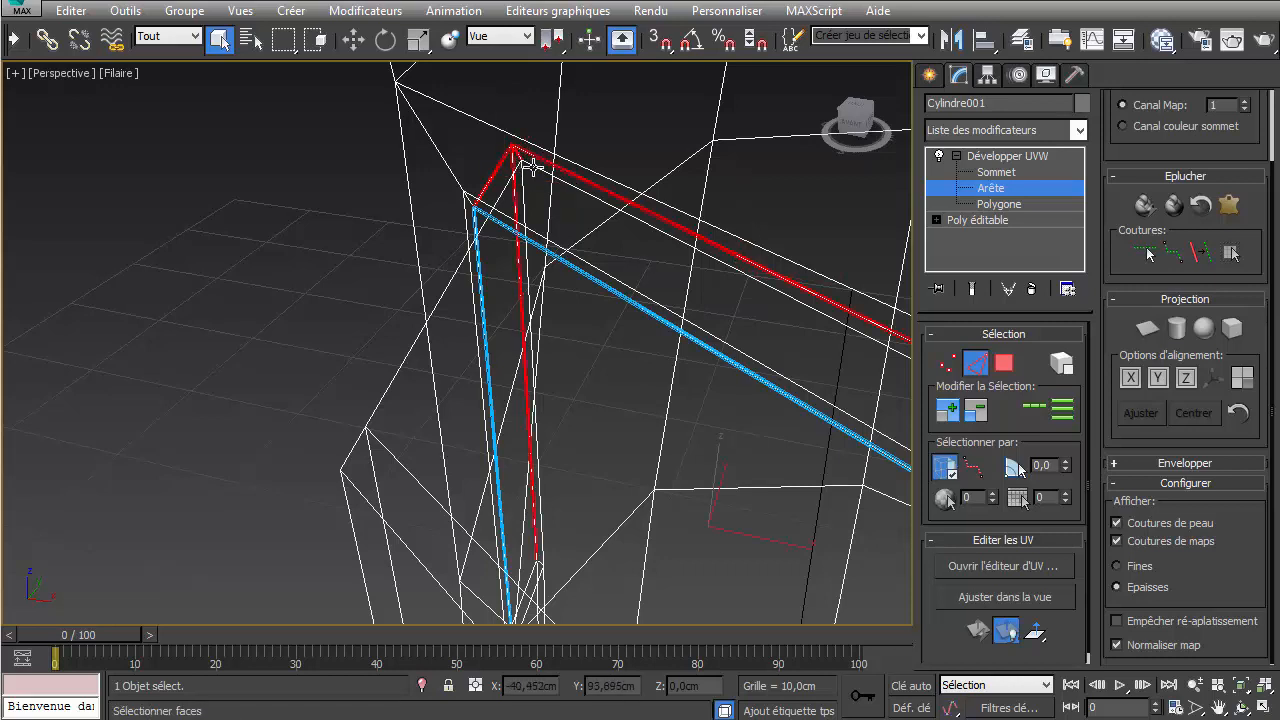
- Deselect the unwanted long edges at the trigger's upper corner and add the diagonal edge running toward its front
{"action": "scroll", "coordinate": [531, 166], "scroll_direction": "up", "scroll_amount": 3}
{"action": "left_click", "coordinate": [519, 133], "text": "alt"}
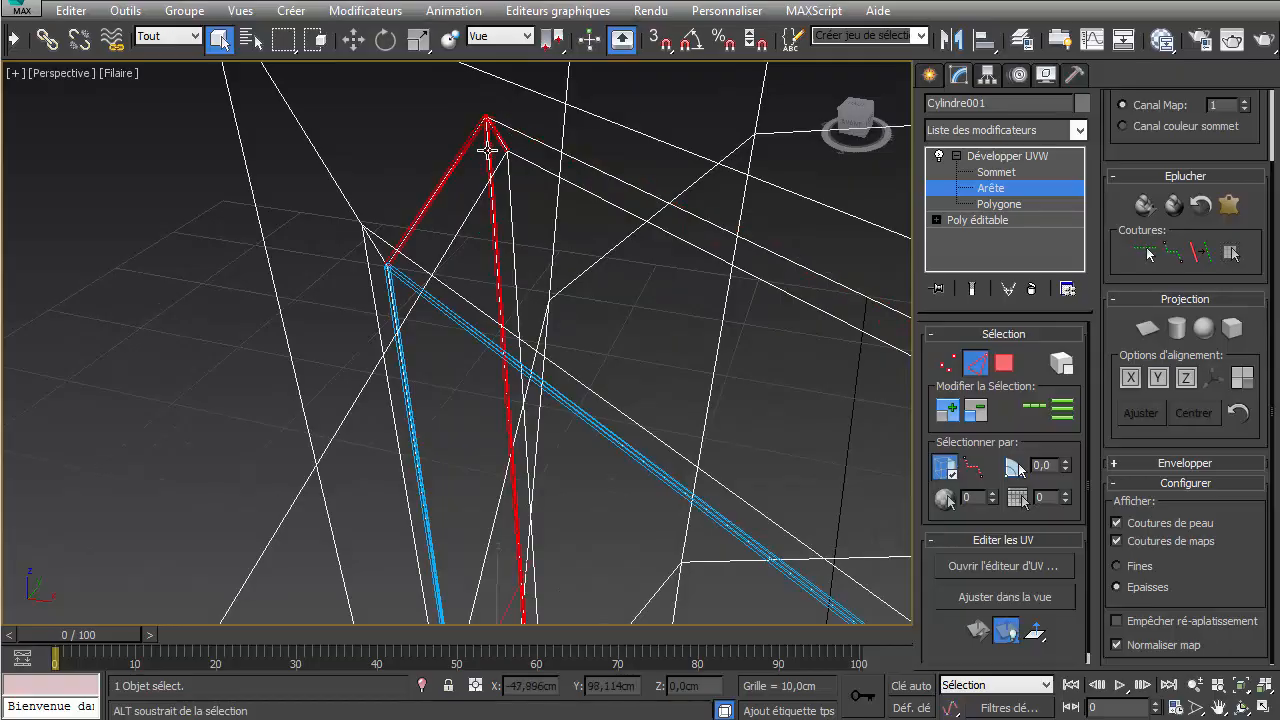
{"action": "left_click", "coordinate": [490, 165], "text": "alt"}
{"action": "left_click", "coordinate": [474, 209], "text": "ctrl"}
{"action": "scroll", "coordinate": [444, 342], "scroll_direction": "down", "scroll_amount": 7}
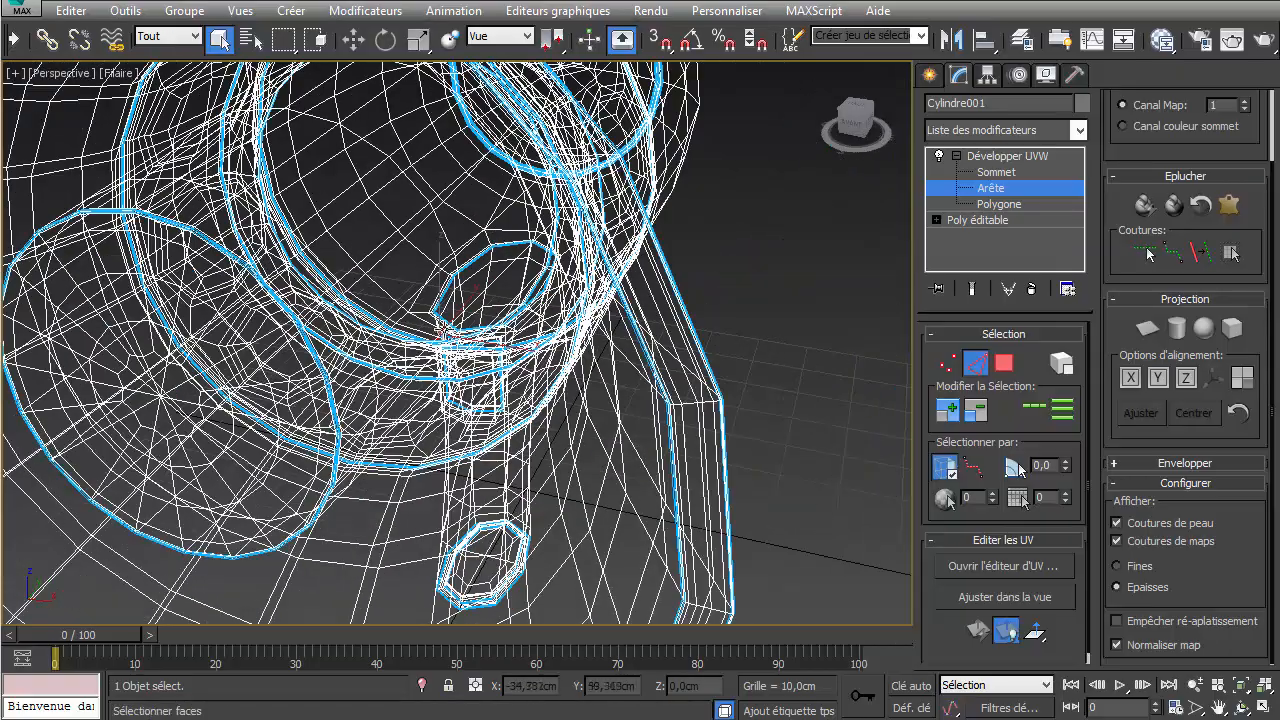
- Extend the edge selection along the upper side of the trigger
{"action": "scroll", "coordinate": [441, 330], "scroll_direction": "up", "scroll_amount": 3}
{"action": "middle_click_drag", "start_coordinate": [450, 298], "coordinate": [568, 317], "text": "alt"}
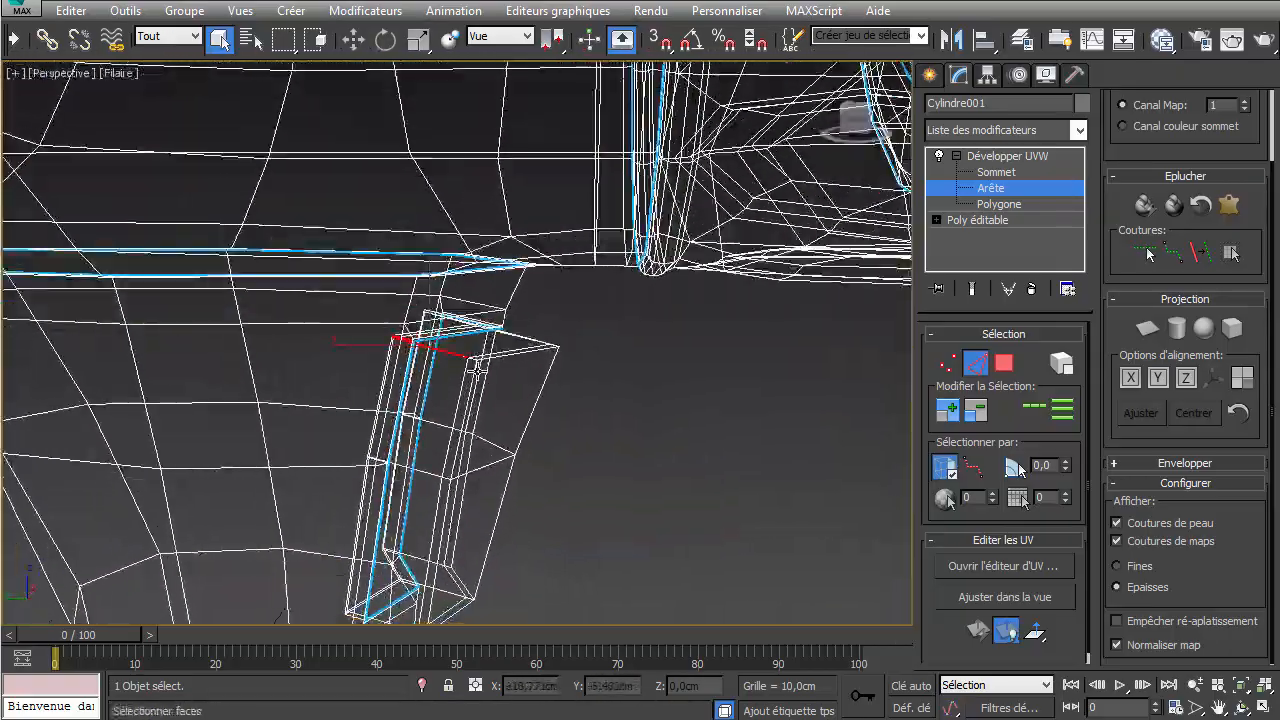
{"action": "scroll", "coordinate": [481, 365], "scroll_direction": "up", "scroll_amount": 5}
{"action": "left_click", "coordinate": [454, 300], "text": "ctrl"}
{"action": "middle_click_drag", "start_coordinate": [444, 346], "coordinate": [545, 284]}
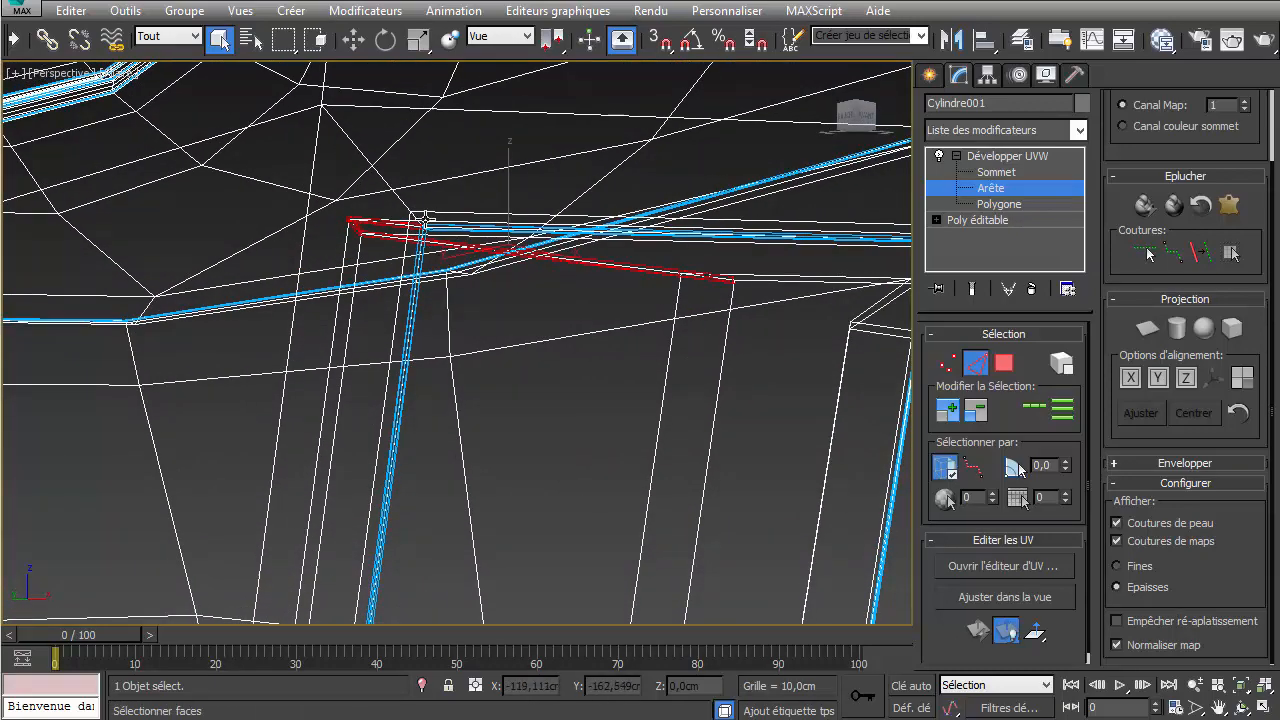
- Add the long cross edge and adjoining short edges at the trigger's next upper corner to the edge selection
{"action": "middle_click_drag", "start_coordinate": [700, 310], "coordinate": [502, 296], "text": "alt"}
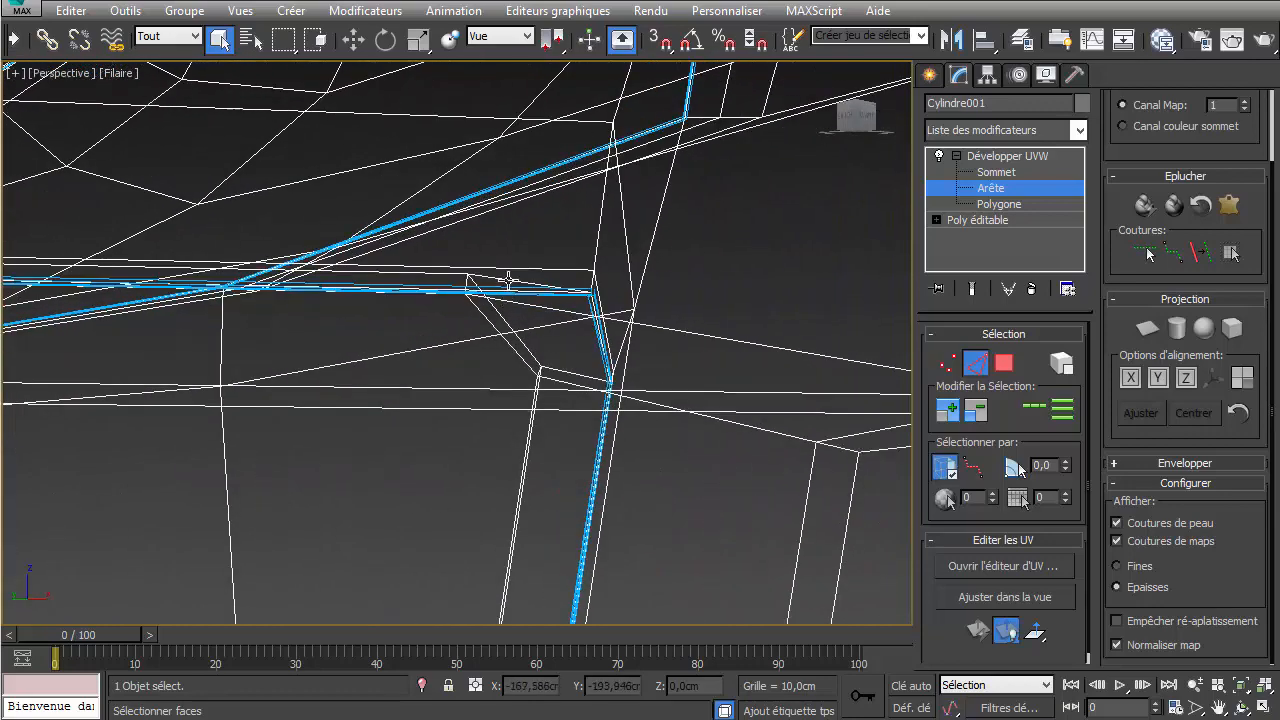
{"action": "left_click", "coordinate": [508, 280], "text": "ctrl"}
{"action": "scroll", "coordinate": [478, 276], "scroll_direction": "up", "scroll_amount": 3}
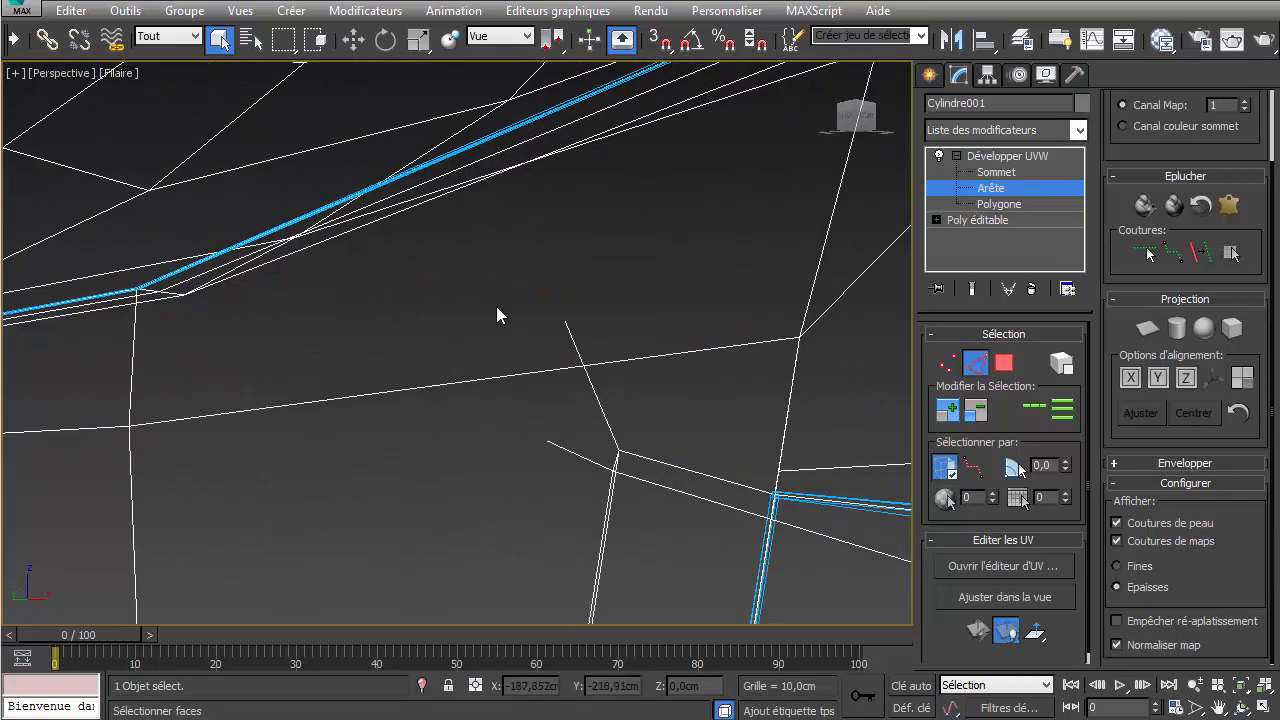
{"action": "scroll", "coordinate": [496, 306], "scroll_direction": "down", "scroll_amount": 2}
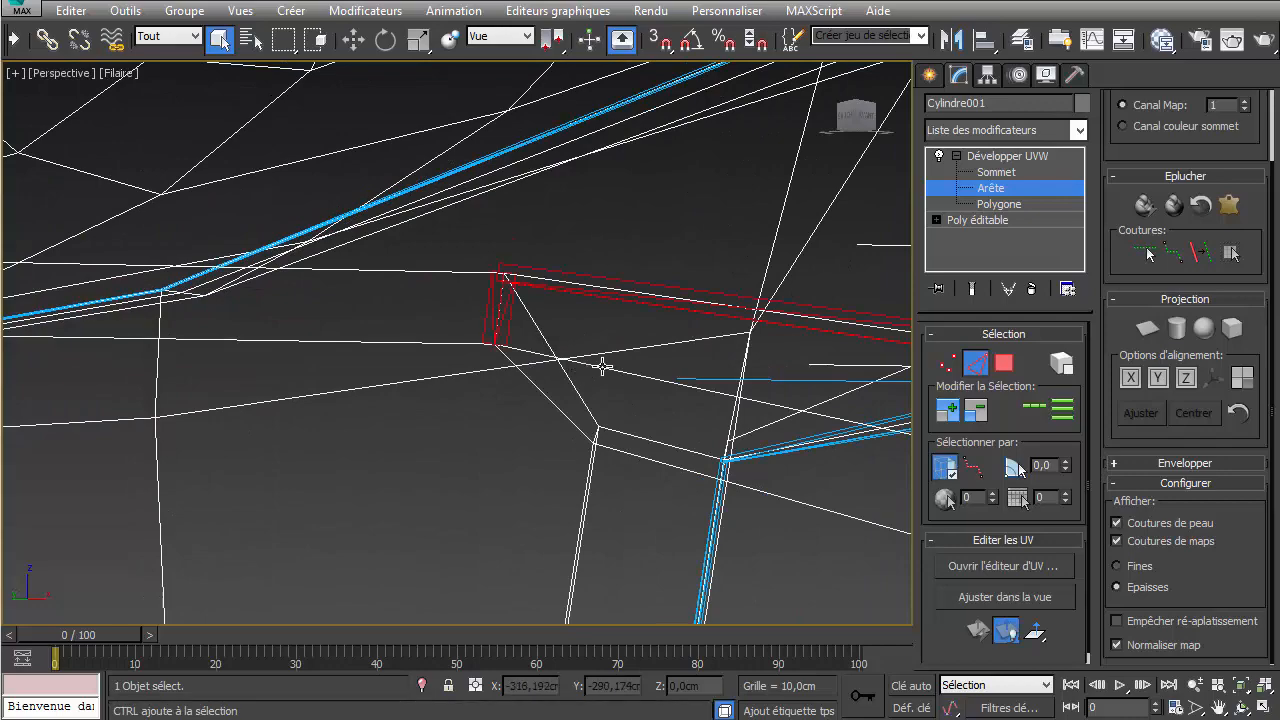
{"action": "middle_click_drag", "start_coordinate": [609, 383], "coordinate": [395, 380], "text": "alt"}
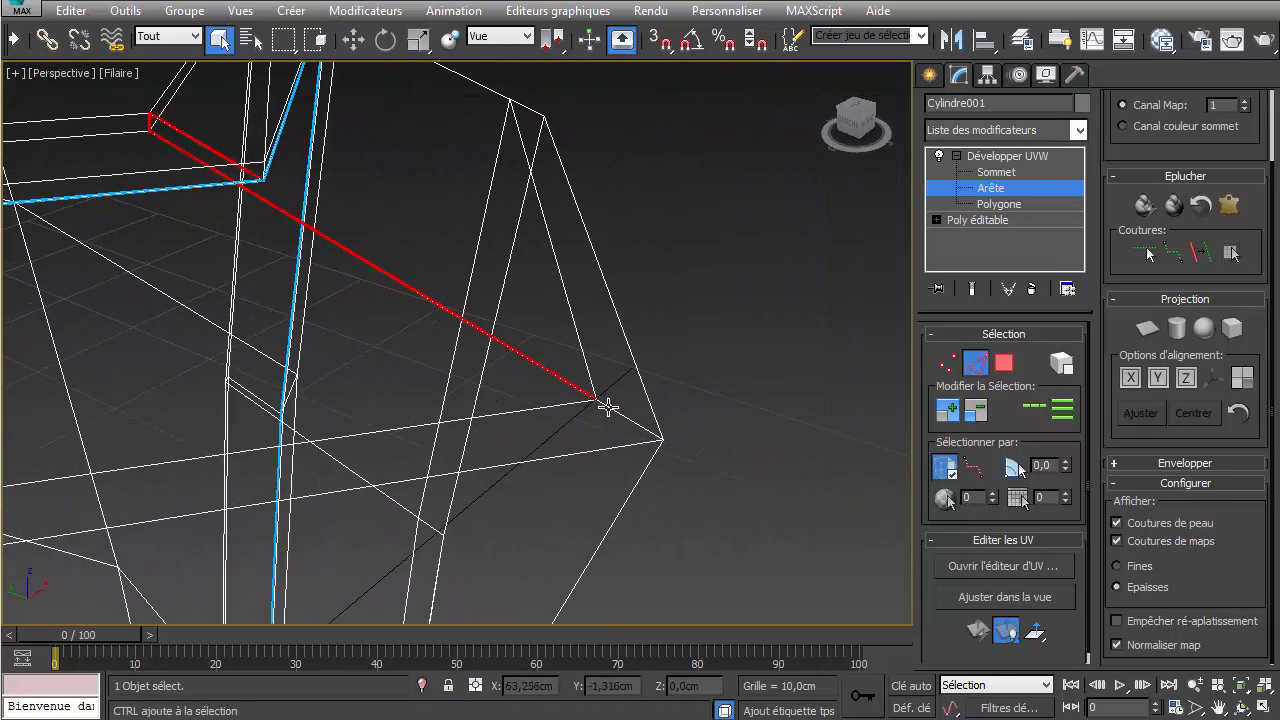
{"action": "middle_click_drag", "start_coordinate": [728, 341], "coordinate": [791, 366]}
{"action": "scroll", "coordinate": [655, 350], "scroll_direction": "down", "scroll_amount": 3}
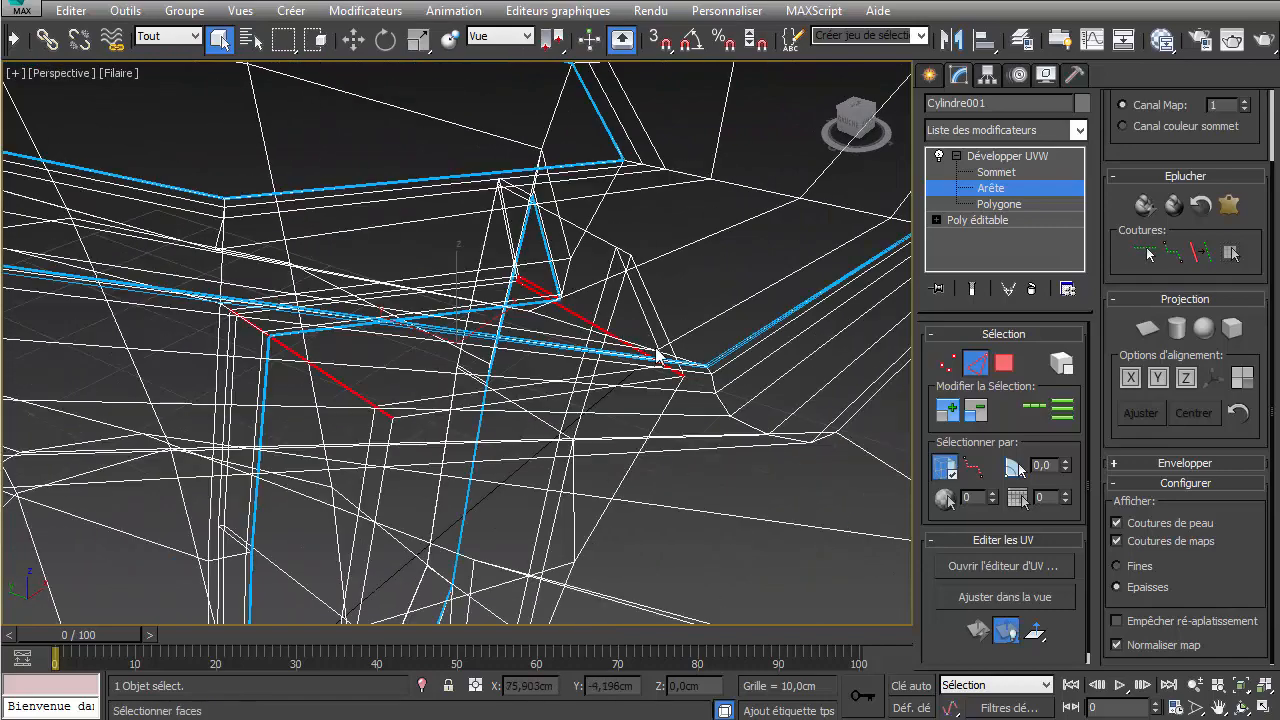
- Add the long edge crossing the trigger's remaining upper corner to the selection
{"action": "middle_click_drag", "start_coordinate": [634, 340], "coordinate": [420, 334], "text": "alt"}
{"action": "scroll", "coordinate": [725, 473], "scroll_direction": "up", "scroll_amount": 2}
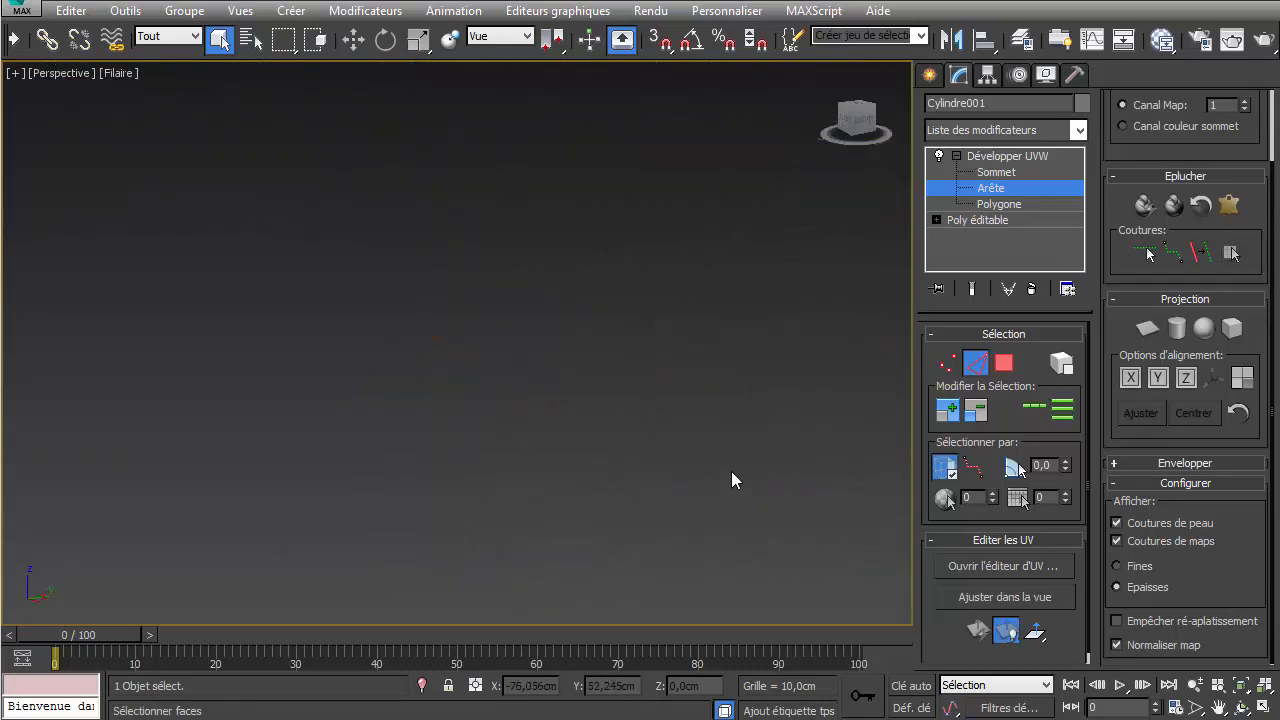
{"action": "scroll", "coordinate": [714, 467], "scroll_direction": "down", "scroll_amount": 2}
{"action": "middle_click_drag", "start_coordinate": [694, 462], "coordinate": [717, 485]}
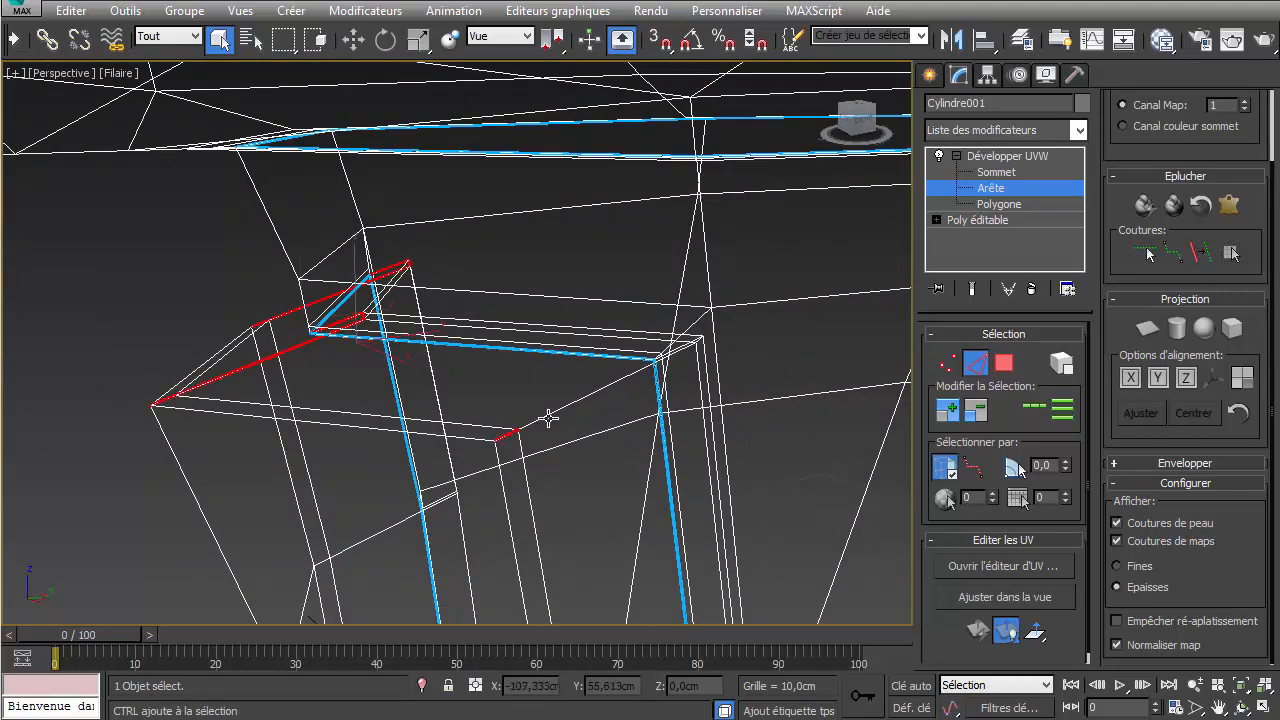
{"action": "middle_click_drag", "start_coordinate": [700, 349], "coordinate": [840, 375], "text": "alt"}
{"action": "middle_click_drag", "start_coordinate": [530, 282], "coordinate": [540, 215]}
{"action": "mouse_move", "coordinate": [540, 215]}
{"action": "middle_mouse_down"}
{"action": "mouse_move", "coordinate": [566, 310]}
{"action": "mouse_move", "coordinate": [532, 201]}
{"action": "middle_mouse_up"}
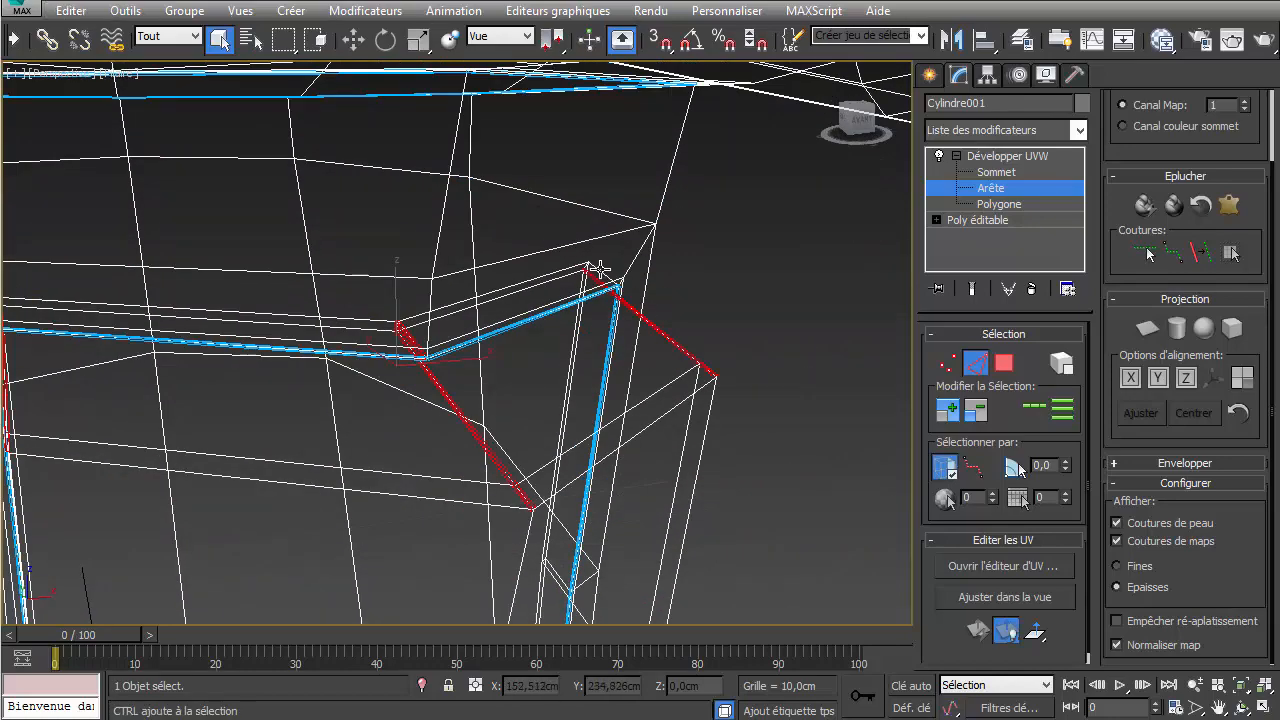
- Add the short edges linking that upper corner's selected cross edge to the existing trigger seam
{"action": "scroll", "coordinate": [585, 262], "scroll_direction": "down", "scroll_amount": 4}
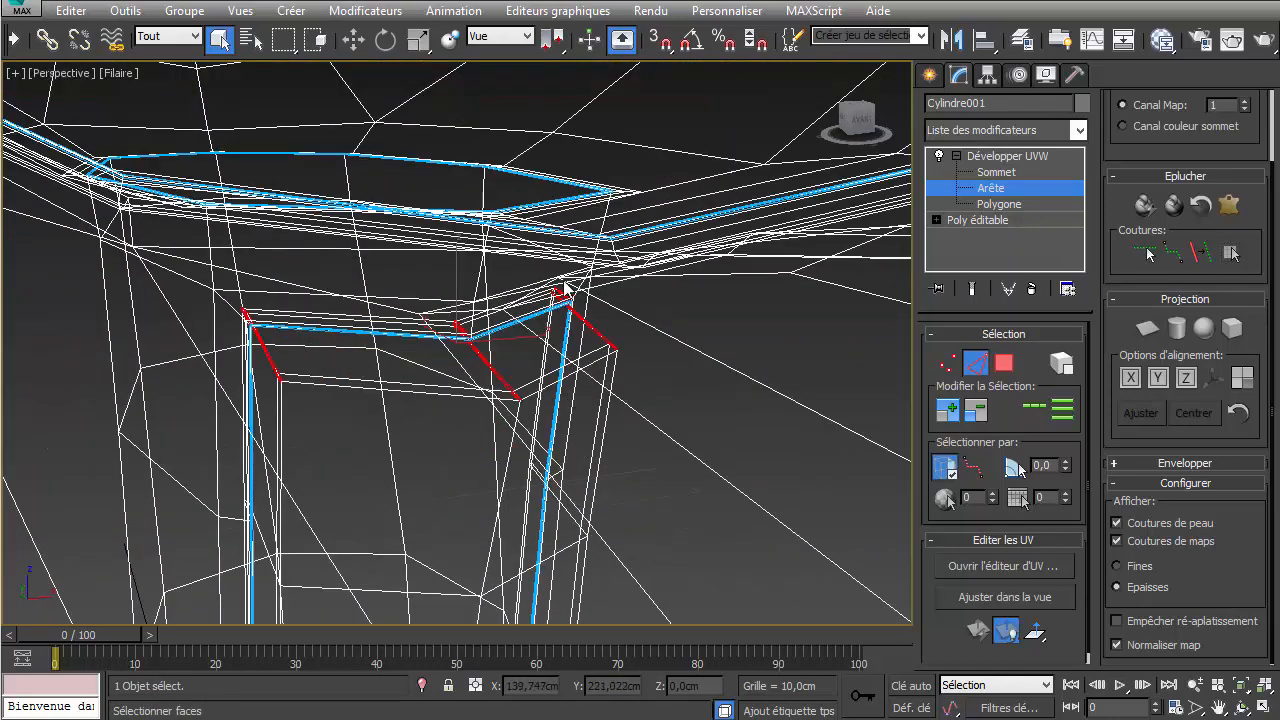
{"action": "scroll", "coordinate": [563, 290], "scroll_direction": "up", "scroll_amount": 7}
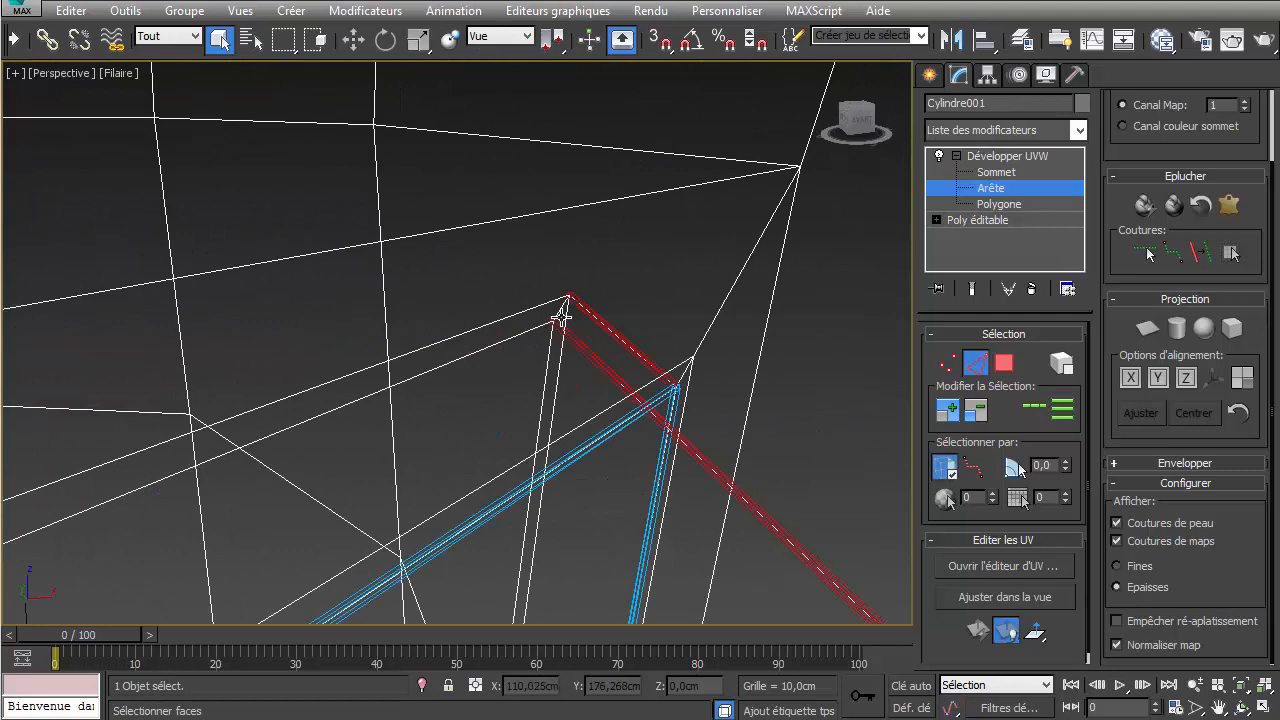
{"action": "scroll", "coordinate": [560, 367], "scroll_direction": "down", "scroll_amount": 4}
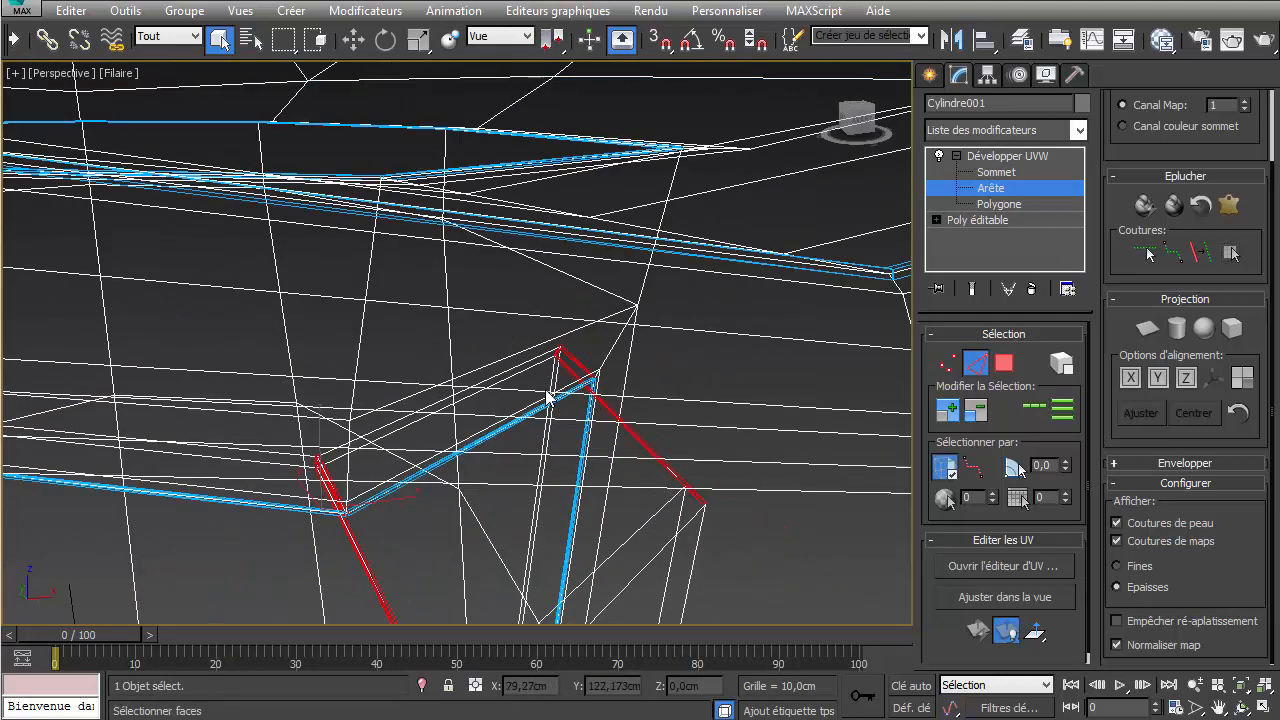
{"action": "middle_click_drag", "start_coordinate": [545, 443], "coordinate": [562, 222]}
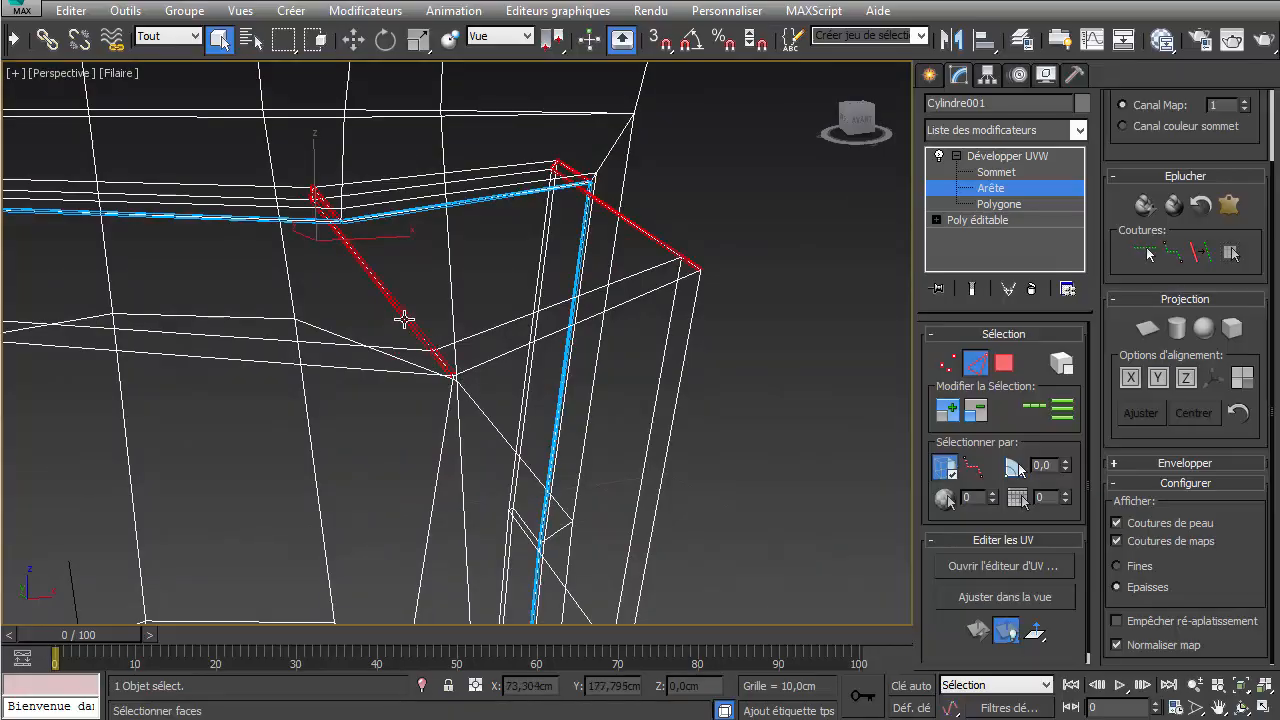
{"action": "scroll", "coordinate": [404, 319], "scroll_direction": "down", "scroll_amount": 4}
- Add the long cross edge at the trigger's front lower corner to the selection
{"action": "middle_click_drag", "start_coordinate": [421, 397], "coordinate": [388, 325], "text": "alt"}
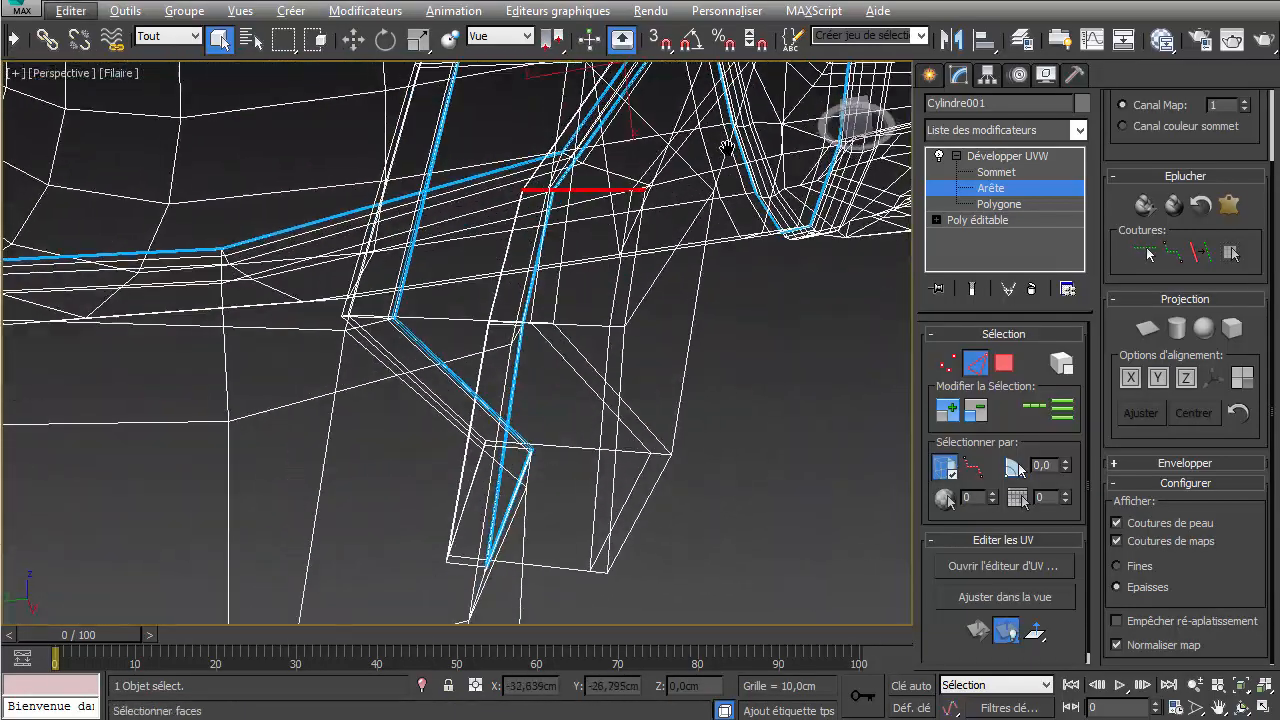
{"action": "left_click", "coordinate": [461, 317], "text": "ctrl"}
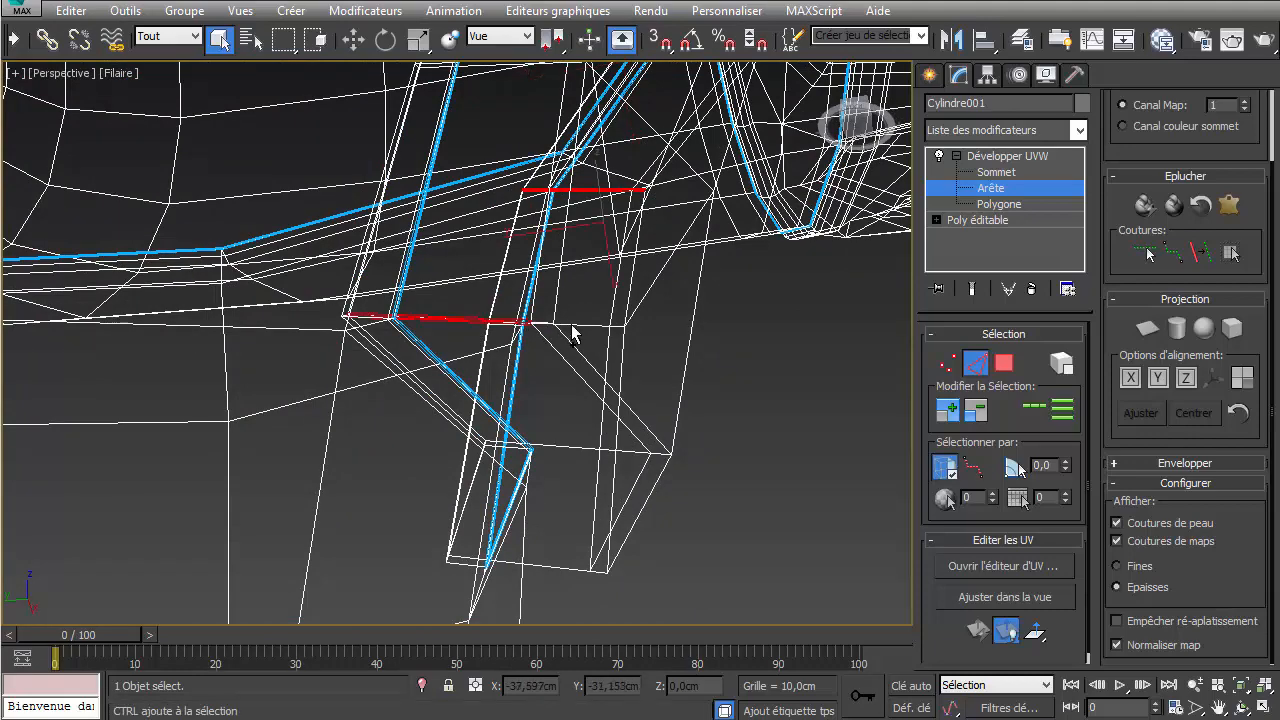
{"action": "middle_click_drag", "start_coordinate": [594, 334], "coordinate": [419, 484], "text": "alt"}
{"action": "key", "text": "z"}
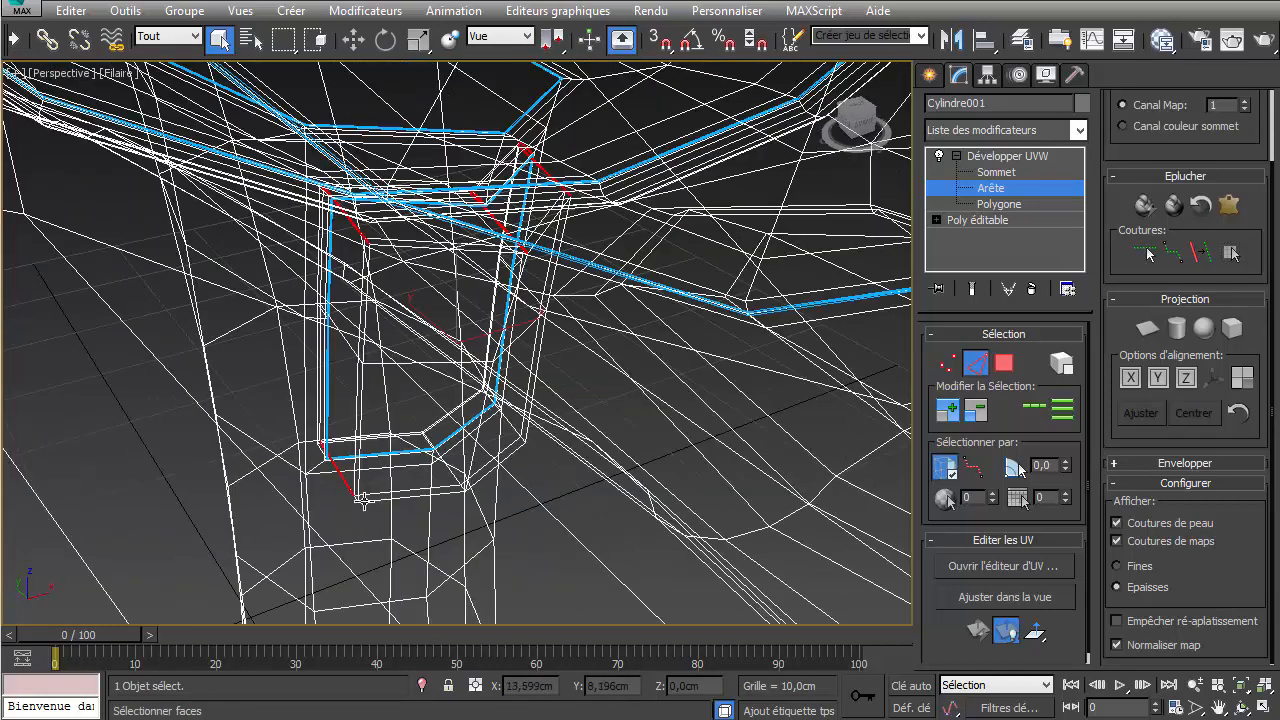
{"action": "scroll", "coordinate": [363, 494], "scroll_direction": "up", "scroll_amount": 3}
{"action": "middle_click_drag", "start_coordinate": [325, 511], "coordinate": [225, 506], "text": "alt"}
{"action": "left_click", "coordinate": [366, 533], "text": "ctrl"}
{"action": "scroll", "coordinate": [477, 270], "scroll_direction": "up", "scroll_amount": 2}
{"action": "scroll", "coordinate": [477, 279], "scroll_direction": "down", "scroll_amount": 2}
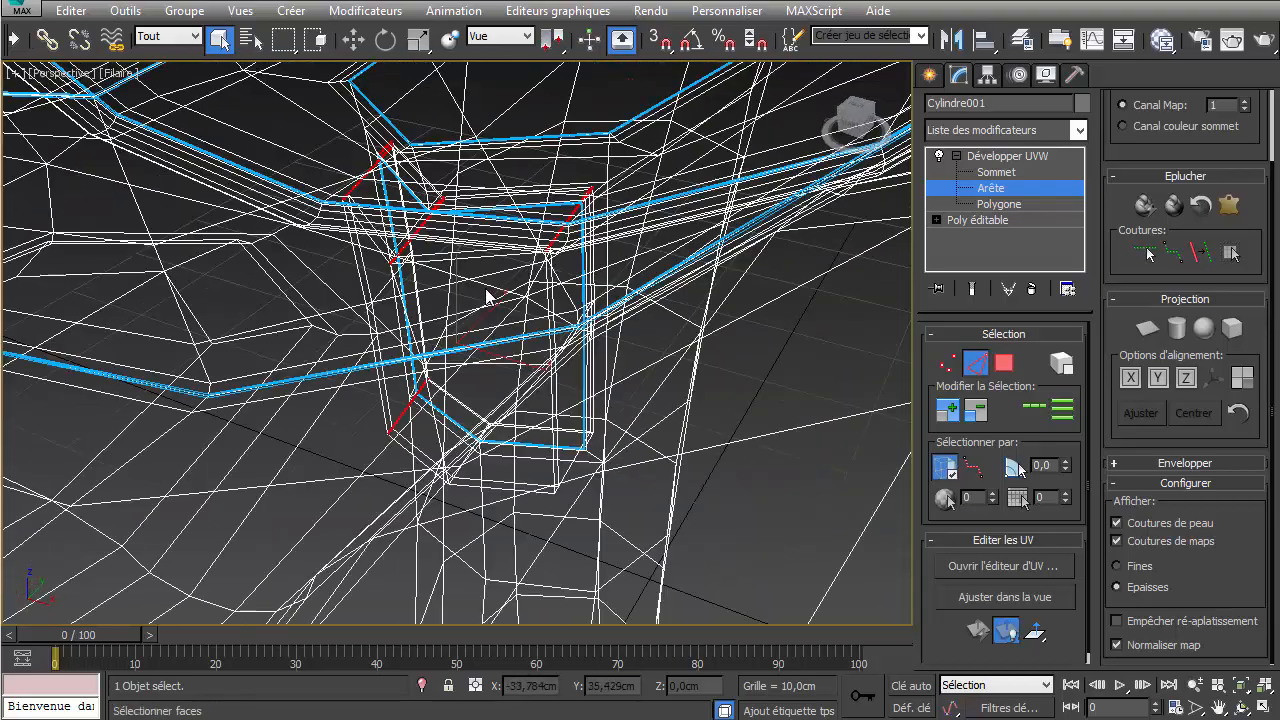
- Connect the front lower corner's selected cross edge to the trigger seam by adding the adjoining short edges
{"action": "middle_click_drag", "start_coordinate": [486, 294], "coordinate": [610, 280], "text": "alt"}
{"action": "scroll", "coordinate": [380, 465], "scroll_direction": "up", "scroll_amount": 3}
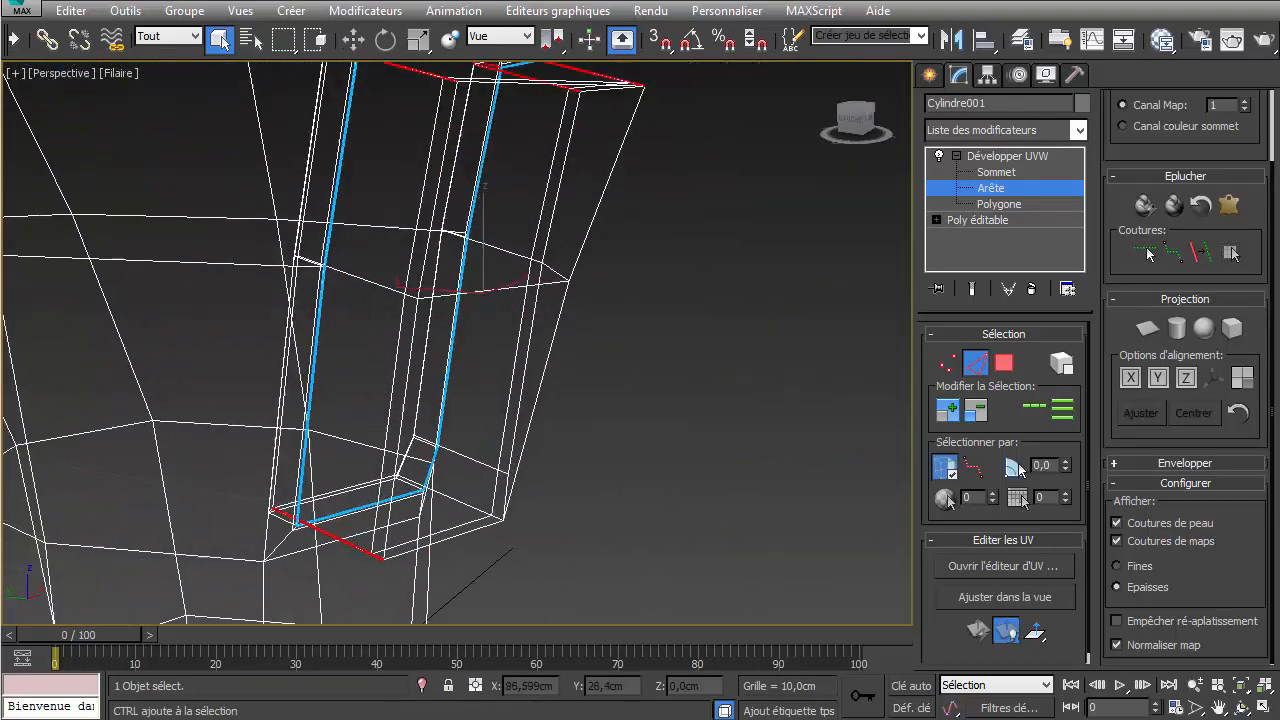
{"action": "scroll", "coordinate": [380, 465], "scroll_direction": "down", "scroll_amount": 1}
{"action": "scroll", "coordinate": [333, 460], "scroll_direction": "up", "scroll_amount": 1}
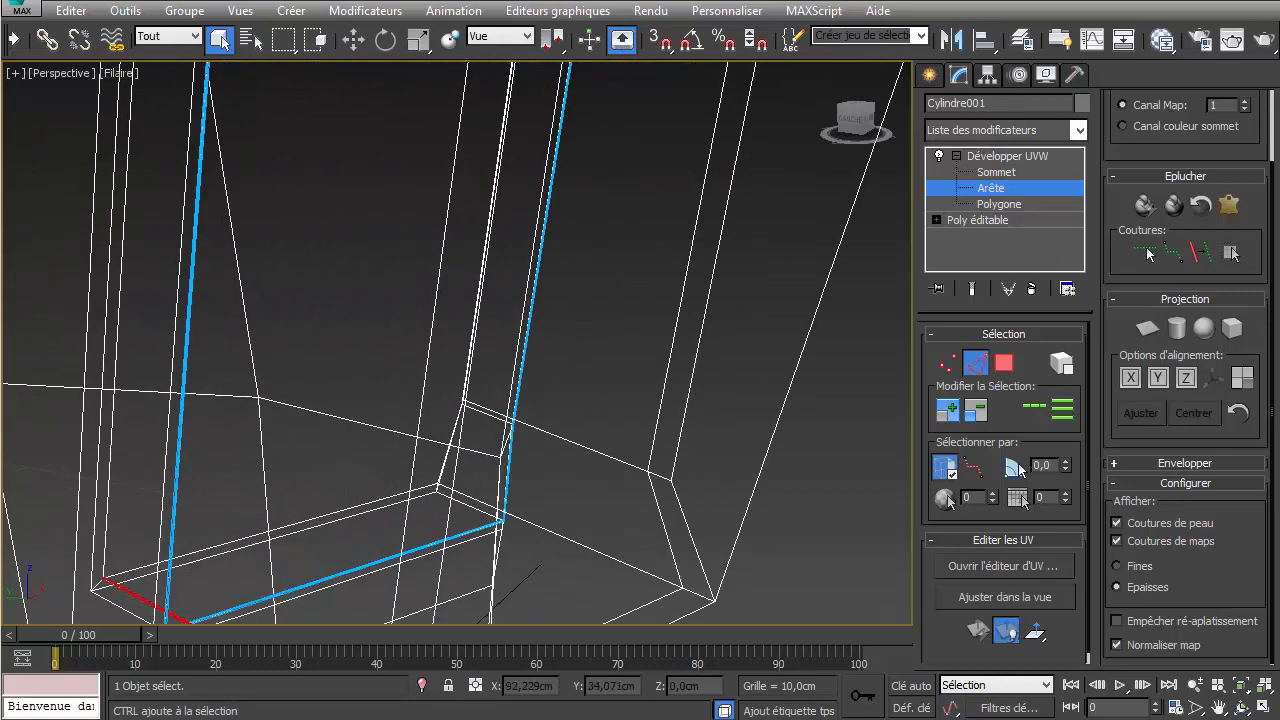
{"action": "scroll", "coordinate": [343, 445], "scroll_direction": "down", "scroll_amount": 2}
{"action": "scroll", "coordinate": [343, 445], "scroll_direction": "up", "scroll_amount": 2}
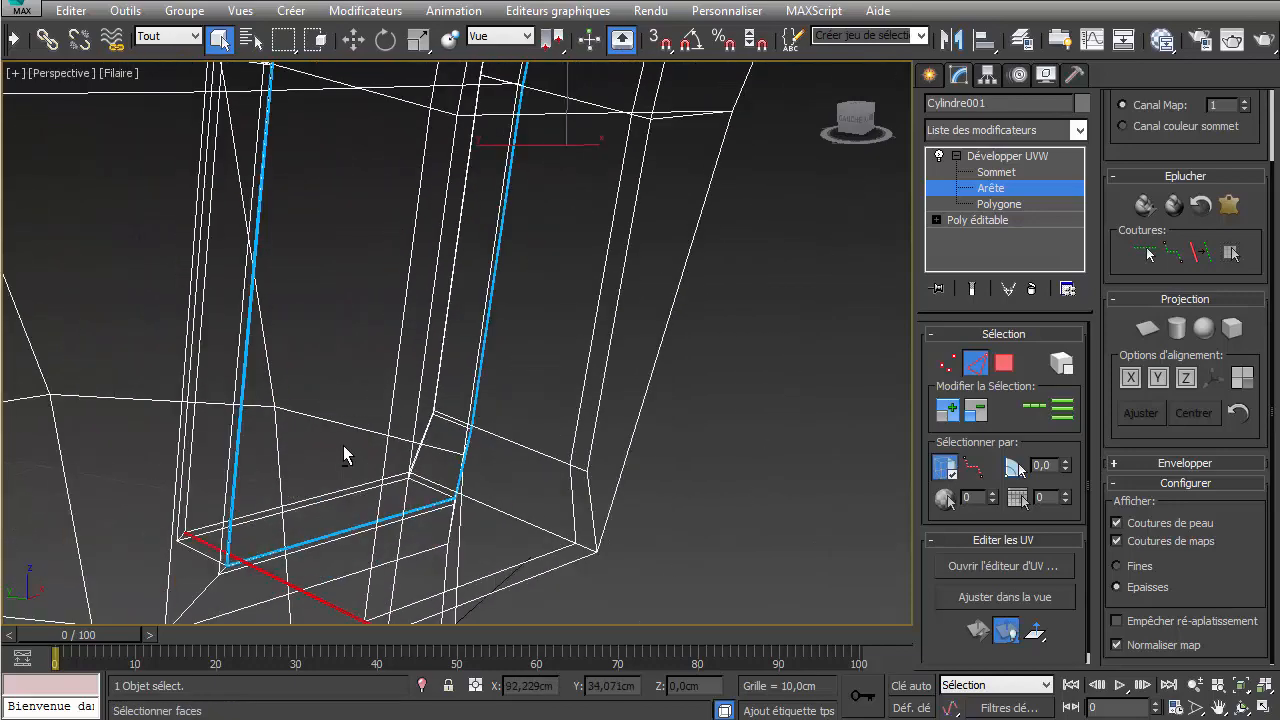
{"action": "middle_click_drag", "start_coordinate": [349, 429], "coordinate": [498, 278]}
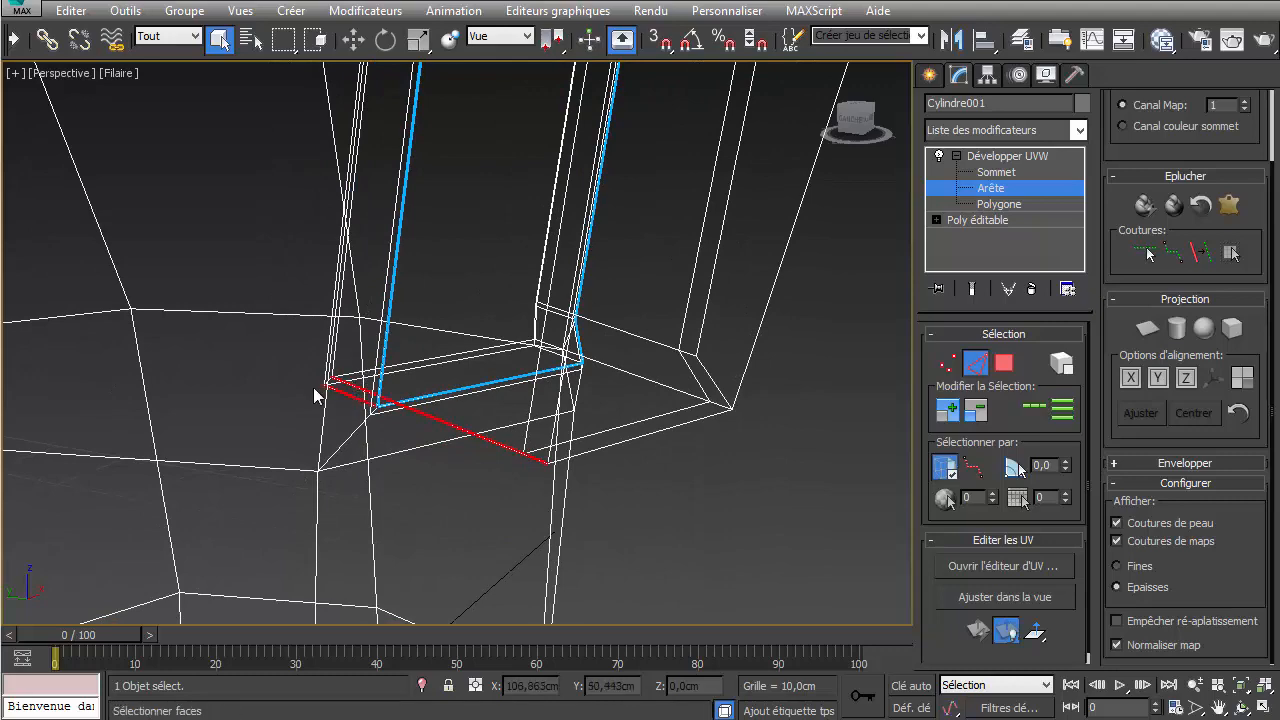
{"action": "scroll", "coordinate": [318, 396], "scroll_direction": "up", "scroll_amount": 5}
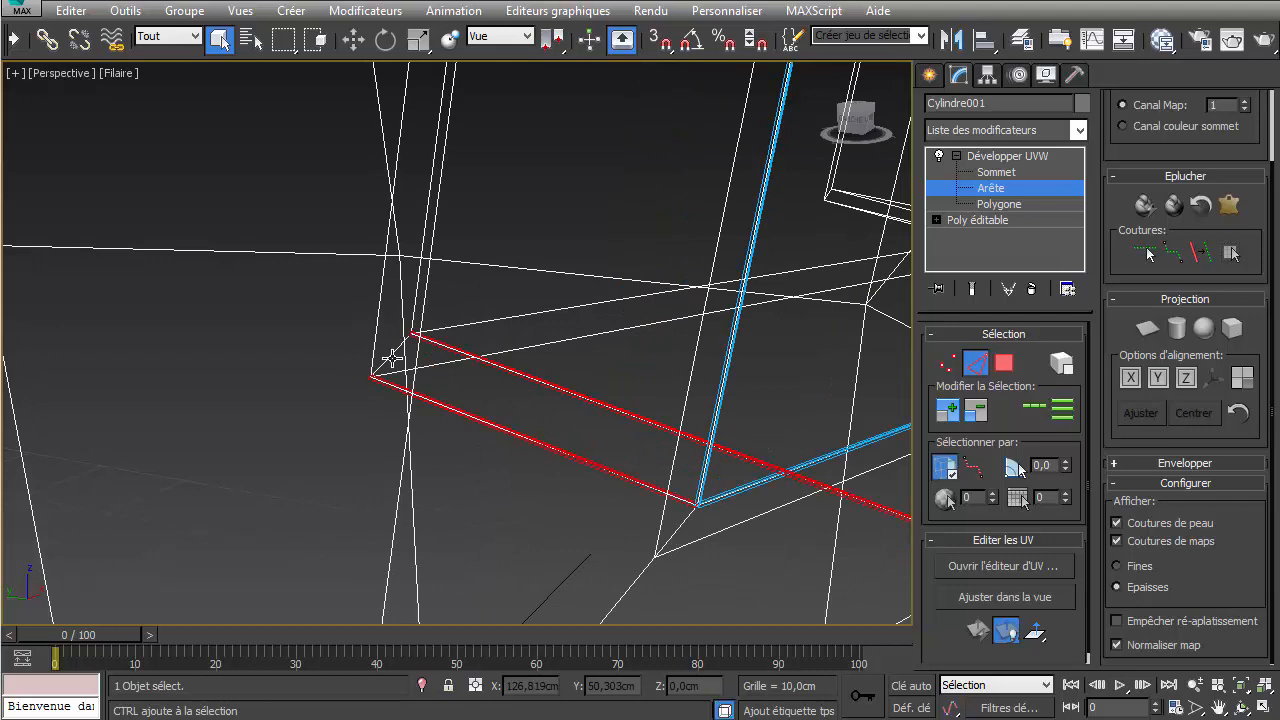
{"action": "scroll", "coordinate": [405, 362], "scroll_direction": "down", "scroll_amount": 6}
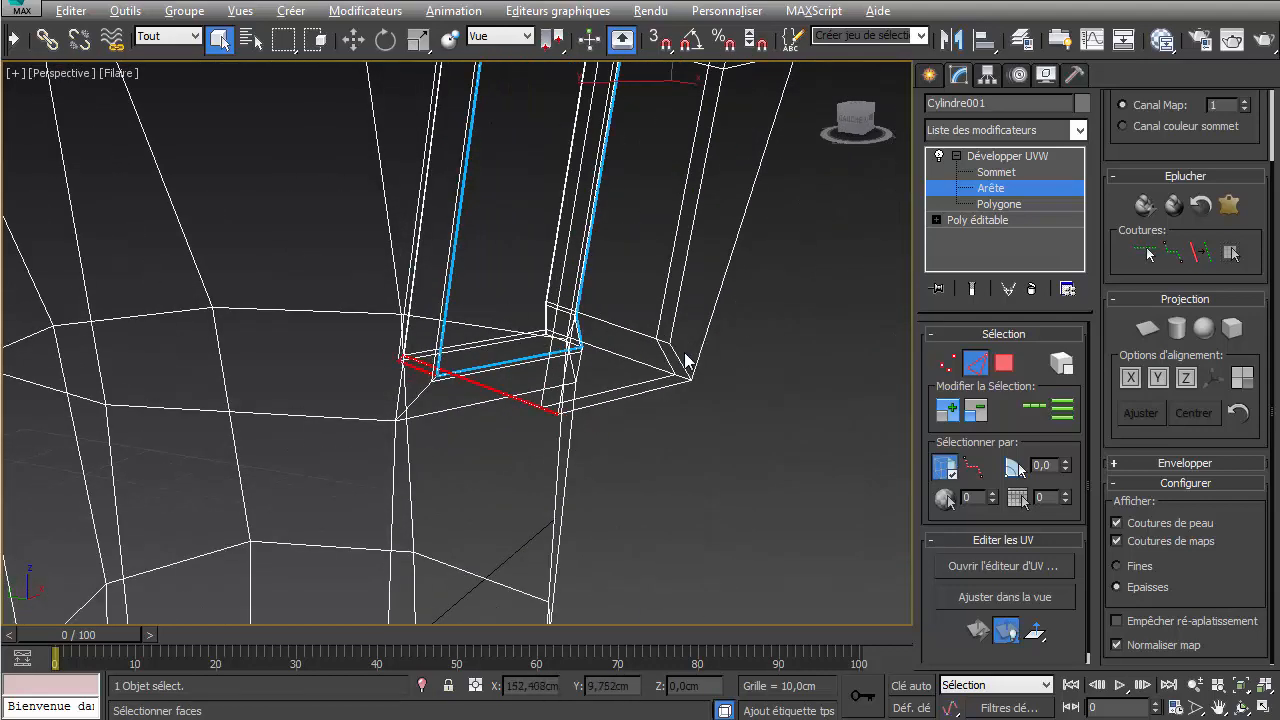
- Turn off Ignore Backfacing and add the cross edge and its adjoining short edges at the trigger's bottom front corner
{"action": "middle_click_drag", "start_coordinate": [685, 360], "coordinate": [612, 337], "text": "alt"}
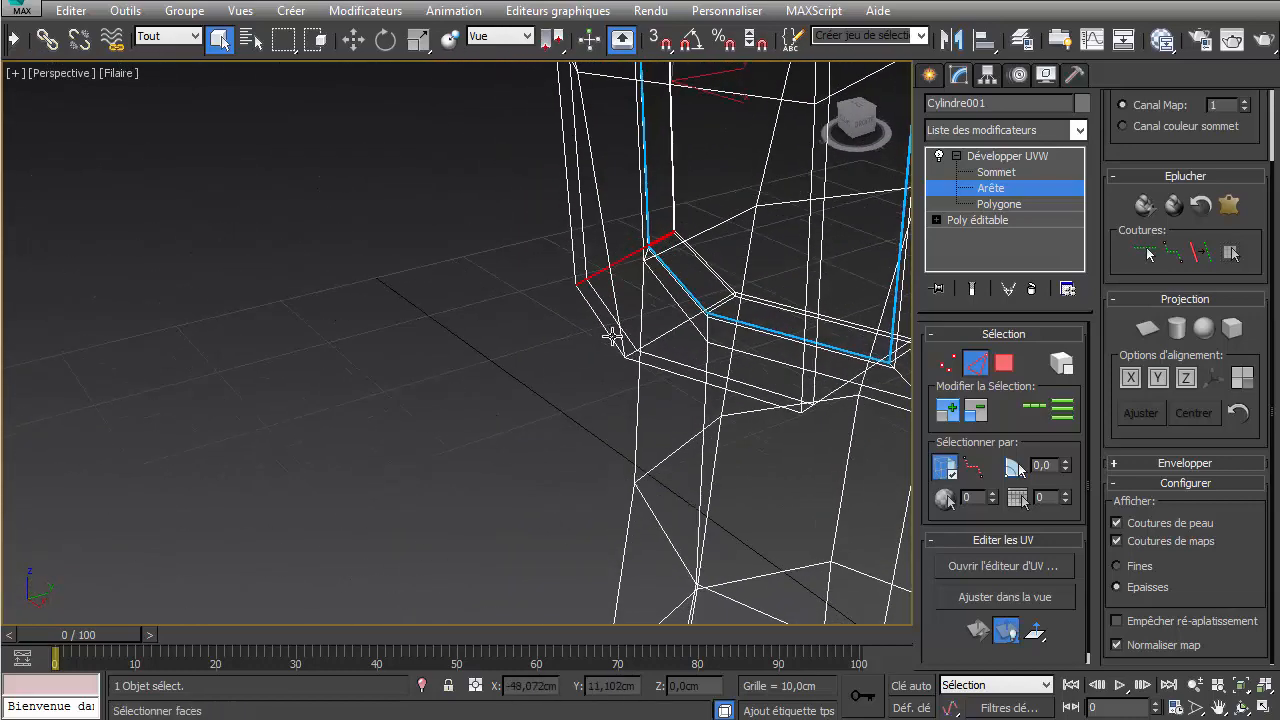
{"action": "scroll", "coordinate": [612, 336], "scroll_direction": "up", "scroll_amount": 4}
{"action": "scroll", "coordinate": [651, 367], "scroll_direction": "down", "scroll_amount": 2}
{"action": "scroll", "coordinate": [651, 367], "scroll_direction": "up", "scroll_amount": 1}
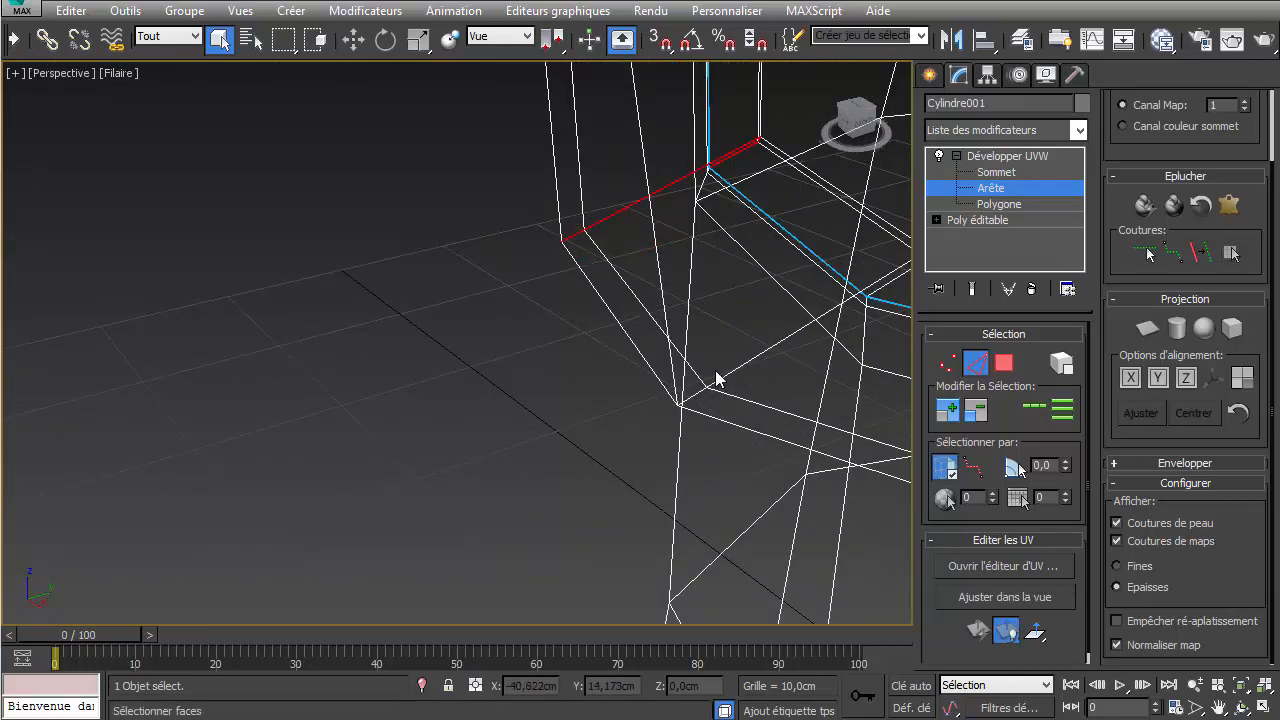
{"action": "middle_click_drag", "start_coordinate": [716, 378], "coordinate": [566, 371], "text": "alt"}
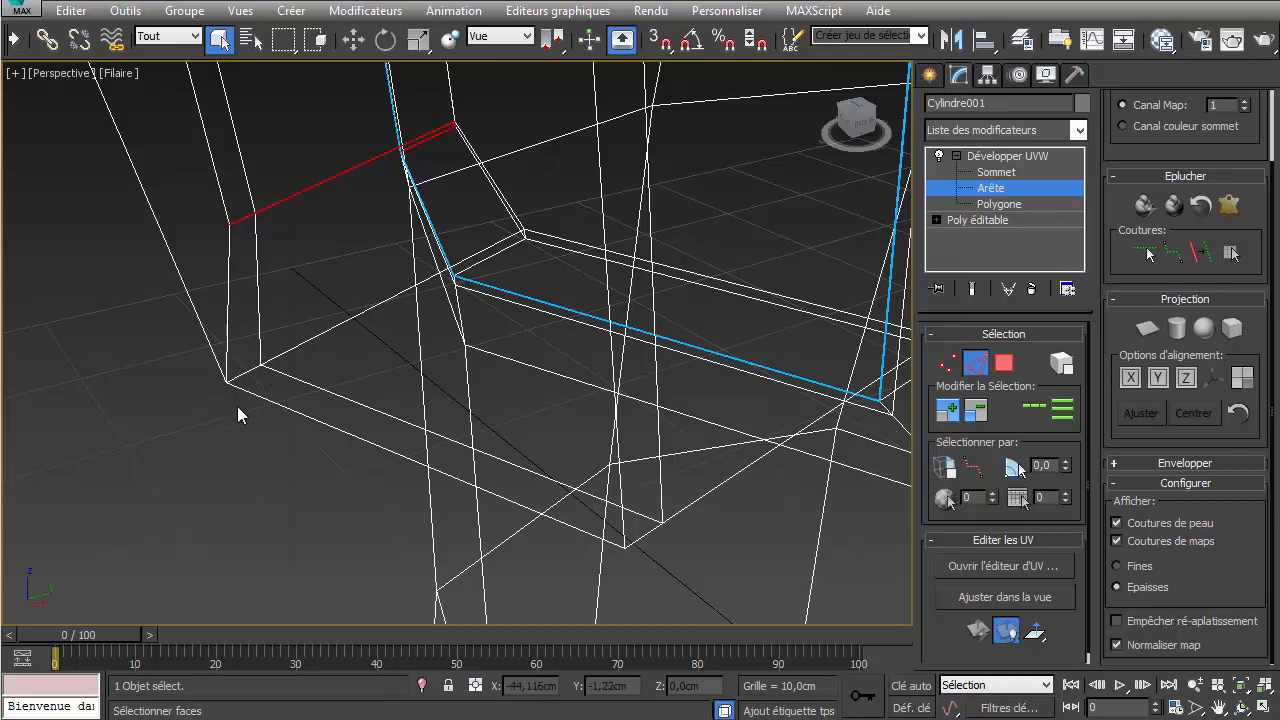
{"action": "left_click", "coordinate": [287, 355], "text": "ctrl"}
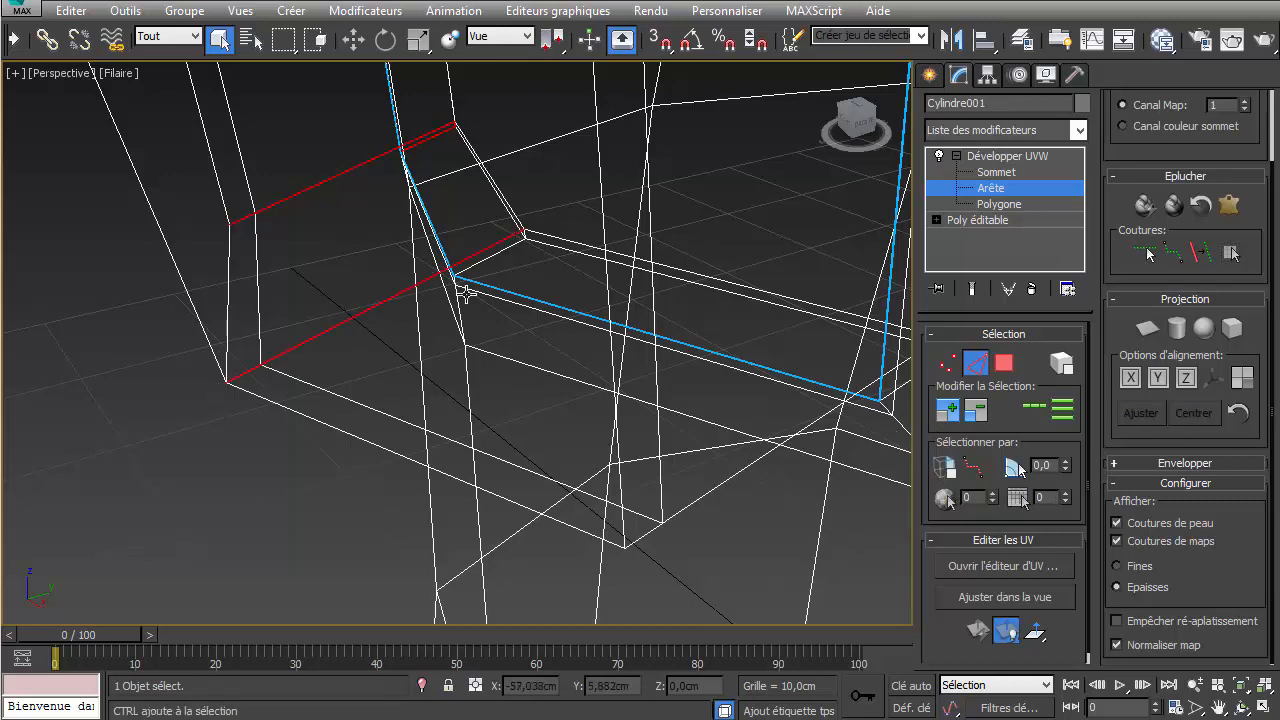
{"action": "mouse_move", "coordinate": [491, 249]}
{"action": "middle_mouse_down", "text": "alt"}
{"action": "mouse_move", "coordinate": [508, 234]}
{"action": "mouse_move", "coordinate": [490, 247]}
{"action": "middle_mouse_up", "text": "alt"}
{"action": "scroll", "coordinate": [490, 247], "scroll_direction": "up", "scroll_amount": 5}
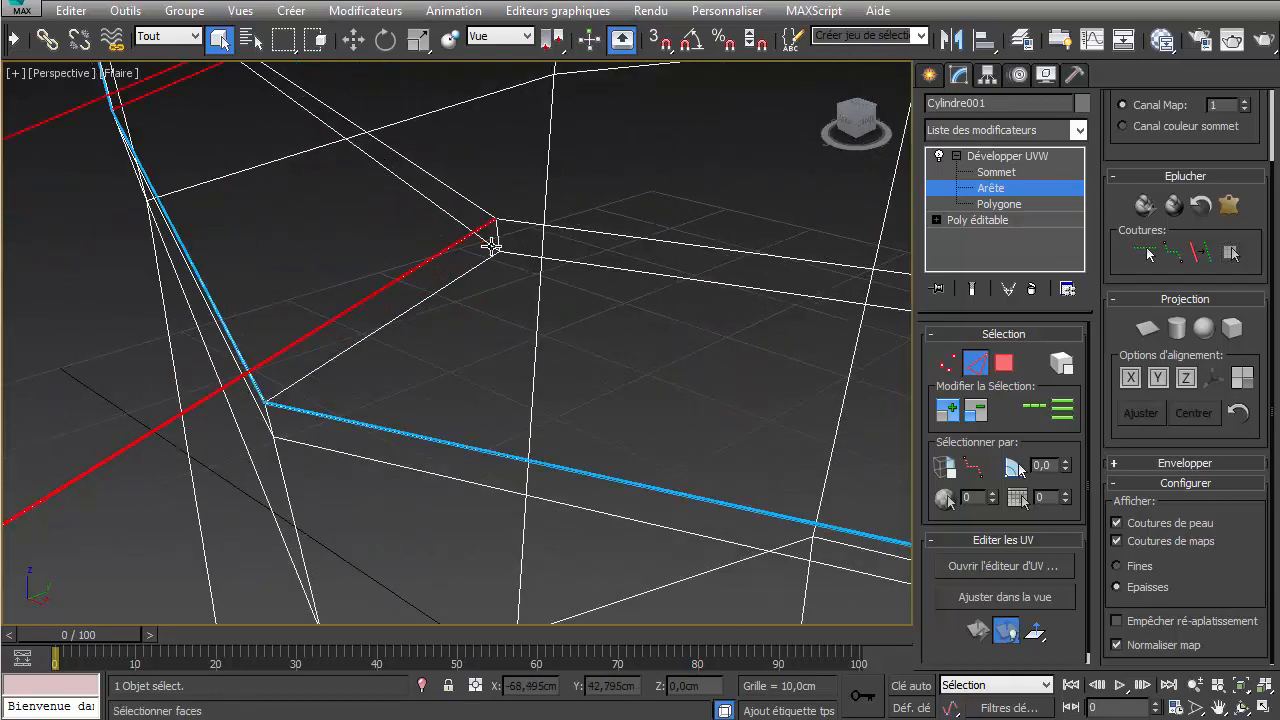
{"action": "scroll", "coordinate": [442, 292], "scroll_direction": "down", "scroll_amount": 8}
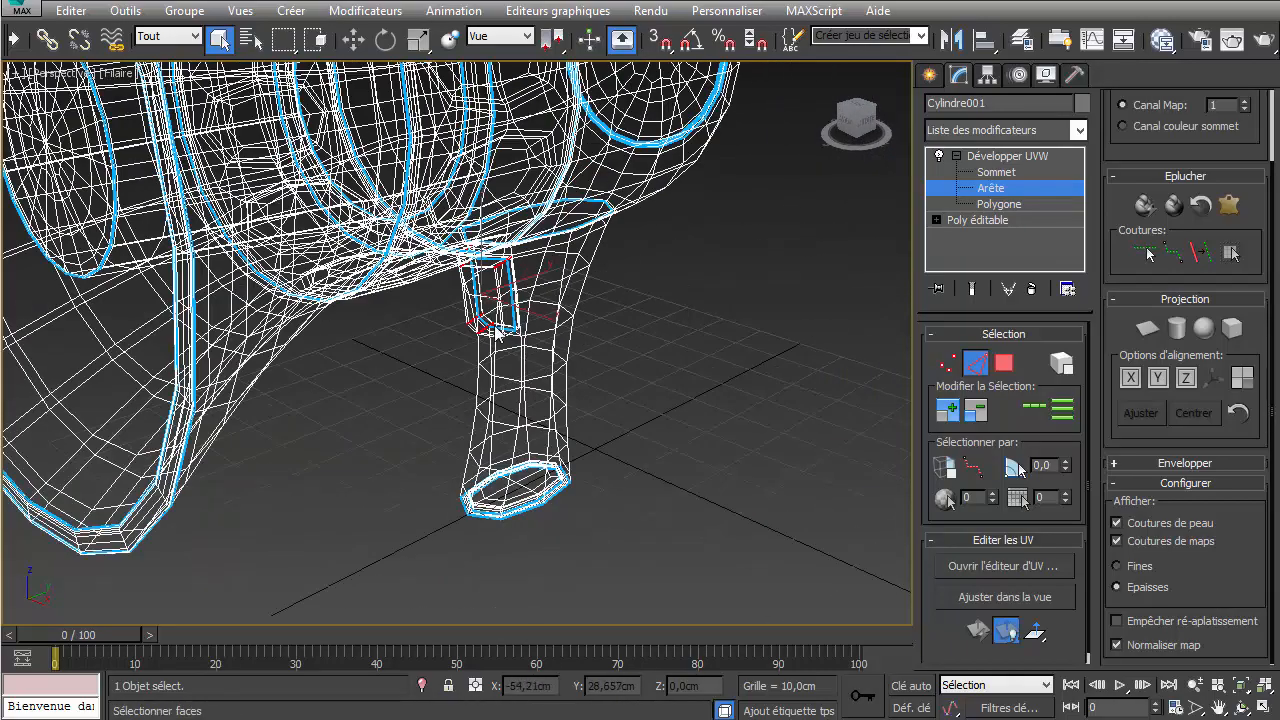
- Add the cross edges at the trigger's bottom rear corner, including the short edges joining them to the seam
{"action": "middle_click_drag", "start_coordinate": [720, 415], "coordinate": [710, 350], "text": "alt"}
{"action": "scroll", "coordinate": [514, 306], "scroll_direction": "up", "scroll_amount": 8}
{"action": "middle_click_drag", "start_coordinate": [534, 343], "coordinate": [543, 474], "text": "alt"}
{"action": "scroll", "coordinate": [543, 474], "scroll_direction": "up", "scroll_amount": 4}
{"action": "scroll", "coordinate": [512, 492], "scroll_direction": "down", "scroll_amount": 1}
{"action": "middle_click_drag", "start_coordinate": [349, 543], "coordinate": [385, 523]}
{"action": "left_click", "coordinate": [585, 403], "text": "ctrl"}
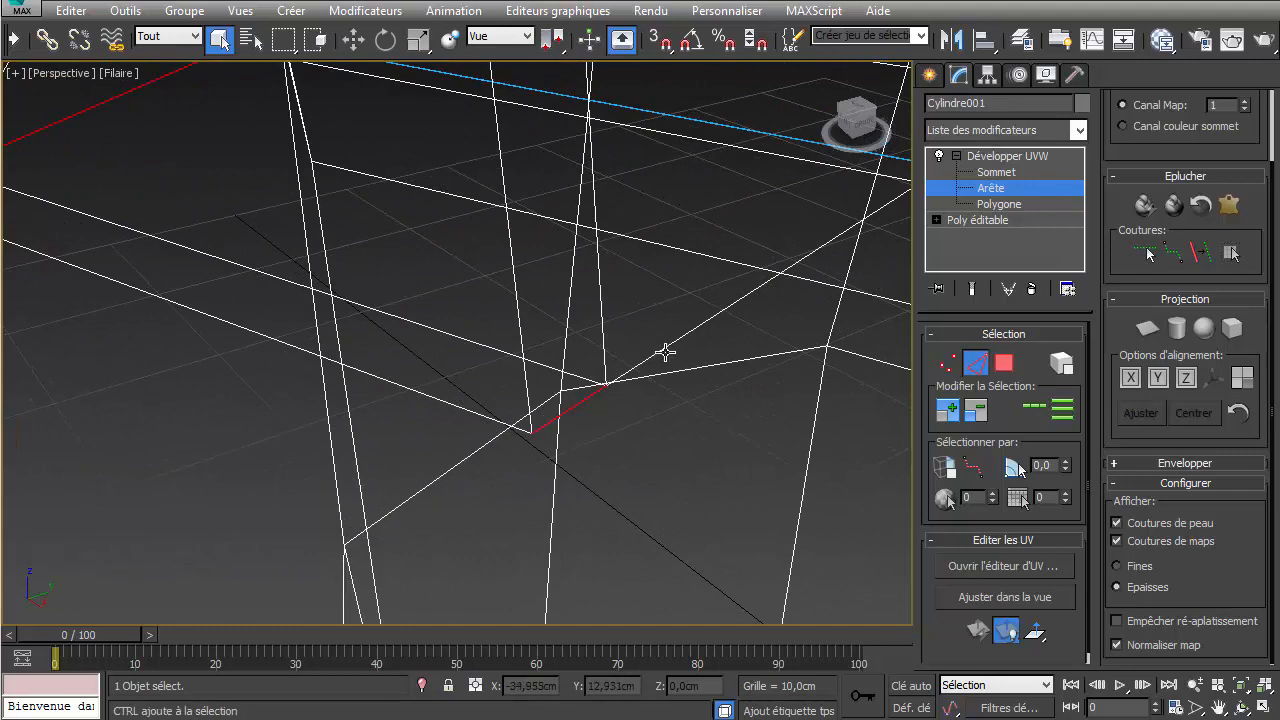
{"action": "left_click", "coordinate": [666, 351], "text": "ctrl"}
{"action": "middle_click_drag", "start_coordinate": [689, 343], "coordinate": [663, 366]}
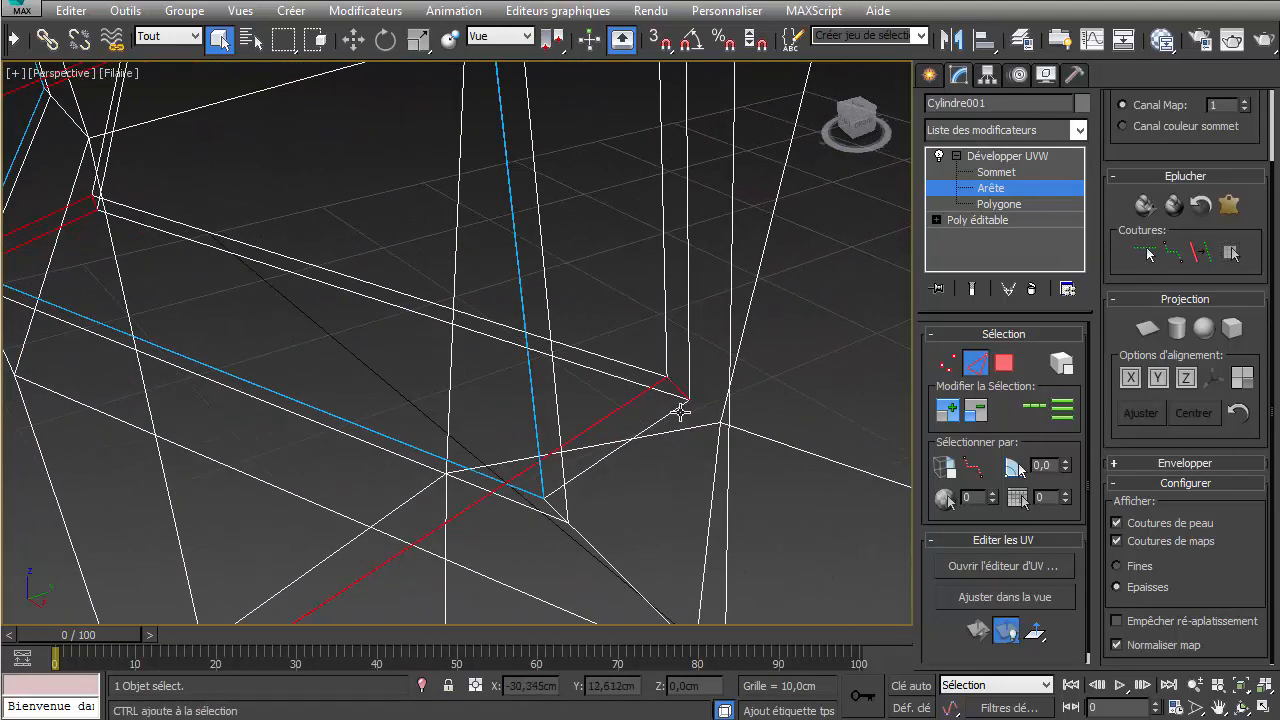
{"action": "scroll", "coordinate": [685, 449], "scroll_direction": "down", "scroll_amount": 2}
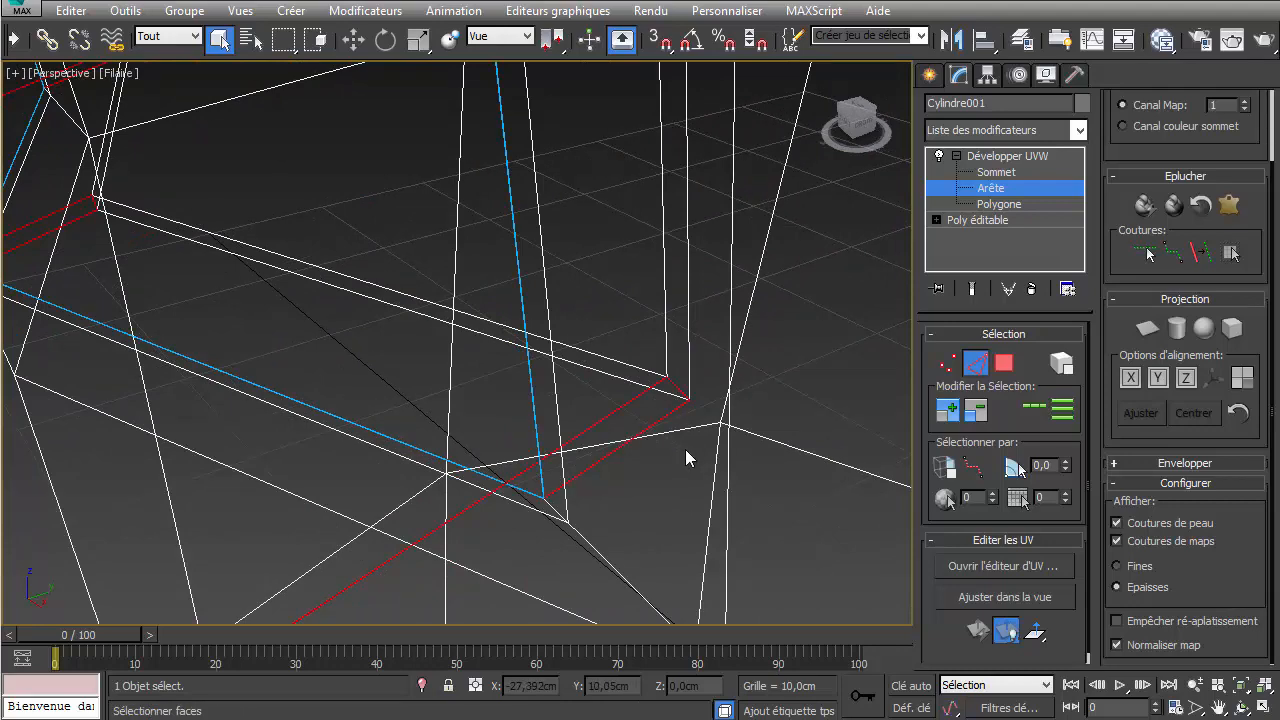
- Add the long cross edge midway up the trigger's side to the edge selection
{"action": "scroll", "coordinate": [685, 449], "scroll_direction": "down", "scroll_amount": 4}
{"action": "middle_click_drag", "start_coordinate": [684, 422], "coordinate": [671, 405]}
{"action": "scroll", "coordinate": [607, 350], "scroll_direction": "up", "scroll_amount": 5}
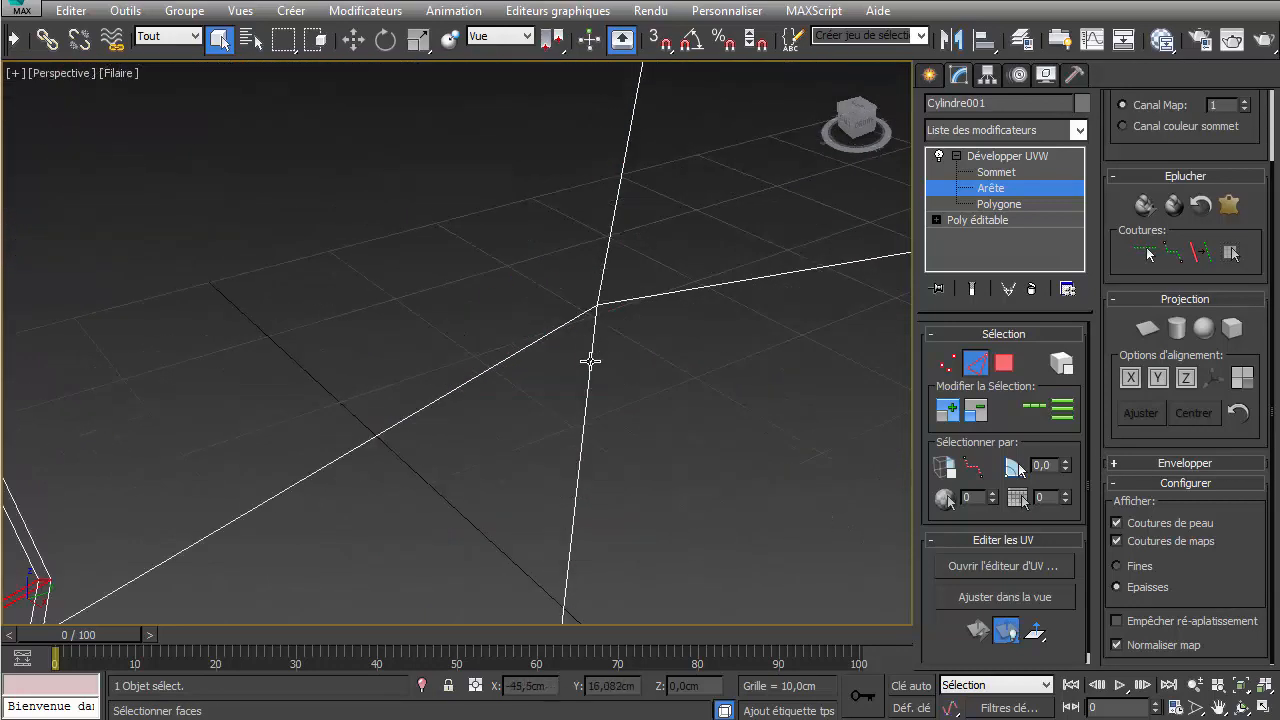
{"action": "scroll", "coordinate": [581, 376], "scroll_direction": "down", "scroll_amount": 5}
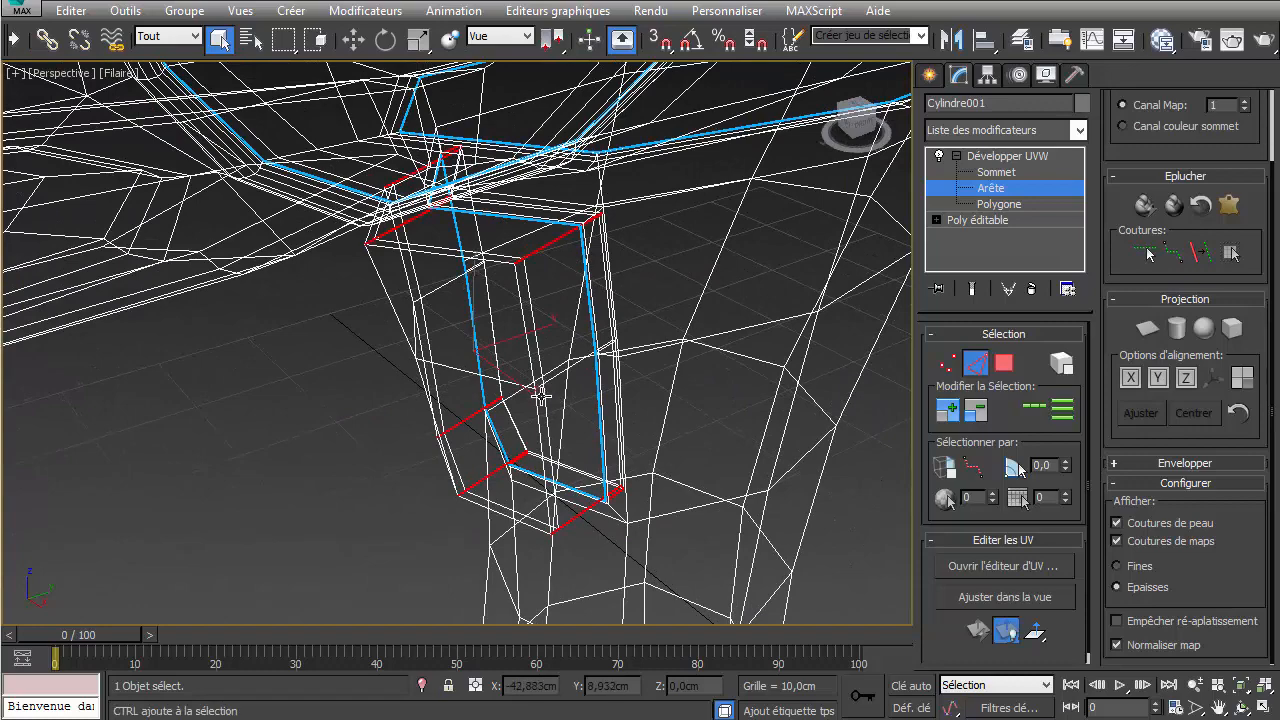
{"action": "scroll", "coordinate": [545, 392], "scroll_direction": "up", "scroll_amount": 1}
{"action": "scroll", "coordinate": [550, 372], "scroll_direction": "up", "scroll_amount": 5}
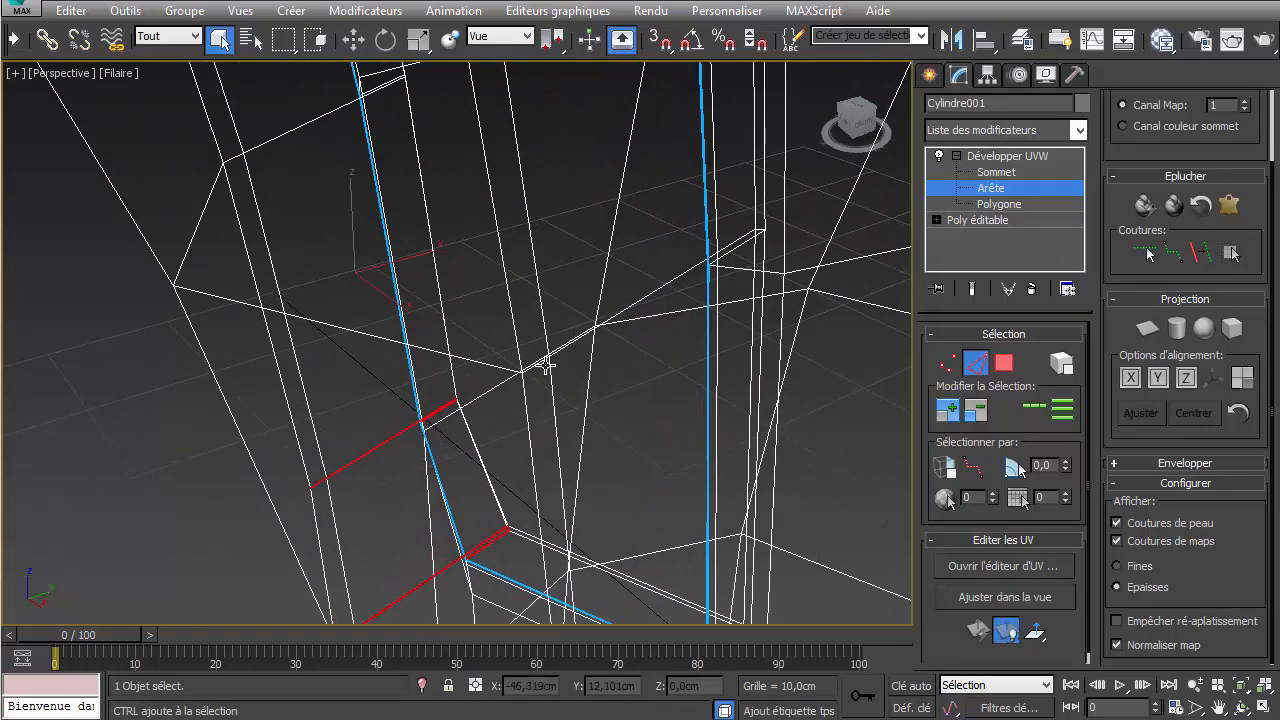
{"action": "scroll", "coordinate": [552, 370], "scroll_direction": "up", "scroll_amount": 1}
{"action": "middle_click_drag", "start_coordinate": [552, 370], "coordinate": [551, 374], "text": "alt"}
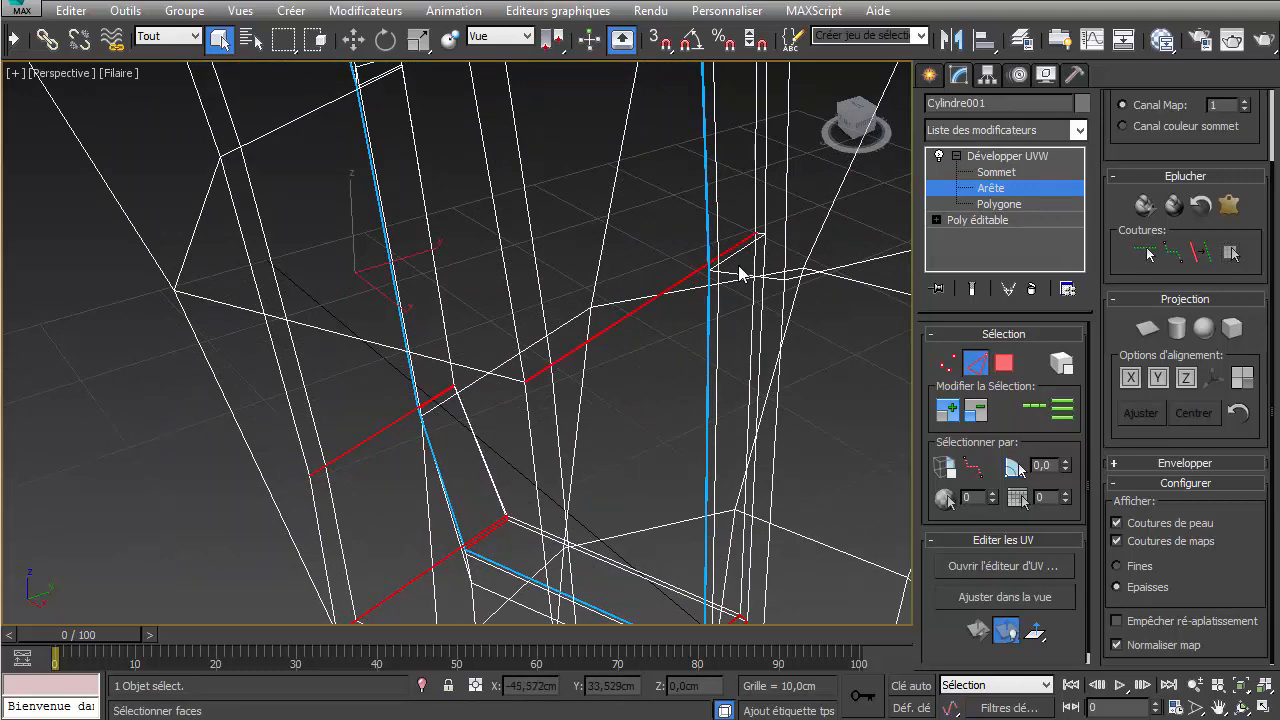
- Add the short edges adjoining the trigger's mid-height cross edge to connect it with the trigger seam
{"action": "middle_click_drag", "start_coordinate": [739, 256], "coordinate": [752, 311], "text": "alt"}
{"action": "key", "text": "z"}
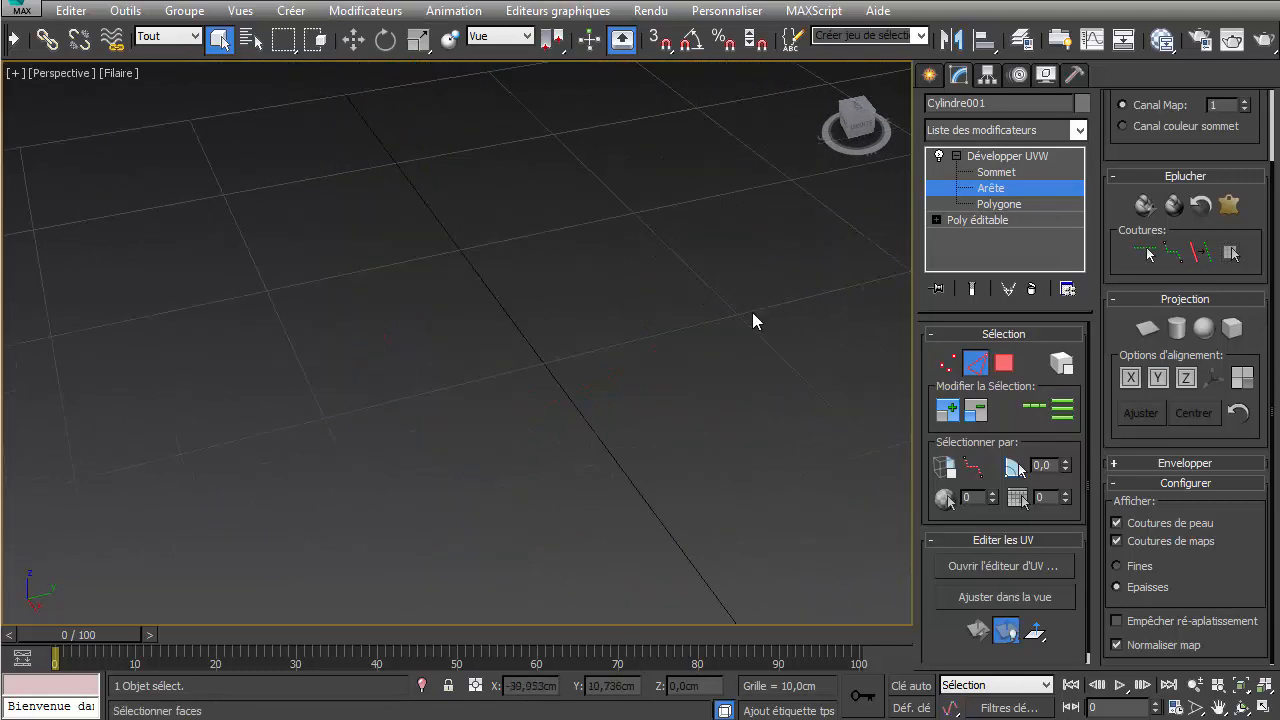
{"action": "scroll", "coordinate": [580, 360], "scroll_direction": "up", "scroll_amount": 10}
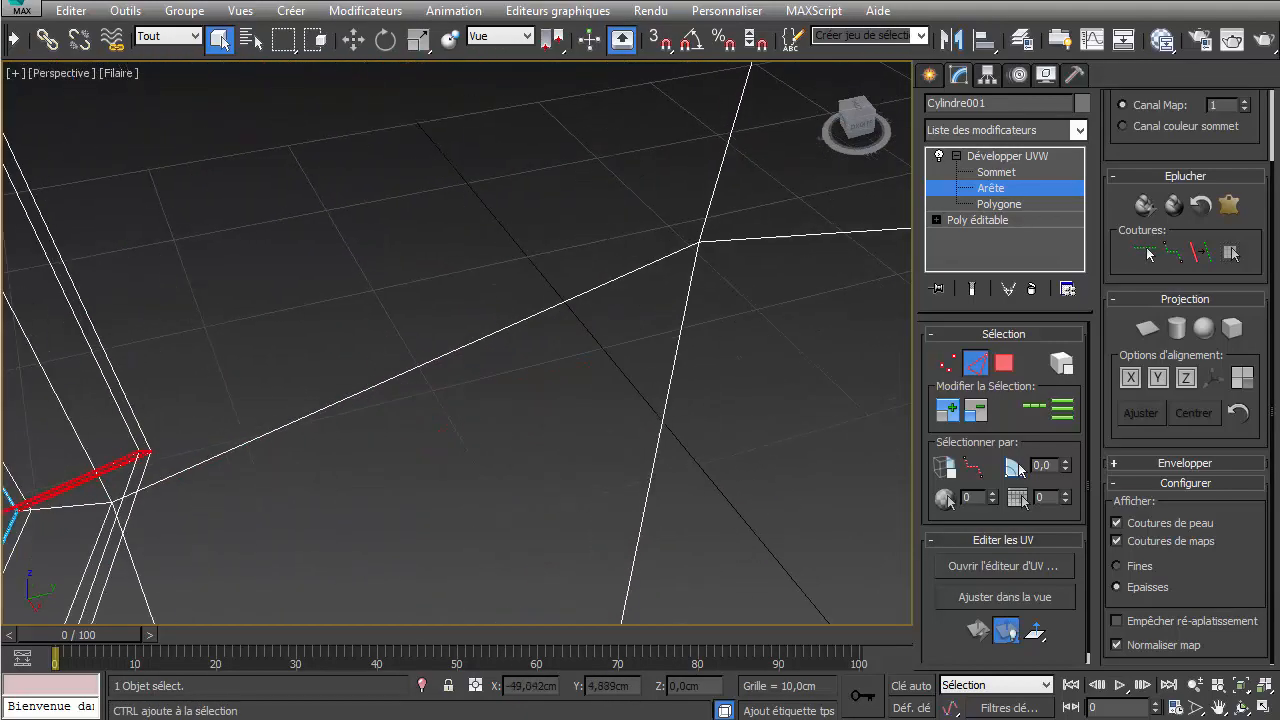
{"action": "scroll", "coordinate": [580, 360], "scroll_direction": "down", "scroll_amount": 4}
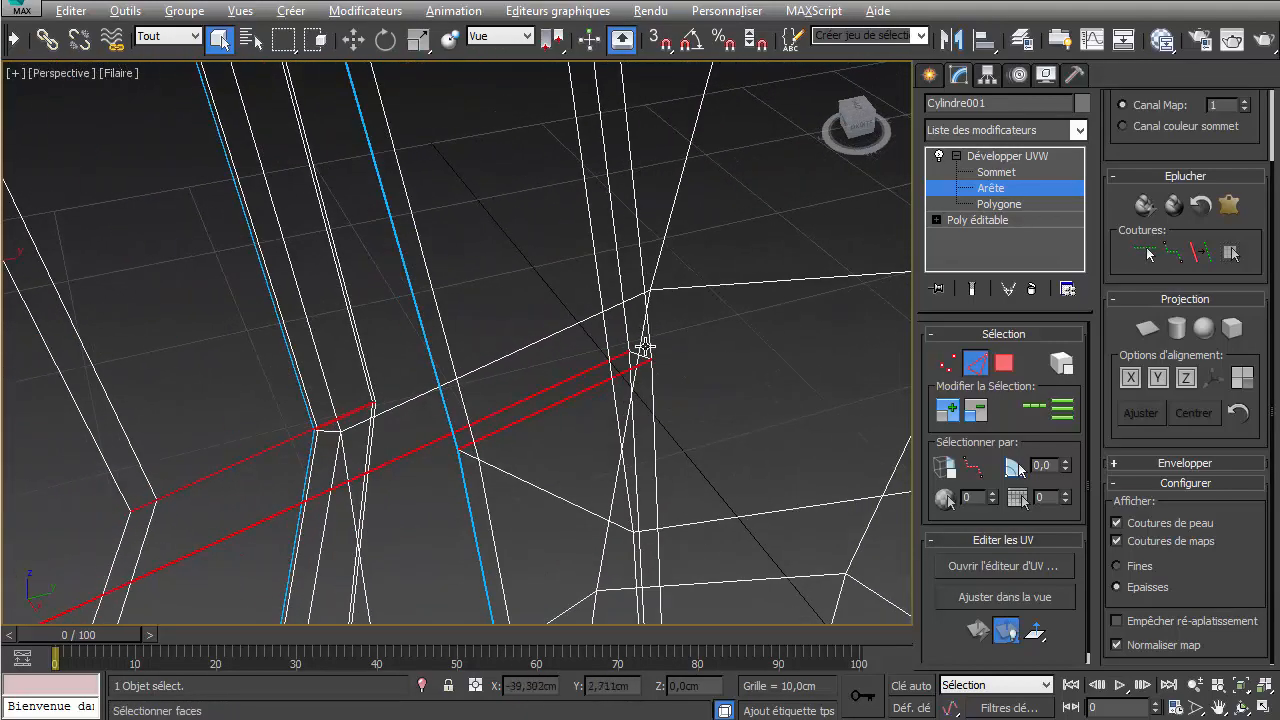
{"action": "middle_click_drag", "start_coordinate": [644, 346], "coordinate": [634, 340], "text": "alt"}
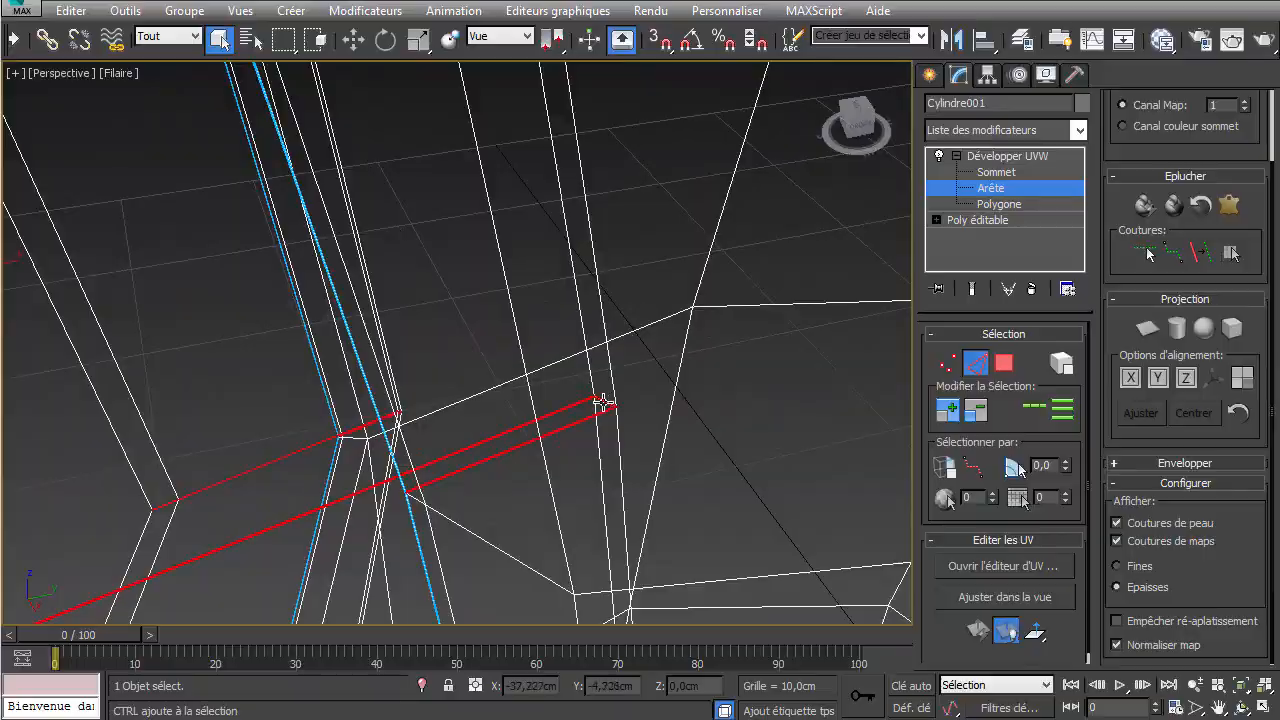
- Check the trigger's selected cross edges all around, return to shaded display, convert them into seams and clear the selection
{"action": "scroll", "coordinate": [600, 450], "scroll_direction": "down", "scroll_amount": 10}
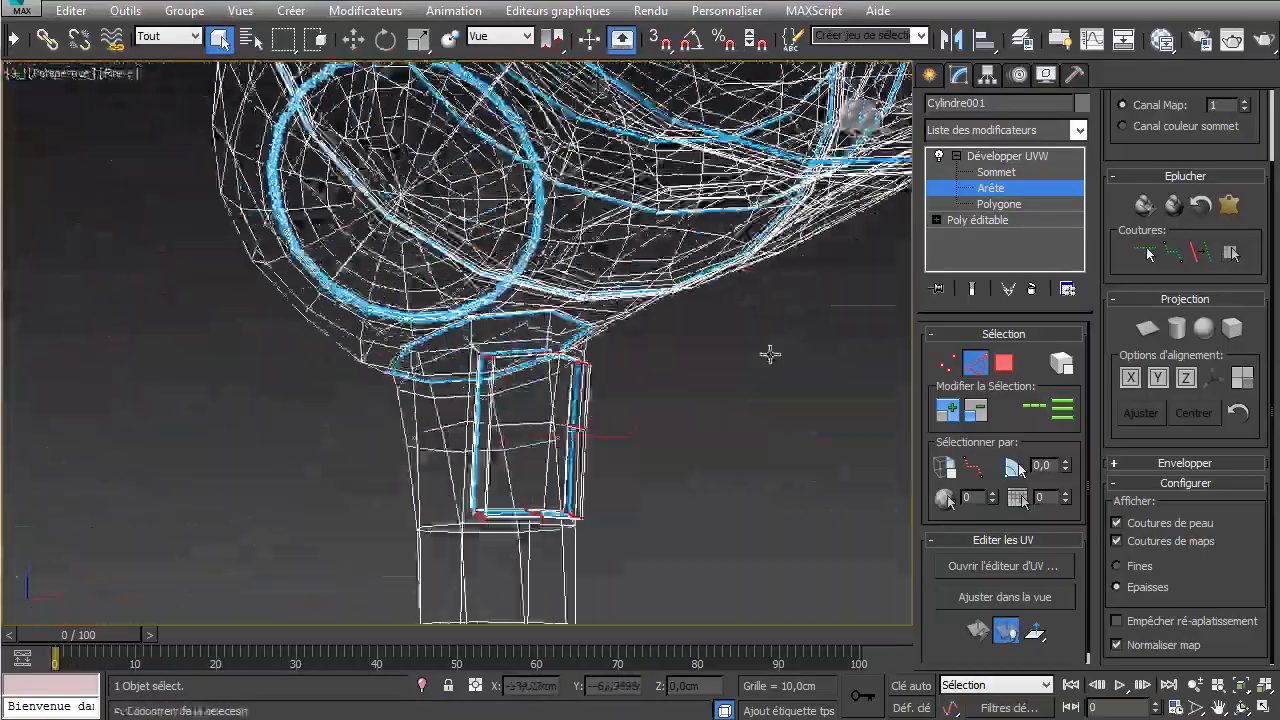
{"action": "middle_click_drag", "start_coordinate": [770, 354], "coordinate": [628, 398], "text": "alt"}
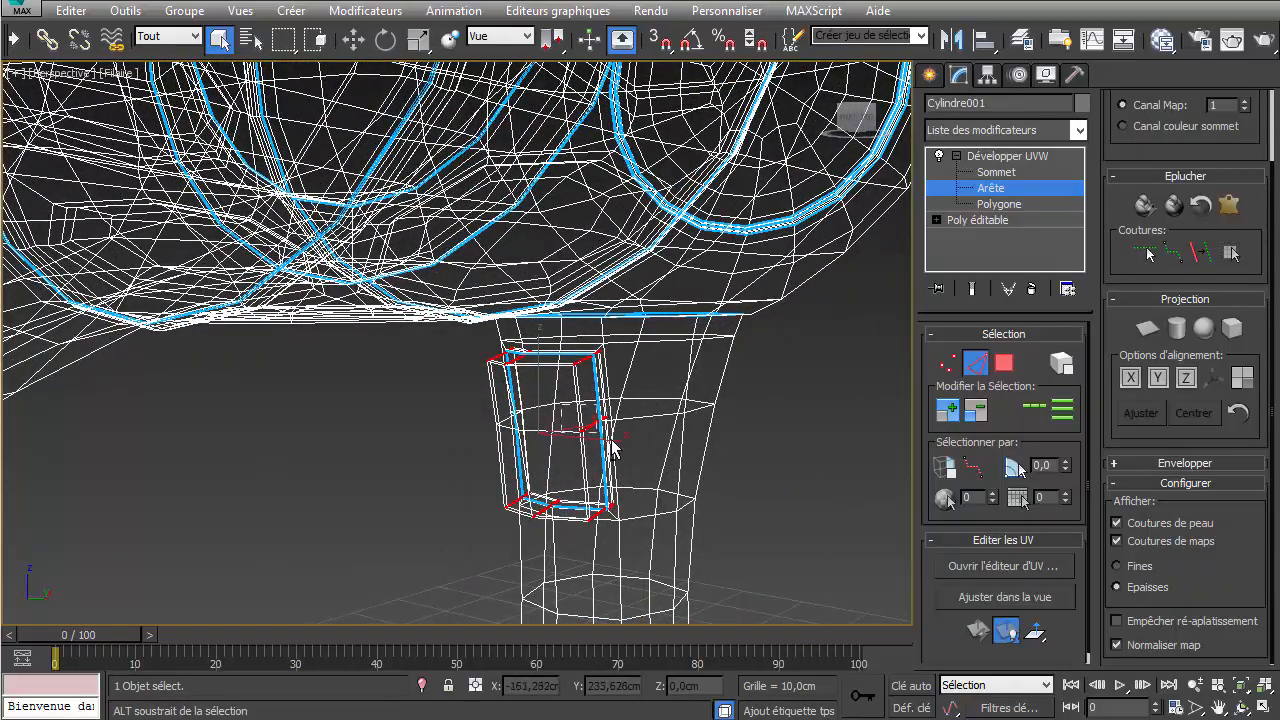
{"action": "middle_click_drag", "start_coordinate": [624, 443], "coordinate": [822, 443], "text": "alt"}
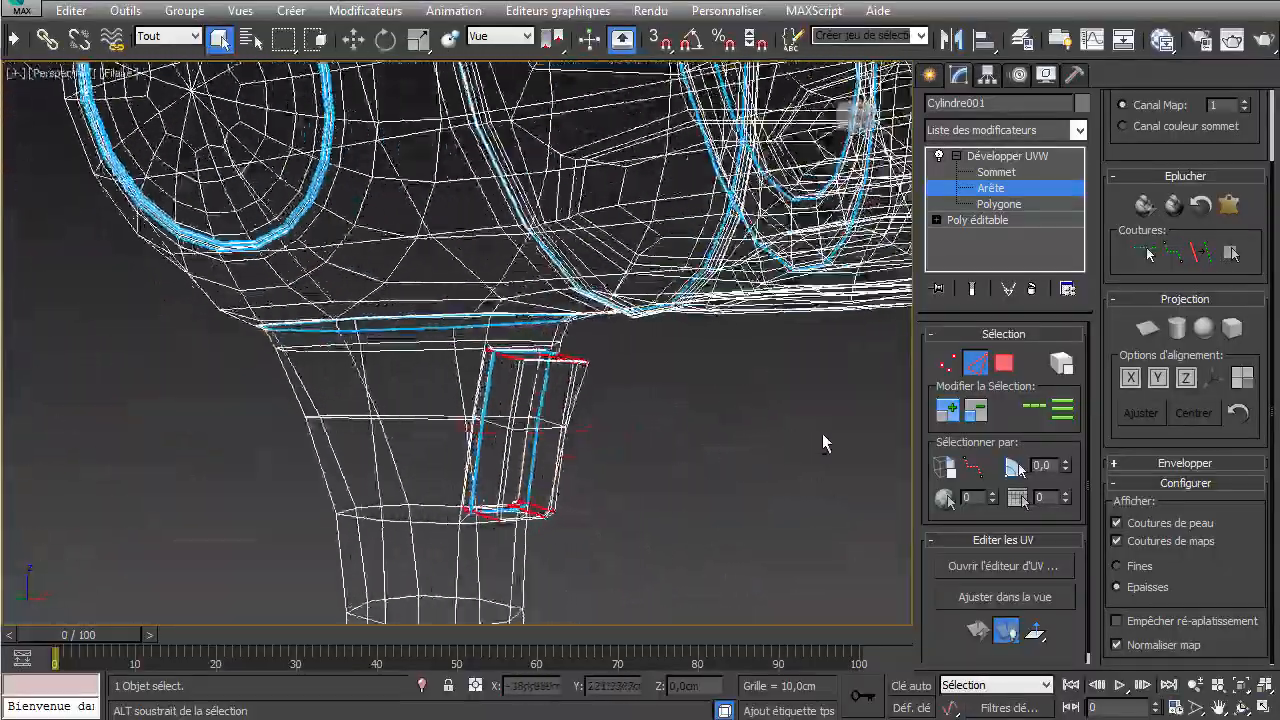
{"action": "middle_click_drag", "start_coordinate": [534, 415], "coordinate": [486, 352], "text": "alt"}
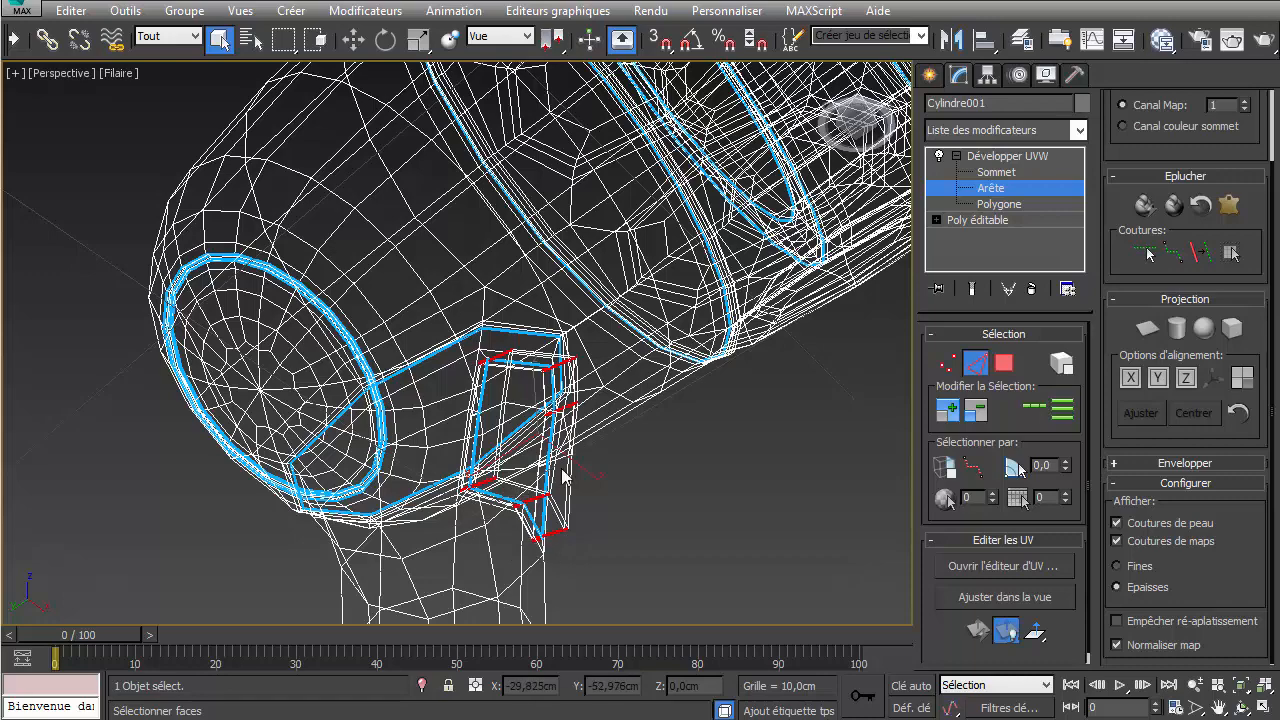
{"action": "scroll", "coordinate": [563, 476], "scroll_direction": "up", "scroll_amount": 5}
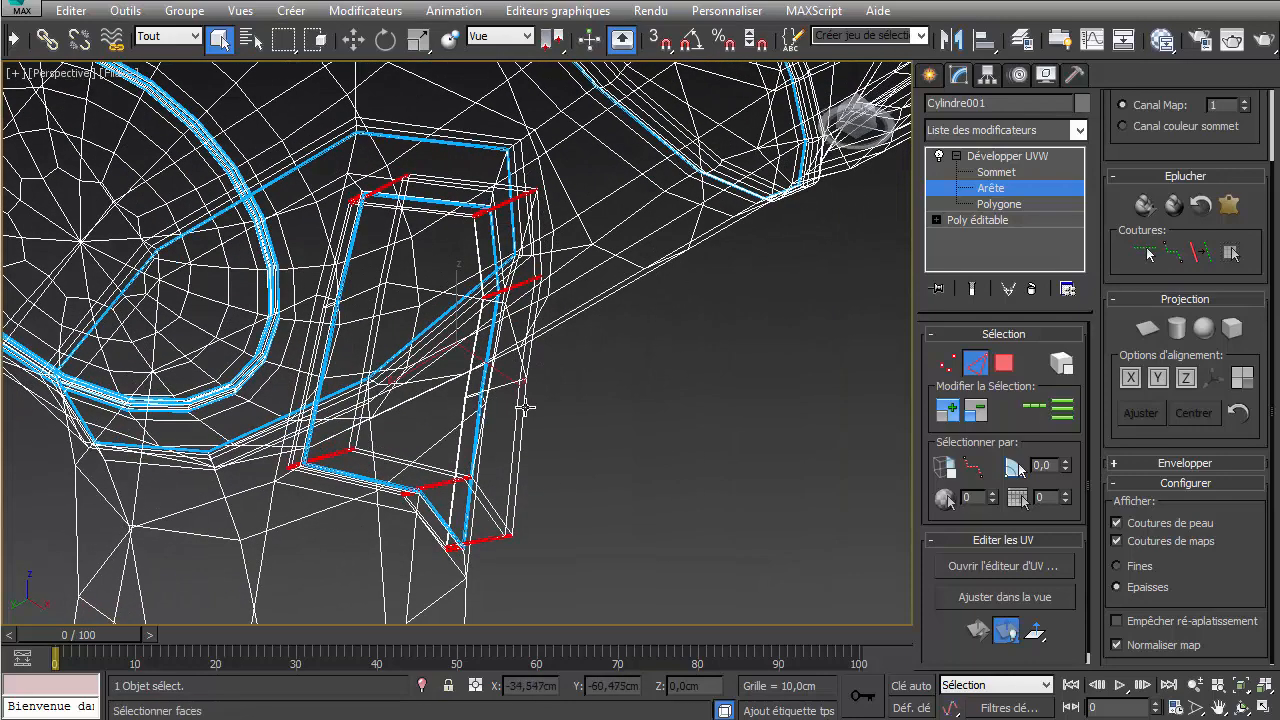
{"action": "key", "text": "F3"}
{"action": "scroll", "coordinate": [545, 440], "scroll_direction": "down", "scroll_amount": 3}
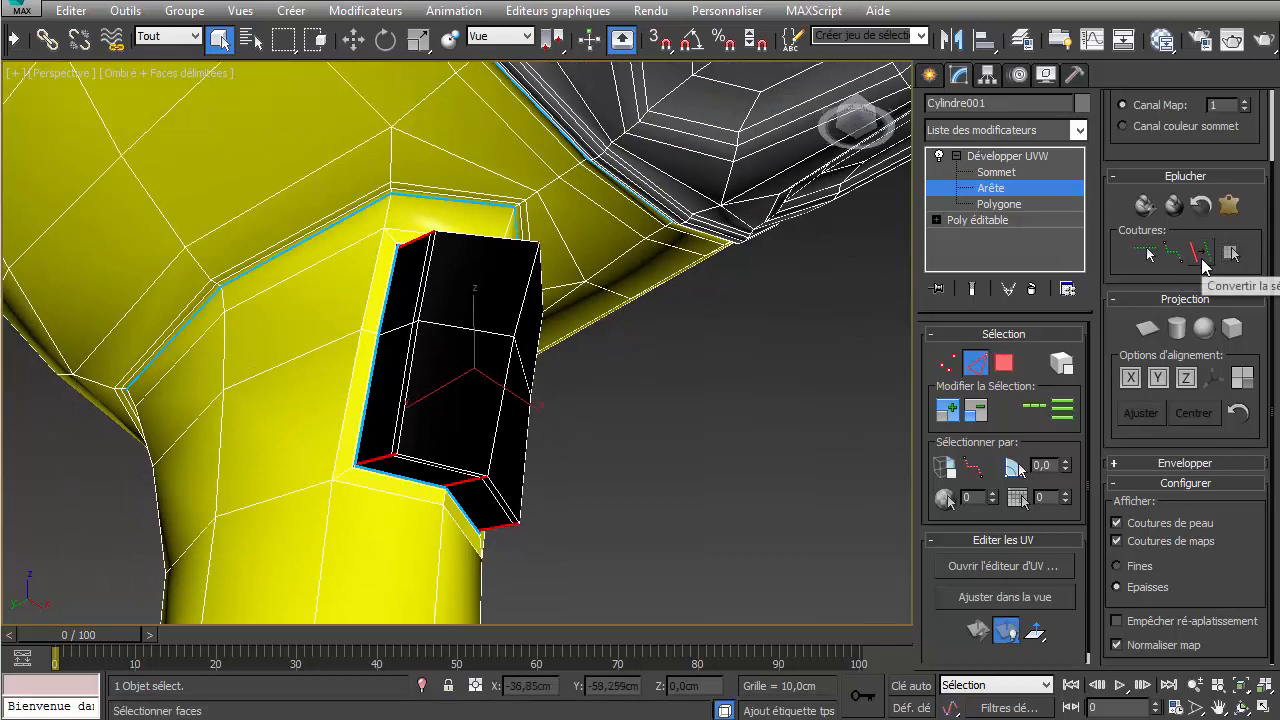
{"action": "left_click", "coordinate": [1200, 256]}
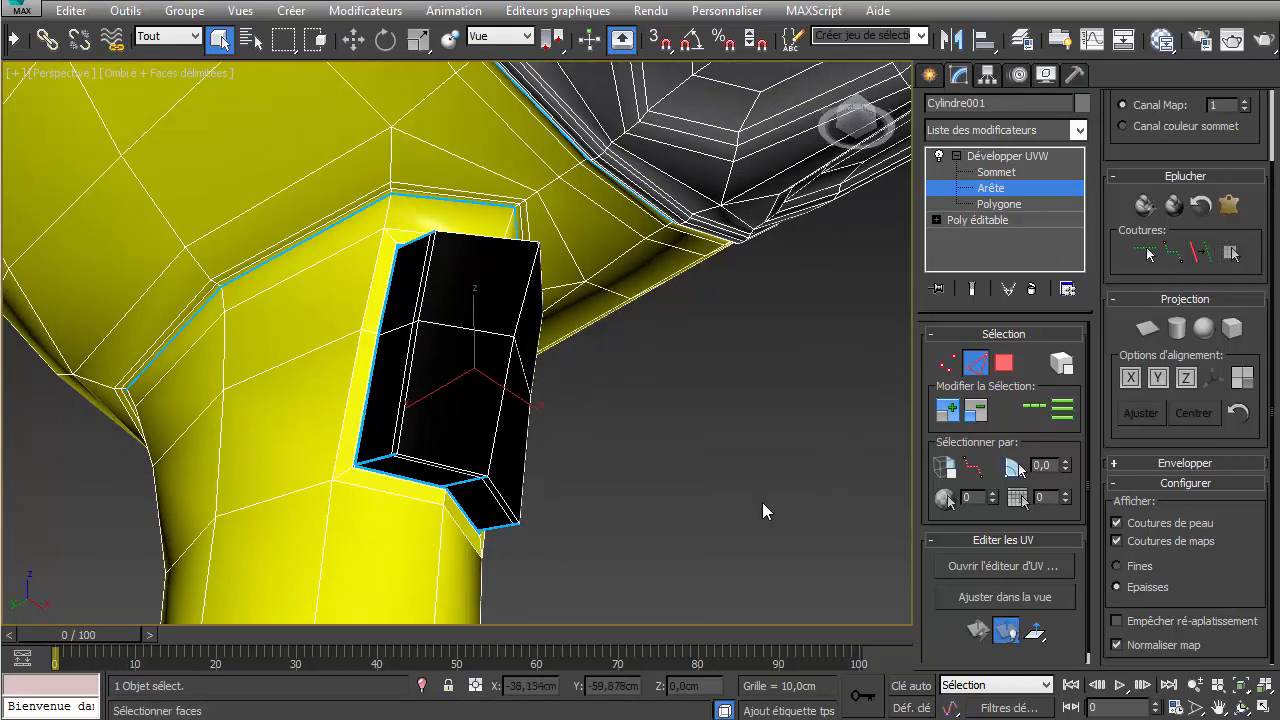
{"action": "left_click", "coordinate": [643, 468]}
- Start a point-to-point seam at the collar seam atop the handle and run it down the handle's rear to about mid-height
{"action": "scroll", "coordinate": [596, 463], "scroll_direction": "down", "scroll_amount": 4}
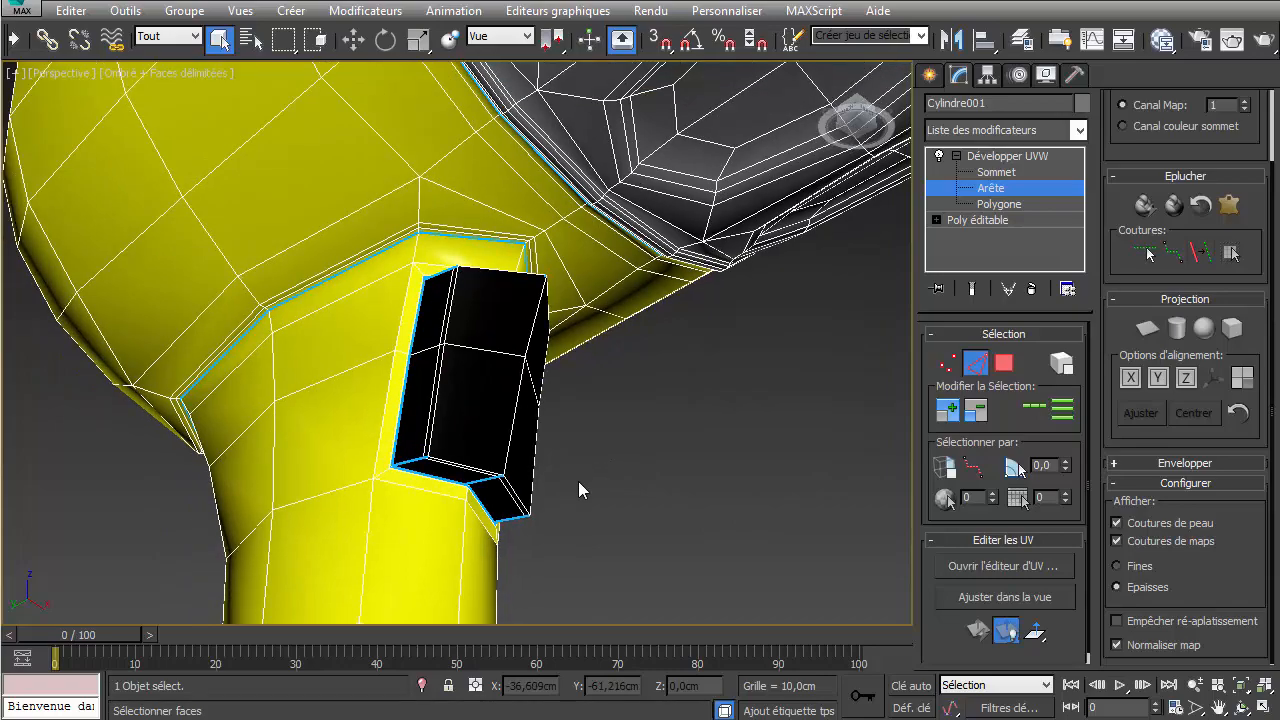
{"action": "scroll", "coordinate": [584, 440], "scroll_direction": "down", "scroll_amount": 4}
{"action": "middle_click_drag", "start_coordinate": [566, 422], "coordinate": [726, 346]}
{"action": "scroll", "coordinate": [651, 378], "scroll_direction": "up", "scroll_amount": 1}
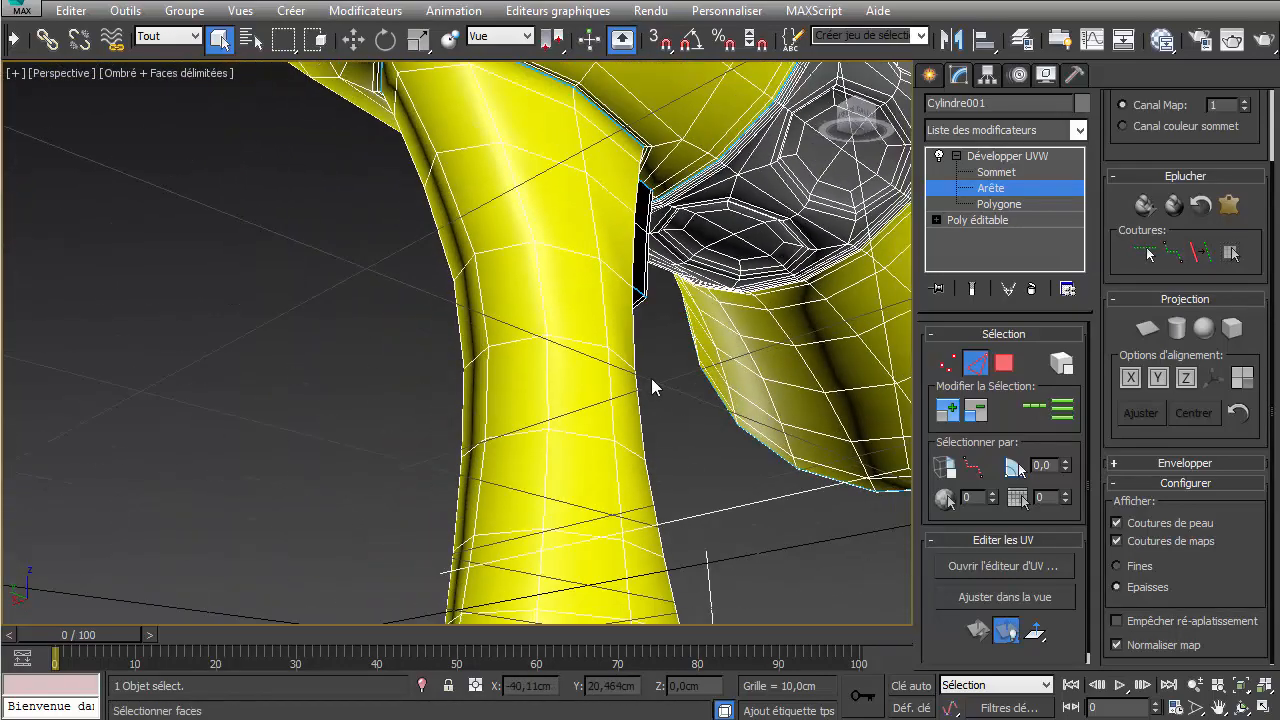
{"action": "middle_click_drag", "start_coordinate": [651, 378], "coordinate": [714, 252]}
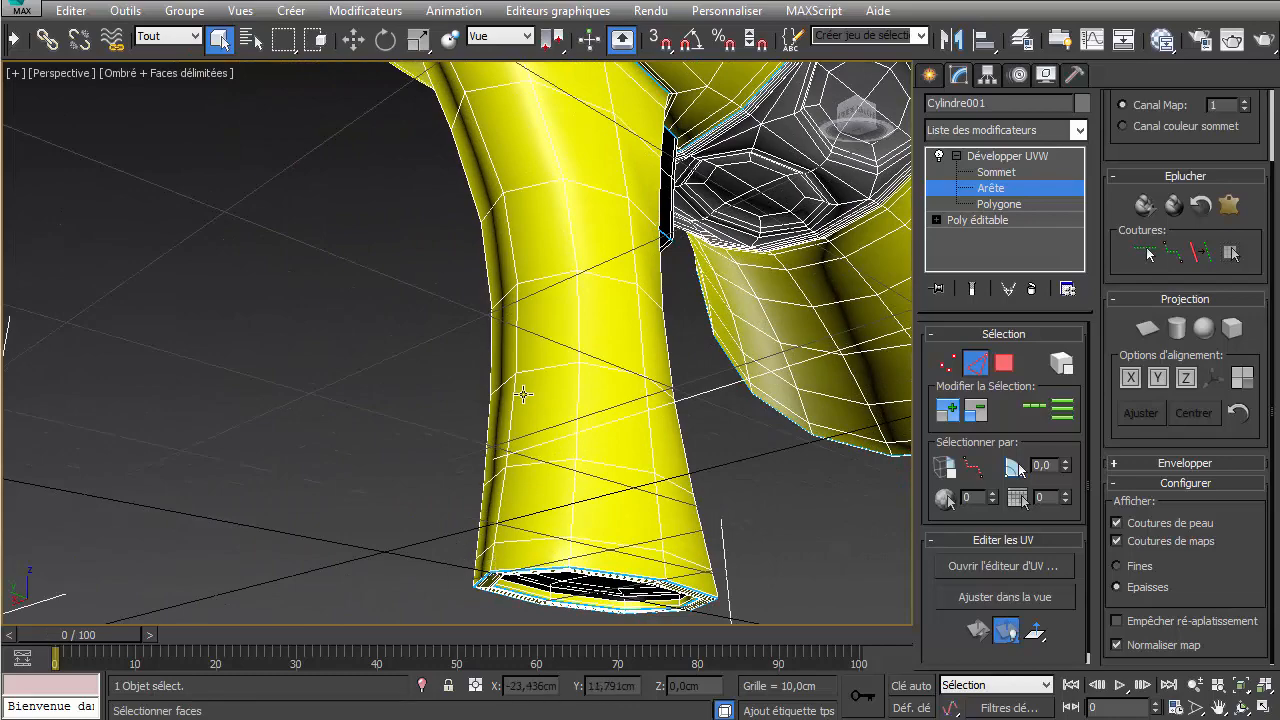
{"action": "middle_click_drag", "start_coordinate": [474, 134], "coordinate": [529, 246]}
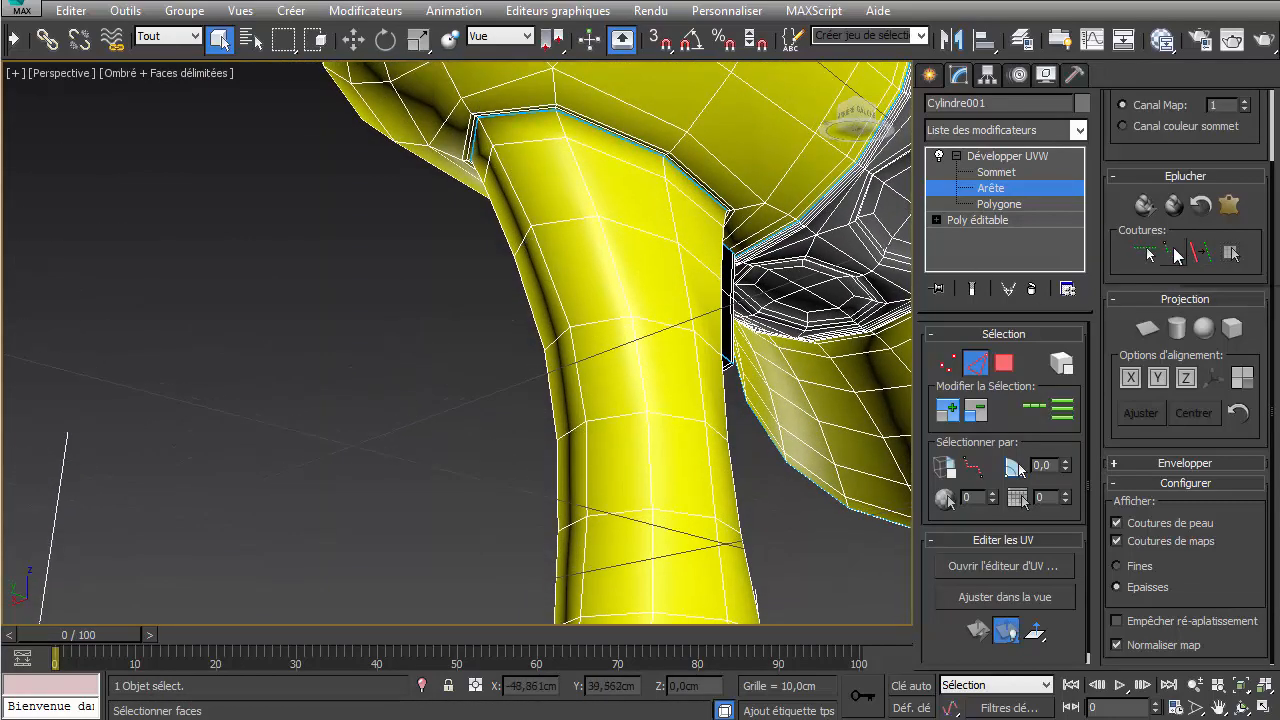
{"action": "left_click", "coordinate": [1173, 253]}
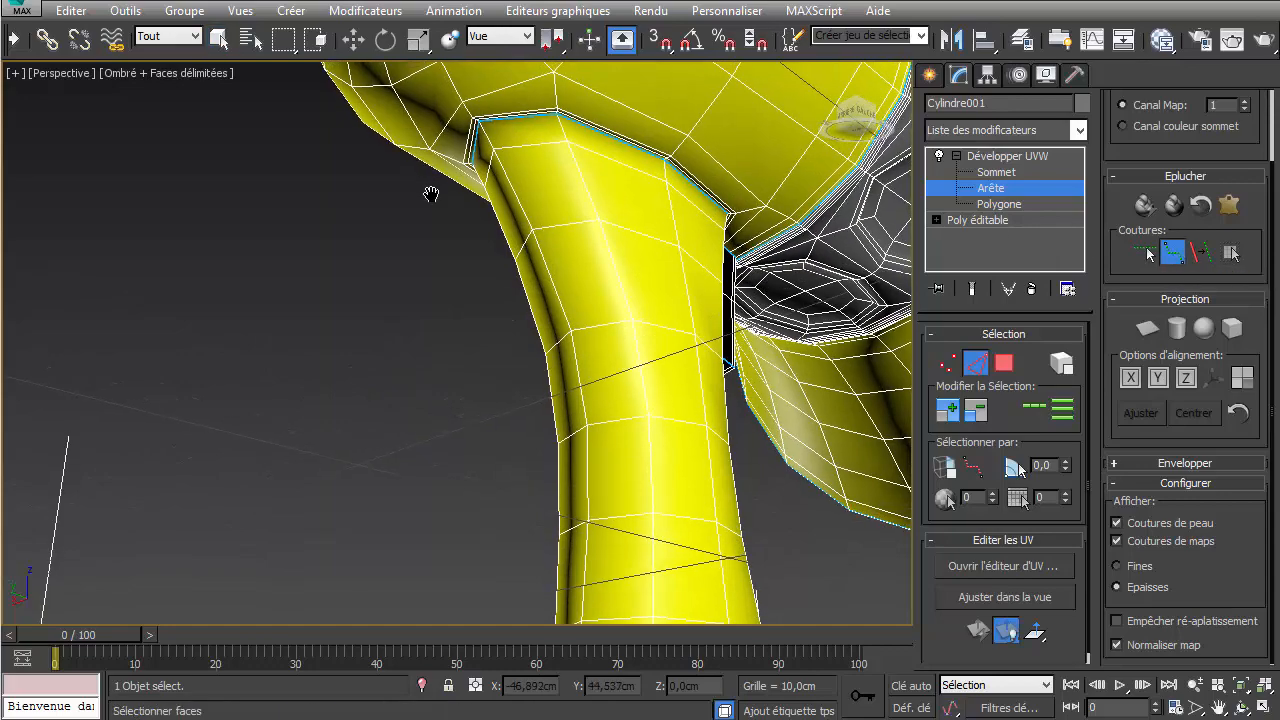
{"action": "middle_click_drag", "start_coordinate": [431, 194], "coordinate": [578, 245]}
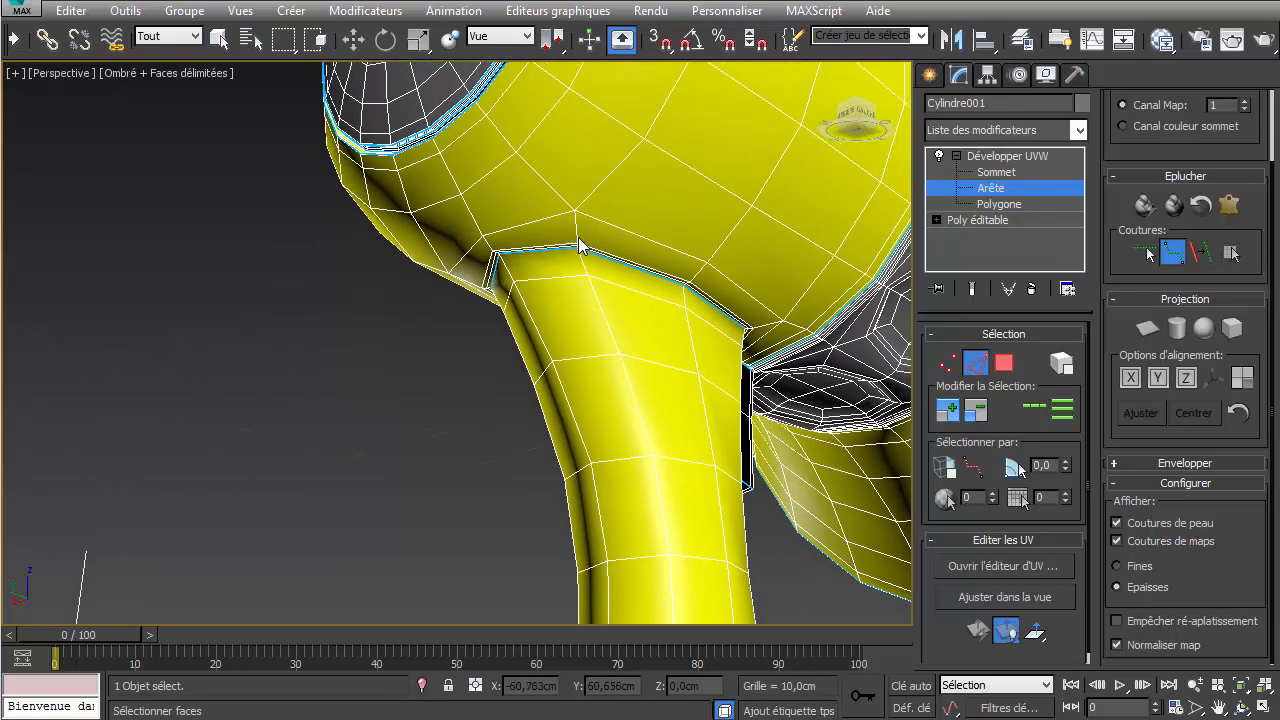
{"action": "scroll", "coordinate": [560, 242], "scroll_direction": "up", "scroll_amount": 3}
{"action": "scroll", "coordinate": [488, 305], "scroll_direction": "up", "scroll_amount": 3}
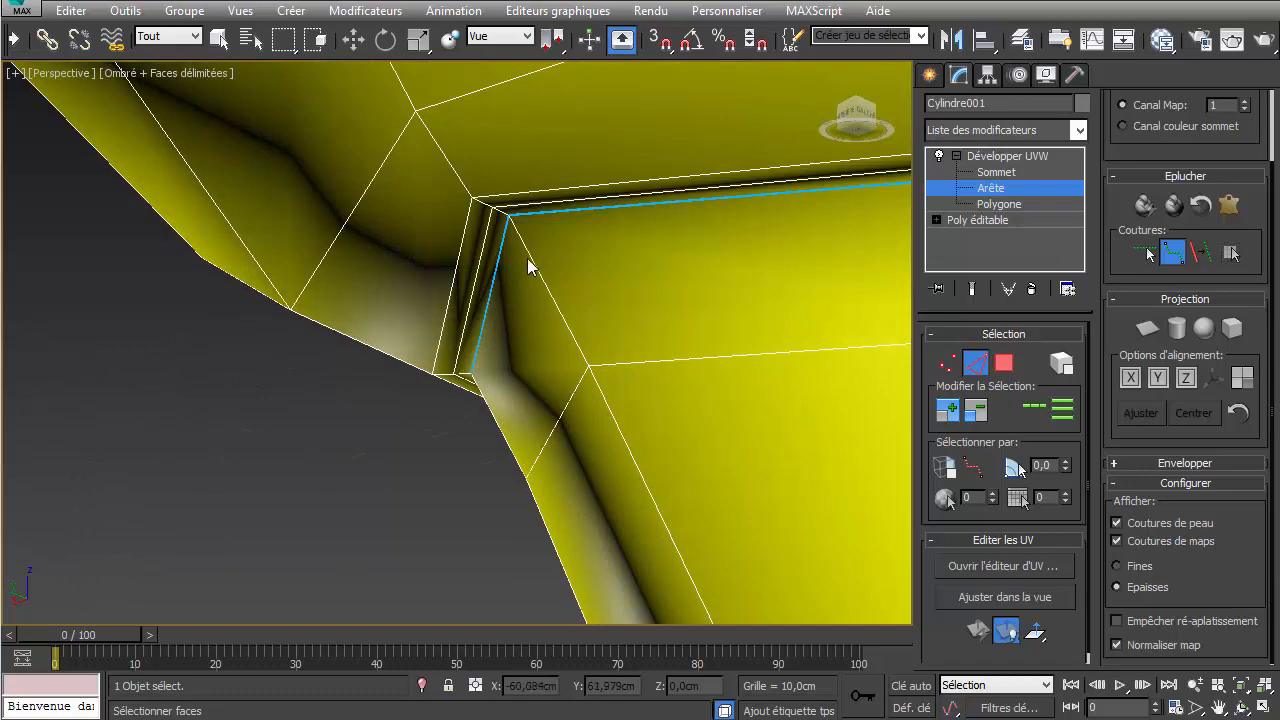
{"action": "scroll", "coordinate": [535, 282], "scroll_direction": "down", "scroll_amount": 6}
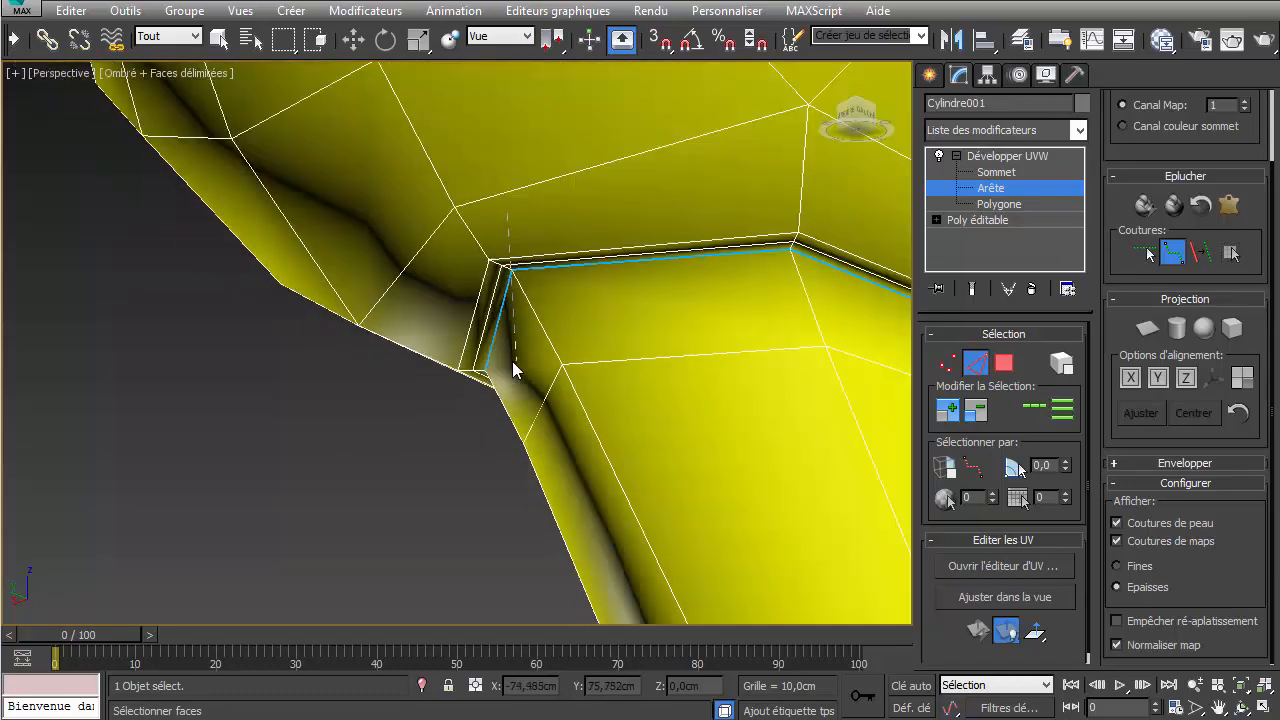
{"action": "middle_click_drag", "start_coordinate": [515, 519], "coordinate": [468, 240]}
{"action": "left_click", "coordinate": [619, 383]}
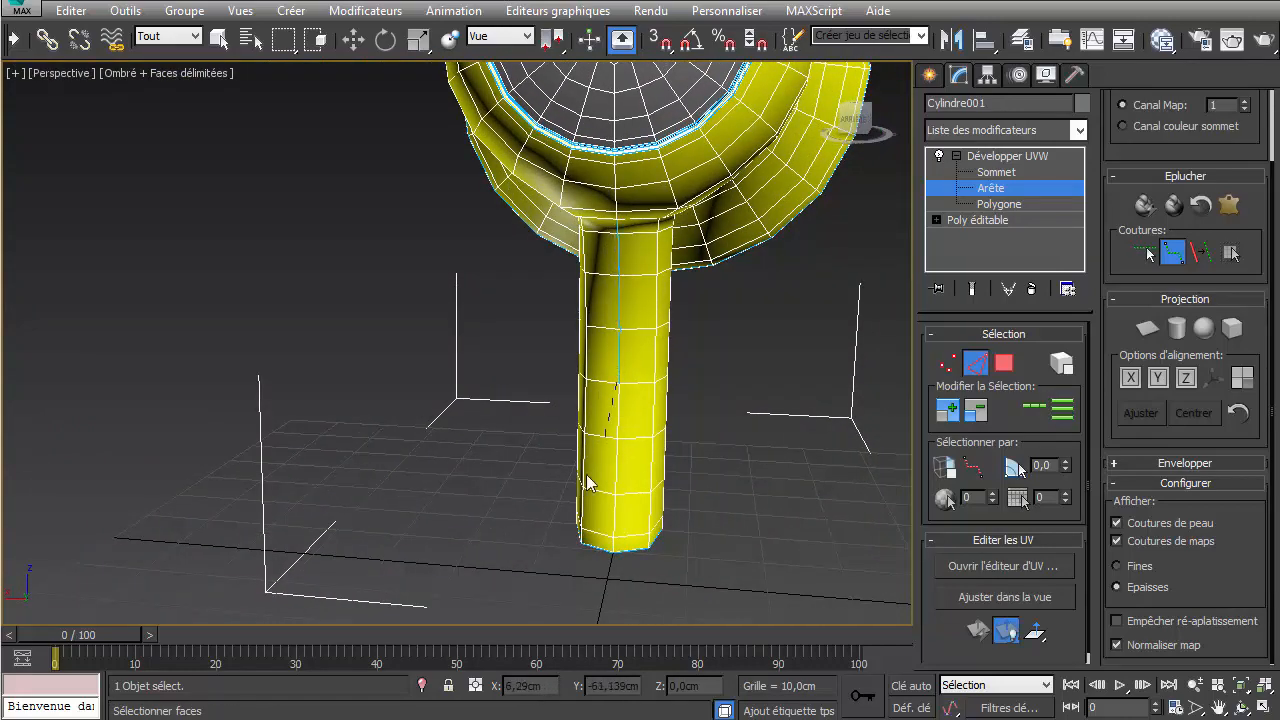
- Extend the handle's rear seam down to the seam around its bottom rim and end it there
{"action": "middle_click_drag", "start_coordinate": [614, 557], "coordinate": [587, 370], "text": "alt"}
{"action": "scroll", "coordinate": [523, 355], "scroll_direction": "up", "scroll_amount": 10}
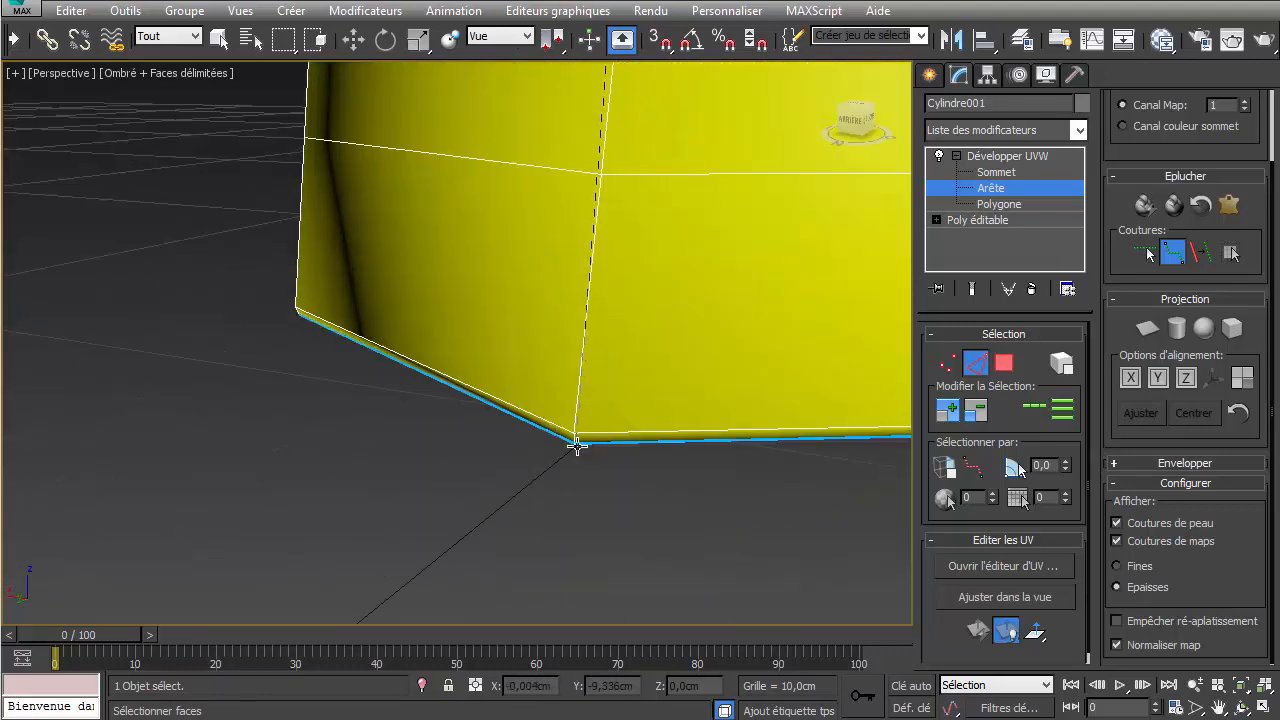
{"action": "left_click", "coordinate": [573, 445]}
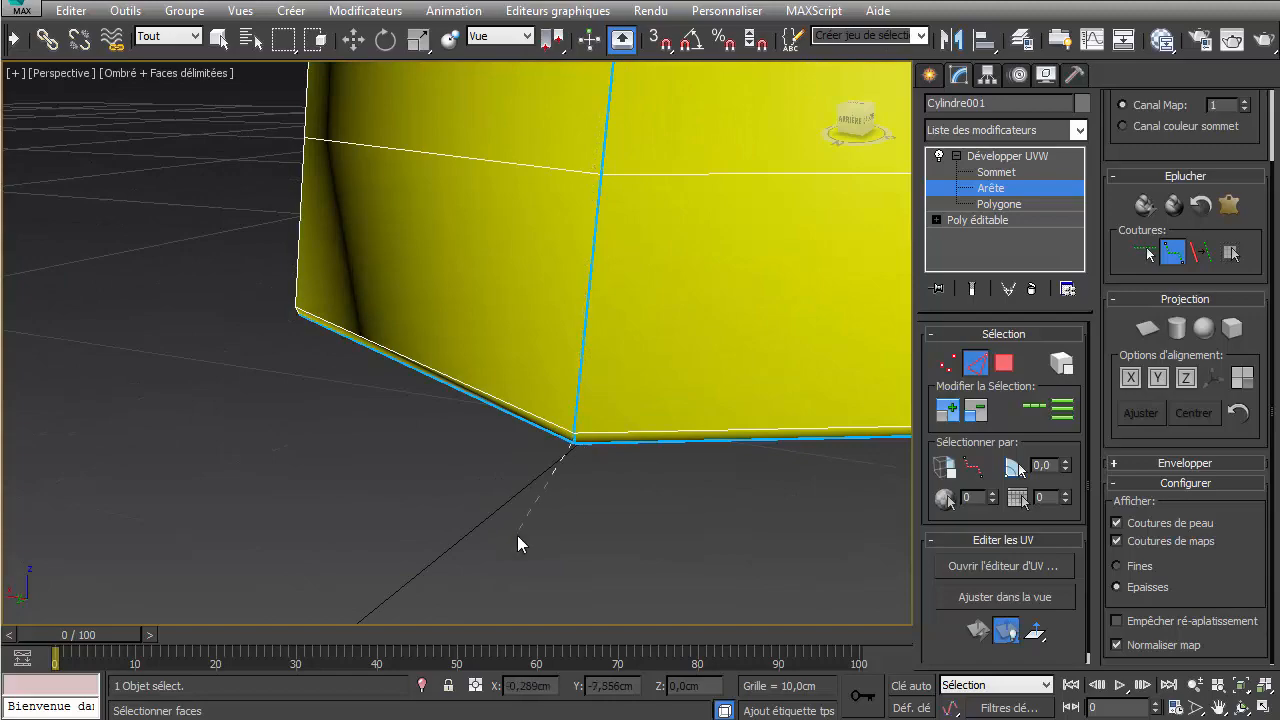
{"action": "scroll", "coordinate": [530, 456], "scroll_direction": "down", "scroll_amount": 8}
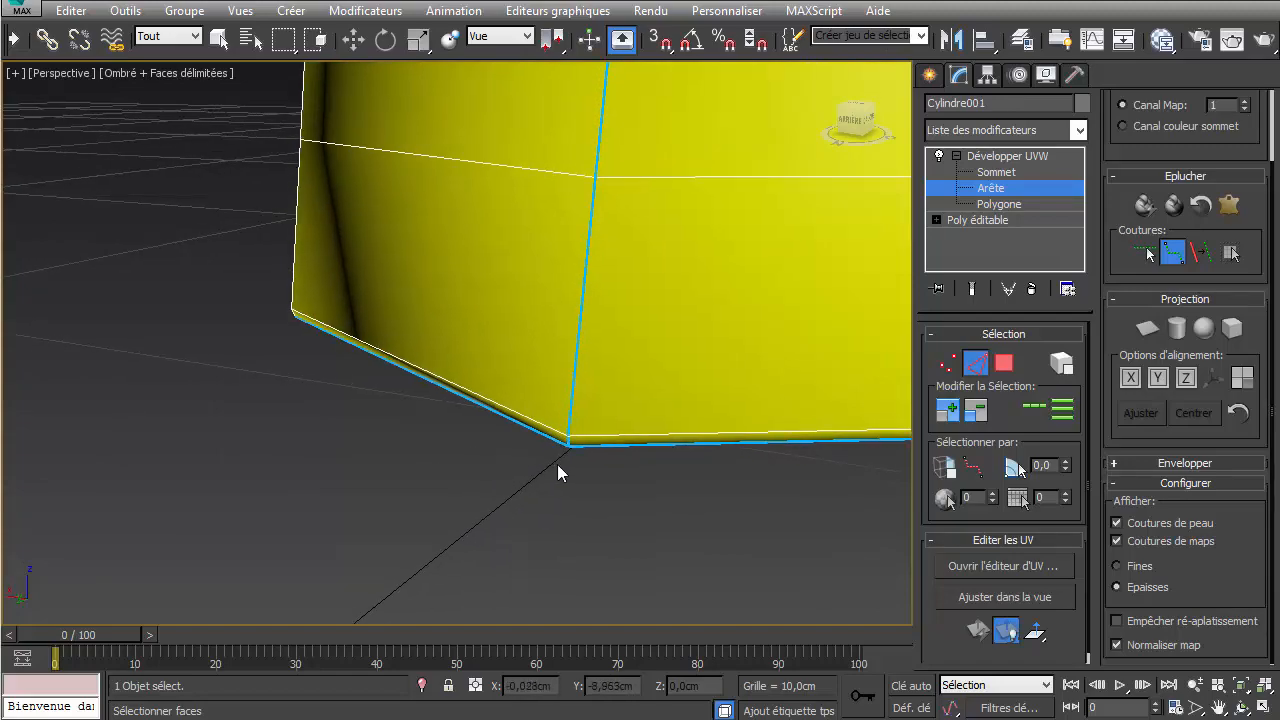
{"action": "middle_click_drag", "start_coordinate": [712, 274], "coordinate": [610, 350], "text": "alt"}
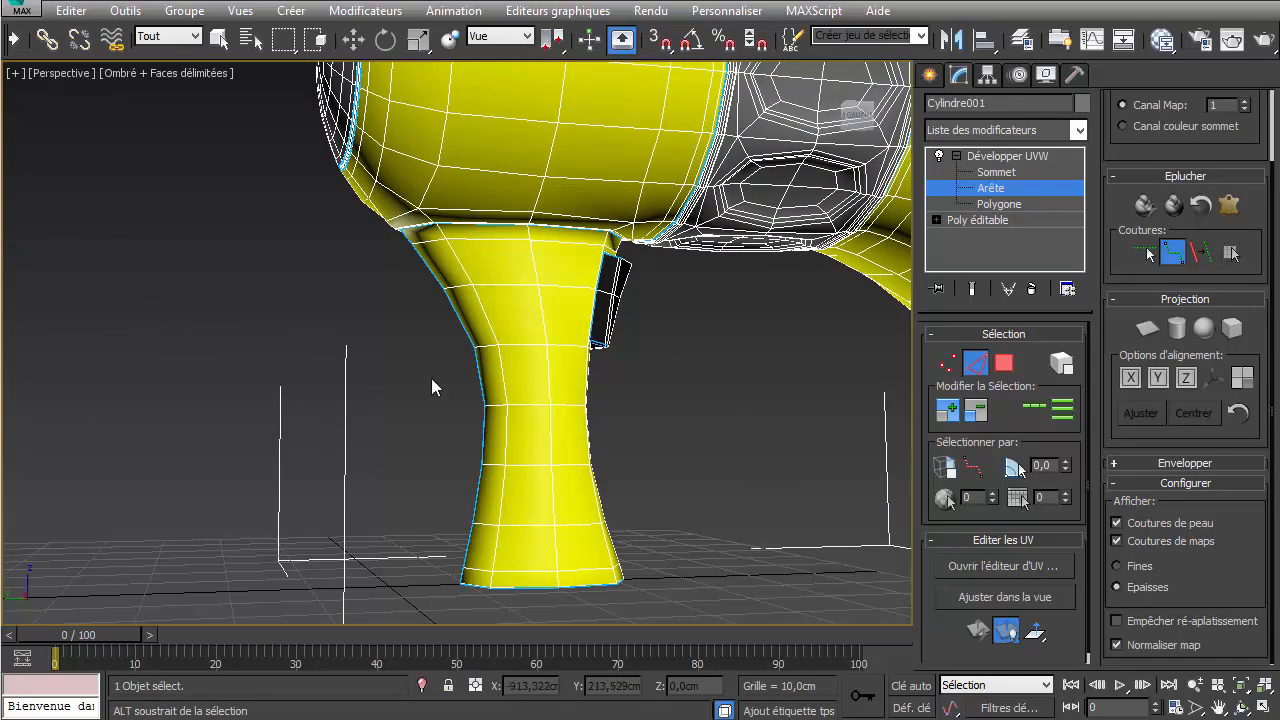
- Draw a point-to-point seam from the handle's rear collar corner up across the yellow body to the rear cap's outer rim seam
{"action": "middle_click_drag", "start_coordinate": [629, 306], "coordinate": [679, 441], "text": "alt"}
{"action": "scroll", "coordinate": [555, 216], "scroll_direction": "up", "scroll_amount": 3}
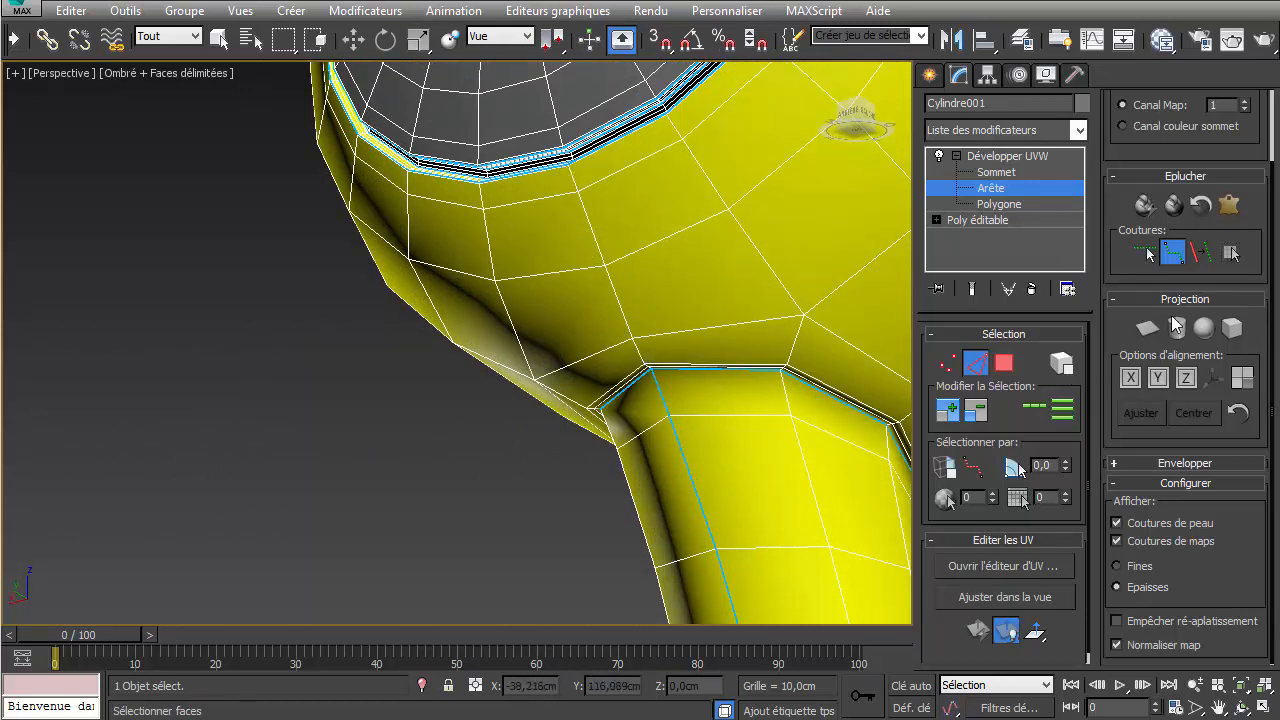
{"action": "scroll", "coordinate": [647, 368], "scroll_direction": "up", "scroll_amount": 3}
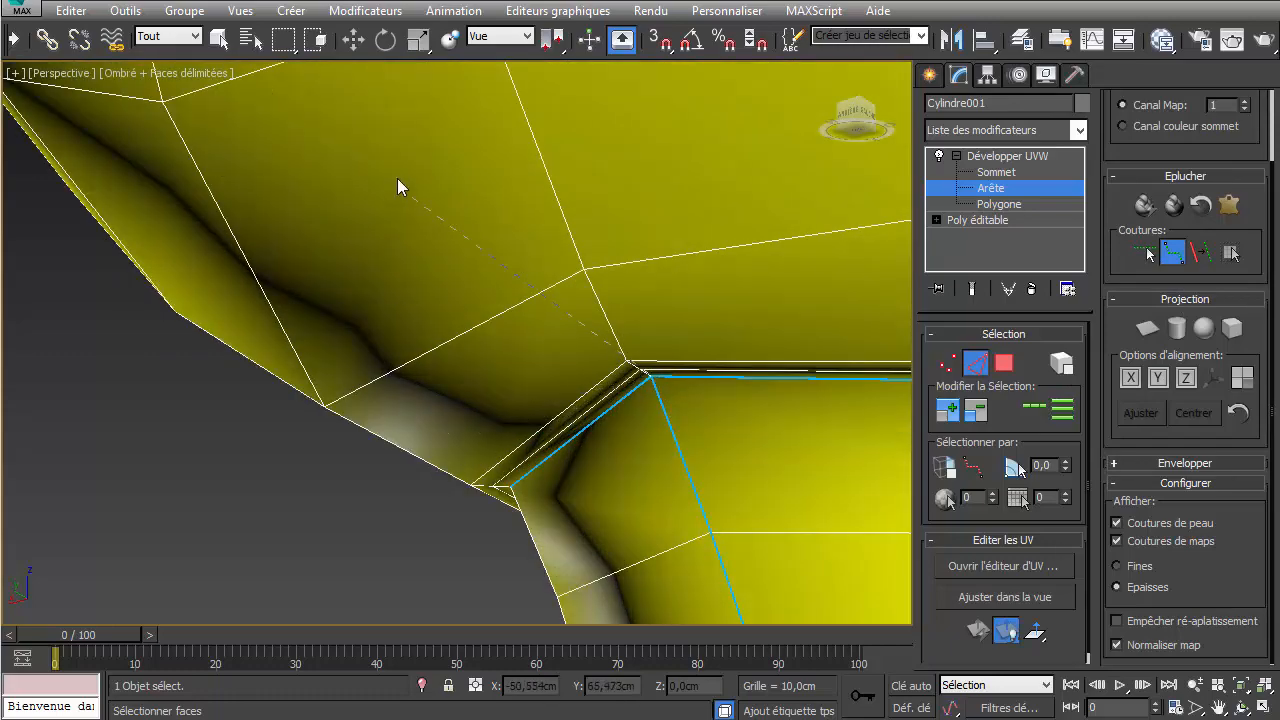
{"action": "middle_click_drag", "start_coordinate": [411, 137], "coordinate": [556, 614]}
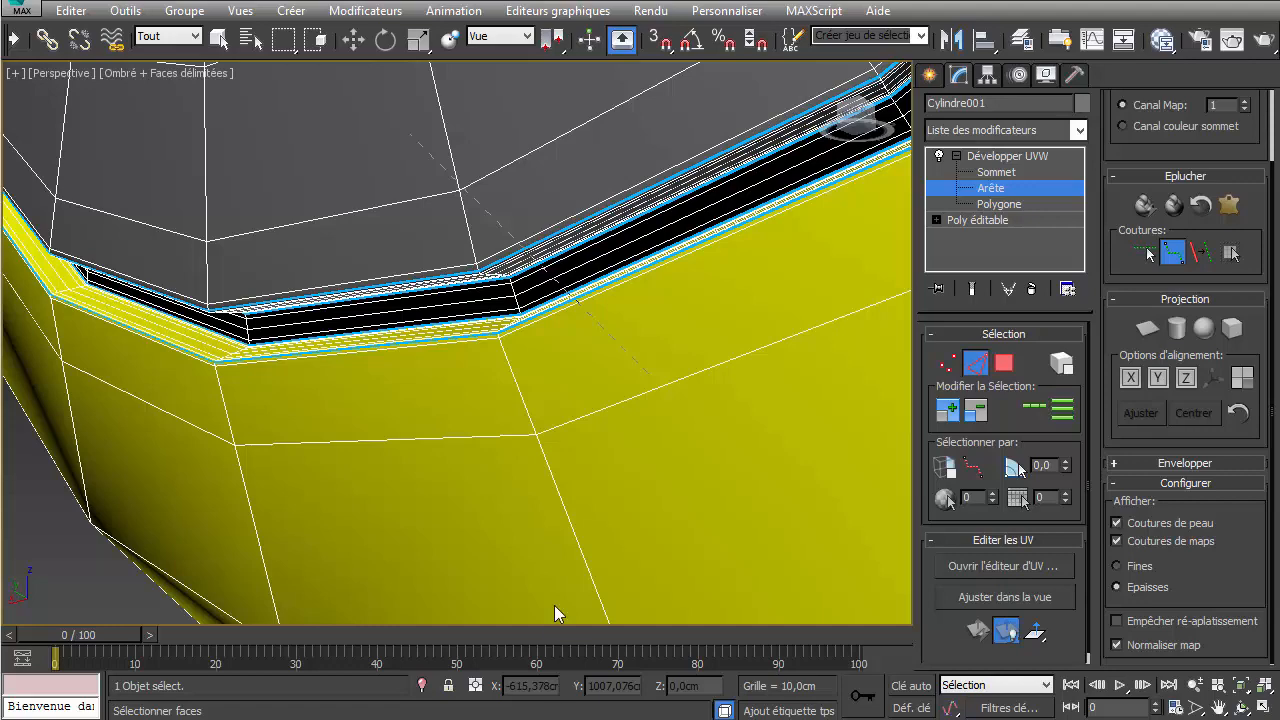
{"action": "left_click", "coordinate": [499, 332]}
{"action": "middle_click_drag", "start_coordinate": [553, 367], "coordinate": [438, 0], "text": "alt"}
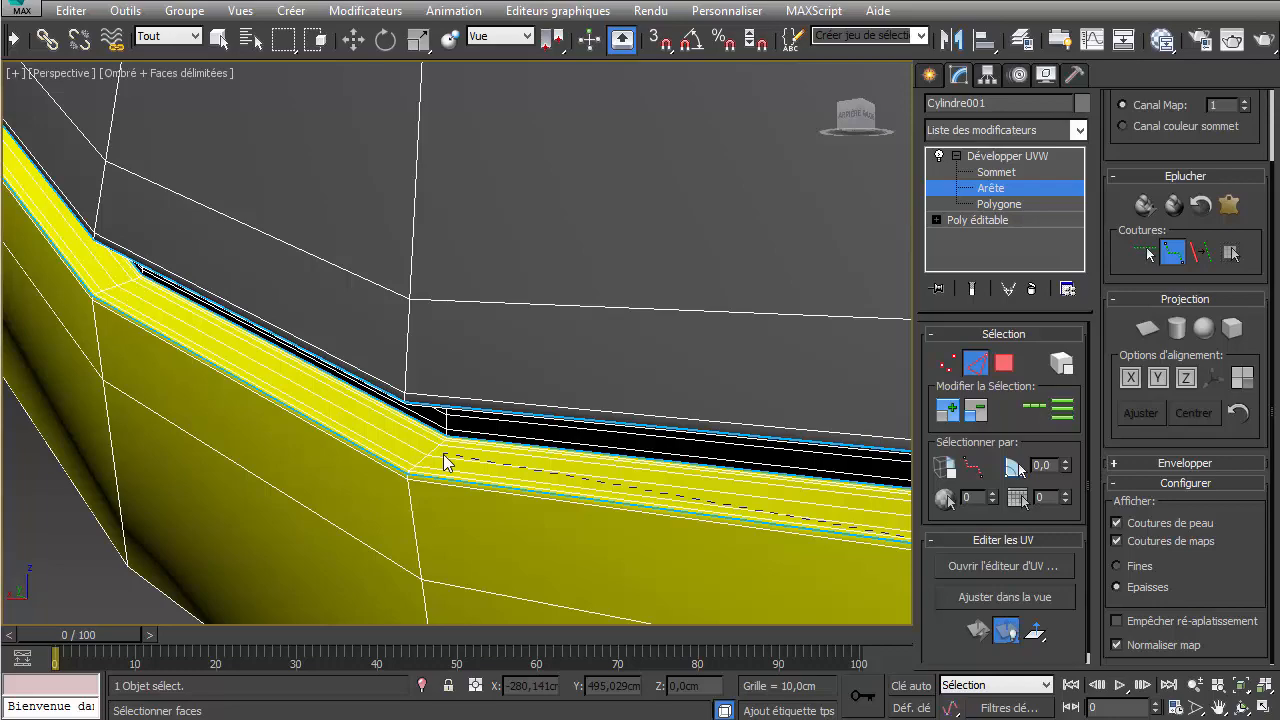
{"action": "scroll", "coordinate": [500, 457], "scroll_direction": "down", "scroll_amount": 5}
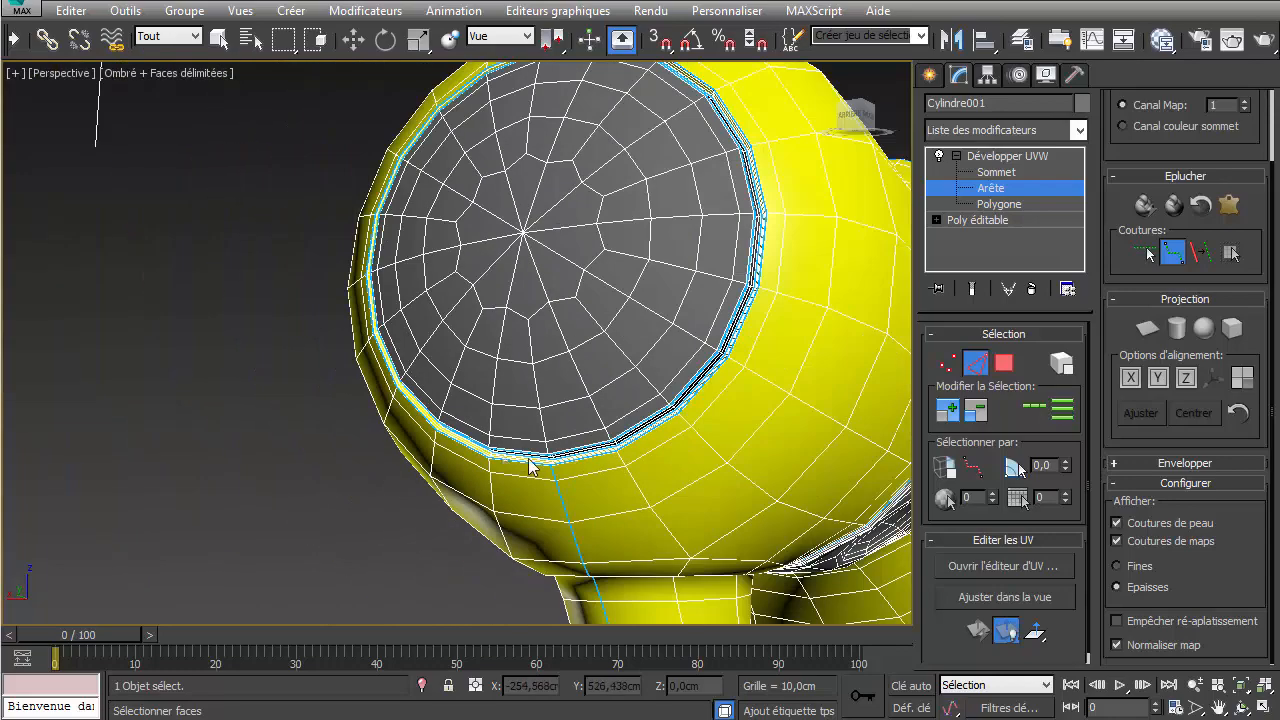
{"action": "scroll", "coordinate": [631, 494], "scroll_direction": "up", "scroll_amount": 6}
{"action": "scroll", "coordinate": [609, 488], "scroll_direction": "up", "scroll_amount": 5}
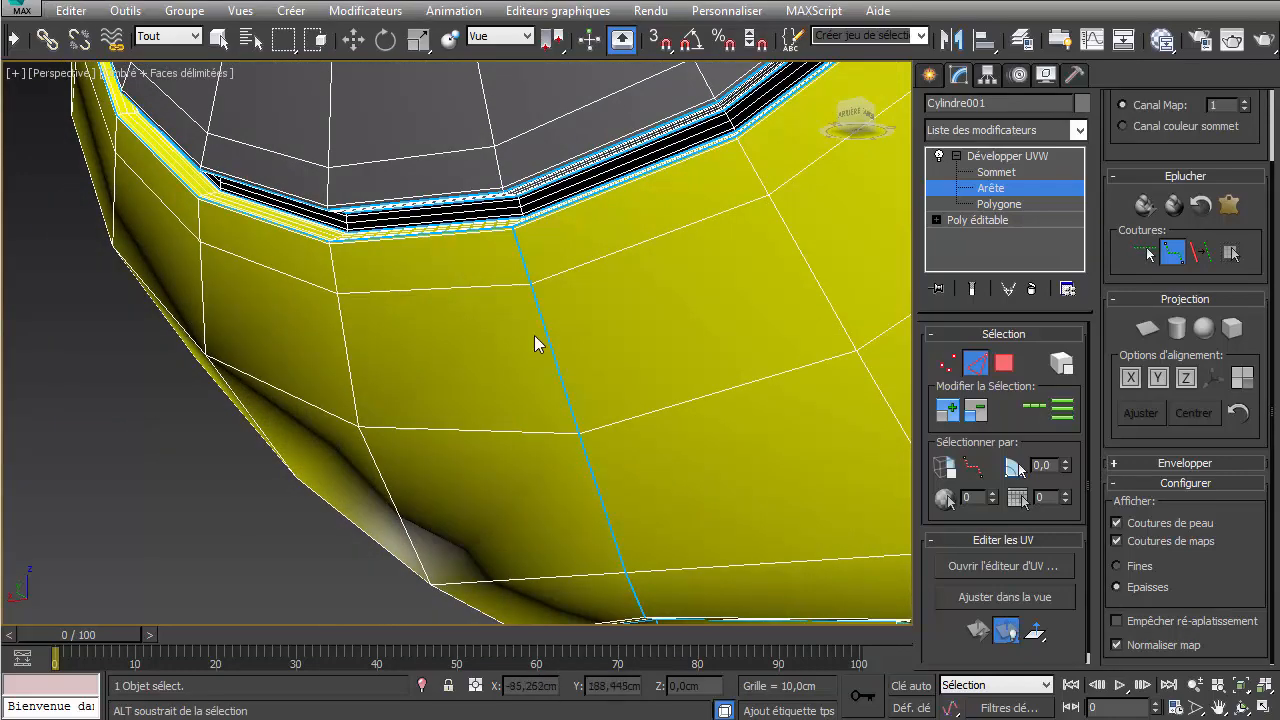
{"action": "scroll", "coordinate": [512, 200], "scroll_direction": "up", "scroll_amount": 6}
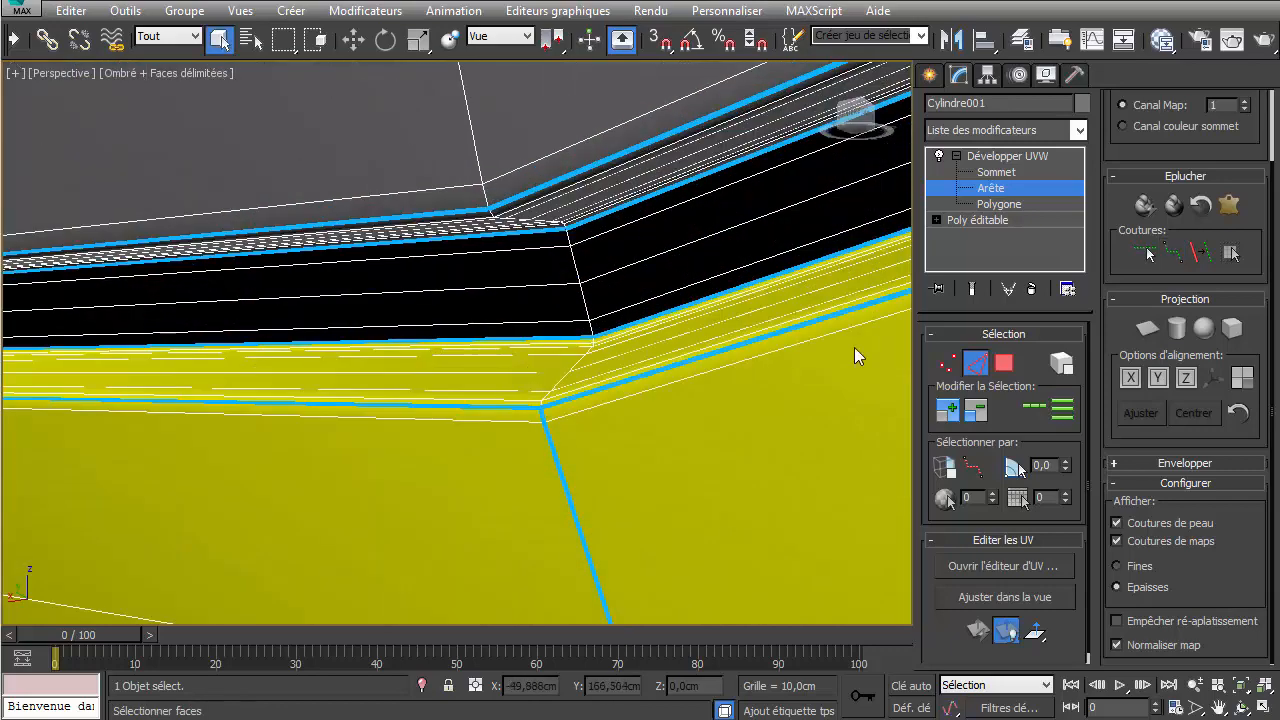
- Continue the point-to-point seam across the rear cap's rim, over the yellow bevel, black groove and grey bevel to the grey disc's edge seam
{"action": "left_click", "coordinate": [541, 407]}
{"action": "left_click", "coordinate": [594, 338]}
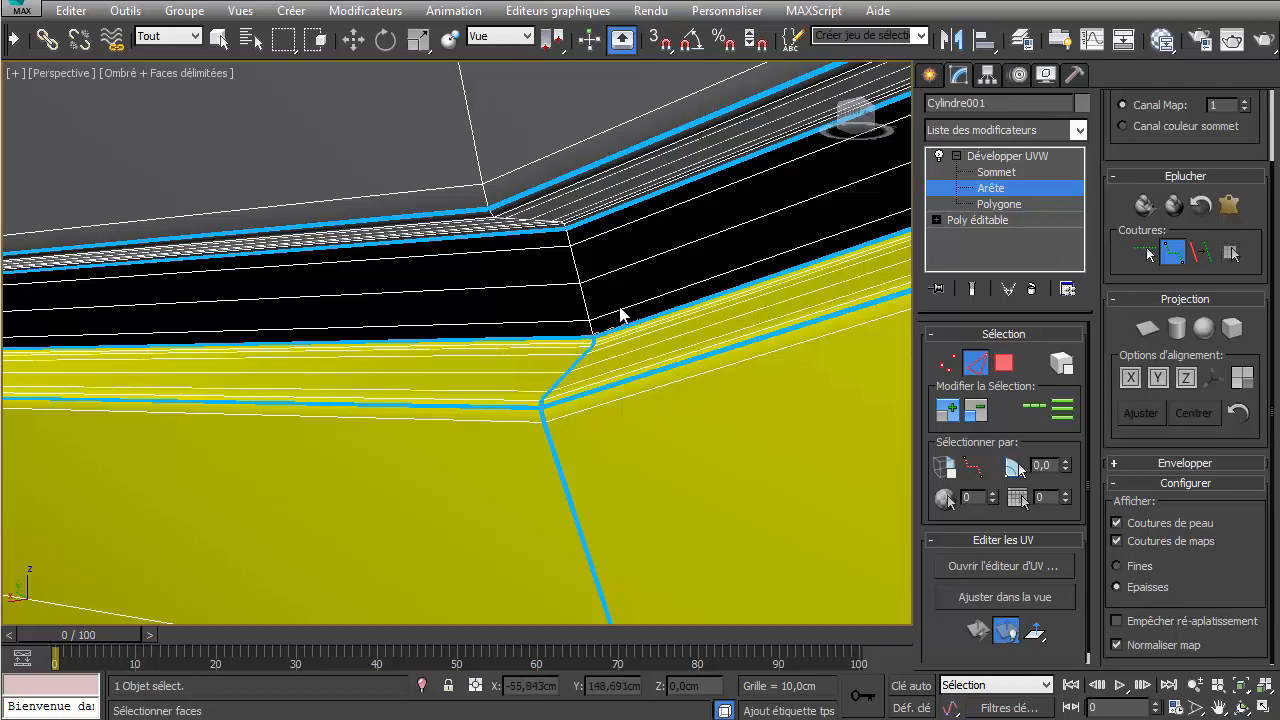
{"action": "left_click", "coordinate": [566, 227]}
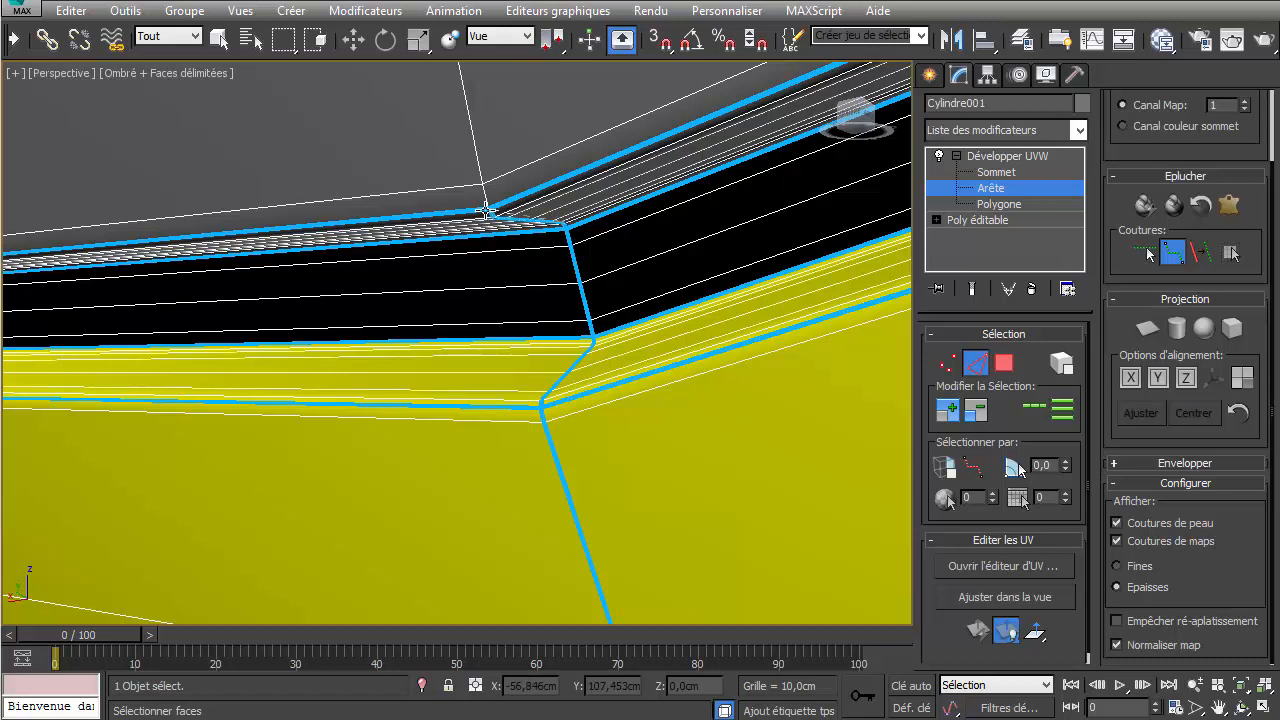
{"action": "left_click", "coordinate": [487, 211]}
{"action": "scroll", "coordinate": [657, 386], "scroll_direction": "down", "scroll_amount": 3}
{"action": "scroll", "coordinate": [580, 251], "scroll_direction": "up", "scroll_amount": 3}
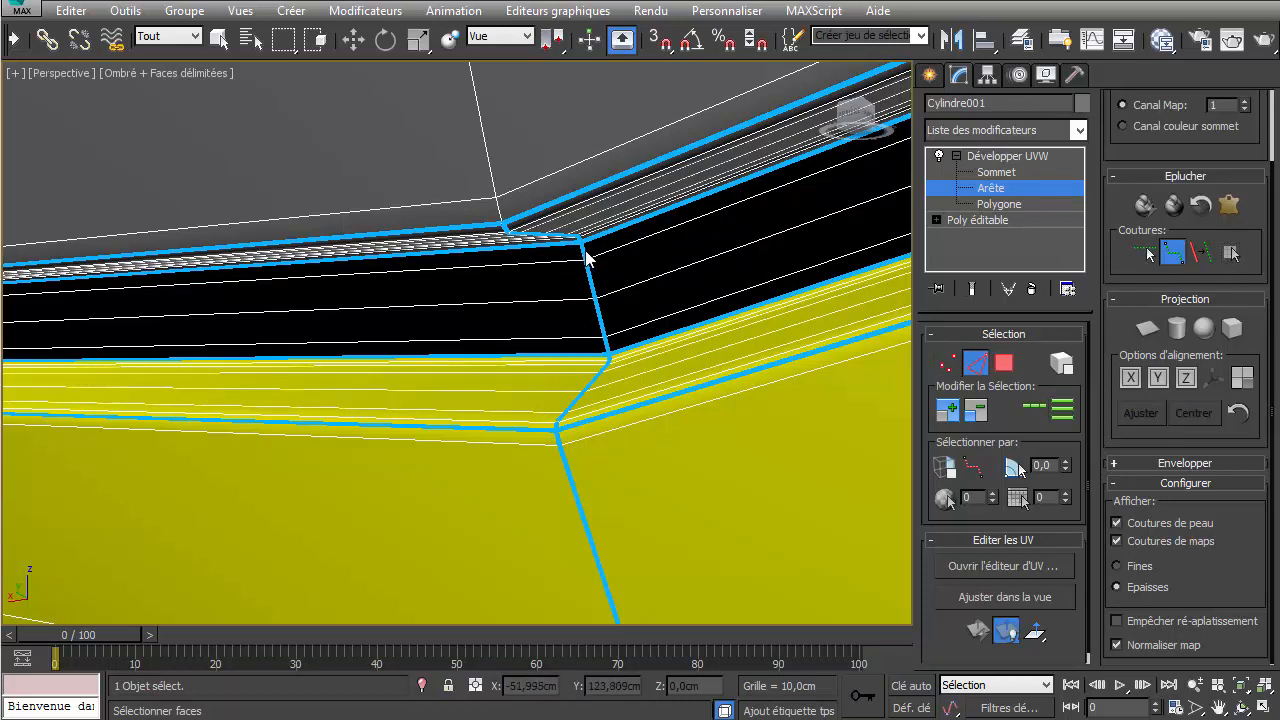
- Remove the seam edges crossing the black groove of the rear cap's rim with Modifier coutures, and leave seam editing
{"action": "left_click", "coordinate": [1144, 254]}
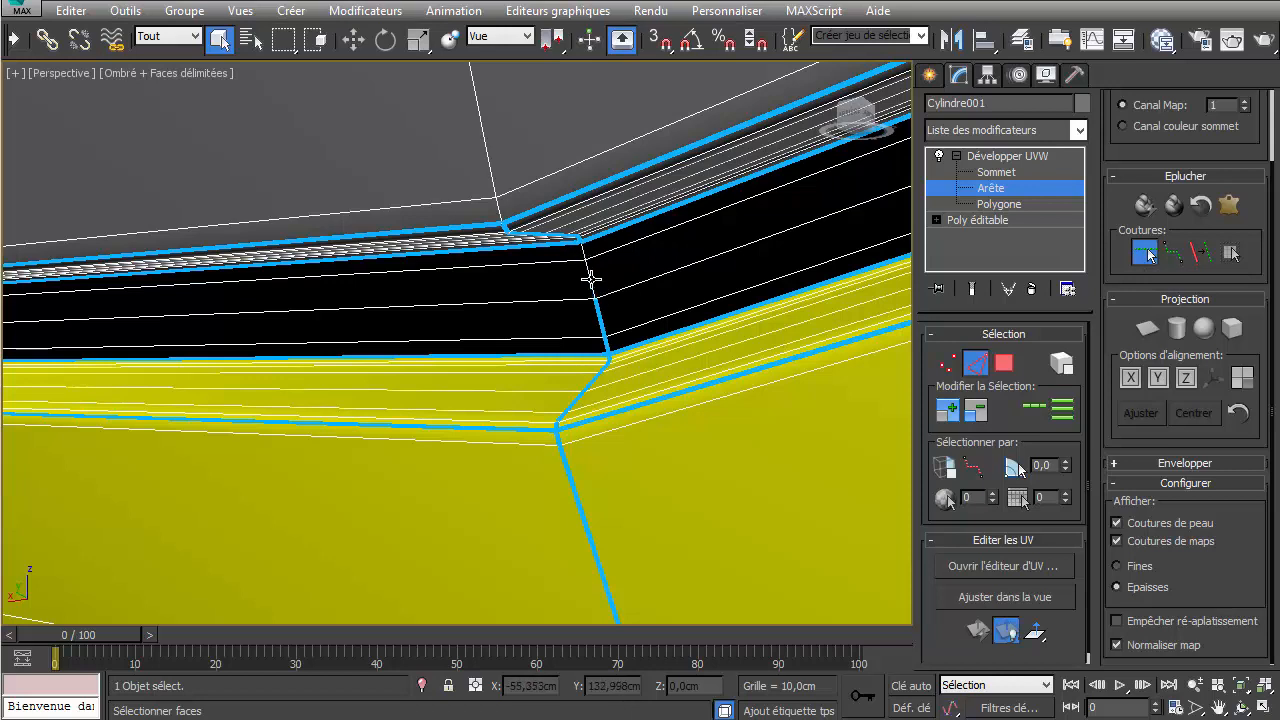
{"action": "left_click", "coordinate": [596, 315], "text": "alt"}
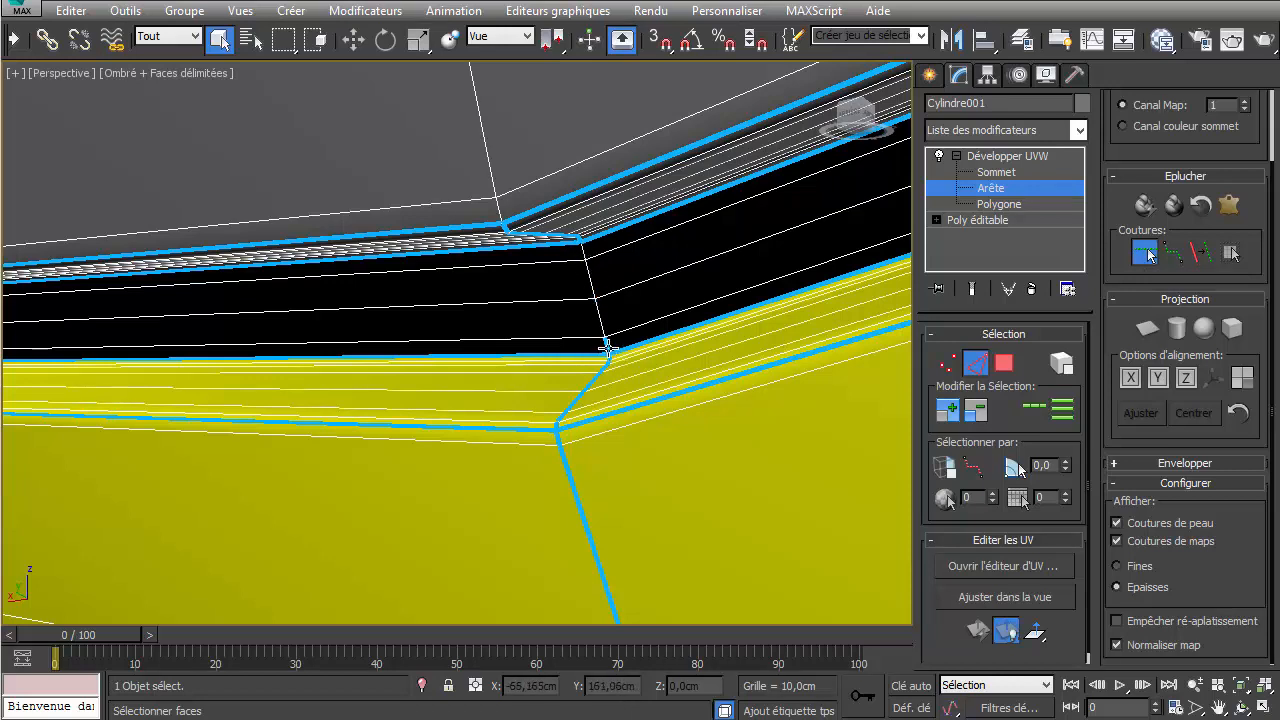
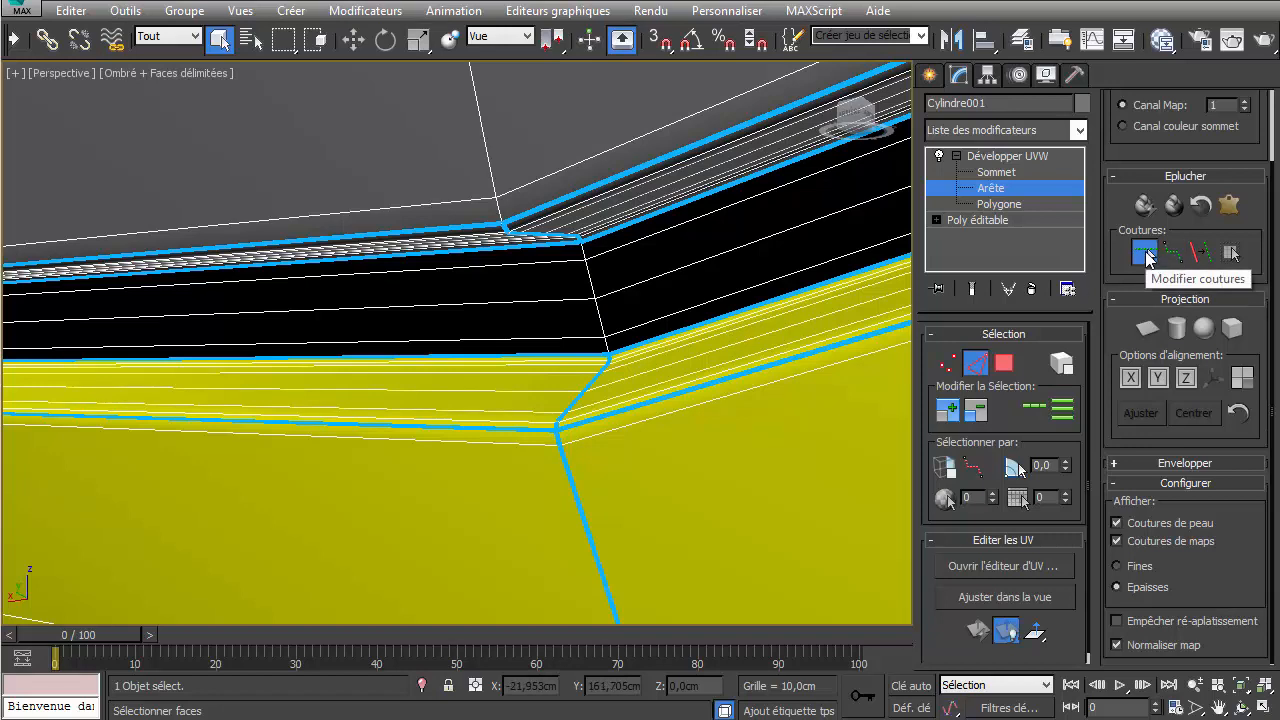
{"action": "right_click", "coordinate": [738, 340]}
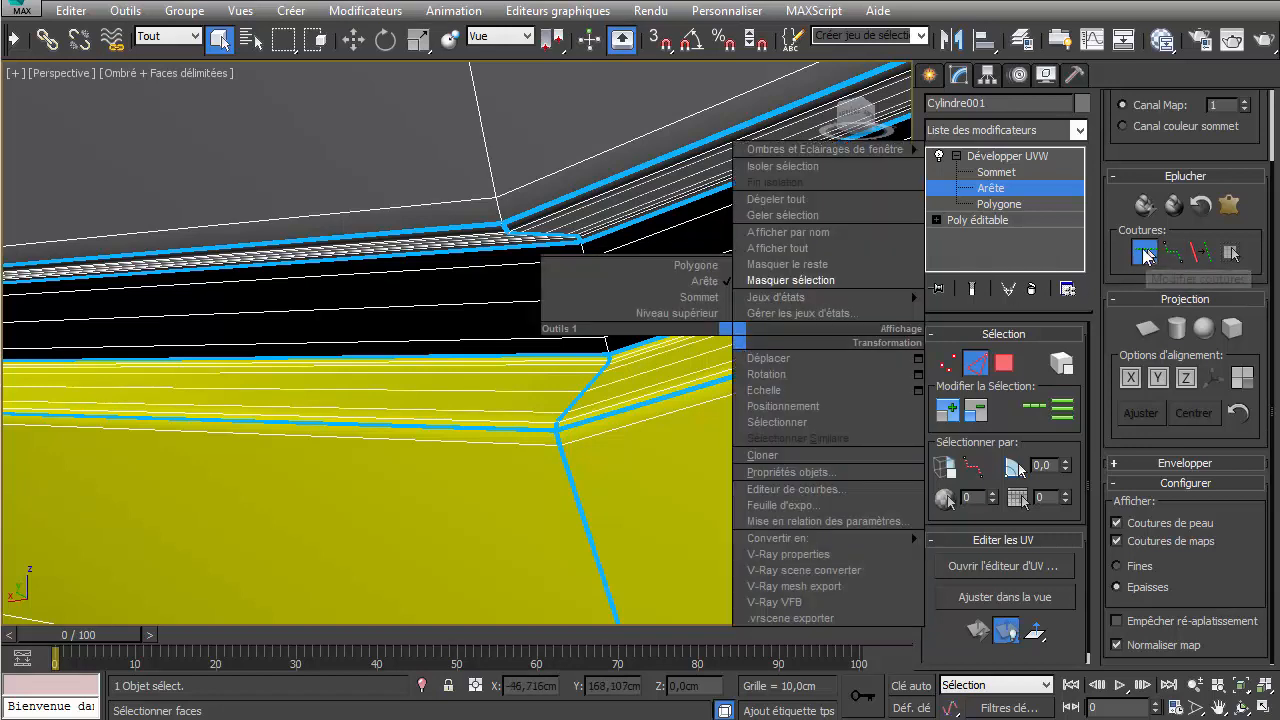
{"action": "left_click", "coordinate": [1147, 256]}
{"action": "left_click", "coordinate": [1147, 256]}
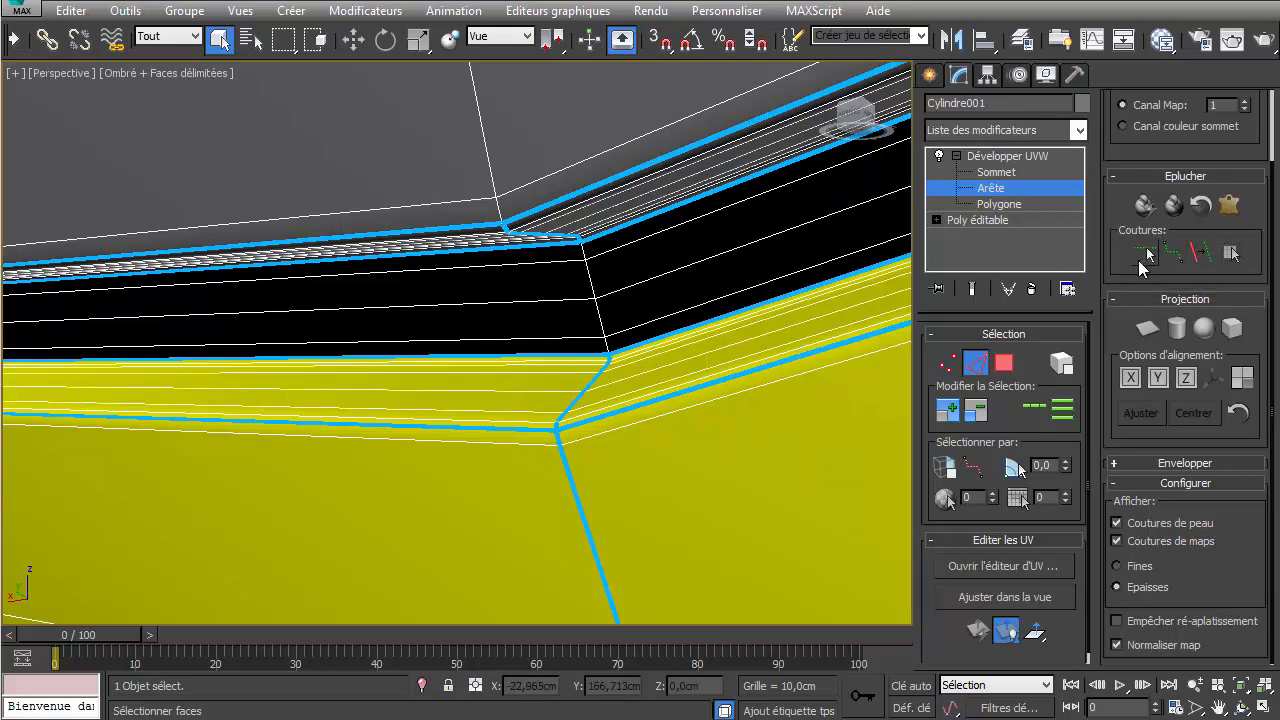
- Draw a point-to-point seam along the upper yellow rear body, from the rear cap's outer rim seam to the seam at the grey band
{"action": "scroll", "coordinate": [620, 360], "scroll_direction": "down", "scroll_amount": 8}
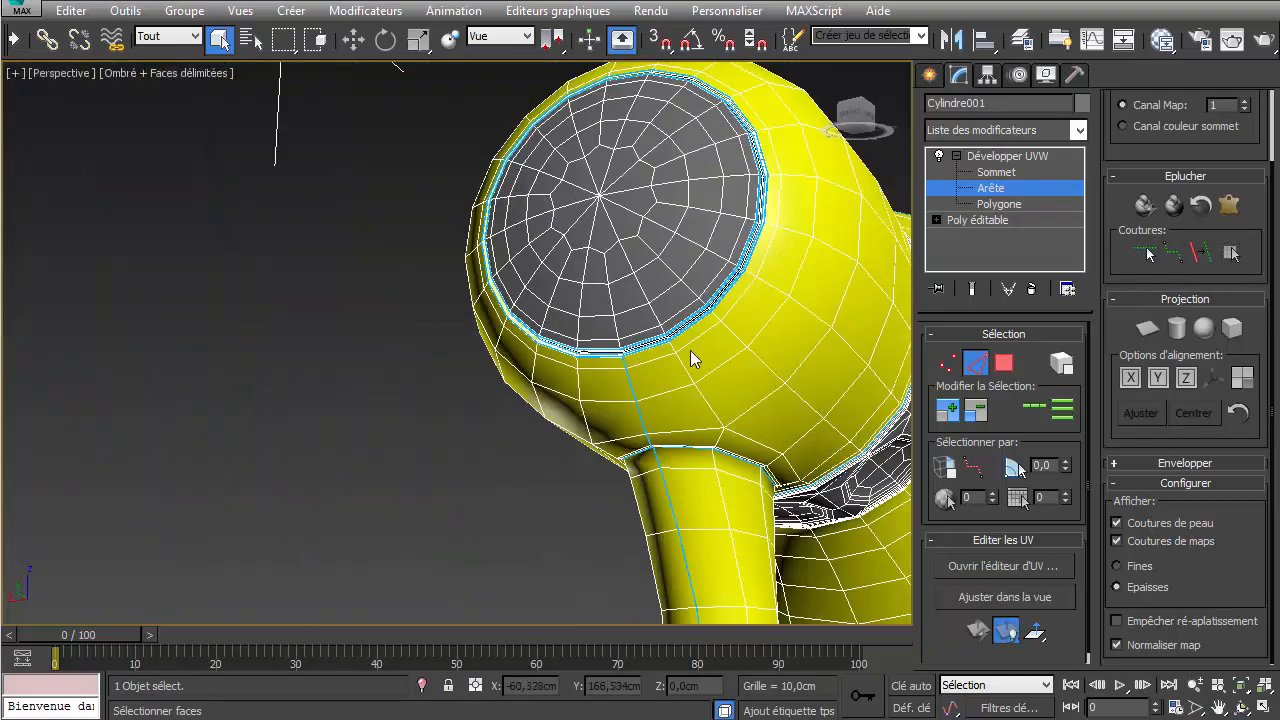
{"action": "scroll", "coordinate": [695, 360], "scroll_direction": "up", "scroll_amount": 4}
{"action": "middle_click_drag", "start_coordinate": [766, 429], "coordinate": [654, 480], "text": "alt"}
{"action": "scroll", "coordinate": [485, 465], "scroll_direction": "up", "scroll_amount": 6}
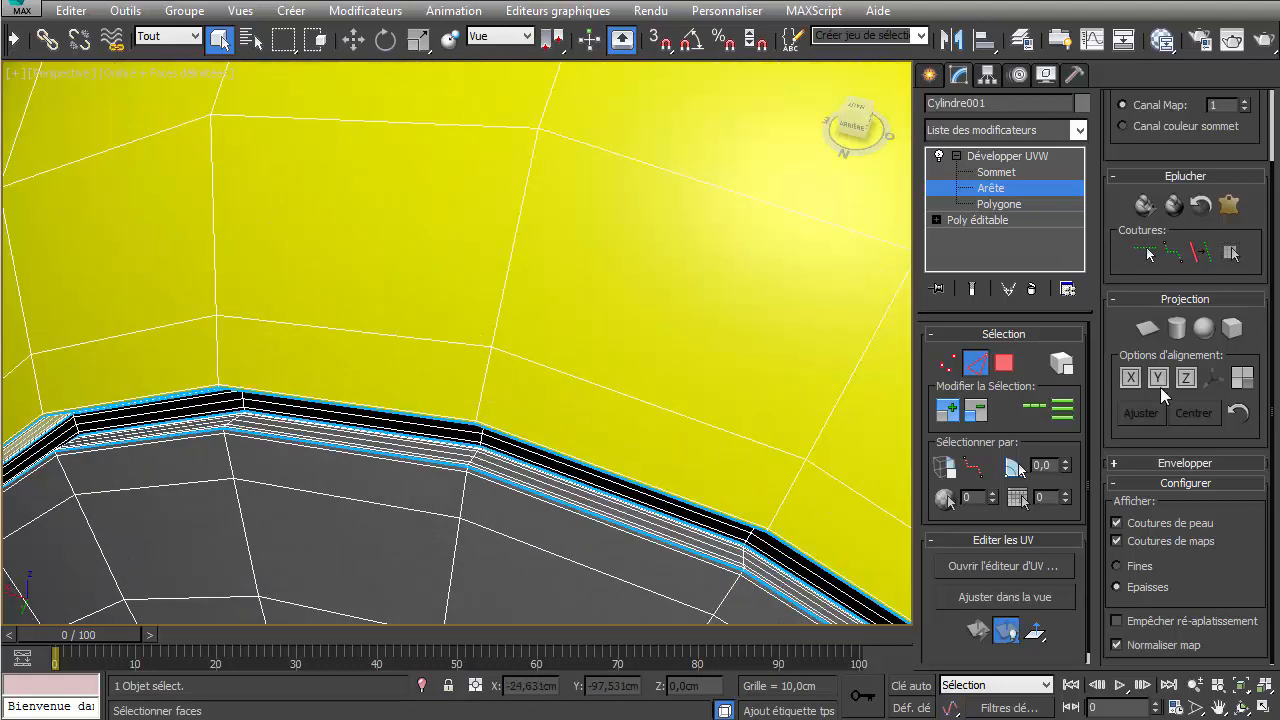
{"action": "left_click", "coordinate": [1172, 253]}
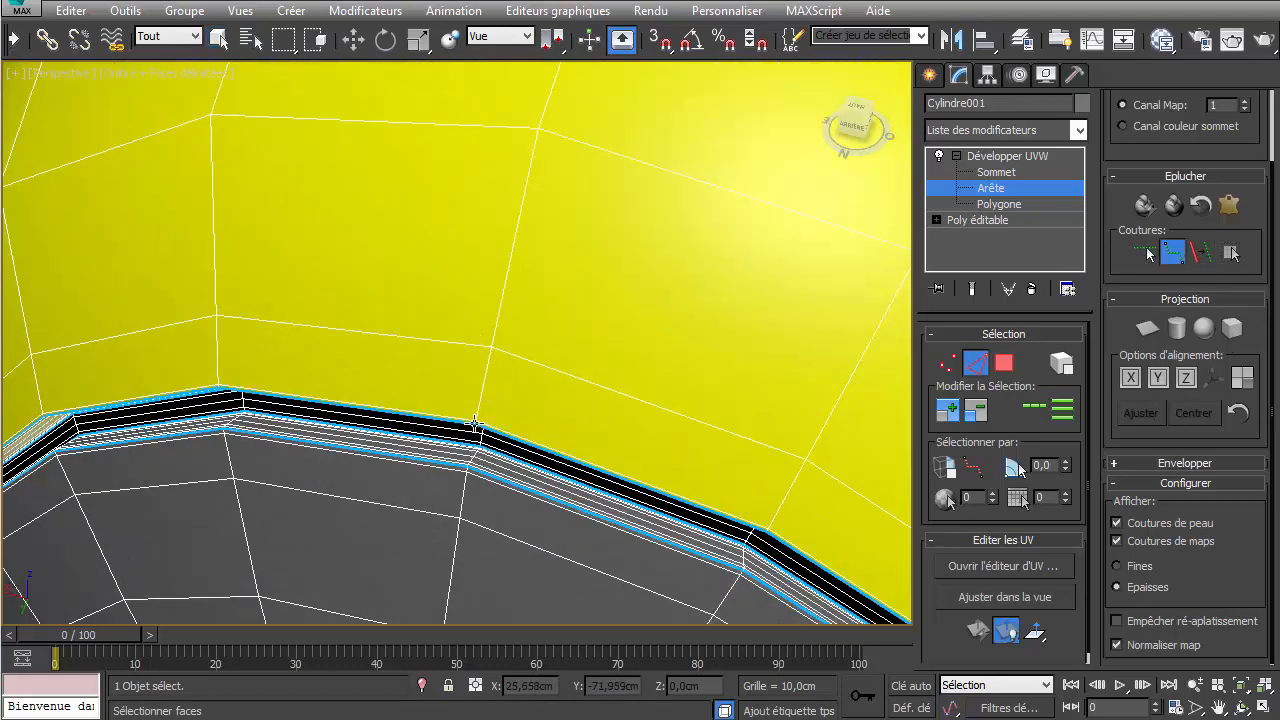
{"action": "scroll", "coordinate": [632, 261], "scroll_direction": "down", "scroll_amount": 6}
{"action": "middle_click_drag", "start_coordinate": [724, 120], "coordinate": [540, 571]}
{"action": "scroll", "coordinate": [541, 427], "scroll_direction": "up", "scroll_amount": 2}
{"action": "scroll", "coordinate": [541, 427], "scroll_direction": "up", "scroll_amount": 4}
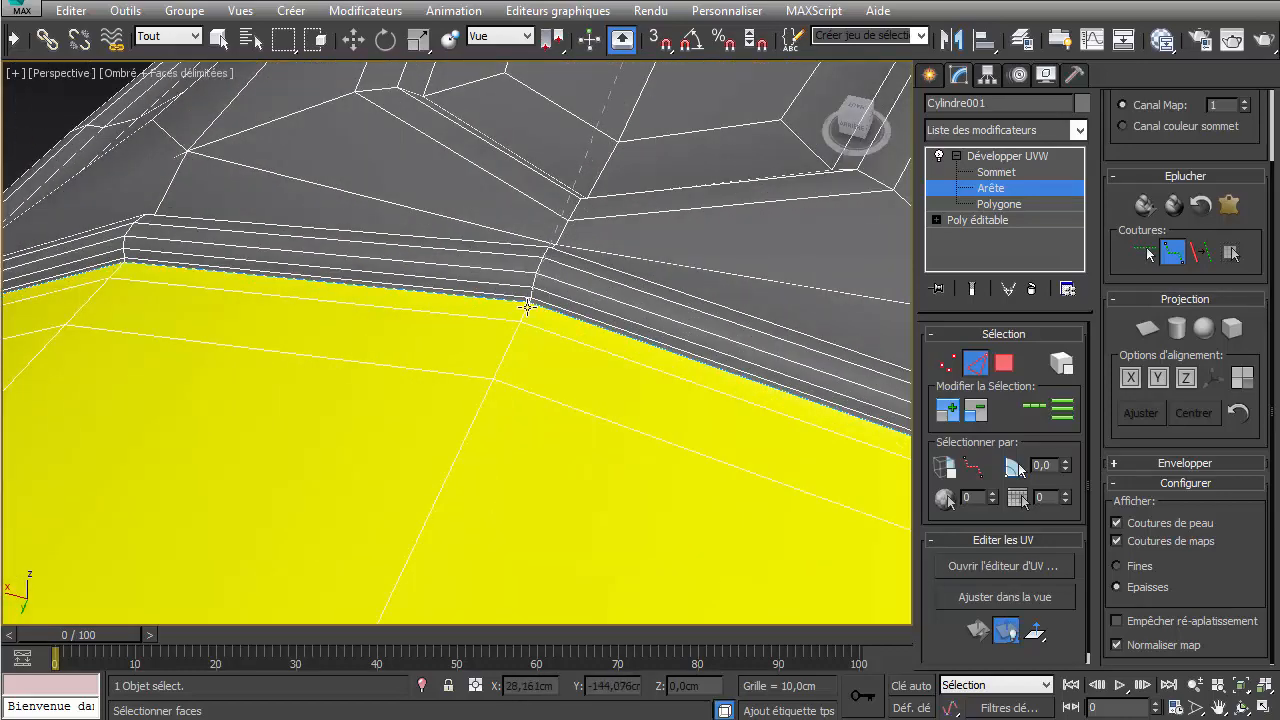
{"action": "left_click", "coordinate": [529, 306]}
{"action": "scroll", "coordinate": [618, 450], "scroll_direction": "down", "scroll_amount": 10}
{"action": "middle_click_drag", "start_coordinate": [634, 449], "coordinate": [521, 383], "text": "alt"}
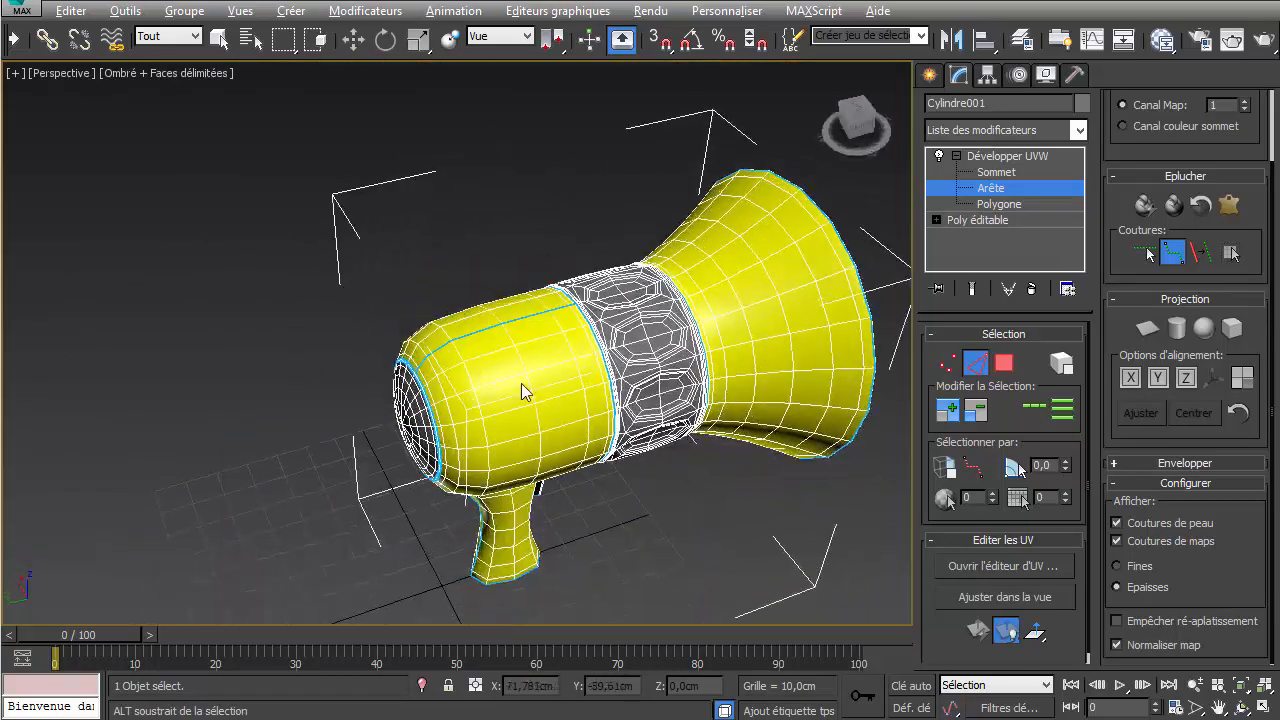
- Continue the point-to-point seam from the end of the rear body seam across the grey band to the seam at the yellow horn
{"action": "scroll", "coordinate": [521, 383], "scroll_direction": "up", "scroll_amount": 10}
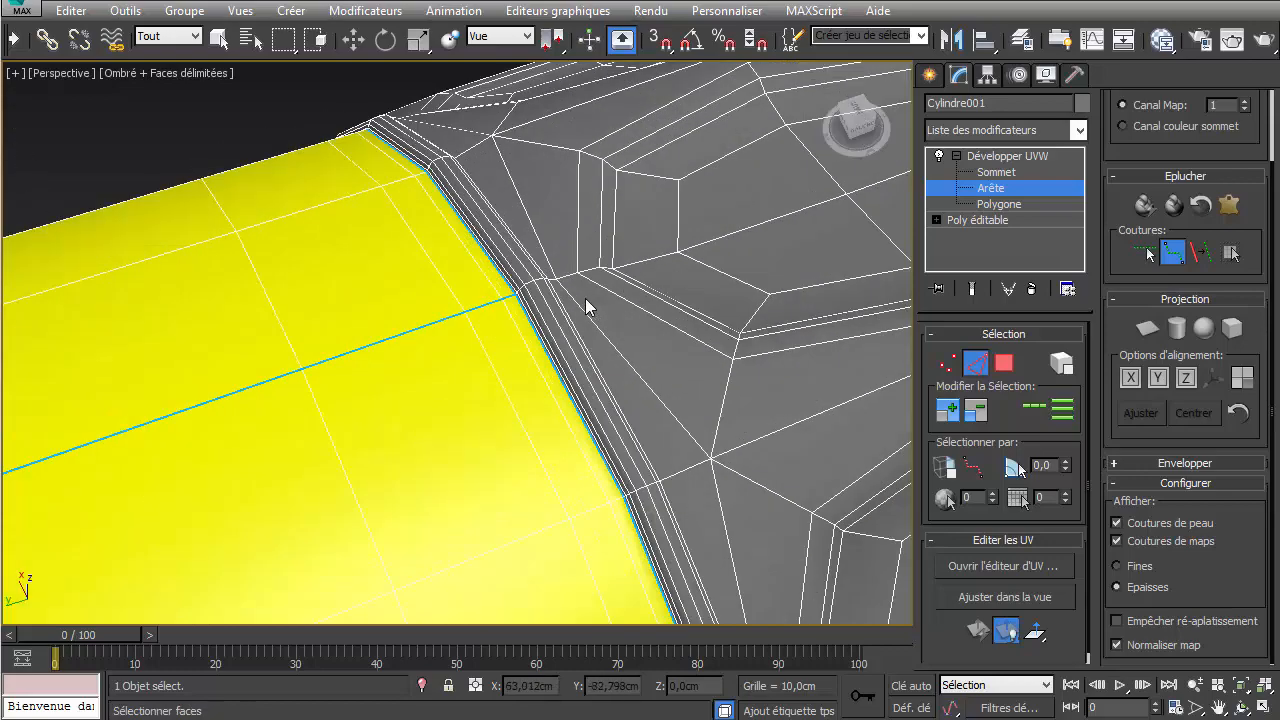
{"action": "middle_click_drag", "start_coordinate": [586, 300], "coordinate": [218, 490]}
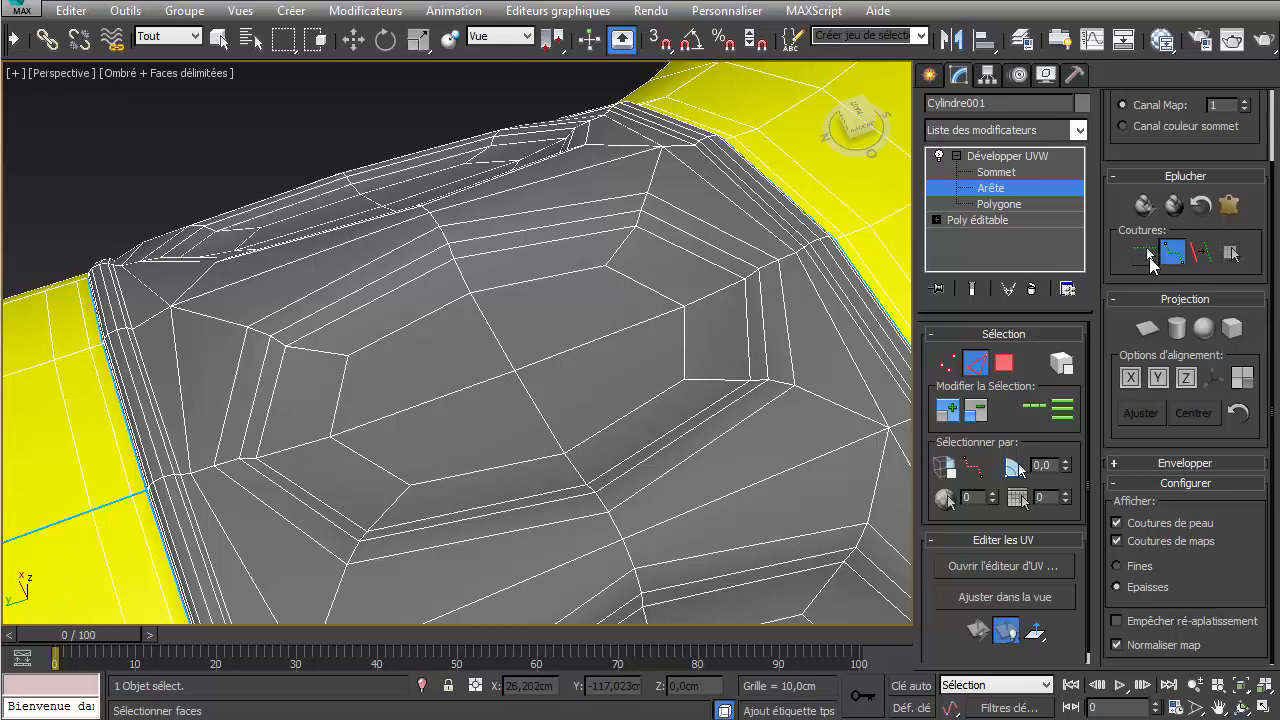
{"action": "middle_click_drag", "start_coordinate": [125, 504], "coordinate": [501, 373]}
{"action": "scroll", "coordinate": [523, 348], "scroll_direction": "up", "scroll_amount": 5}
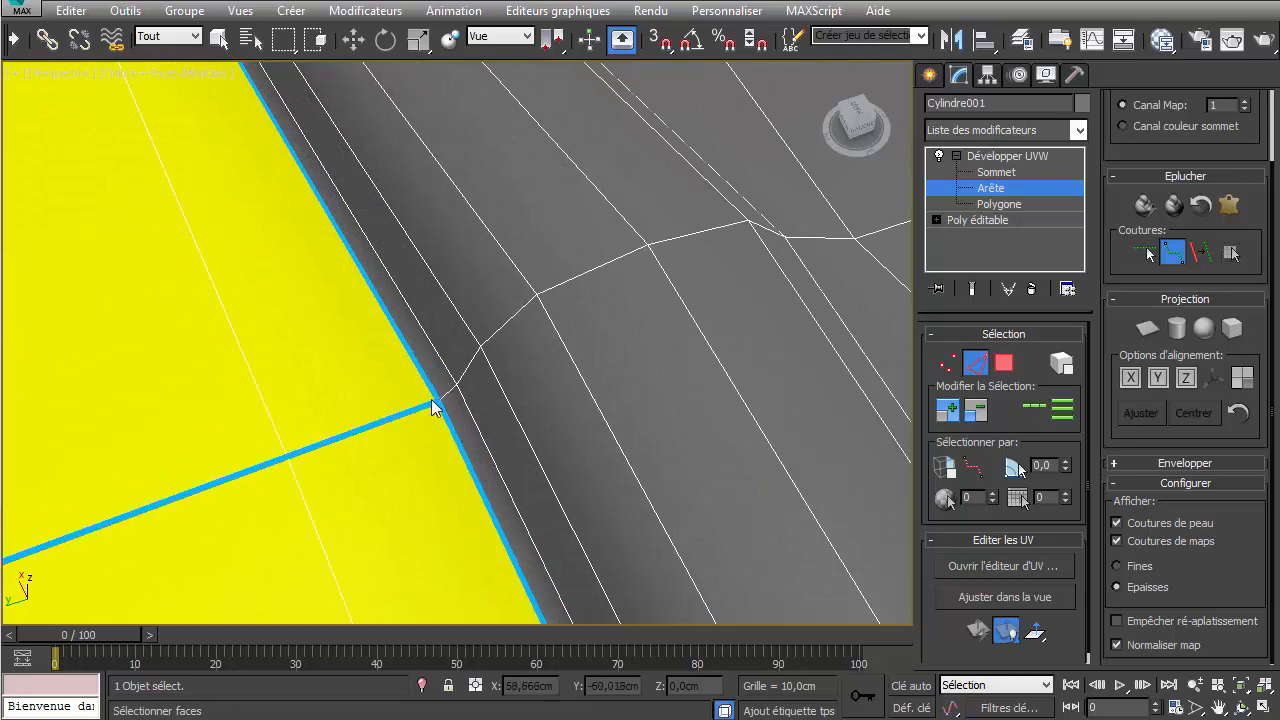
{"action": "scroll", "coordinate": [320, 525], "scroll_direction": "down", "scroll_amount": 5}
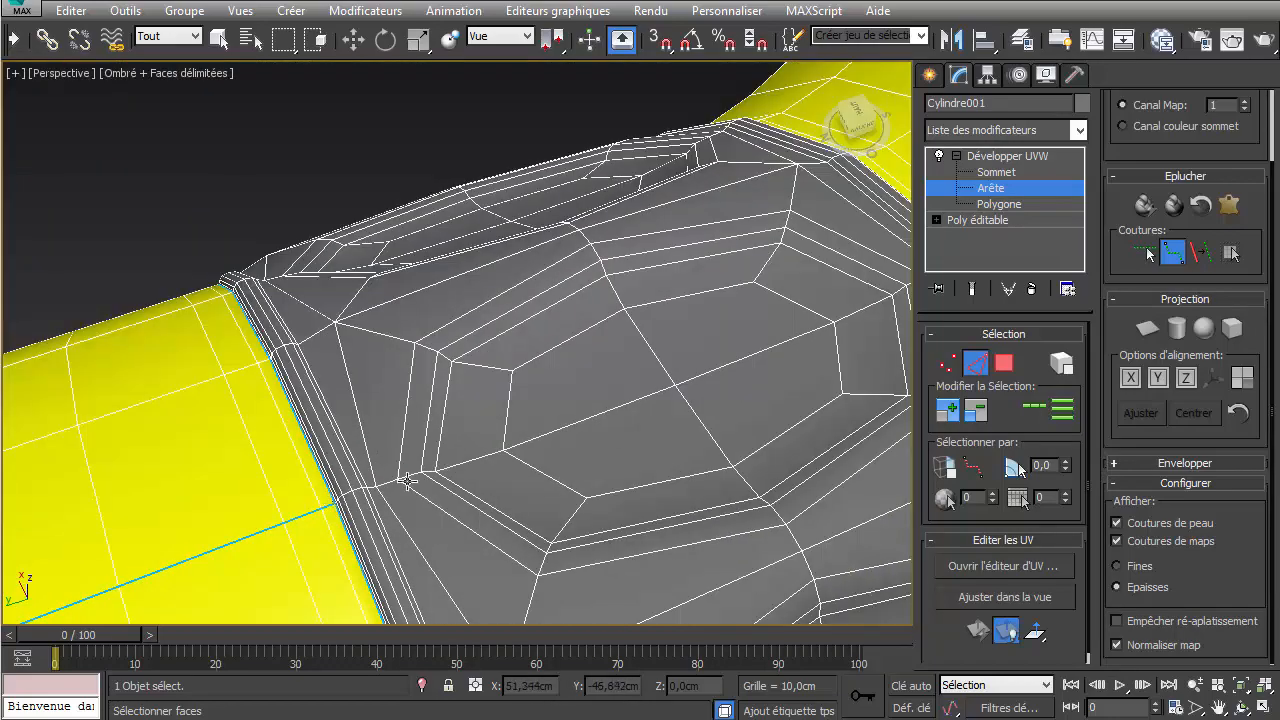
{"action": "middle_click_drag", "start_coordinate": [792, 352], "coordinate": [257, 166], "text": "alt"}
{"action": "scroll", "coordinate": [537, 423], "scroll_direction": "up", "scroll_amount": 5}
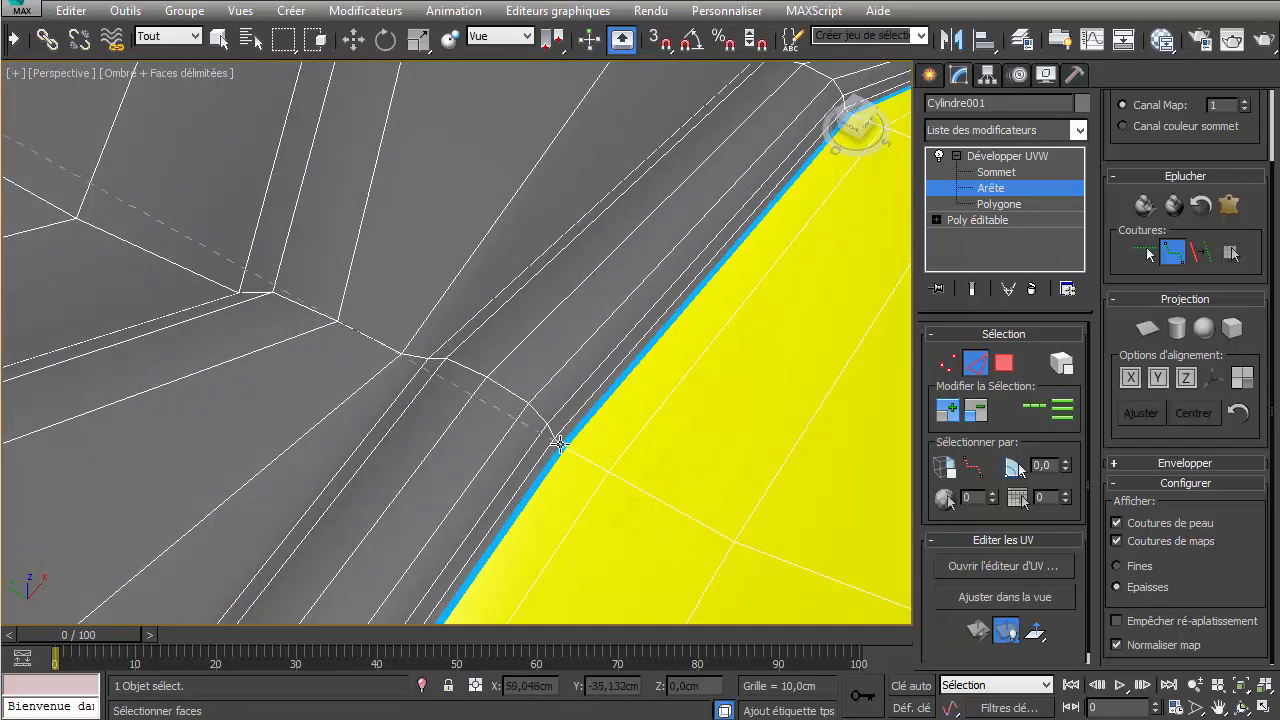
{"action": "left_click", "coordinate": [560, 443]}
{"action": "scroll", "coordinate": [443, 434], "scroll_direction": "down", "scroll_amount": 5}
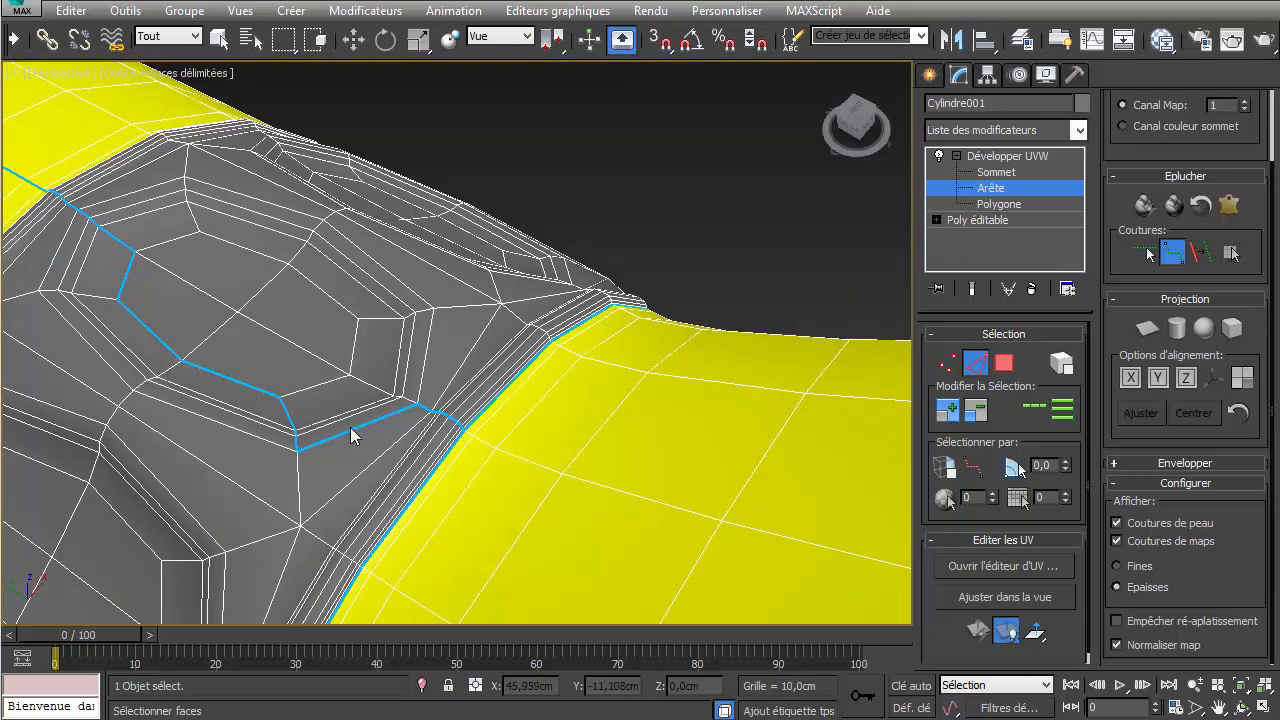
- Remove the seam edges running around the grey band's octagonal panel and redraw the seam straight through the panel's centre
{"action": "left_click", "coordinate": [1145, 253]}
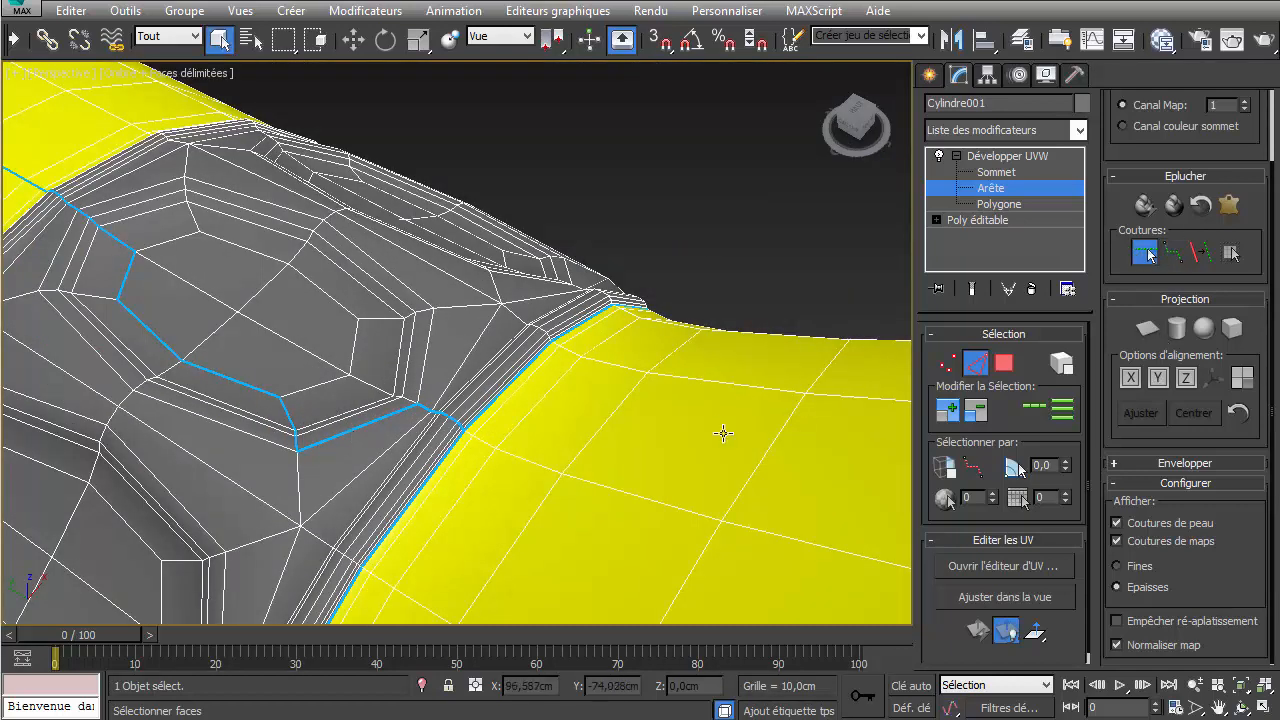
{"action": "left_click", "coordinate": [366, 423], "text": "alt"}
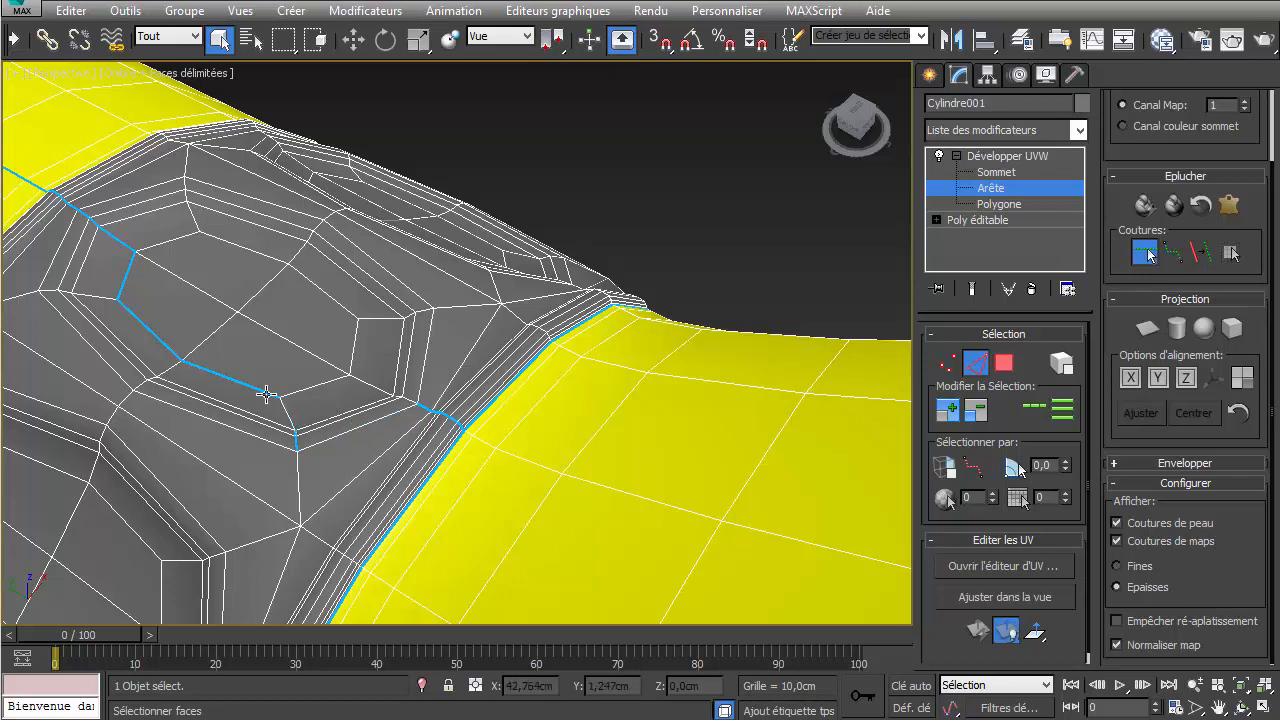
{"action": "left_click", "coordinate": [266, 394], "text": "alt"}
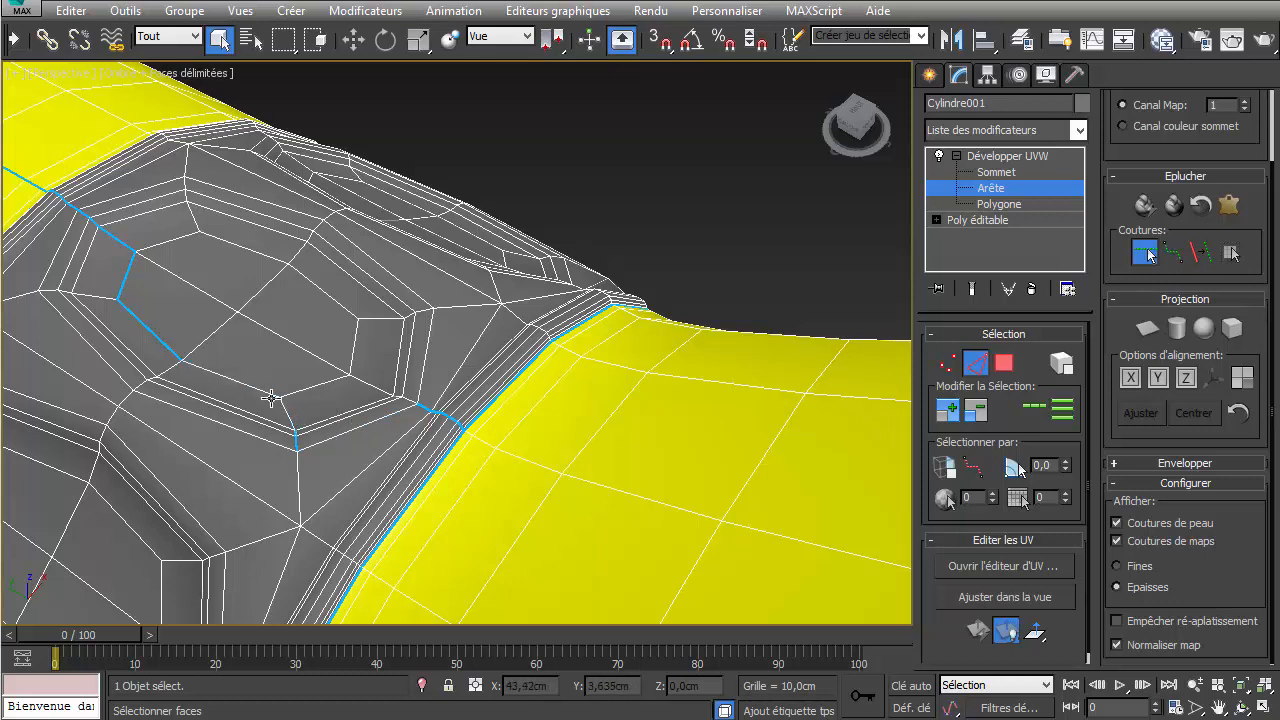
{"action": "left_click", "coordinate": [171, 349], "text": "alt"}
{"action": "left_click", "coordinate": [125, 276], "text": "alt"}
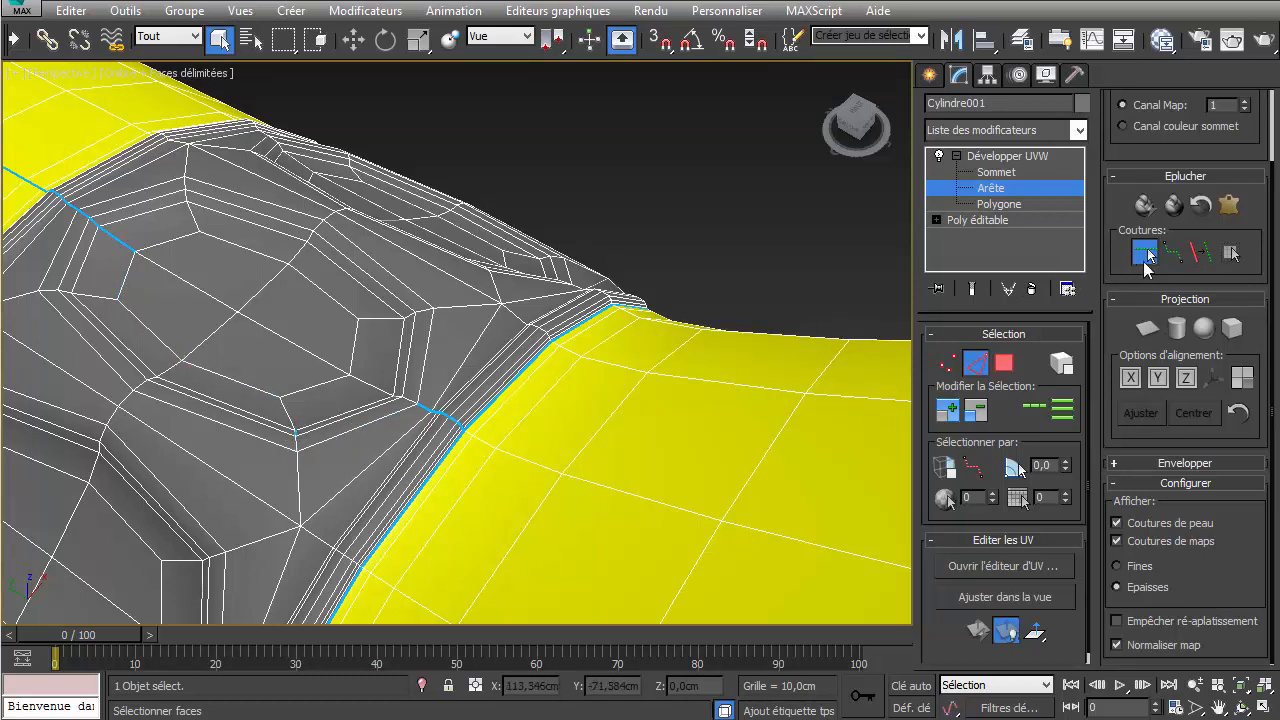
{"action": "left_click", "coordinate": [1174, 254]}
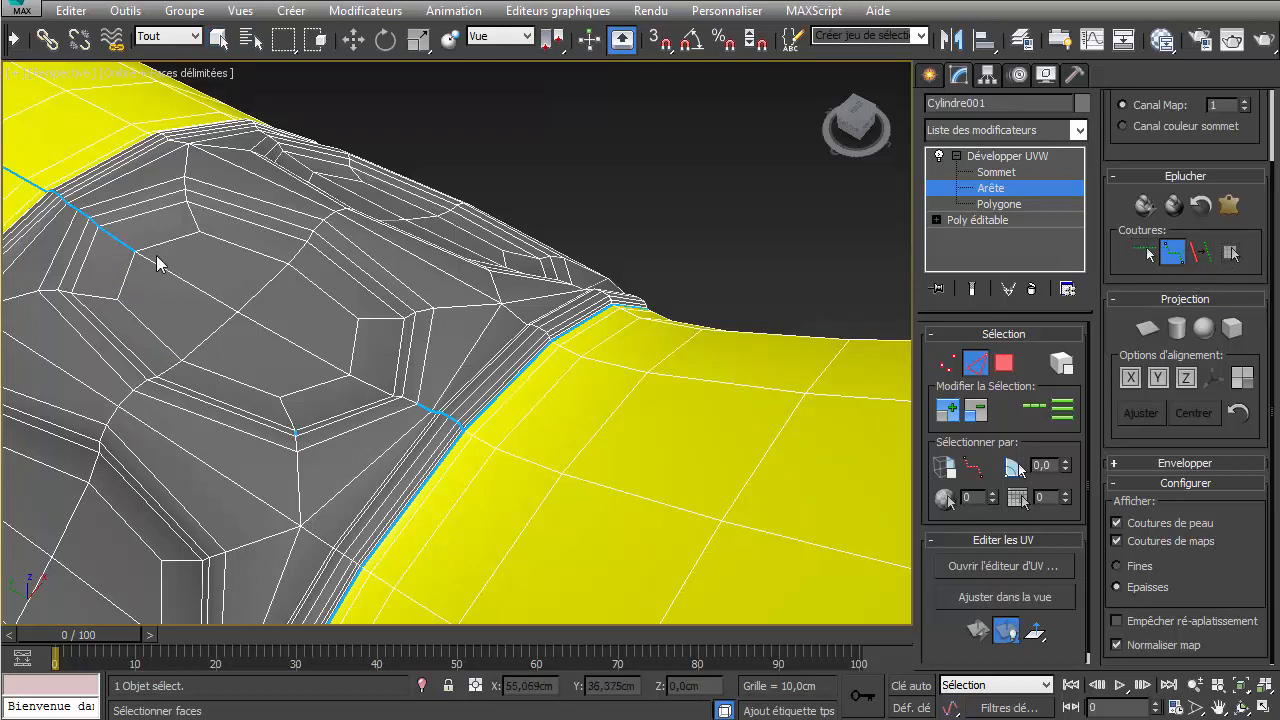
{"action": "left_click", "coordinate": [238, 311]}
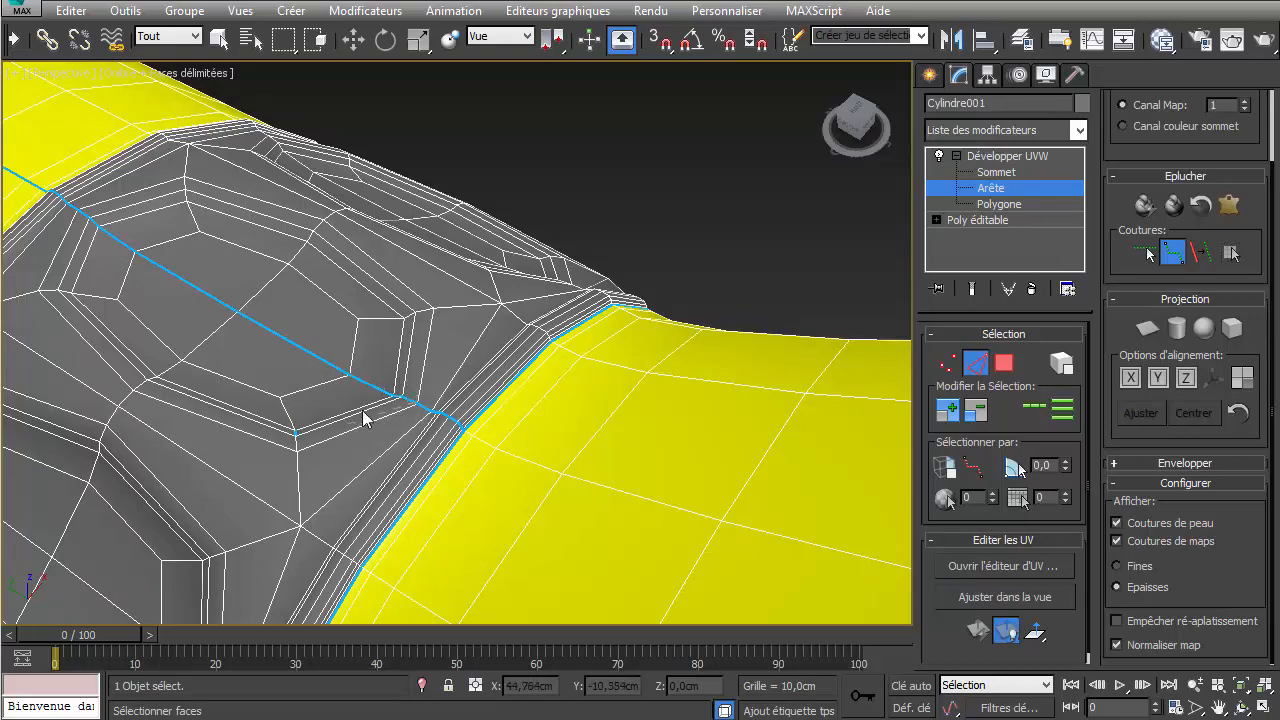
- Draw a point-to-point seam along the outside of the yellow horn, from the band seam's end to the seam at the mouth's rim
{"action": "scroll", "coordinate": [420, 365], "scroll_direction": "down", "scroll_amount": 5}
{"action": "middle_click_drag", "start_coordinate": [420, 365], "coordinate": [474, 426], "text": "alt"}
{"action": "scroll", "coordinate": [478, 398], "scroll_direction": "up", "scroll_amount": 3}
{"action": "scroll", "coordinate": [476, 396], "scroll_direction": "up", "scroll_amount": 2}
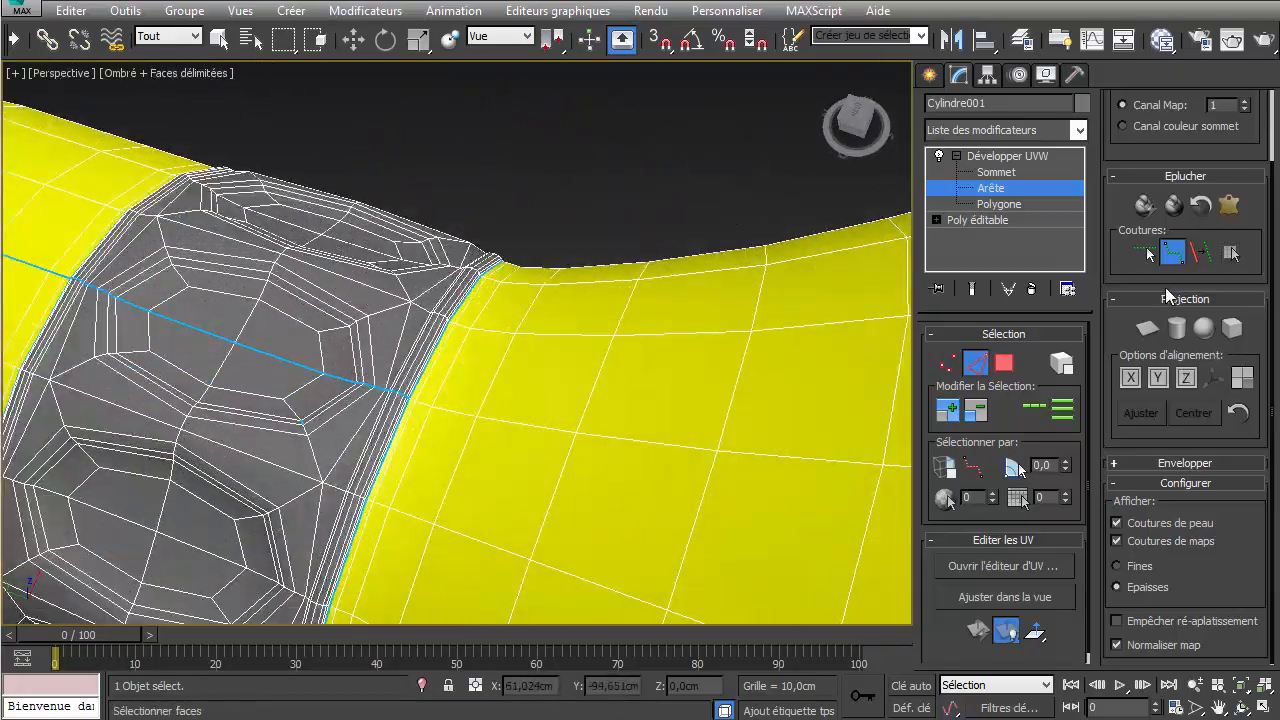
{"action": "scroll", "coordinate": [440, 413], "scroll_direction": "up", "scroll_amount": 4}
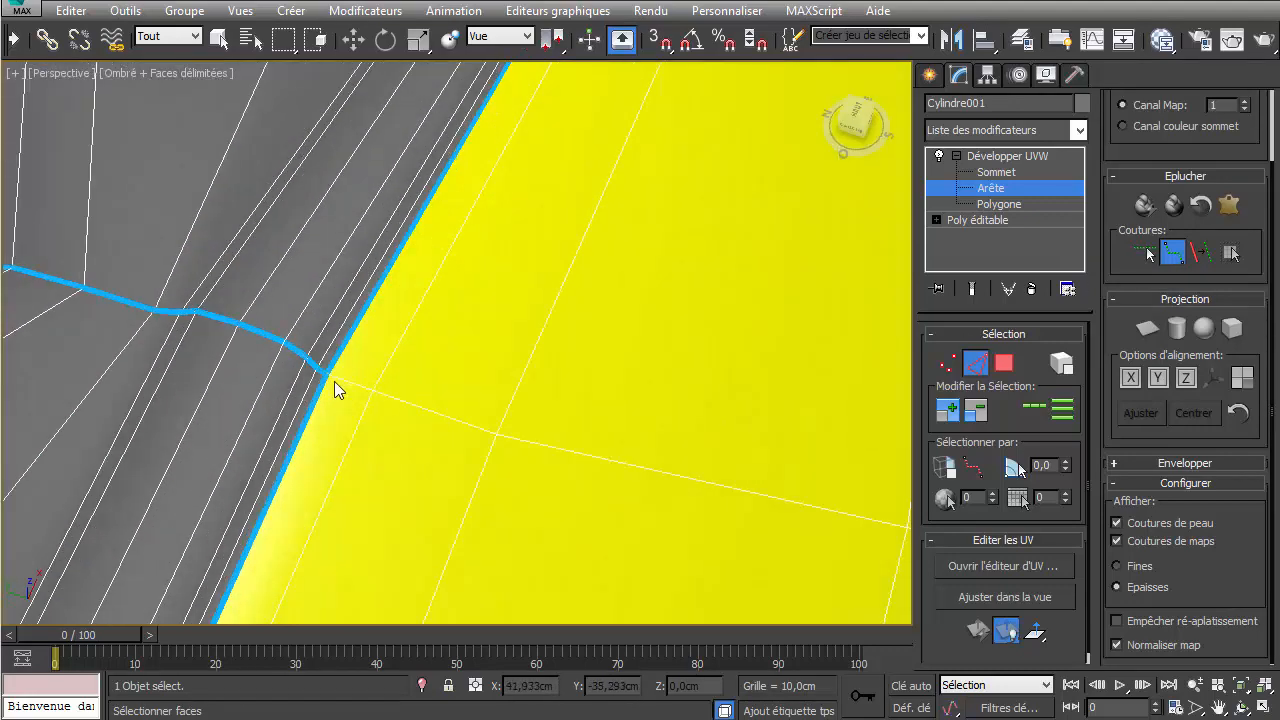
{"action": "scroll", "coordinate": [325, 458], "scroll_direction": "down", "scroll_amount": 3}
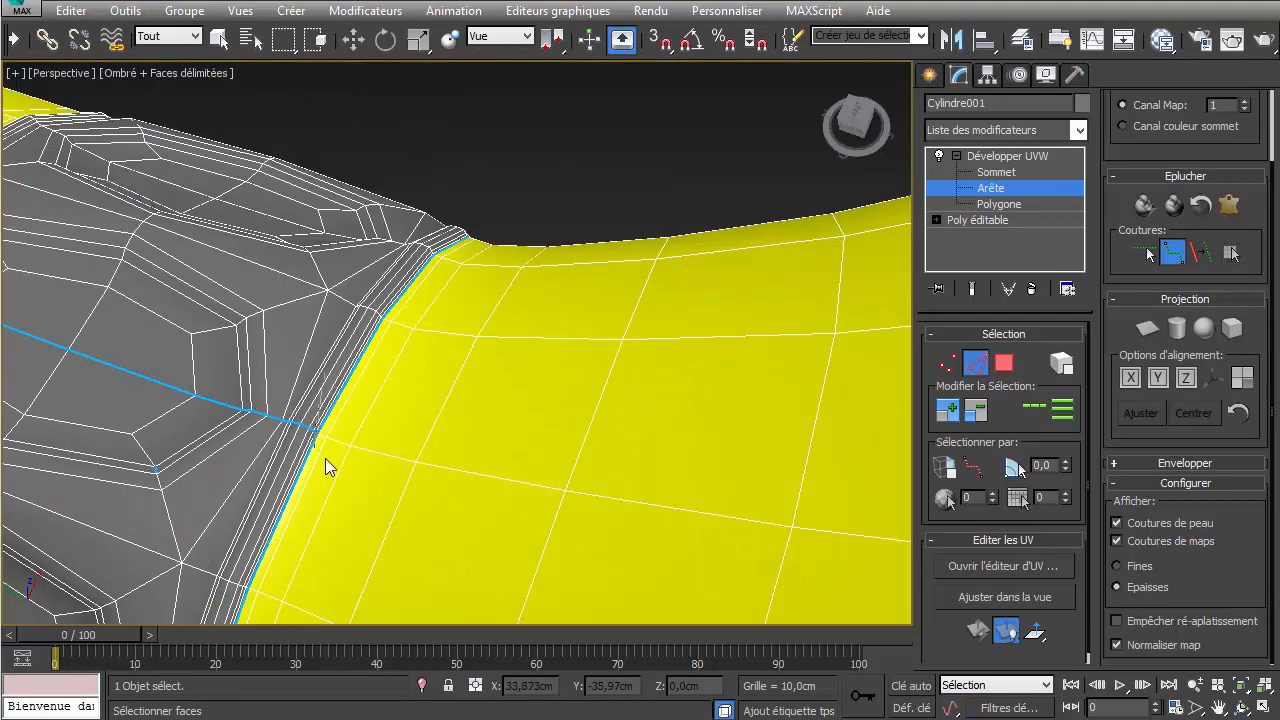
{"action": "scroll", "coordinate": [768, 465], "scroll_direction": "down", "scroll_amount": 3}
{"action": "middle_click_drag", "start_coordinate": [760, 464], "coordinate": [552, 382]}
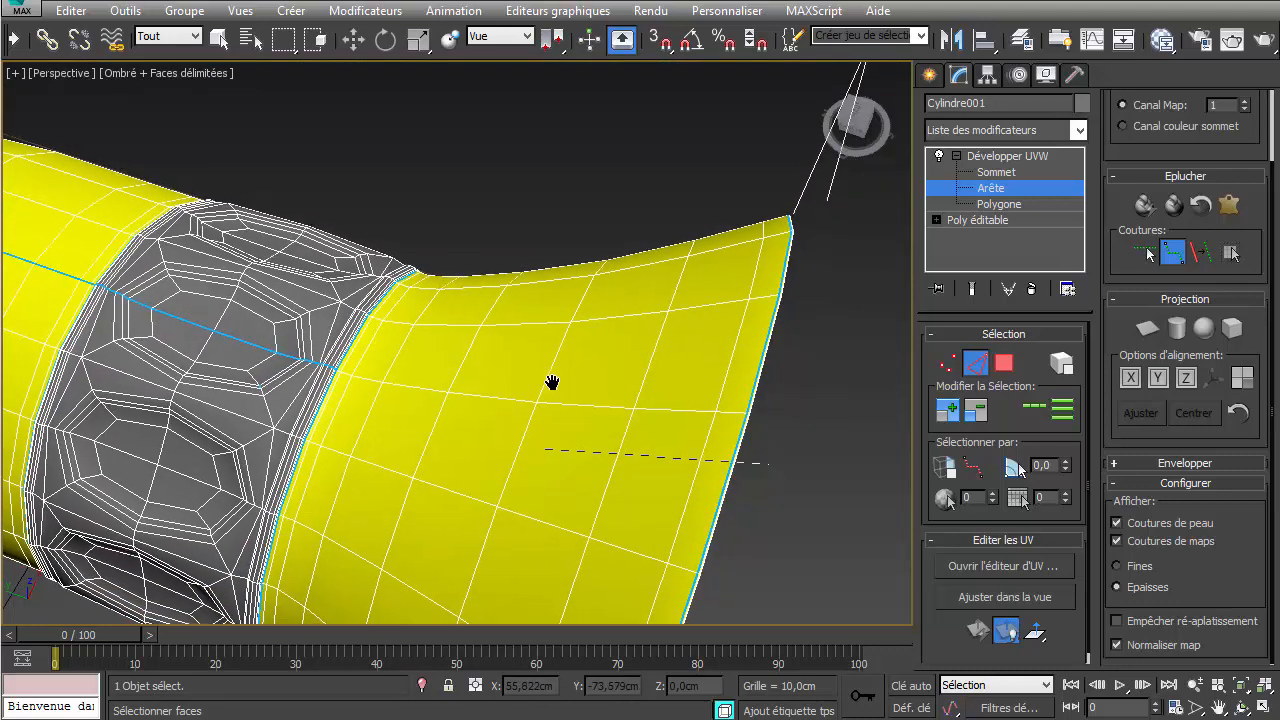
{"action": "scroll", "coordinate": [727, 447], "scroll_direction": "up", "scroll_amount": 3}
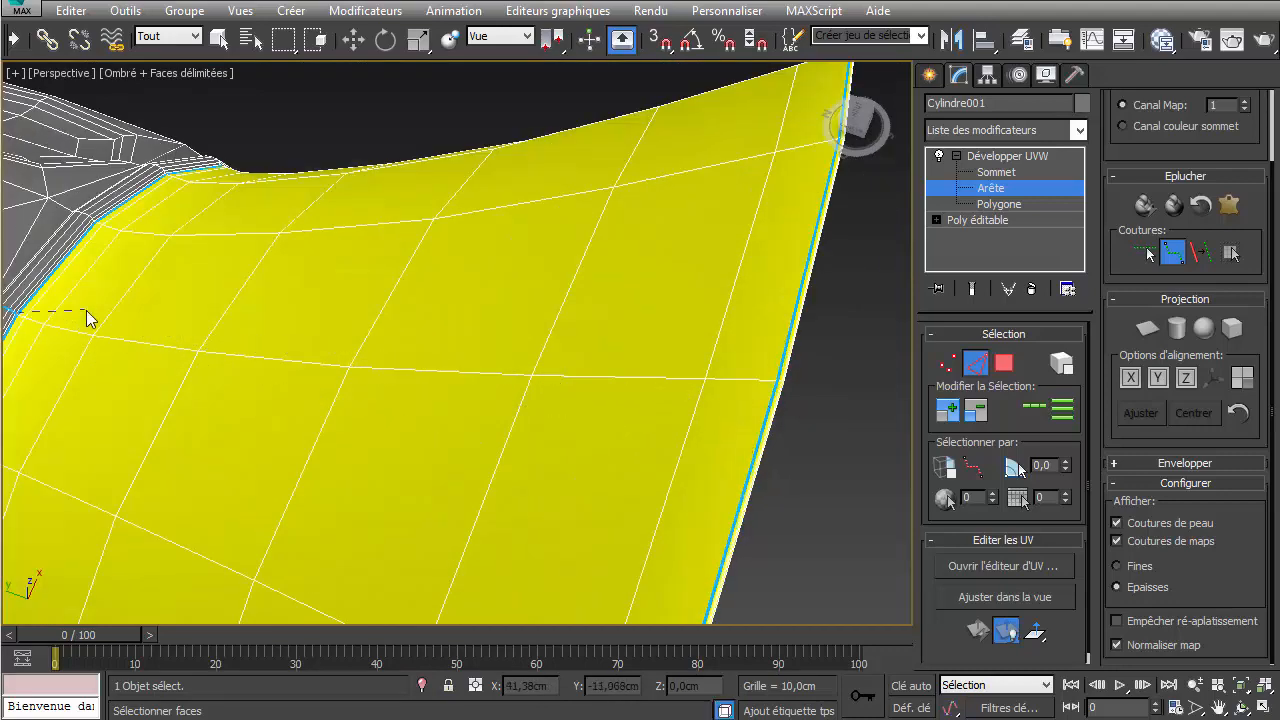
{"action": "left_click", "coordinate": [776, 380]}
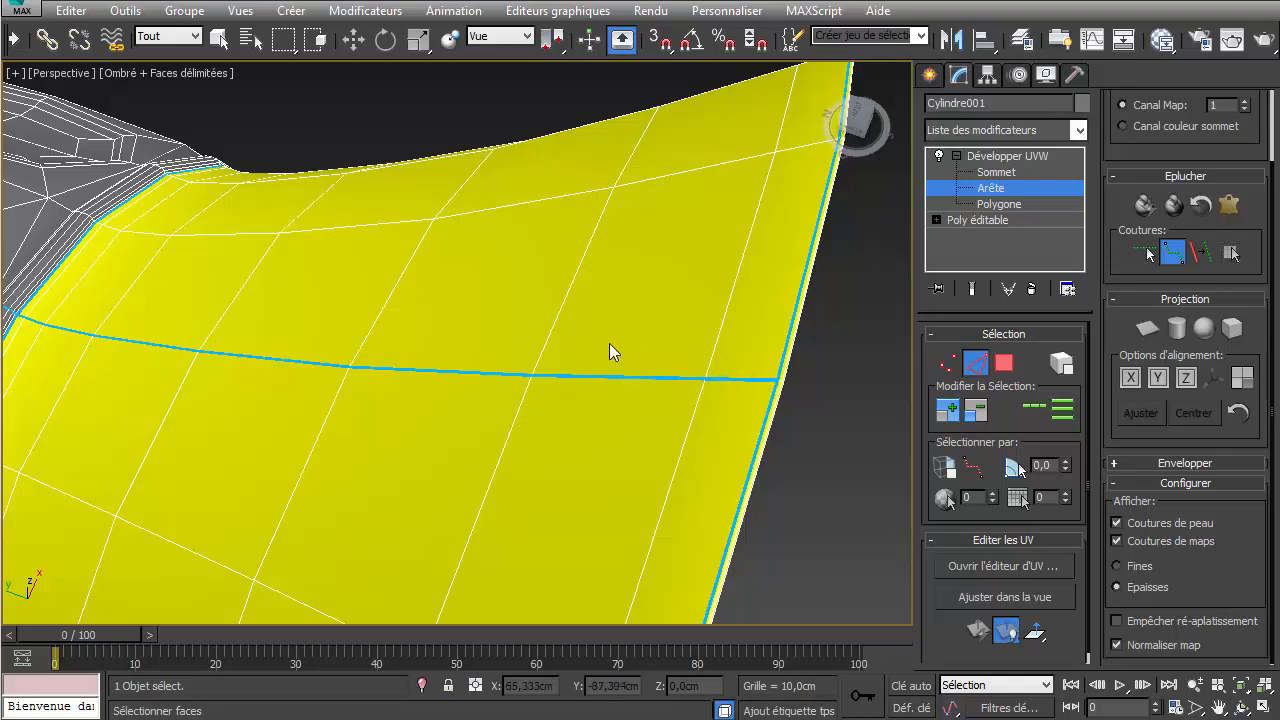
- Draw a point-to-point seam along the inside of the yellow horn, from the dark inner band's outer seam to the mouth's inner rim seam
{"action": "scroll", "coordinate": [560, 395], "scroll_direction": "down", "scroll_amount": 3}
{"action": "middle_click_drag", "start_coordinate": [491, 420], "coordinate": [769, 517], "text": "alt"}
{"action": "scroll", "coordinate": [571, 329], "scroll_direction": "up", "scroll_amount": 6}
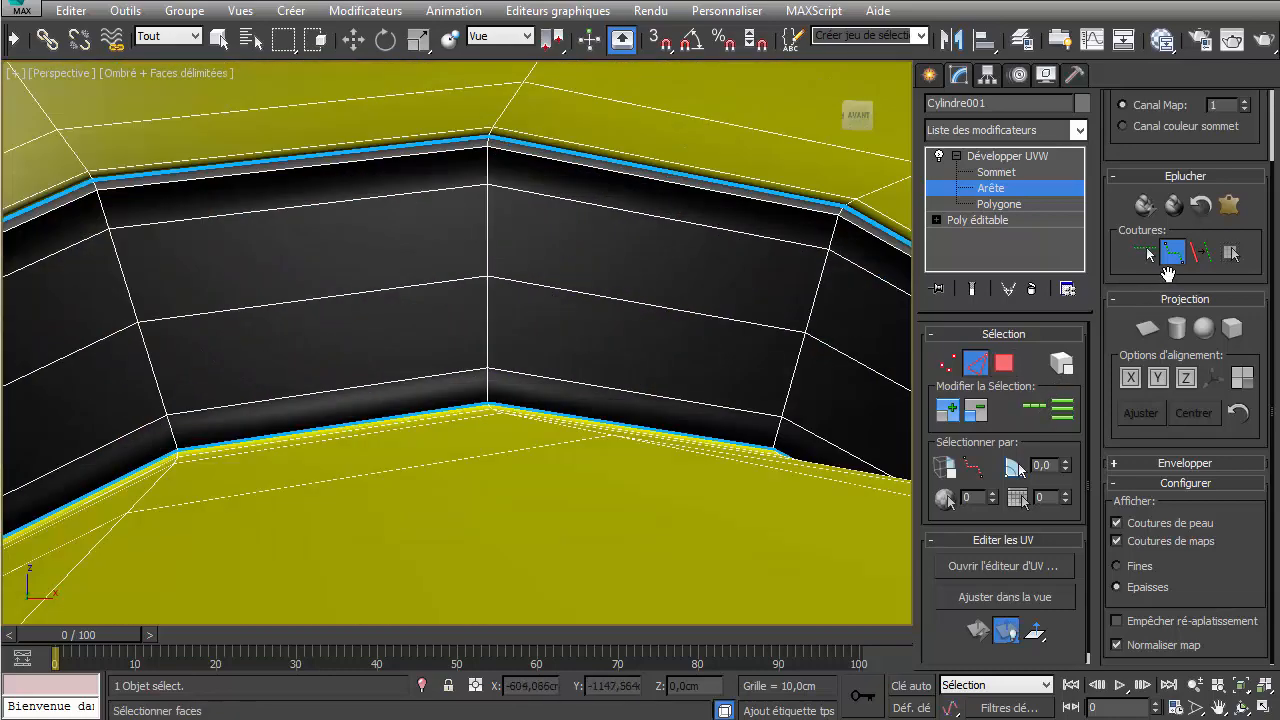
{"action": "scroll", "coordinate": [446, 234], "scroll_direction": "down", "scroll_amount": 8}
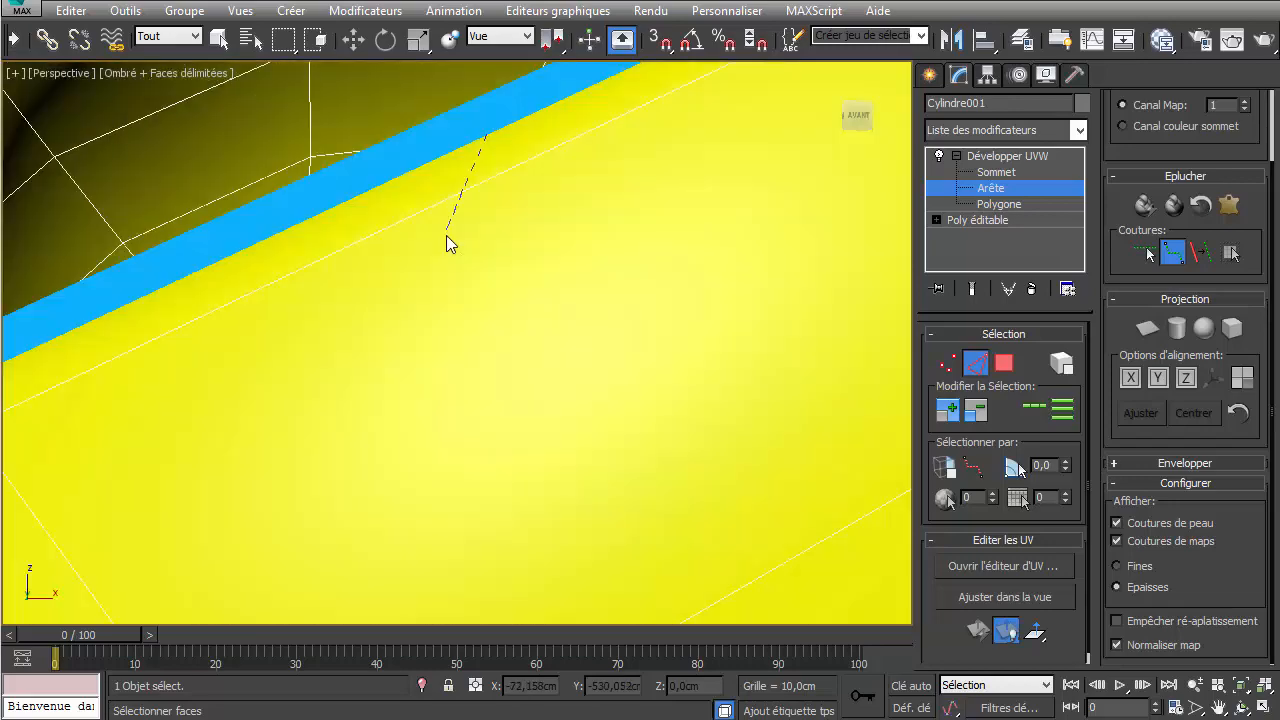
{"action": "scroll", "coordinate": [519, 245], "scroll_direction": "down", "scroll_amount": 10}
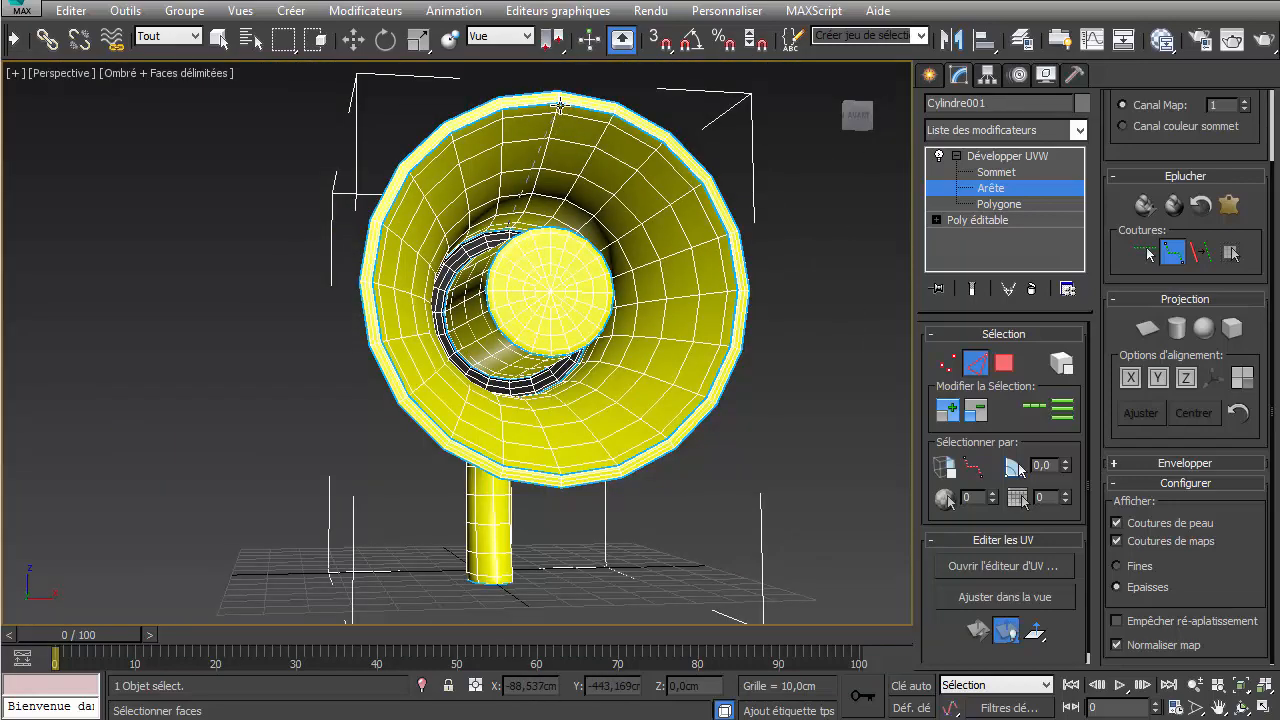
{"action": "scroll", "coordinate": [560, 103], "scroll_direction": "up", "scroll_amount": 15}
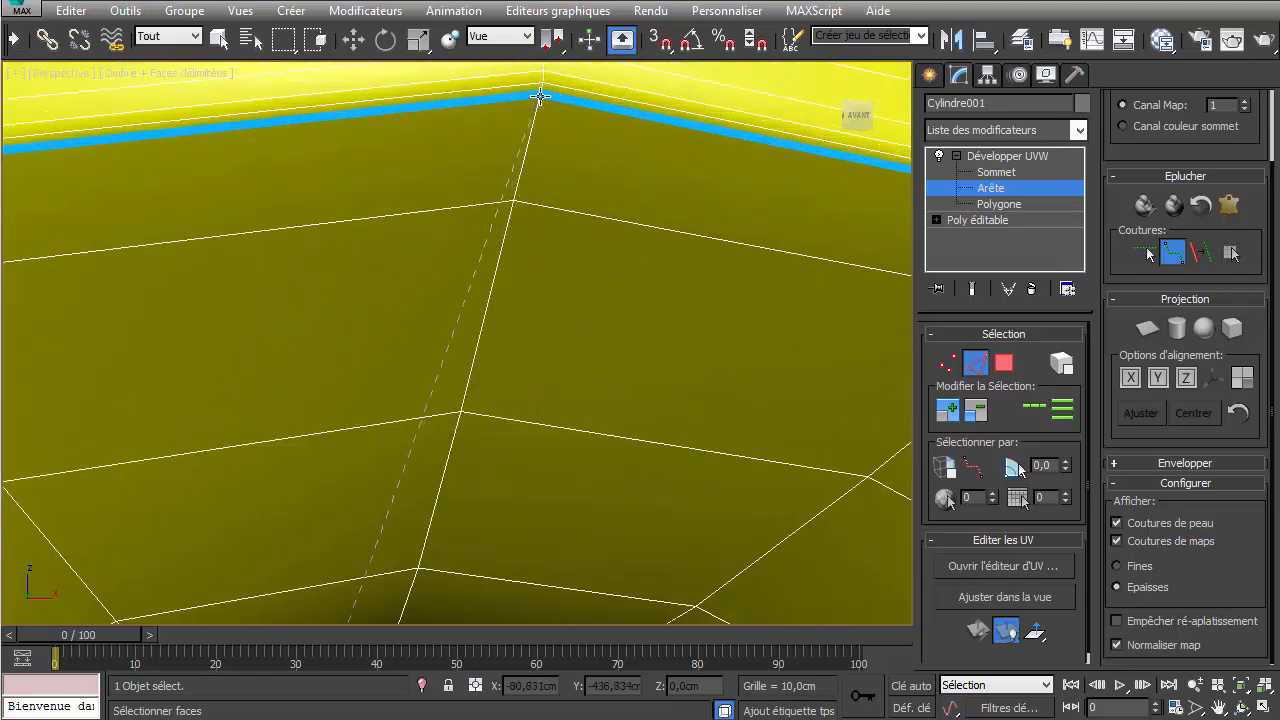
{"action": "left_click", "coordinate": [540, 96]}
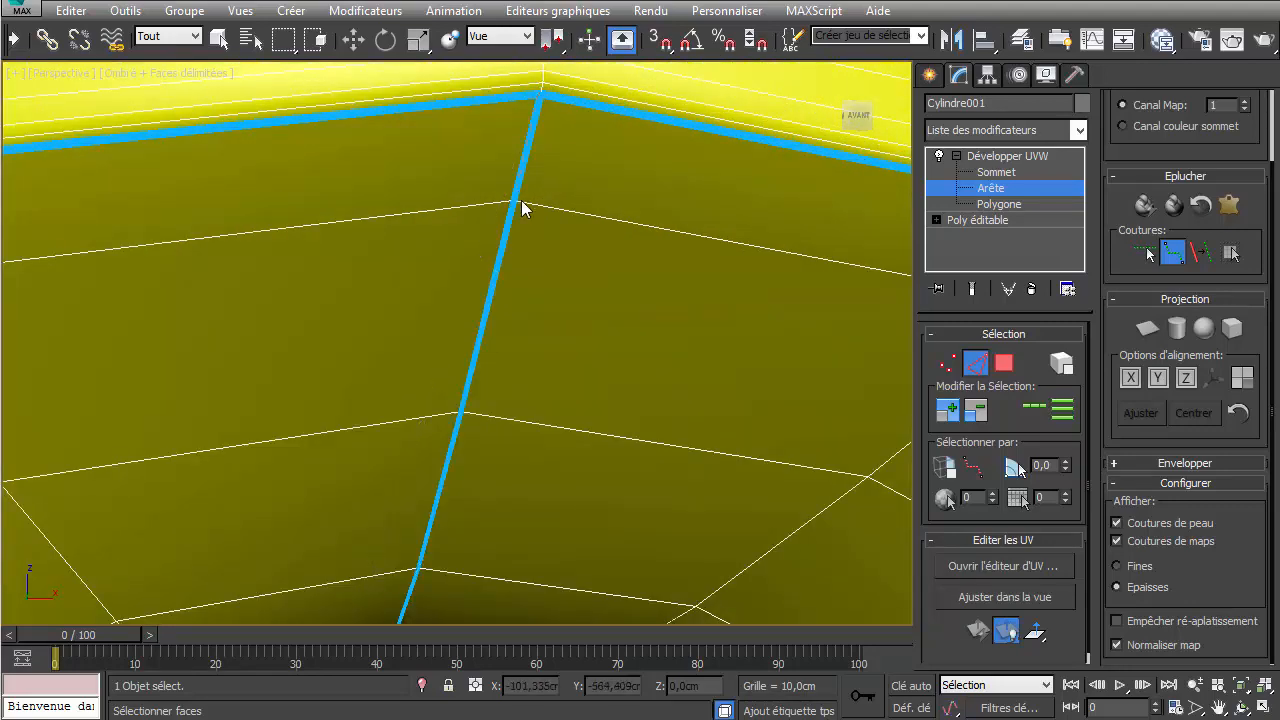
- Draw a point-to-point seam along the horn's inner yellow cylinder, from the dark band's inner seam to the seam around the cylinder's end face
{"action": "scroll", "coordinate": [532, 226], "scroll_direction": "down", "scroll_amount": 5}
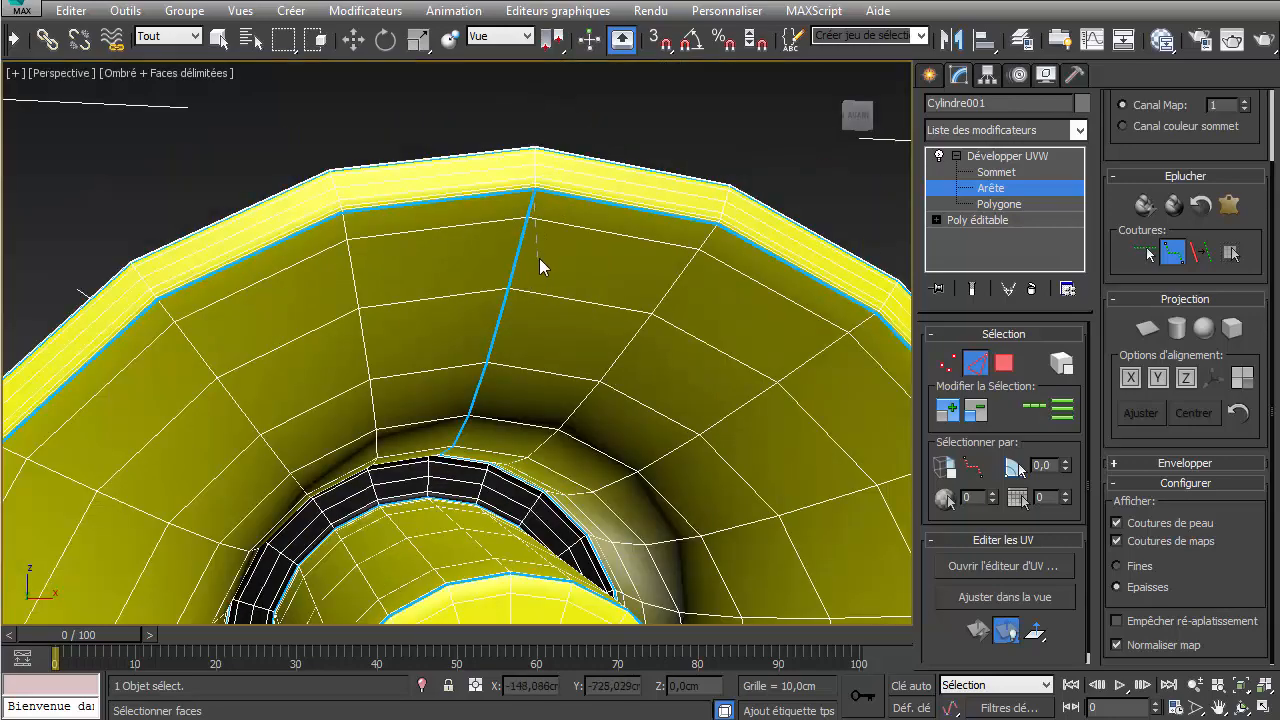
{"action": "middle_click_drag", "start_coordinate": [500, 379], "coordinate": [486, 460], "text": "alt"}
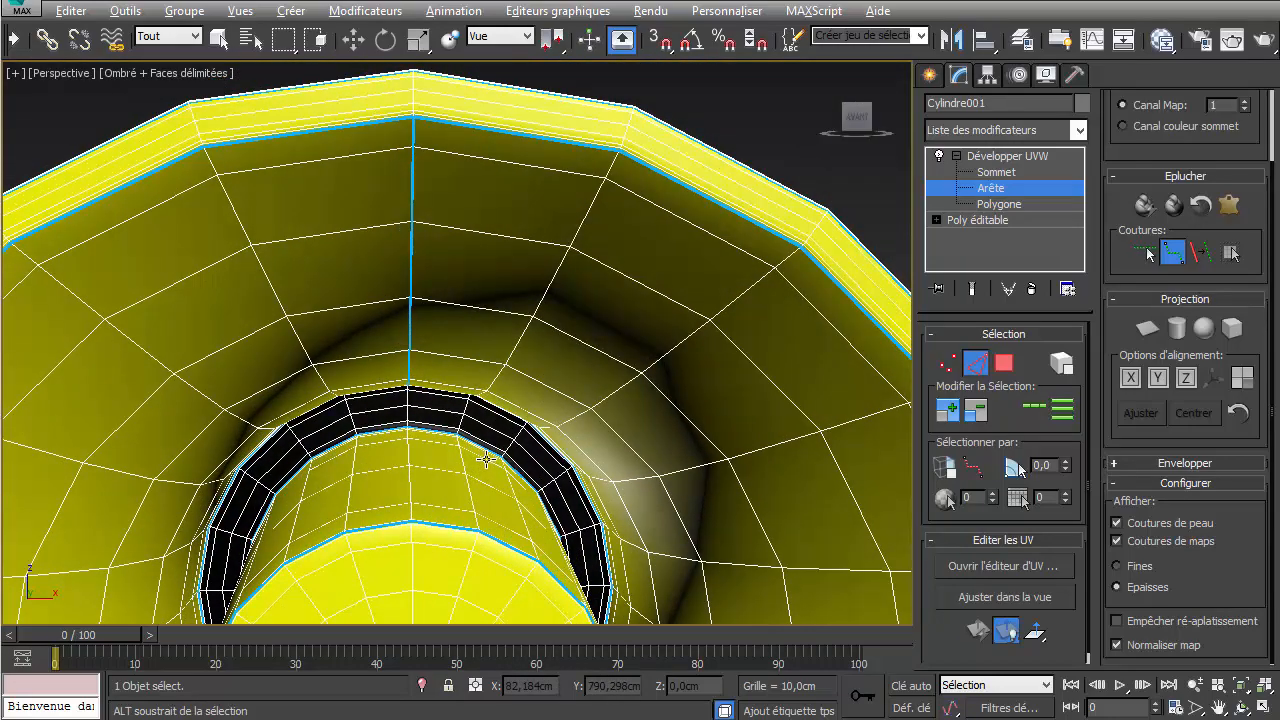
{"action": "scroll", "coordinate": [486, 460], "scroll_direction": "down", "scroll_amount": 3}
{"action": "middle_click_drag", "start_coordinate": [412, 428], "coordinate": [444, 459], "text": "alt"}
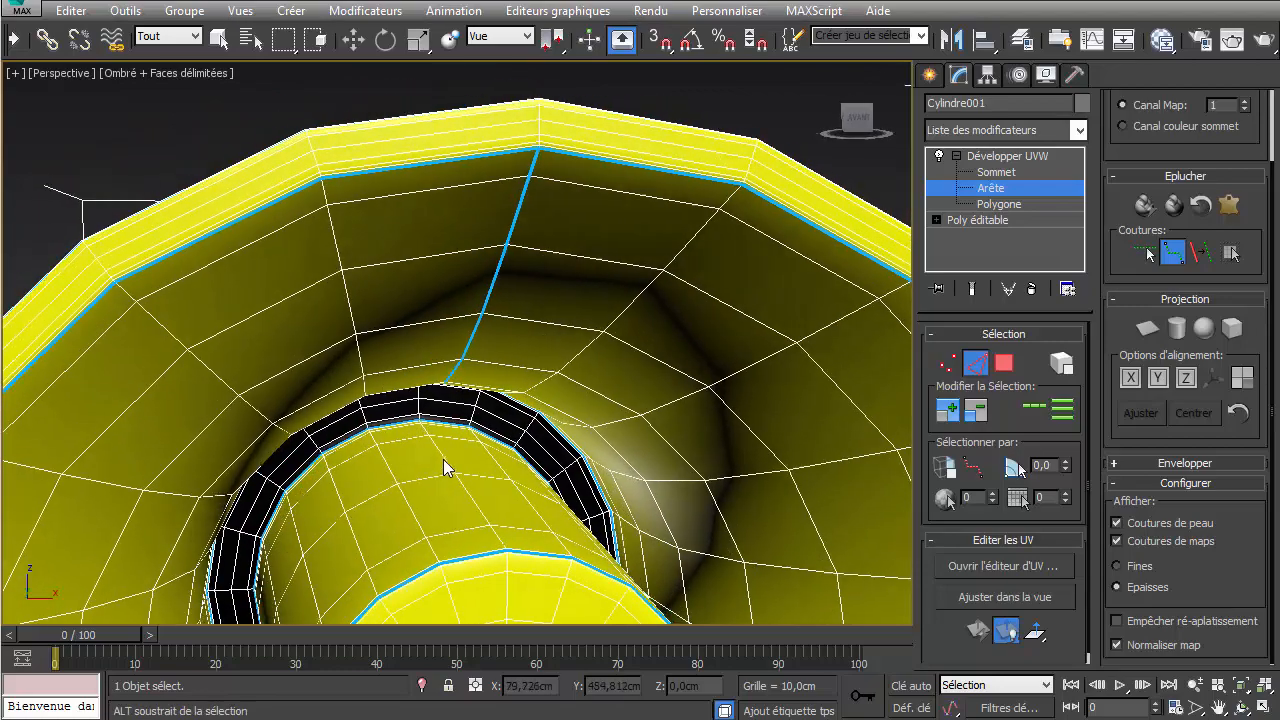
{"action": "scroll", "coordinate": [443, 459], "scroll_direction": "up", "scroll_amount": 10}
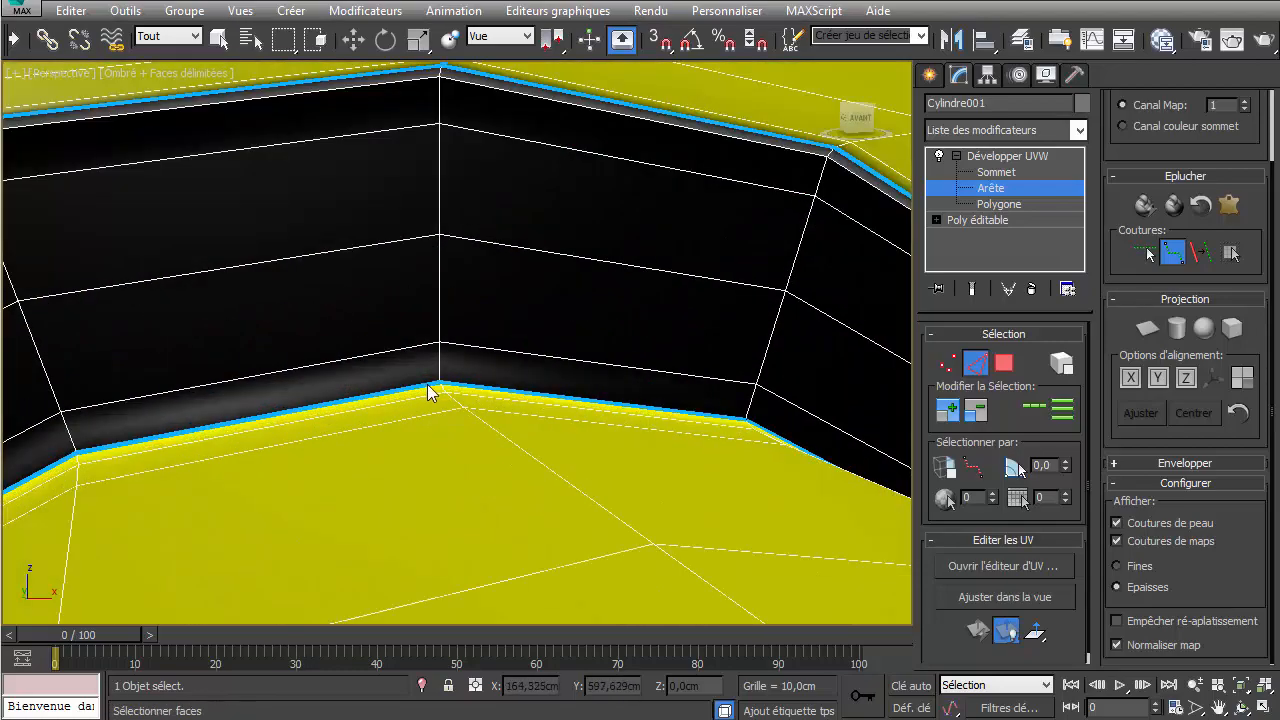
{"action": "scroll", "coordinate": [496, 460], "scroll_direction": "down", "scroll_amount": 5}
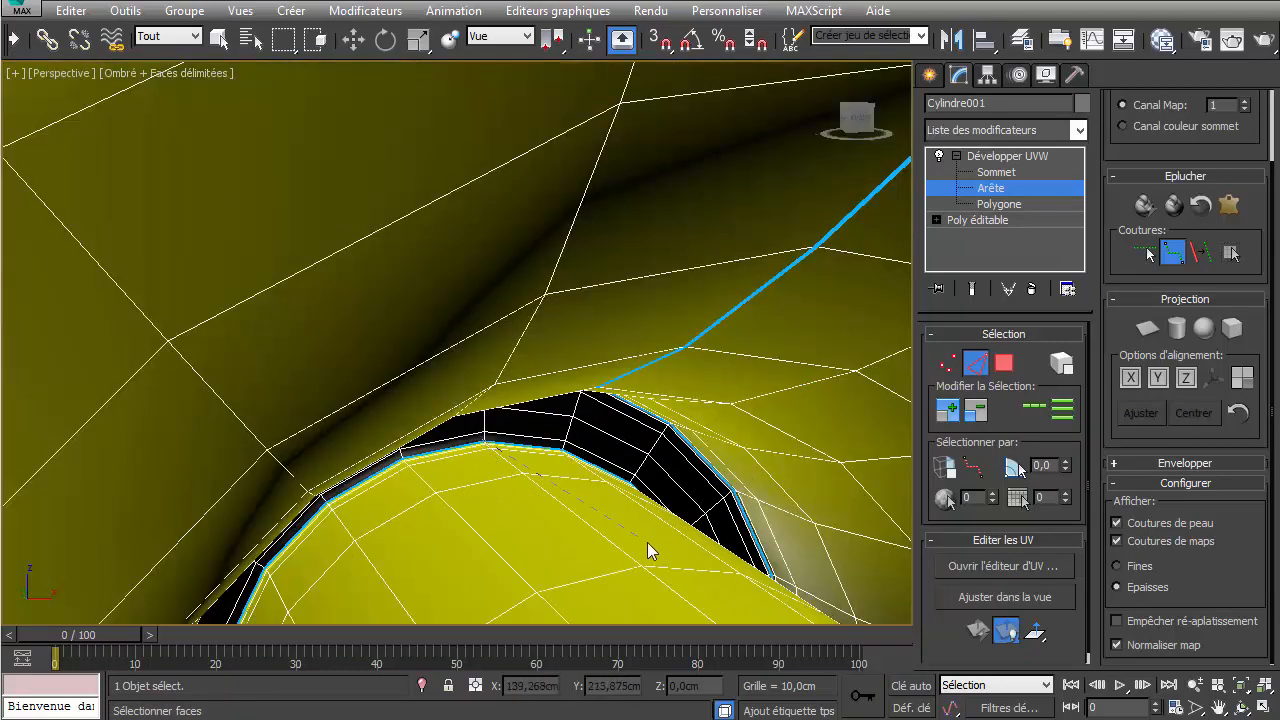
{"action": "middle_click_drag", "start_coordinate": [647, 542], "coordinate": [380, 320]}
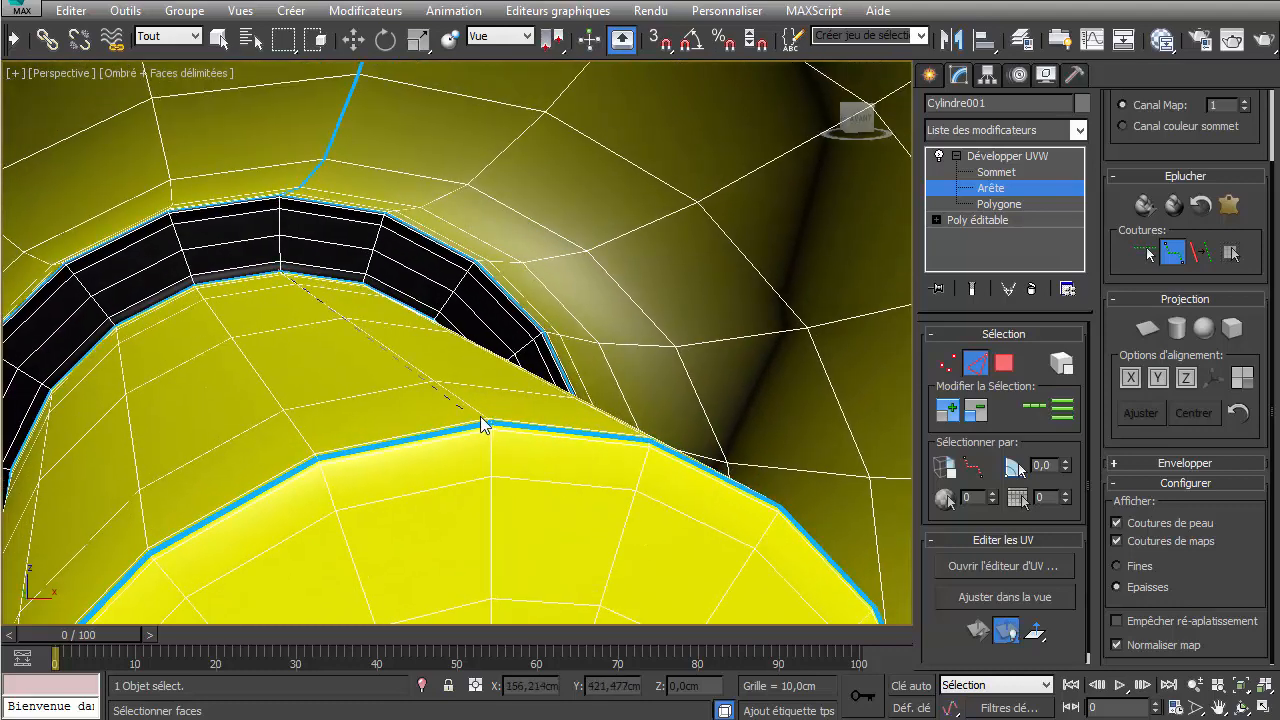
{"action": "scroll", "coordinate": [491, 420], "scroll_direction": "up", "scroll_amount": 5}
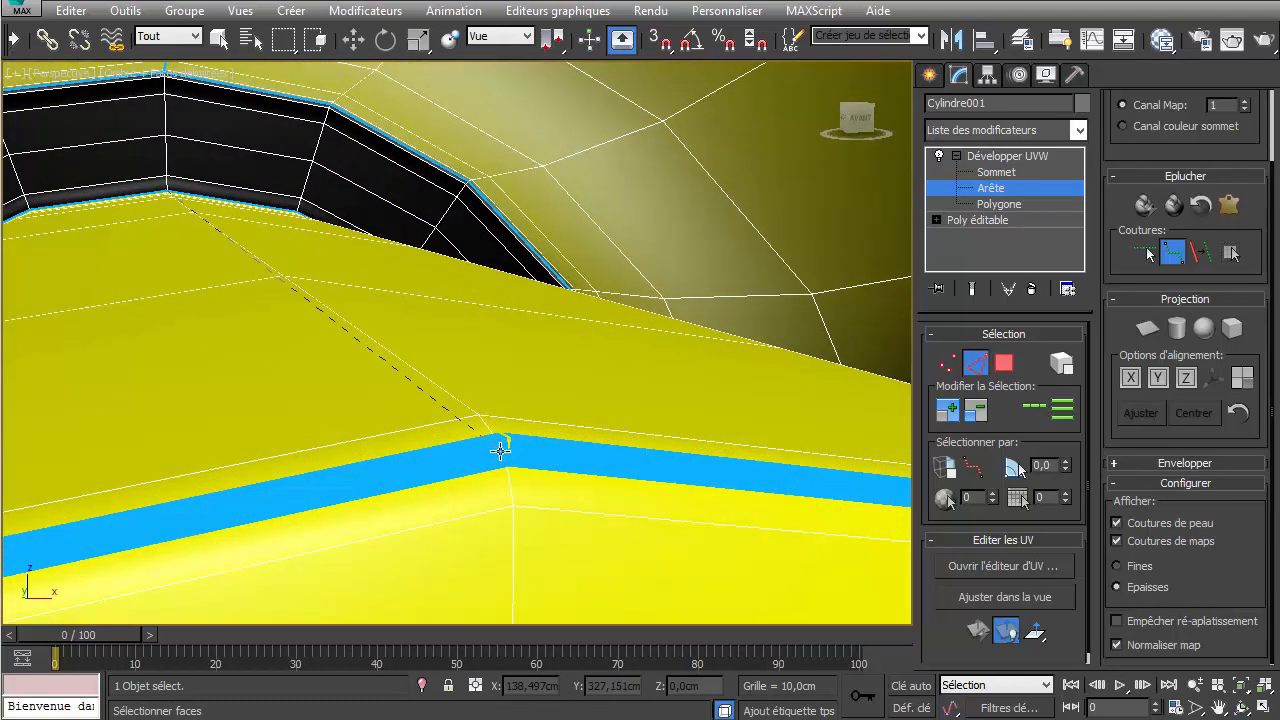
{"action": "left_click", "coordinate": [500, 449]}
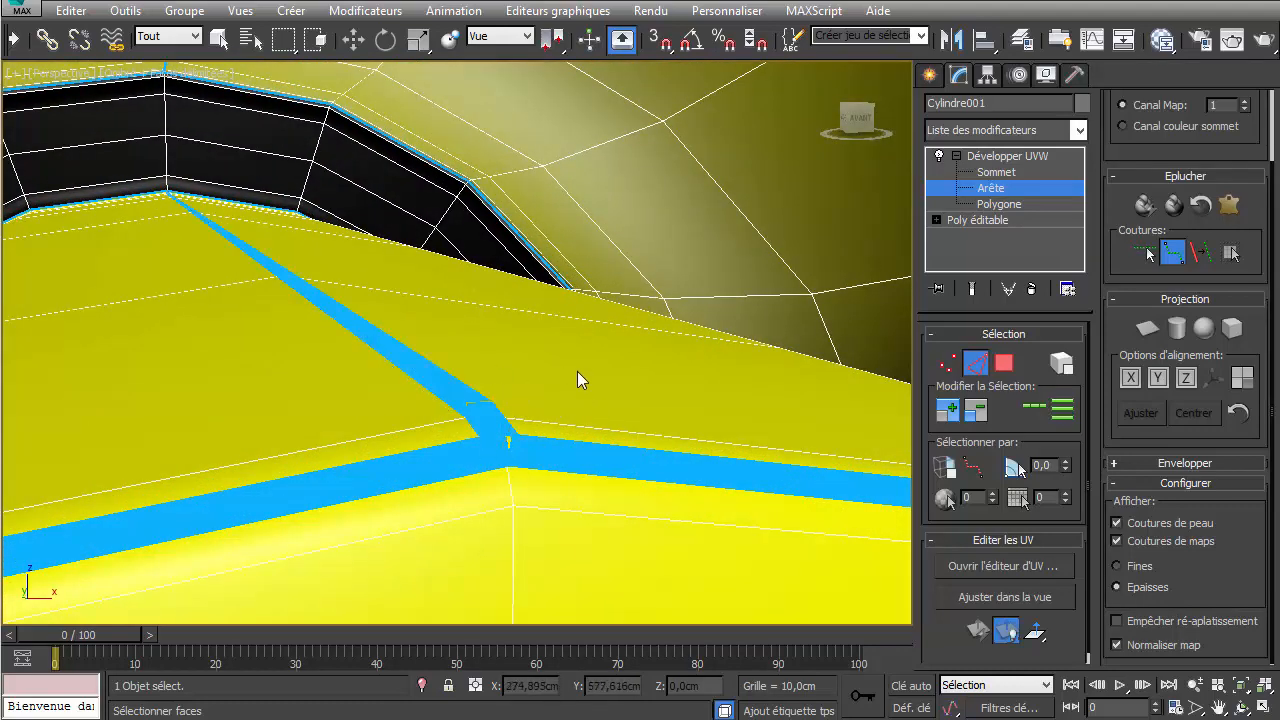
- Select two of the black faces inside the opening at the bottom of the handle
{"action": "scroll", "coordinate": [577, 371], "scroll_direction": "down", "scroll_amount": 10}
{"action": "scroll", "coordinate": [515, 393], "scroll_direction": "up", "scroll_amount": 4}
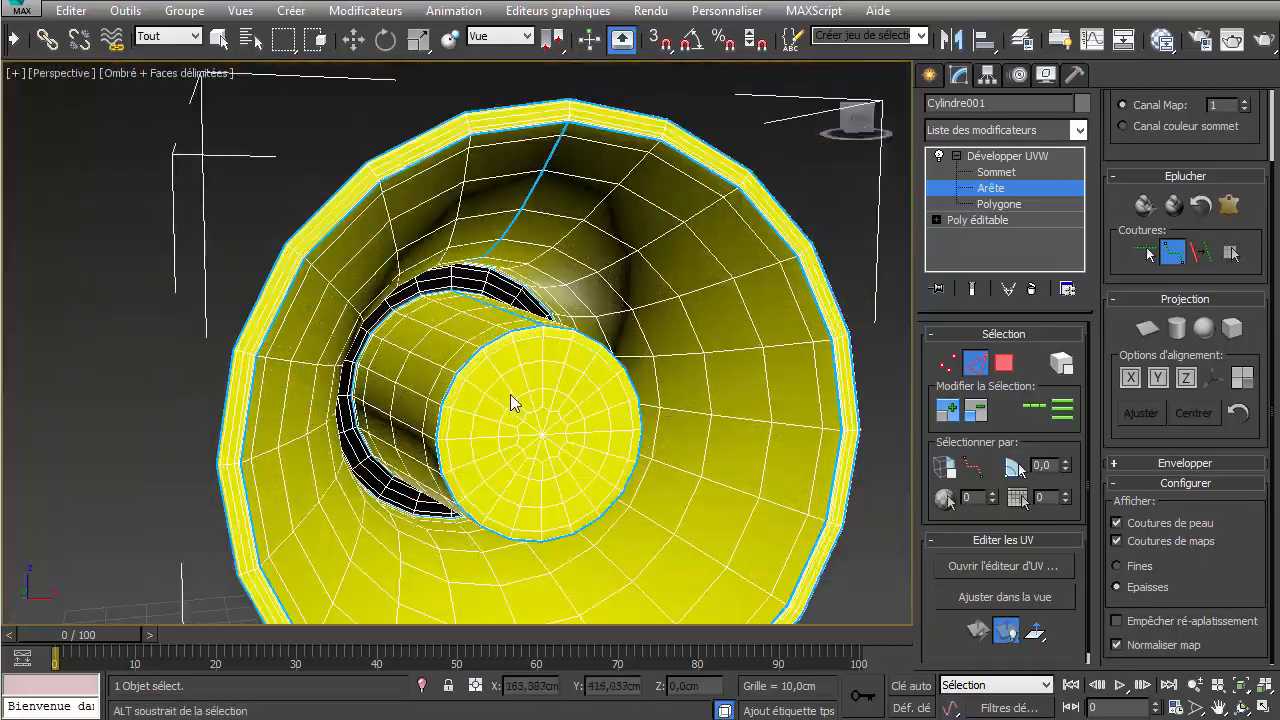
{"action": "middle_click_drag", "start_coordinate": [510, 394], "coordinate": [585, 356], "text": "alt"}
{"action": "middle_click_drag", "start_coordinate": [420, 490], "coordinate": [420, 372], "text": "alt"}
{"action": "middle_click_drag", "start_coordinate": [408, 458], "coordinate": [528, 198]}
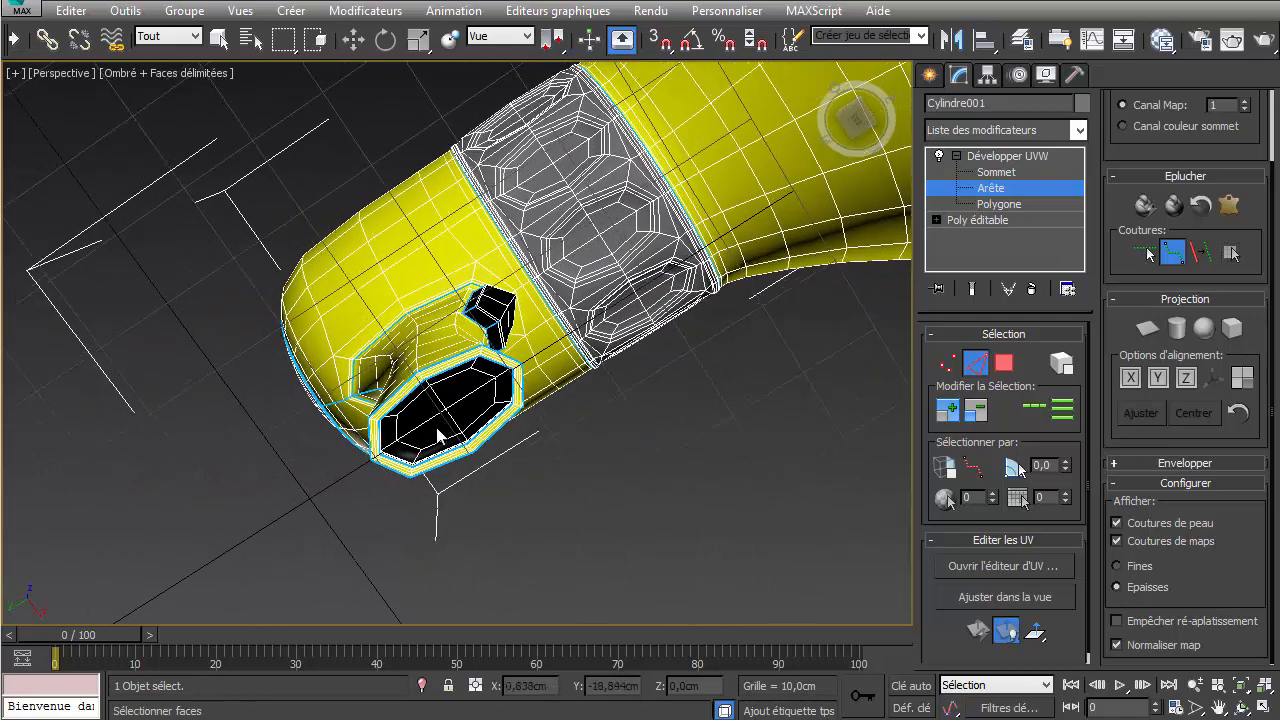
{"action": "scroll", "coordinate": [435, 428], "scroll_direction": "up", "scroll_amount": 5}
{"action": "scroll", "coordinate": [328, 471], "scroll_direction": "up", "scroll_amount": 2}
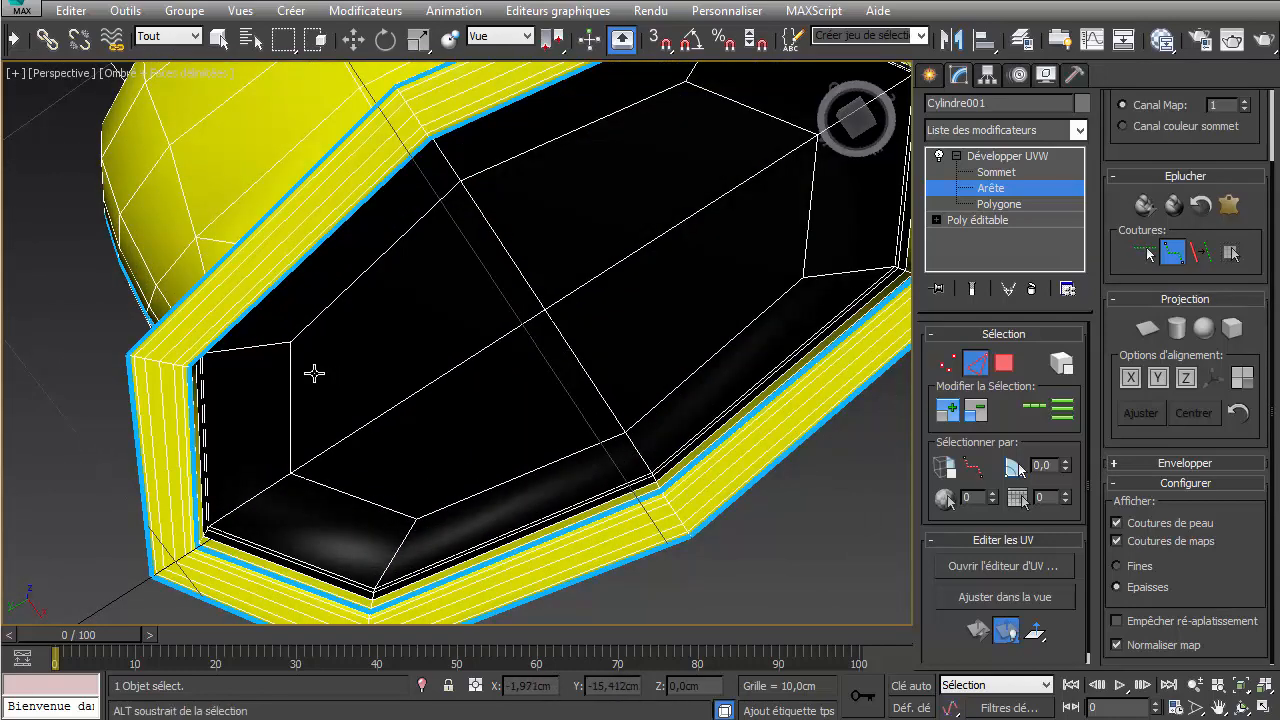
{"action": "middle_click_drag", "start_coordinate": [231, 407], "coordinate": [473, 490], "text": "alt"}
{"action": "scroll", "coordinate": [314, 512], "scroll_direction": "up", "scroll_amount": 3}
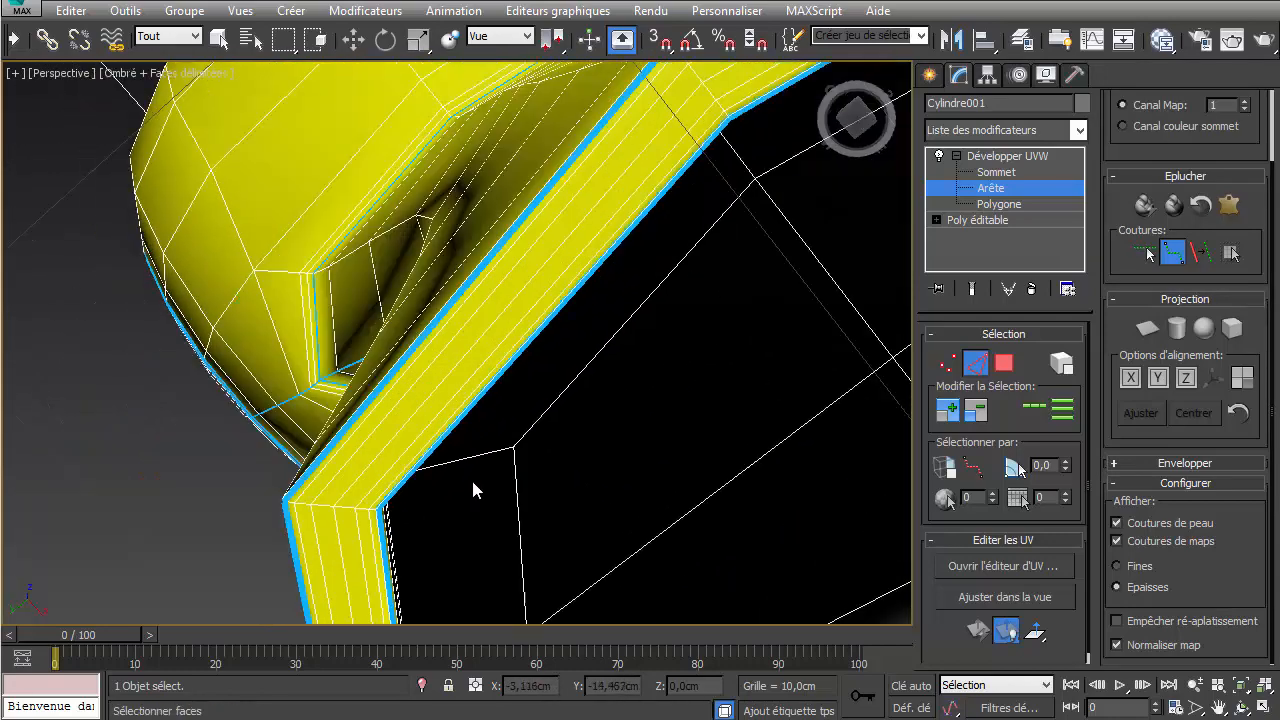
{"action": "middle_click_drag", "start_coordinate": [738, 393], "coordinate": [287, 392]}
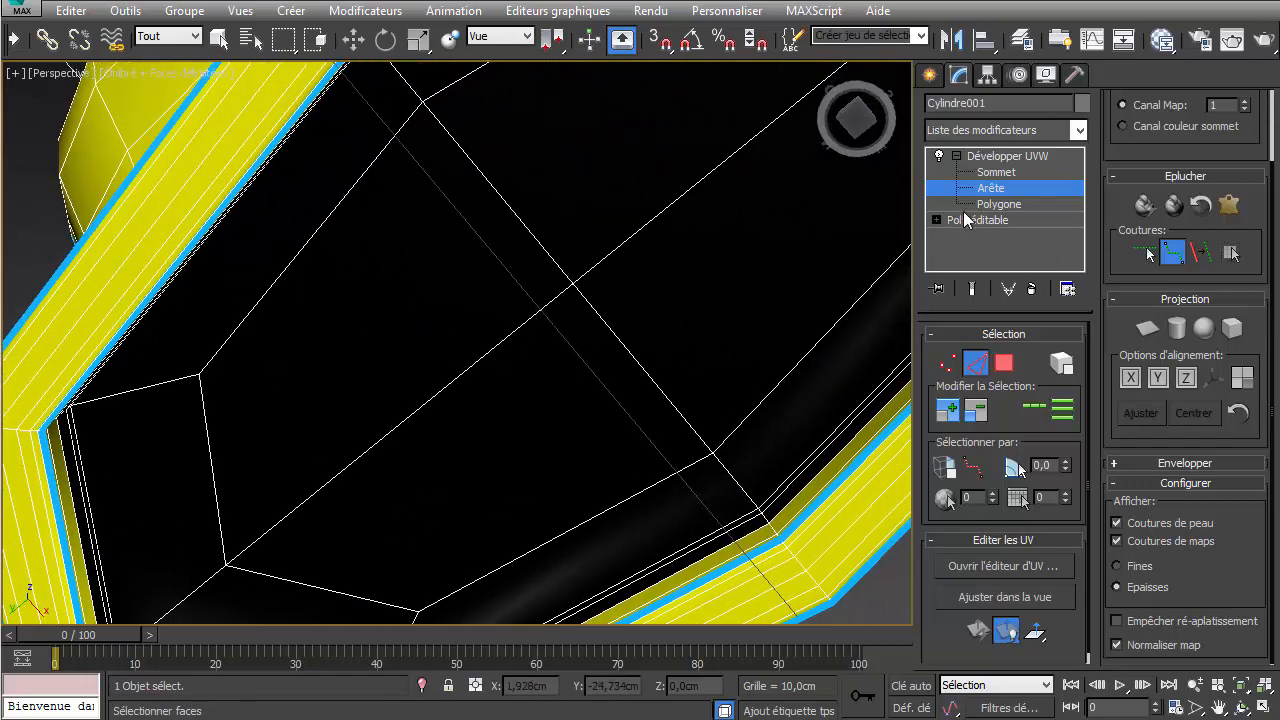
{"action": "left_click", "coordinate": [986, 368]}
{"action": "left_click", "coordinate": [655, 329]}
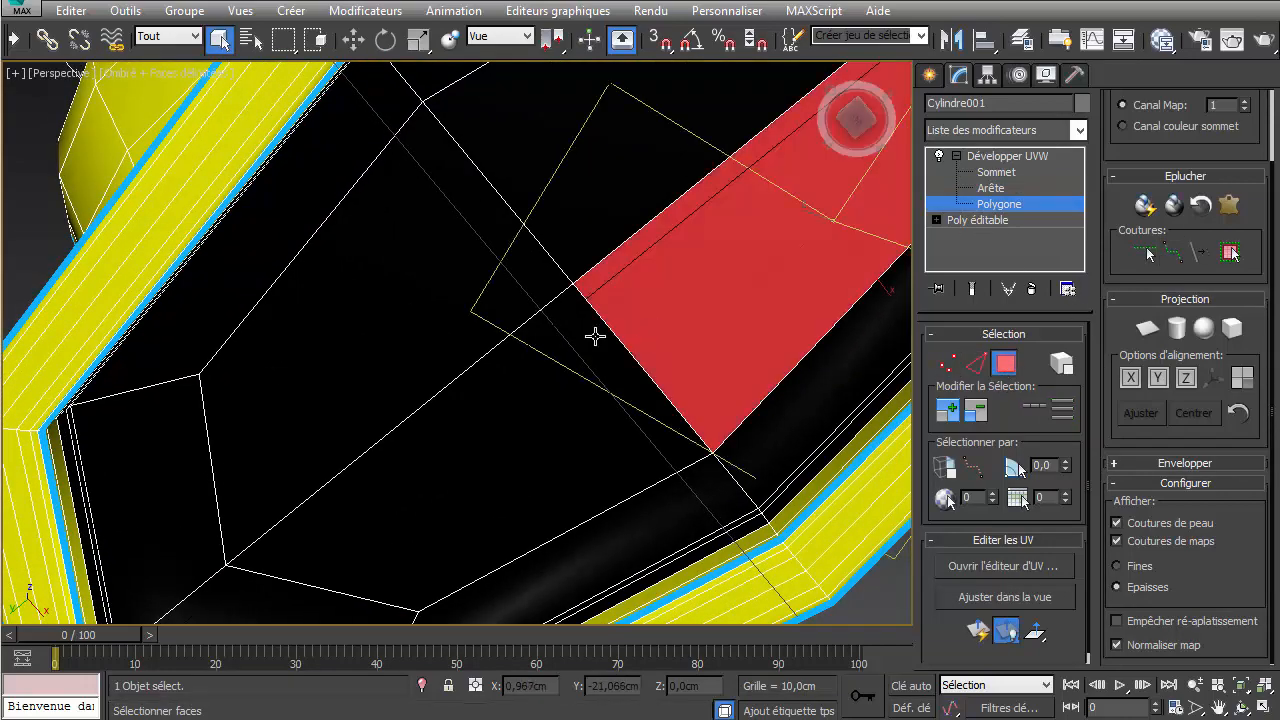
{"action": "left_click", "coordinate": [357, 346], "text": "ctrl"}
{"action": "scroll", "coordinate": [414, 357], "scroll_direction": "down", "scroll_amount": 10}
{"action": "middle_click_drag", "start_coordinate": [414, 357], "coordinate": [130, 412], "text": "alt"}
- Draw point-to-point seams from two corners of the black panel inside the handle's opening out to the inner rim seam
{"action": "left_click", "coordinate": [975, 364]}
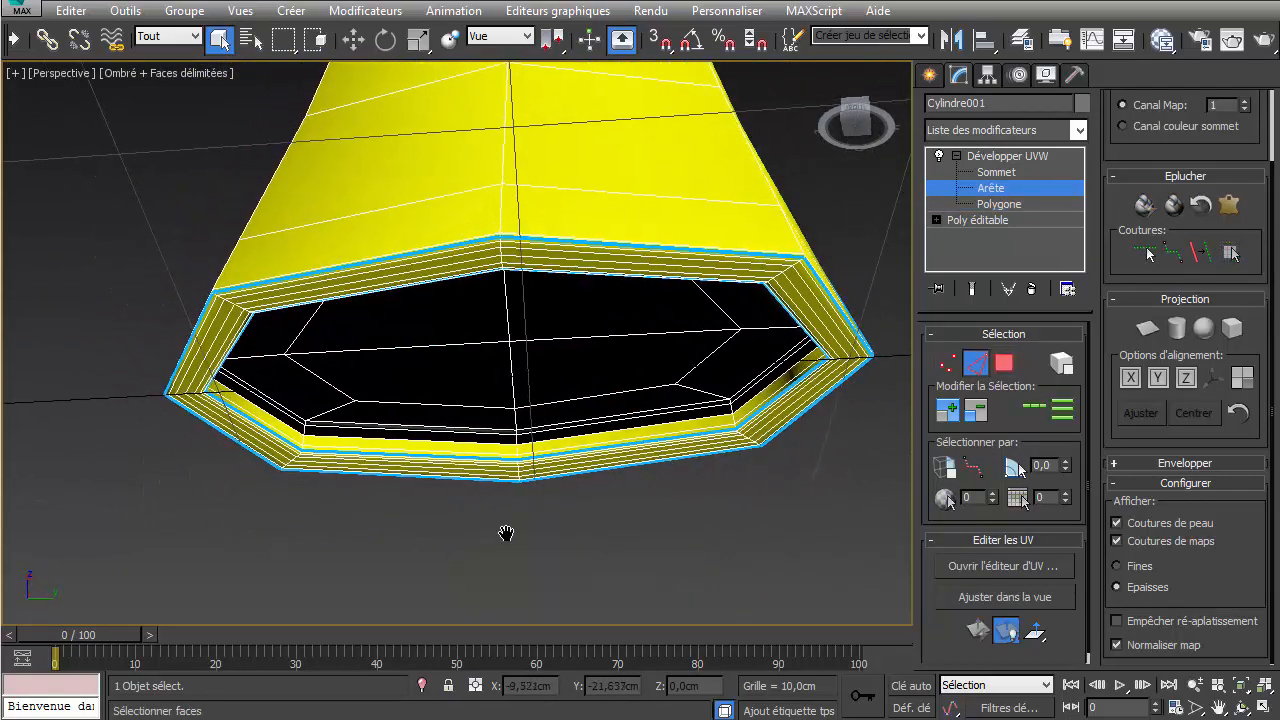
{"action": "scroll", "coordinate": [360, 476], "scroll_direction": "up", "scroll_amount": 5}
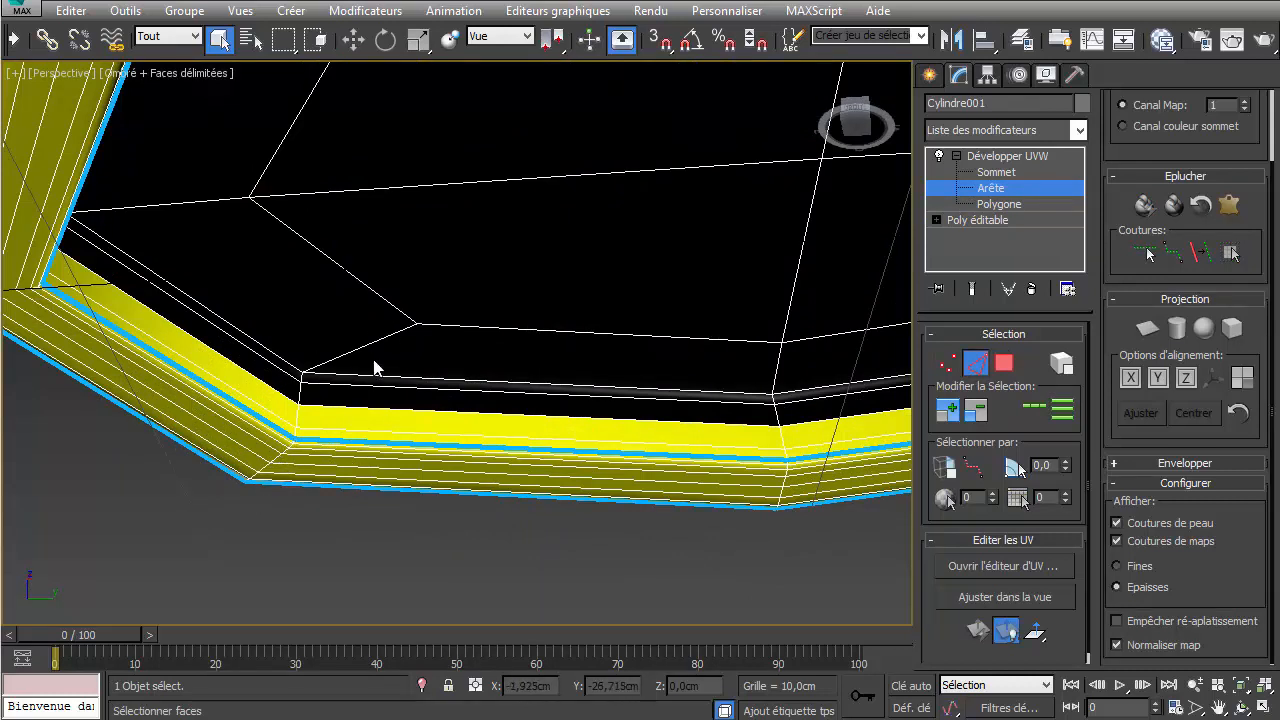
{"action": "left_click", "coordinate": [414, 323]}
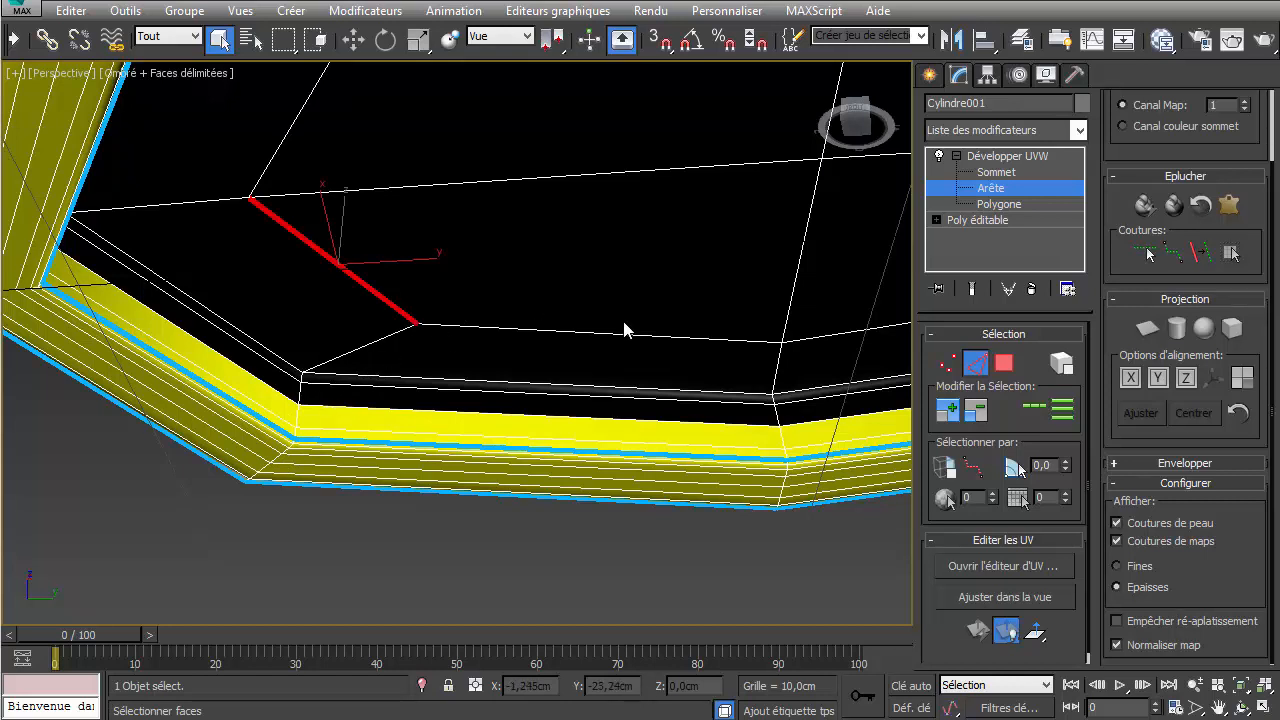
{"action": "left_click", "coordinate": [498, 570]}
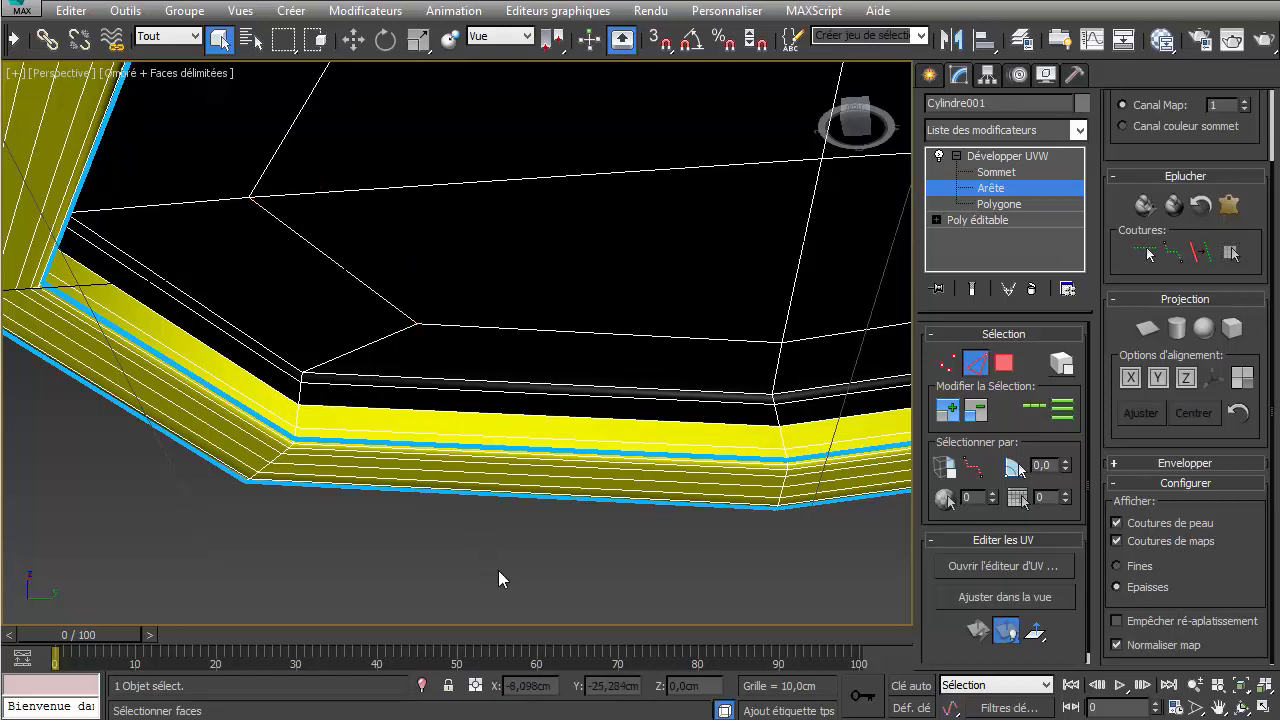
{"action": "left_click", "coordinate": [1172, 255]}
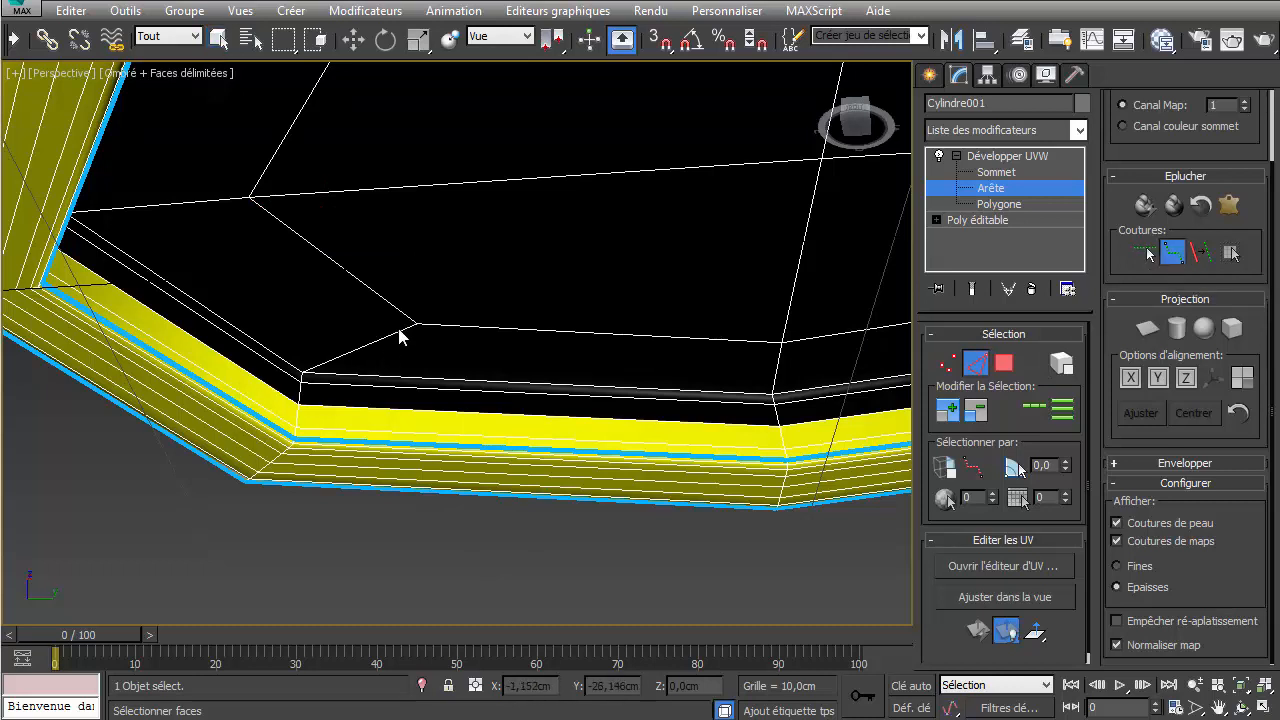
{"action": "left_click", "coordinate": [293, 439]}
{"action": "middle_click_drag", "start_coordinate": [838, 393], "coordinate": [467, 366], "text": "alt"}
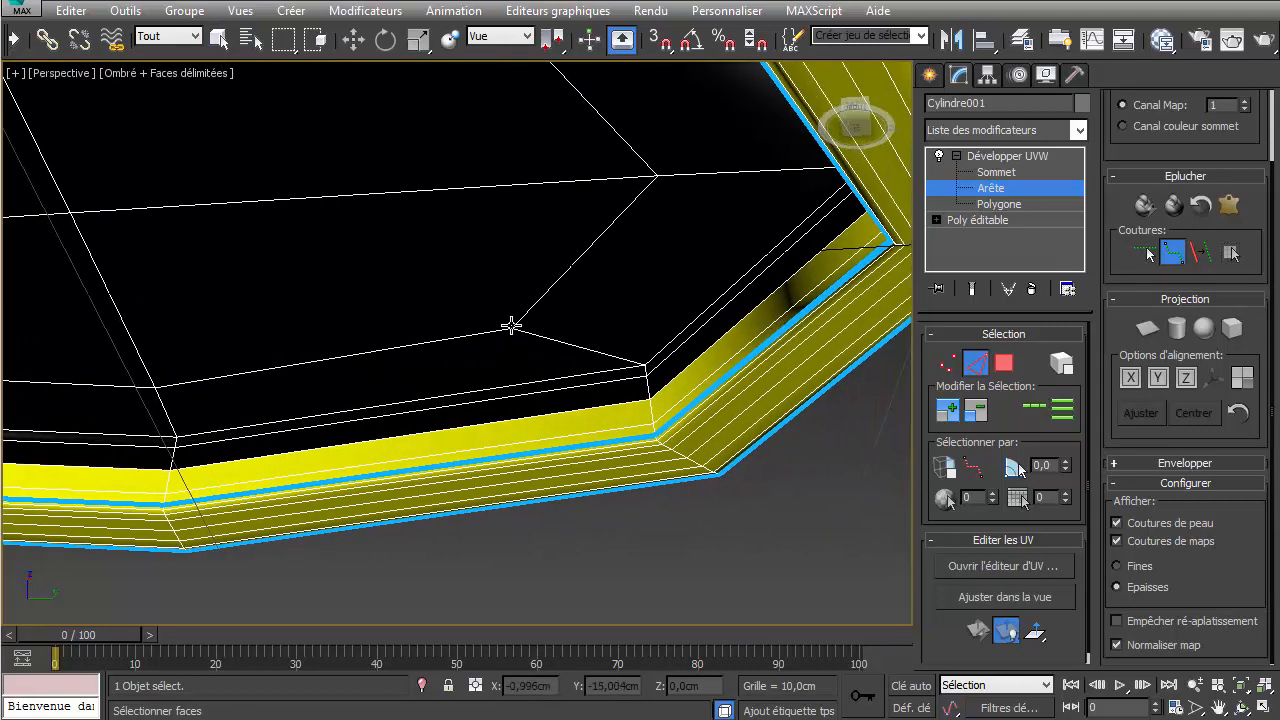
{"action": "left_click", "coordinate": [653, 436]}
- Remove the short stray seam edges that extend past the handle opening's inner rim seam at both new corner seams
{"action": "scroll", "coordinate": [555, 449], "scroll_direction": "down", "scroll_amount": 5}
{"action": "scroll", "coordinate": [560, 465], "scroll_direction": "up", "scroll_amount": 6}
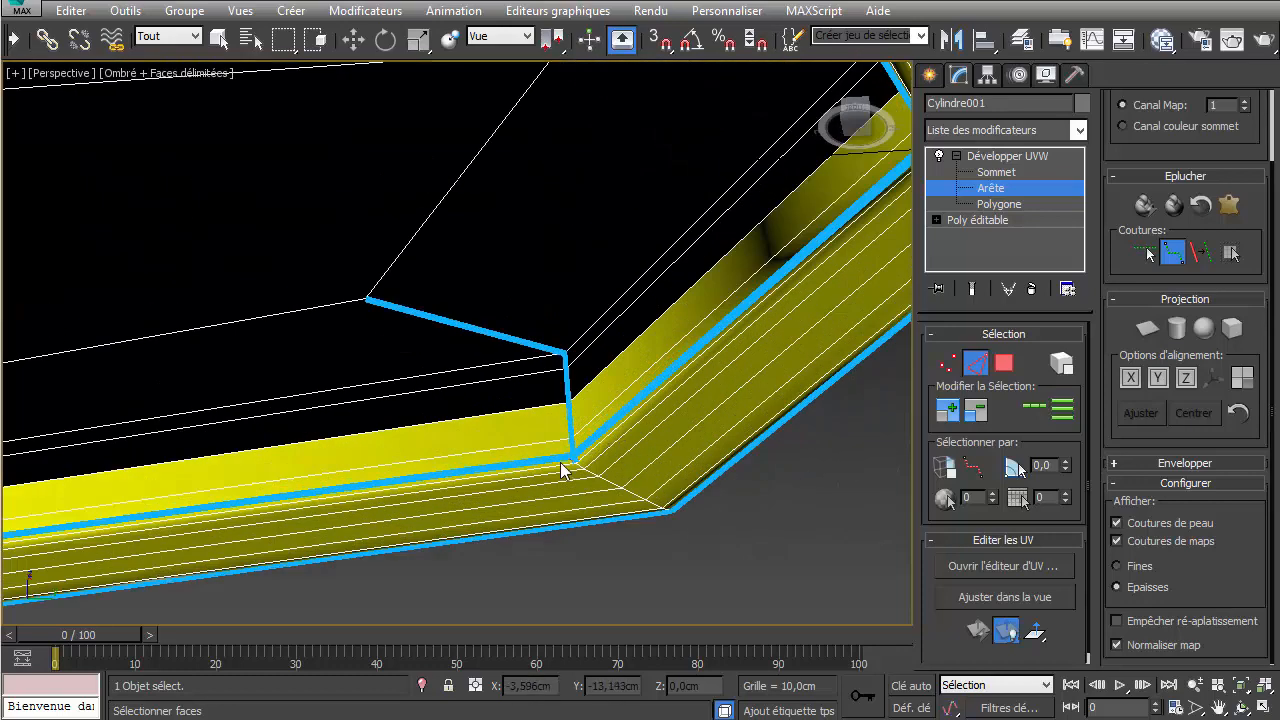
{"action": "scroll", "coordinate": [562, 470], "scroll_direction": "up", "scroll_amount": 4}
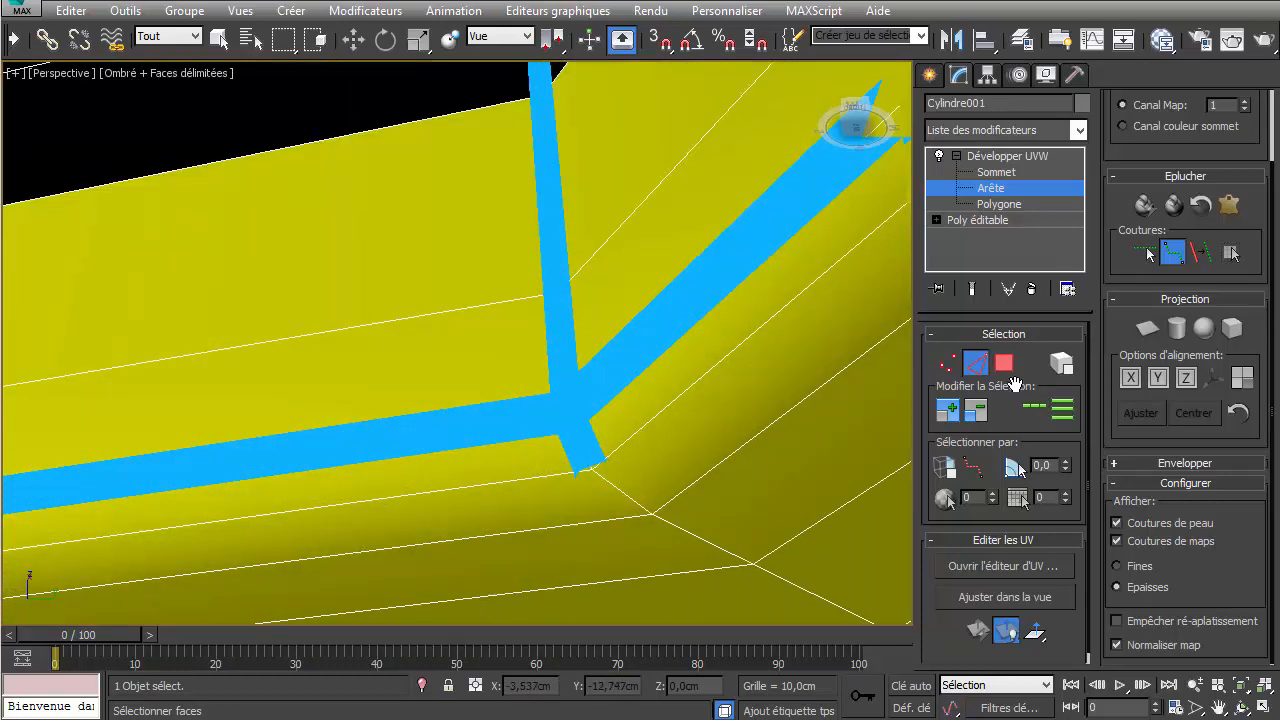
{"action": "left_click", "coordinate": [1145, 252]}
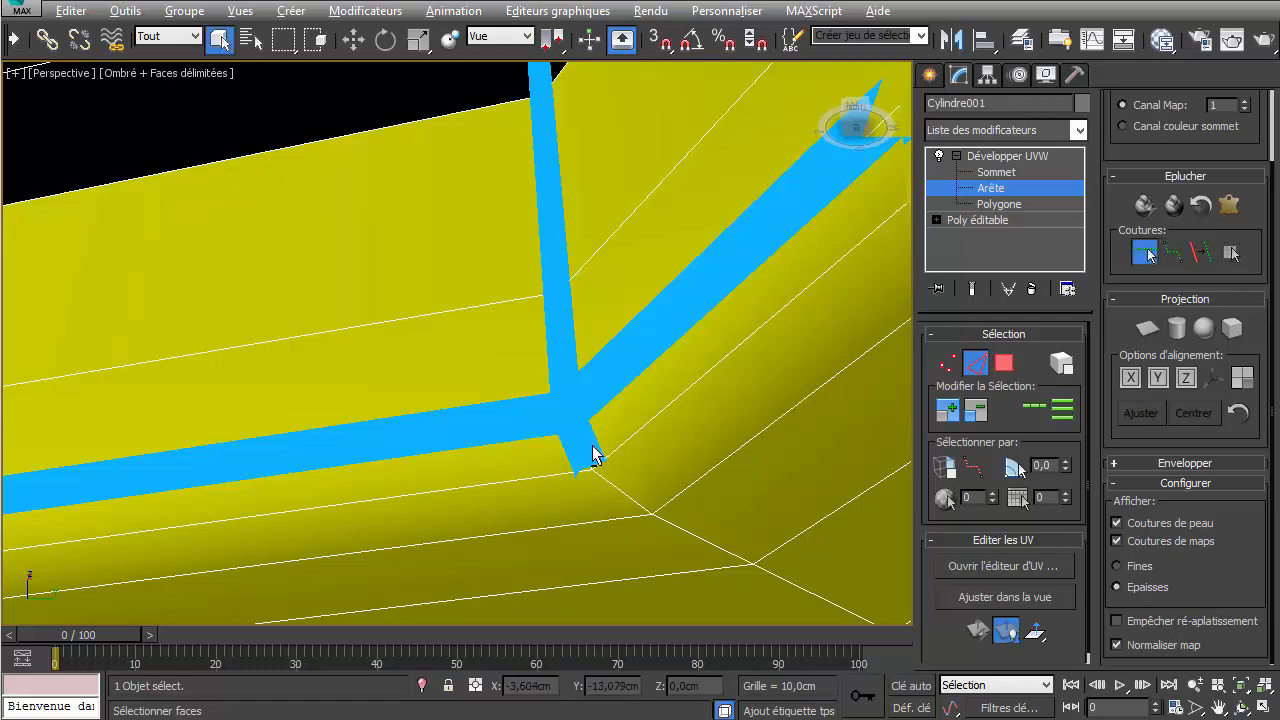
{"action": "scroll", "coordinate": [605, 465], "scroll_direction": "down", "scroll_amount": 4}
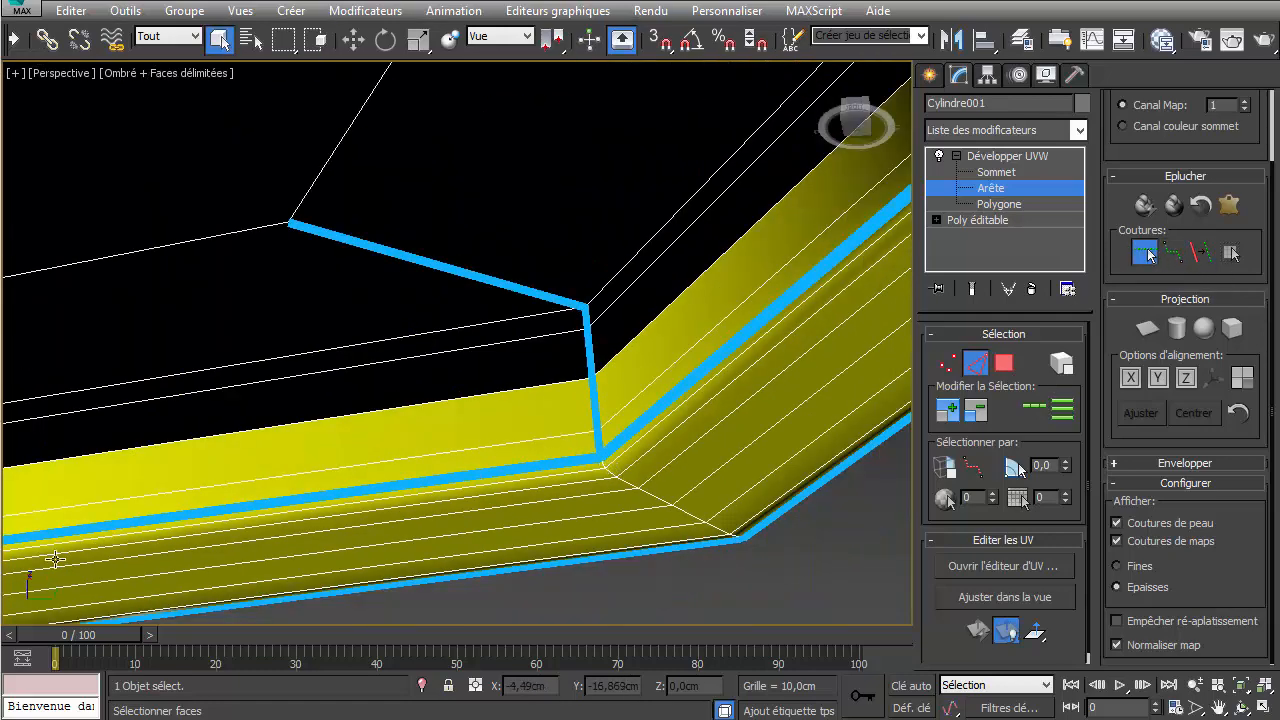
{"action": "middle_click_drag", "start_coordinate": [234, 535], "coordinate": [880, 520], "text": "alt"}
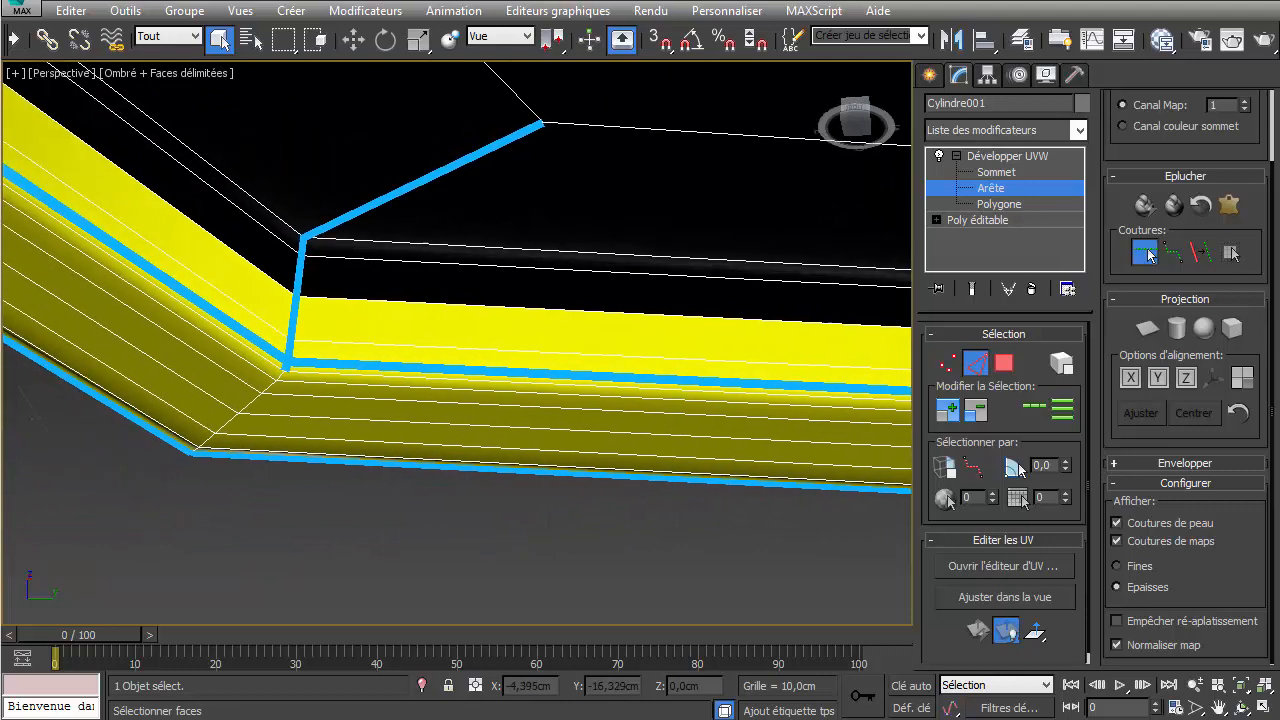
{"action": "scroll", "coordinate": [290, 363], "scroll_direction": "up", "scroll_amount": 6}
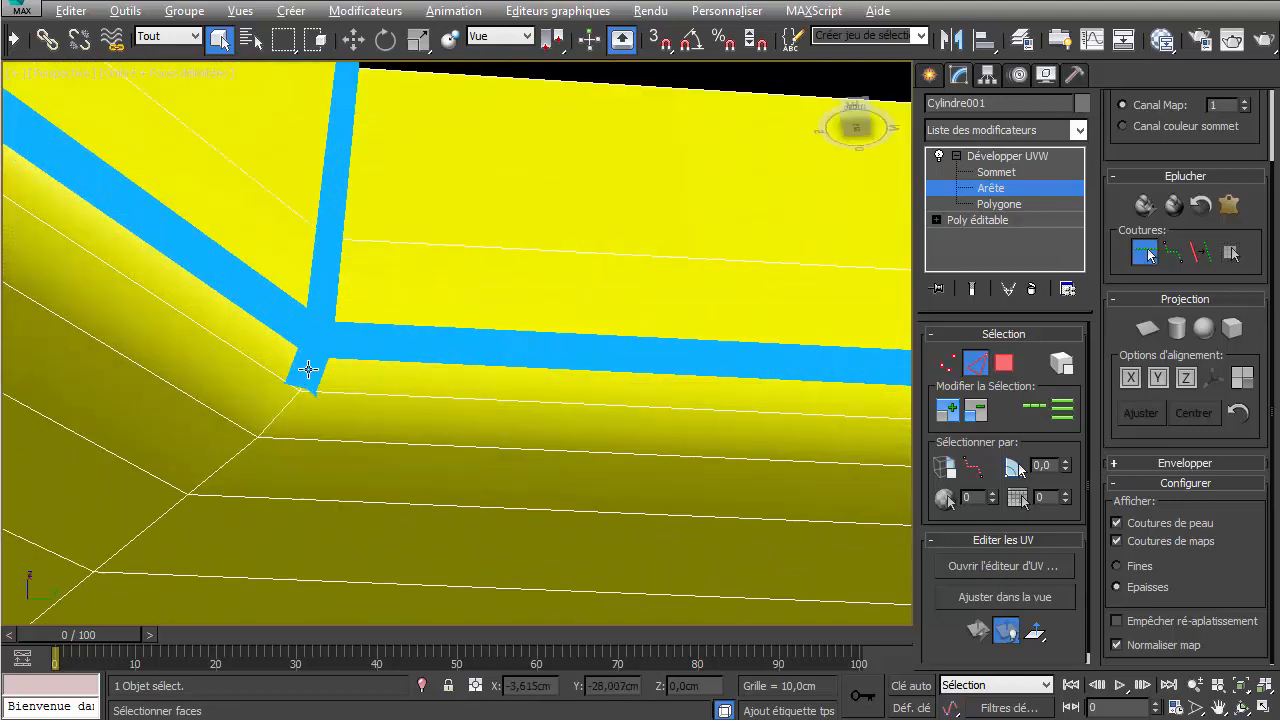
{"action": "left_click", "coordinate": [308, 369], "text": "alt"}
{"action": "scroll", "coordinate": [333, 408], "scroll_direction": "down", "scroll_amount": 6}
{"action": "middle_click_drag", "start_coordinate": [328, 324], "coordinate": [568, 458]}
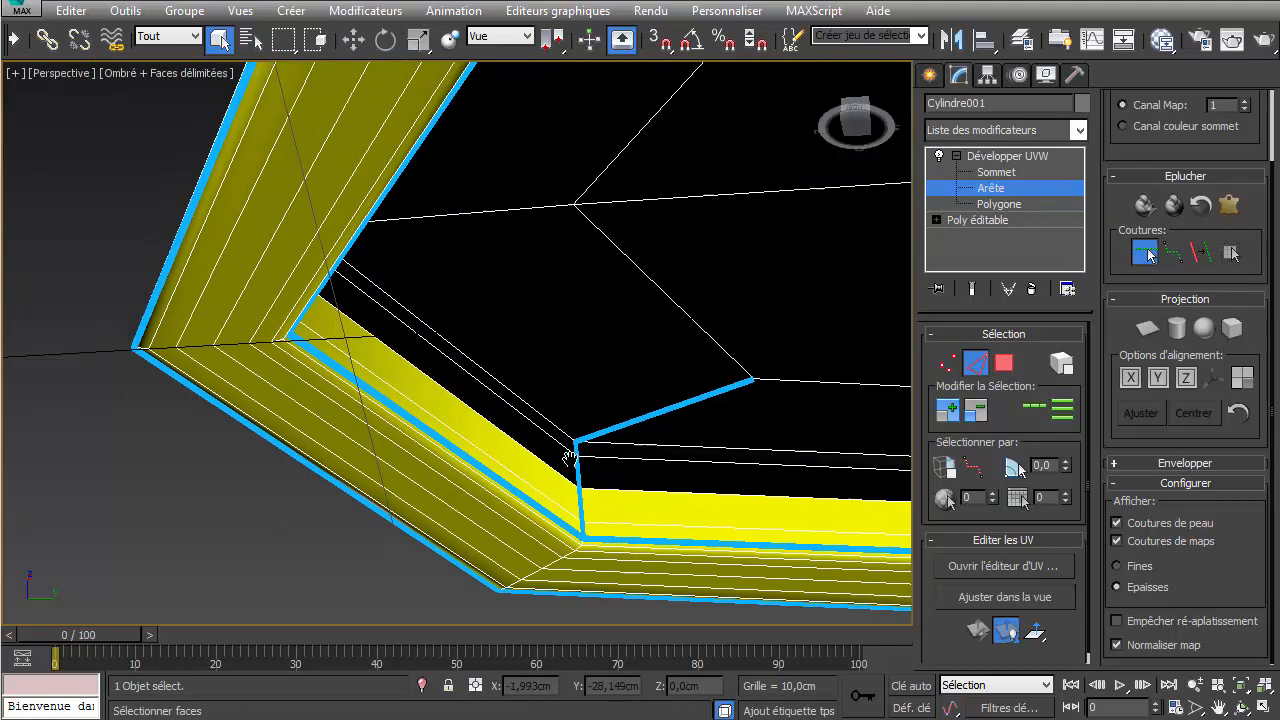
- Draw a point-to-point seam inside the handle opening from the rim's horn-side end corner to the matching corner of the black panel
{"action": "scroll", "coordinate": [561, 410], "scroll_direction": "down", "scroll_amount": 3}
{"action": "middle_click_drag", "start_coordinate": [603, 394], "coordinate": [549, 406], "text": "alt"}
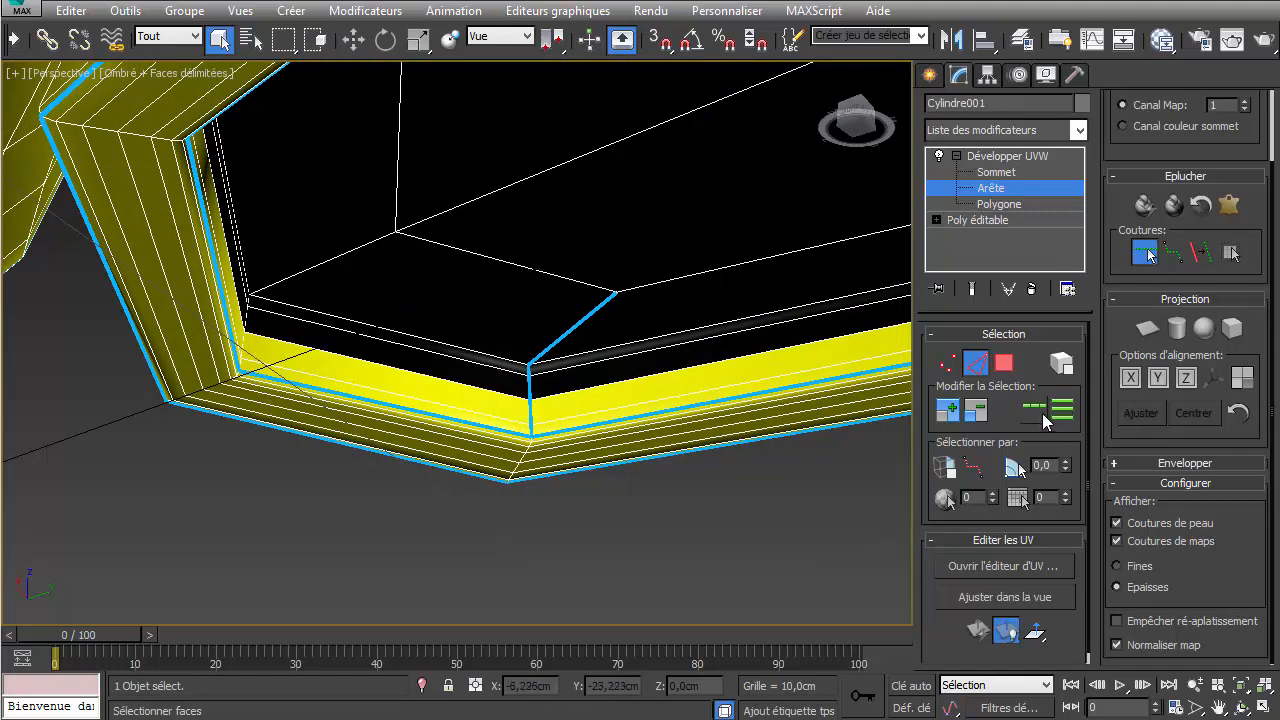
{"action": "left_click", "coordinate": [1172, 253]}
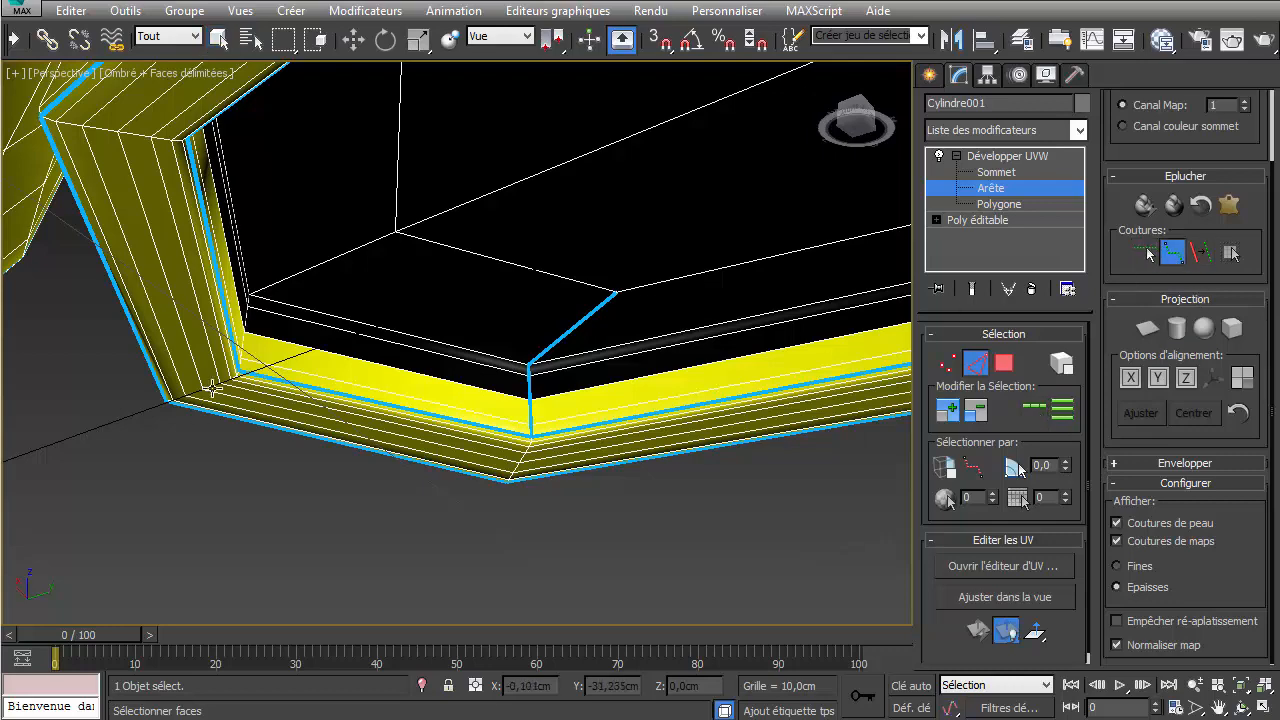
{"action": "scroll", "coordinate": [212, 388], "scroll_direction": "up", "scroll_amount": 4}
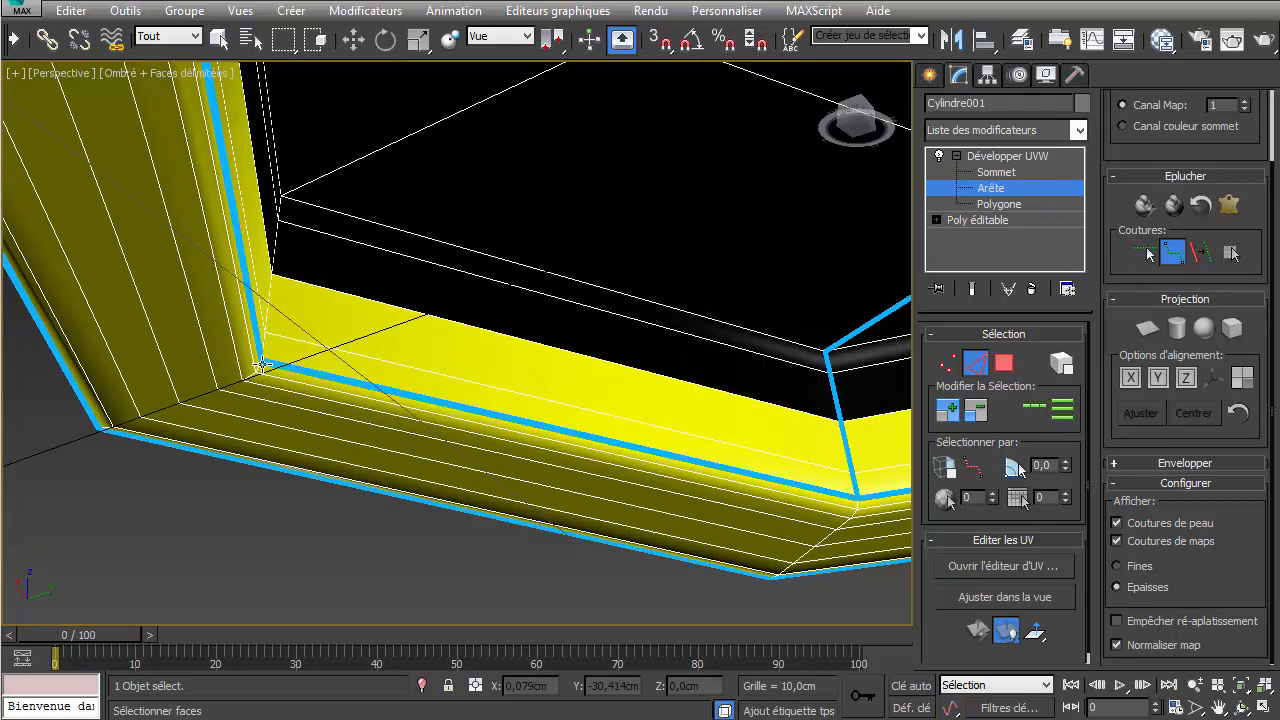
{"action": "scroll", "coordinate": [405, 333], "scroll_direction": "down", "scroll_amount": 4}
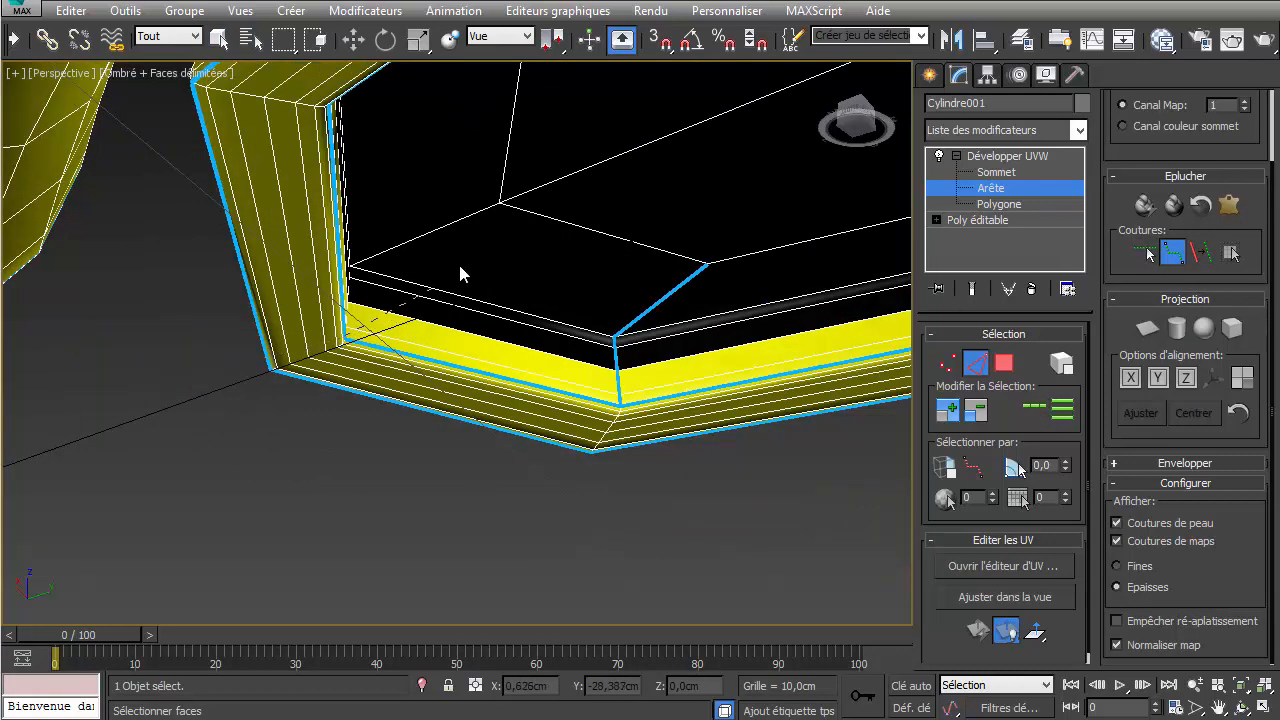
{"action": "left_click", "coordinate": [503, 204]}
- Draw a point-to-point seam from the inner rim seam to the remaining unseamed panel corner beside the handle opening's horn-side end
{"action": "scroll", "coordinate": [509, 259], "scroll_direction": "down", "scroll_amount": 2}
{"action": "middle_click_drag", "start_coordinate": [509, 259], "coordinate": [540, 389], "text": "alt"}
{"action": "key", "text": "z"}
{"action": "scroll", "coordinate": [485, 401], "scroll_direction": "up", "scroll_amount": 2}
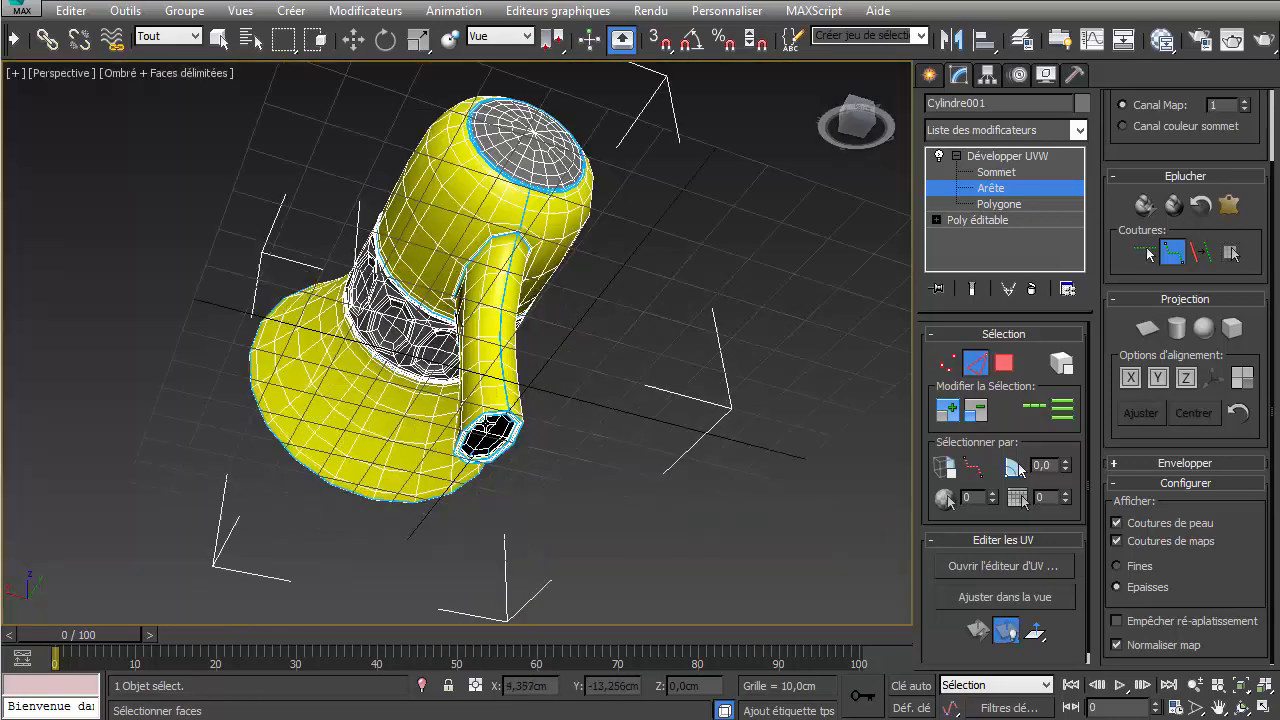
{"action": "scroll", "coordinate": [481, 432], "scroll_direction": "up", "scroll_amount": 7}
{"action": "middle_click_drag", "start_coordinate": [484, 467], "coordinate": [420, 449], "text": "alt"}
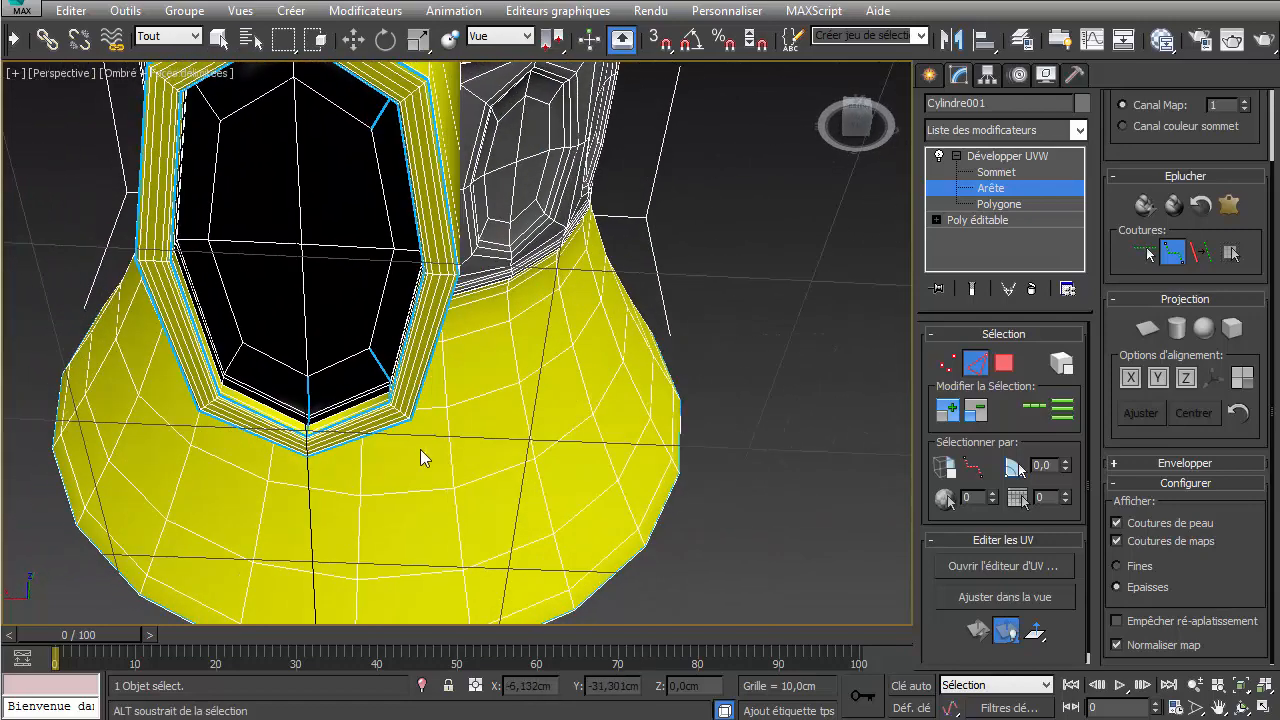
{"action": "scroll", "coordinate": [205, 395], "scroll_direction": "up", "scroll_amount": 8}
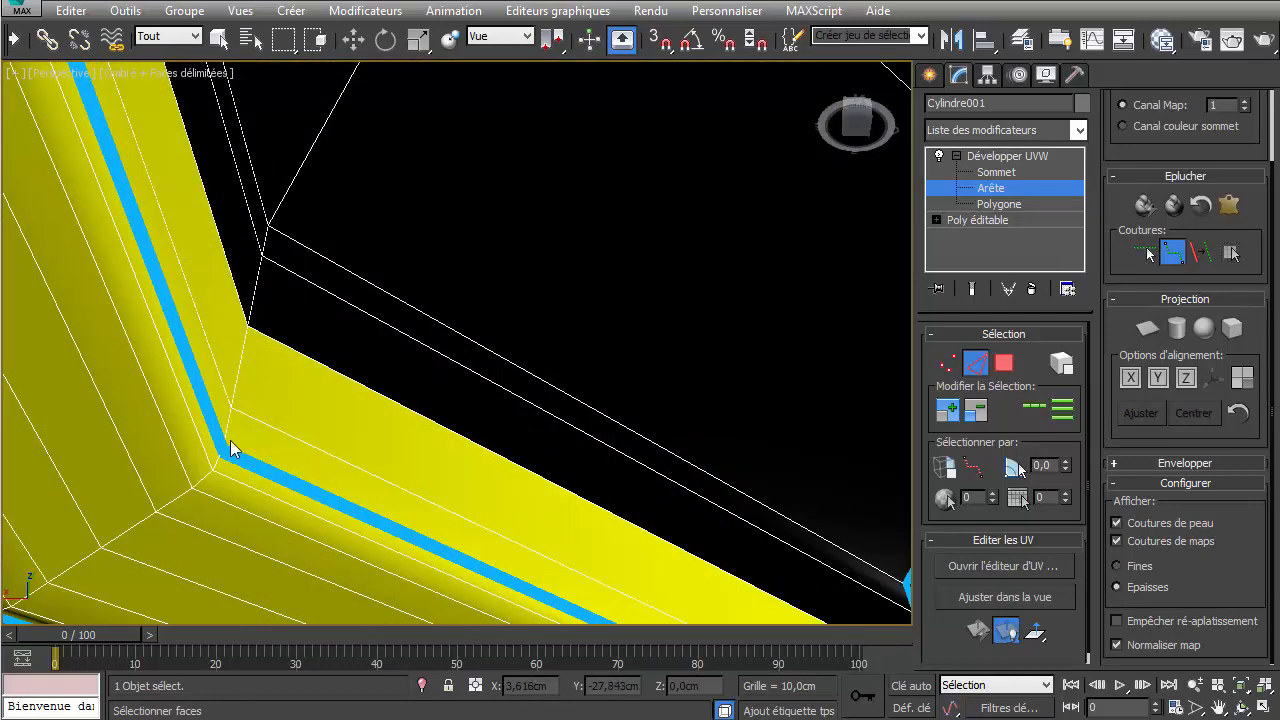
{"action": "left_click", "coordinate": [224, 451]}
{"action": "scroll", "coordinate": [251, 437], "scroll_direction": "down", "scroll_amount": 5}
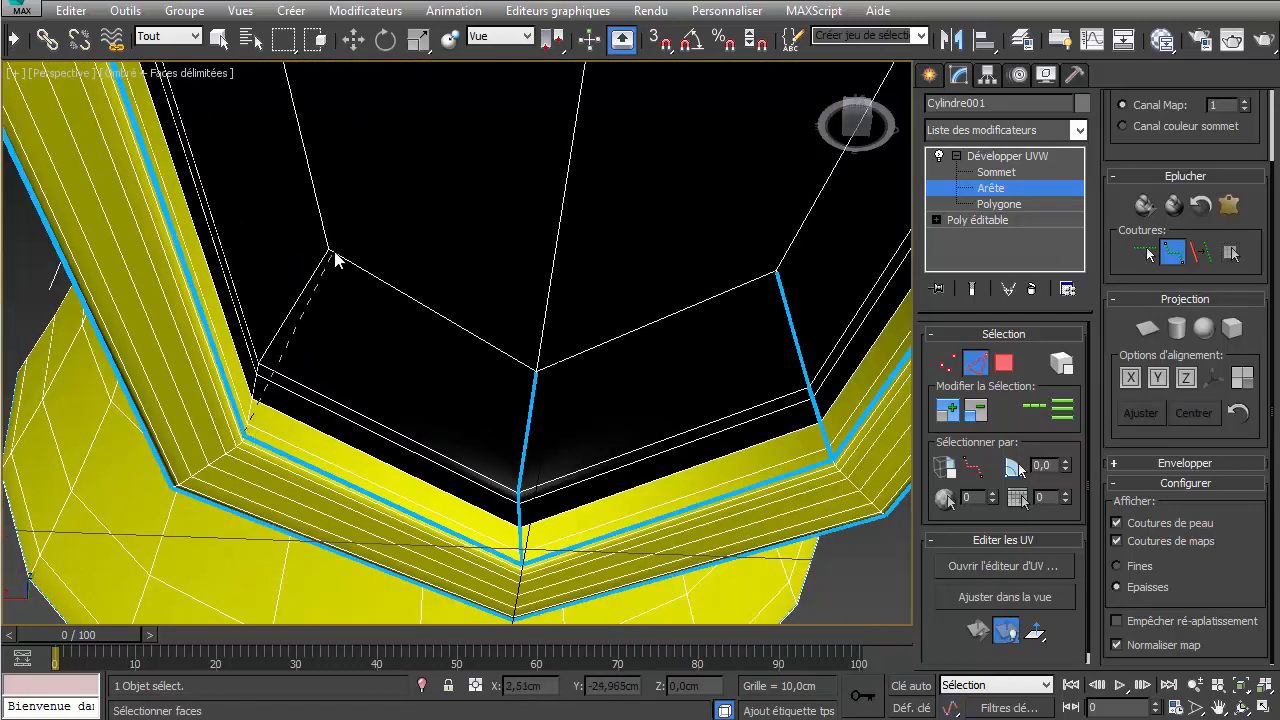
{"action": "scroll", "coordinate": [400, 318], "scroll_direction": "down", "scroll_amount": 5}
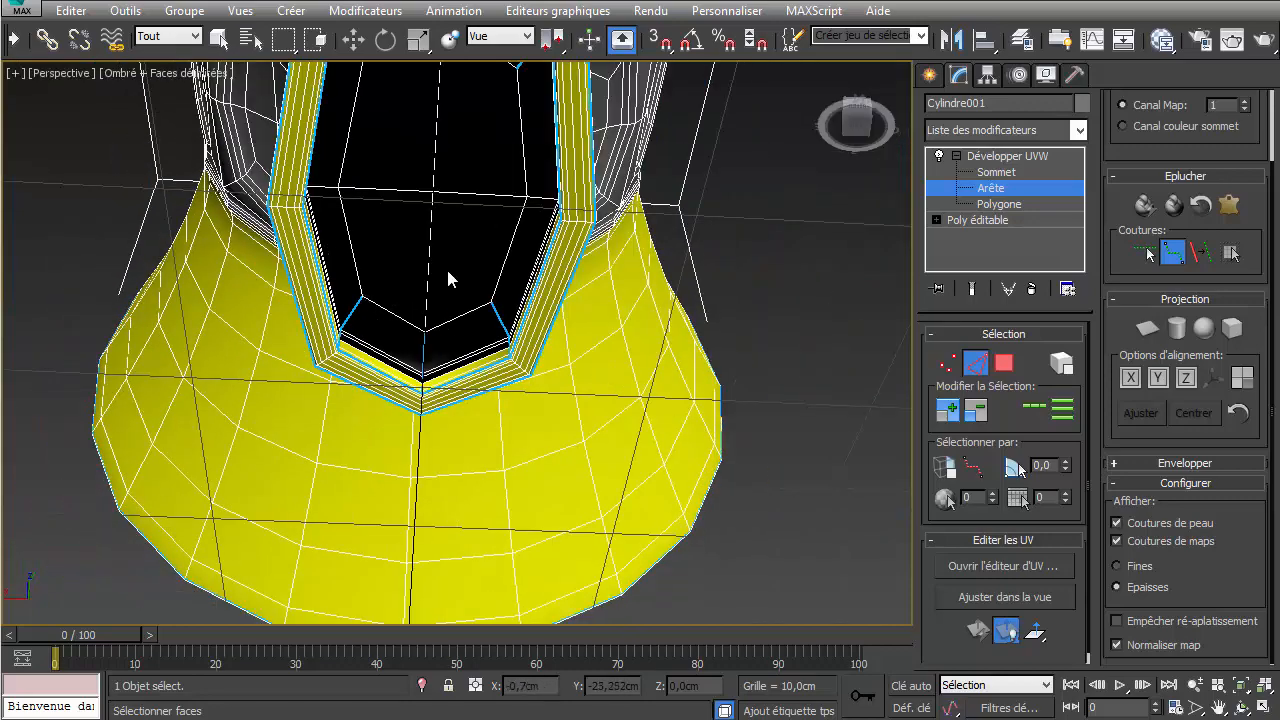
- Draw a point-to-point seam from the inner rim seam to the black panel's first mid-side corner, at one end of its crosswise edge
{"action": "middle_click_drag", "start_coordinate": [446, 266], "coordinate": [325, 375], "text": "alt"}
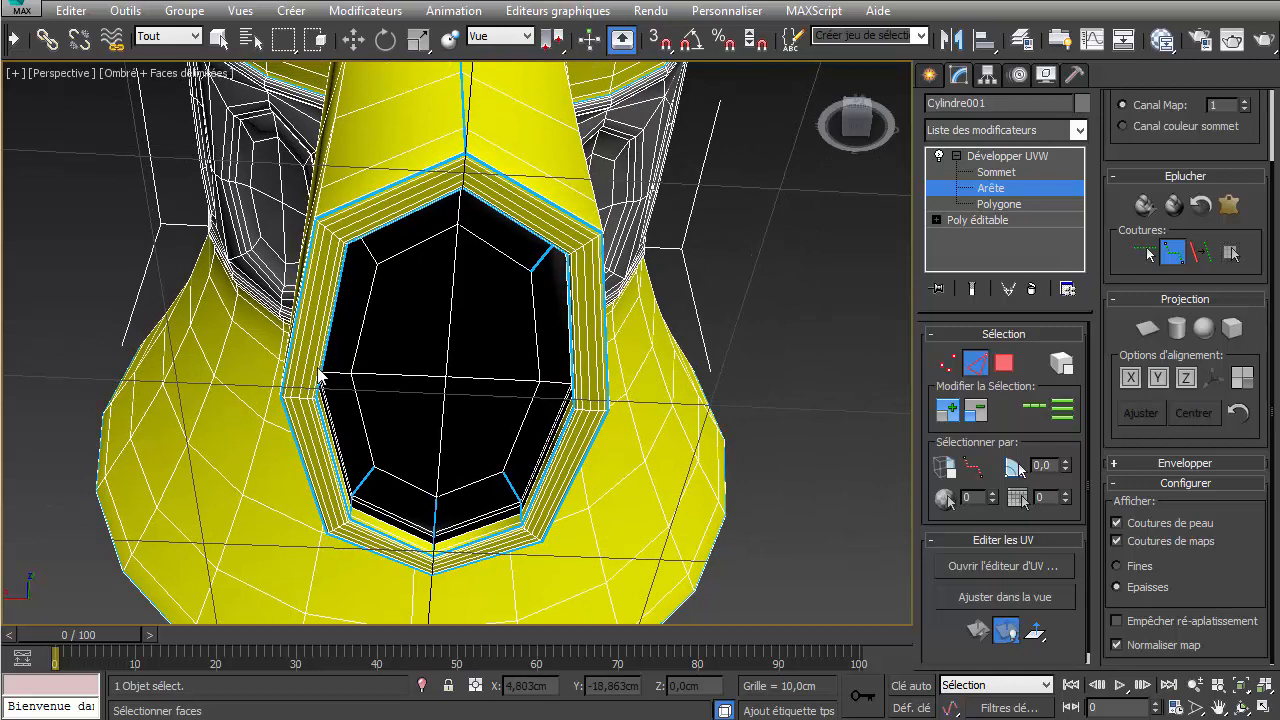
{"action": "scroll", "coordinate": [336, 385], "scroll_direction": "up", "scroll_amount": 3}
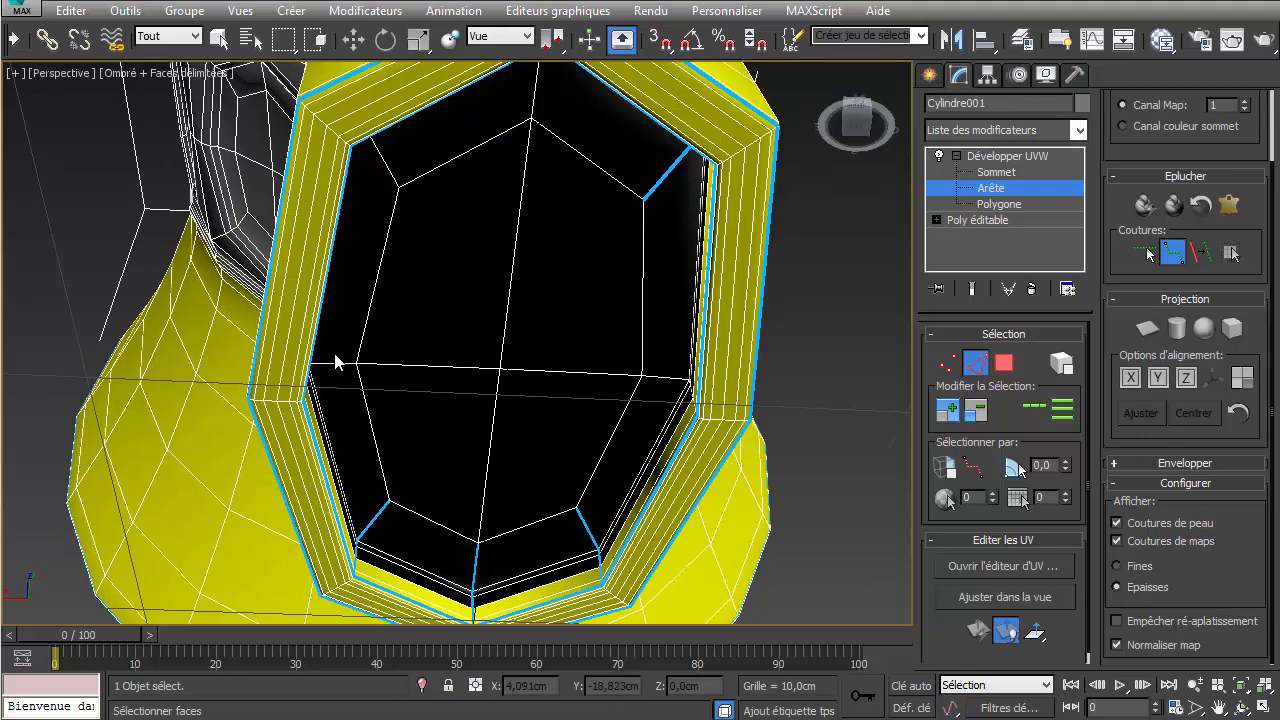
{"action": "middle_click_drag", "start_coordinate": [340, 386], "coordinate": [397, 326], "text": "alt"}
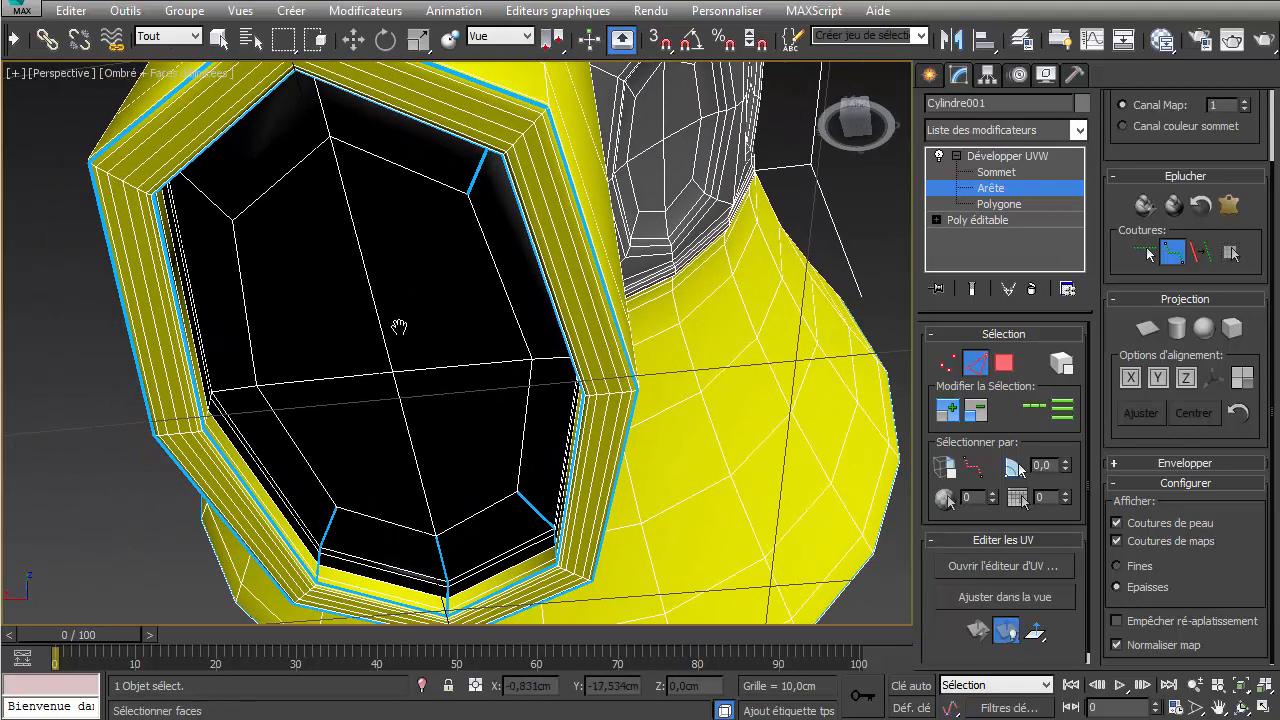
{"action": "scroll", "coordinate": [209, 410], "scroll_direction": "up", "scroll_amount": 3}
{"action": "scroll", "coordinate": [210, 418], "scroll_direction": "up", "scroll_amount": 2}
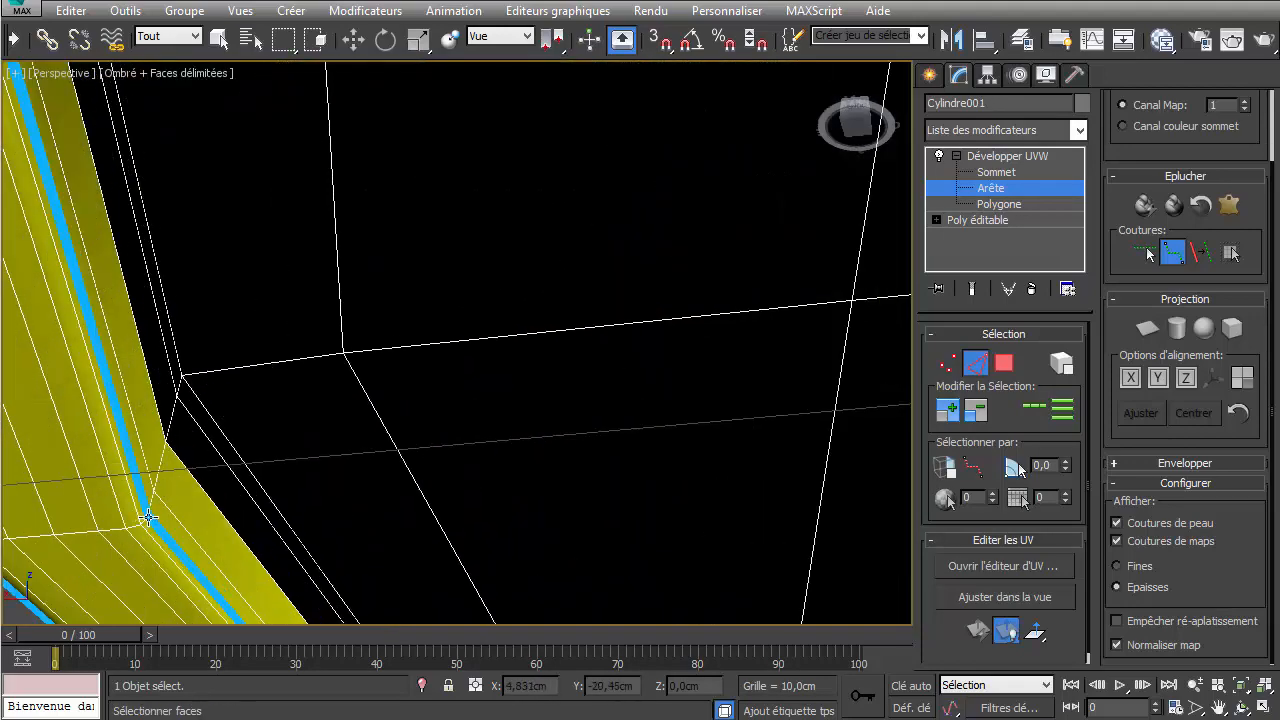
{"action": "left_click", "coordinate": [343, 356]}
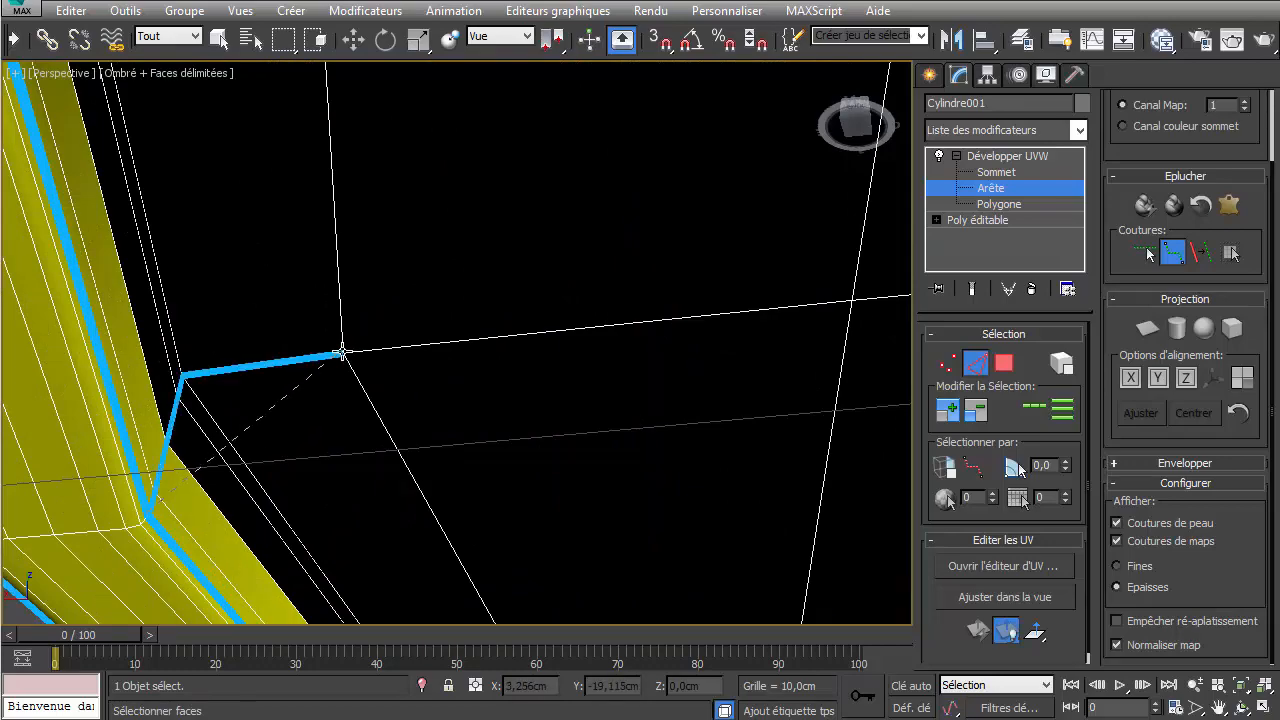
- Draw a point-to-point seam between the inner rim seam and the black panel's opposite mid-side corner, at the crosswise edge's other end
{"action": "scroll", "coordinate": [584, 377], "scroll_direction": "down", "scroll_amount": 4}
{"action": "middle_click_drag", "start_coordinate": [598, 388], "coordinate": [390, 400]}
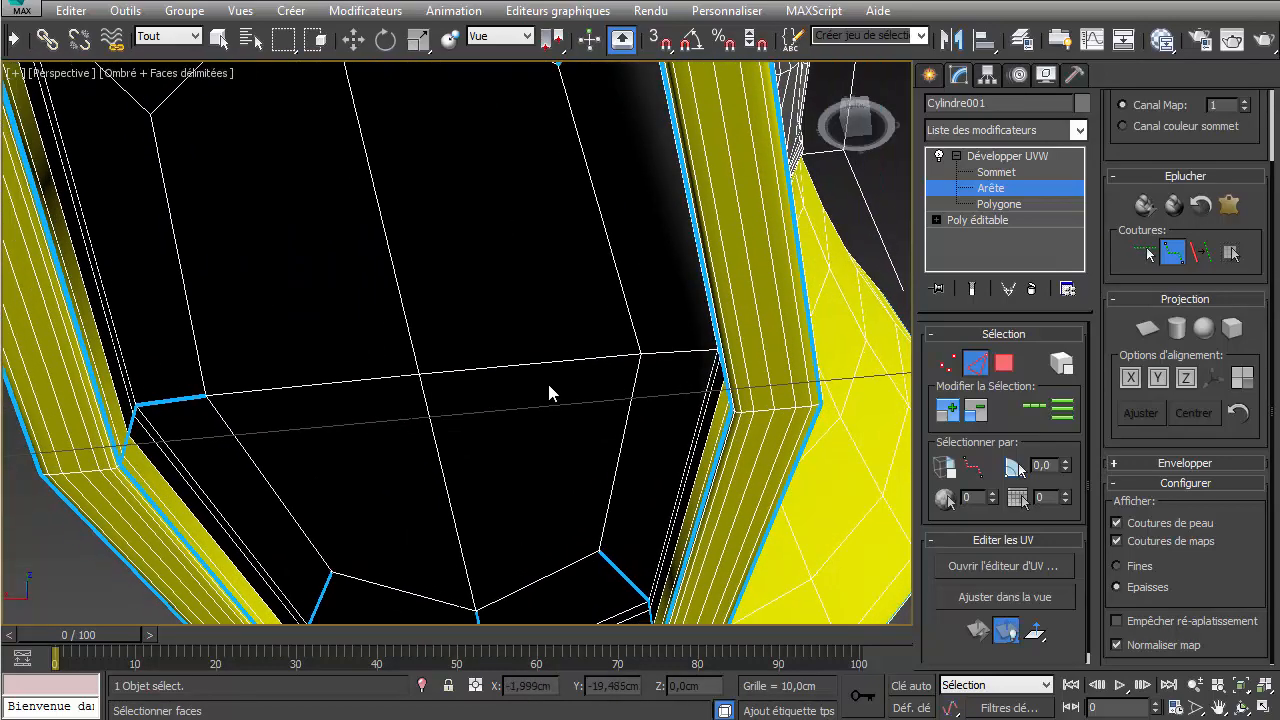
{"action": "middle_click_drag", "start_coordinate": [547, 381], "coordinate": [495, 405], "text": "alt"}
{"action": "scroll", "coordinate": [564, 369], "scroll_direction": "up", "scroll_amount": 3}
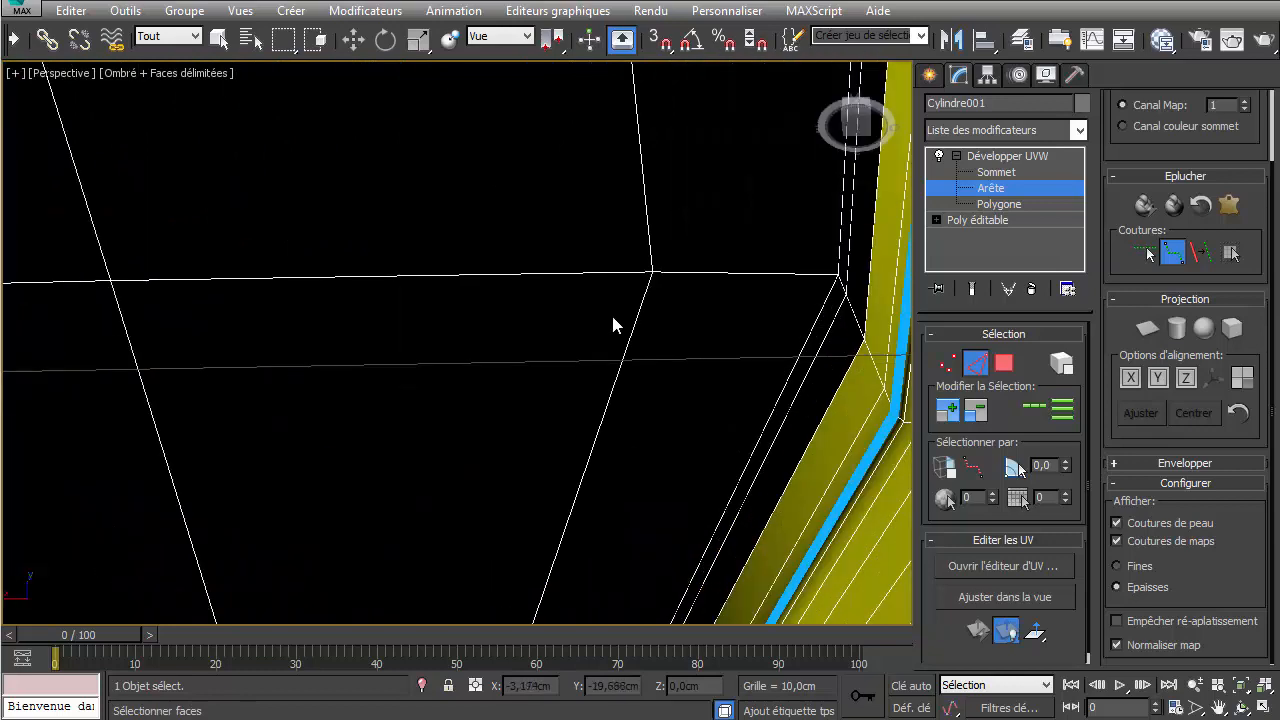
{"action": "middle_click_drag", "start_coordinate": [611, 326], "coordinate": [621, 321]}
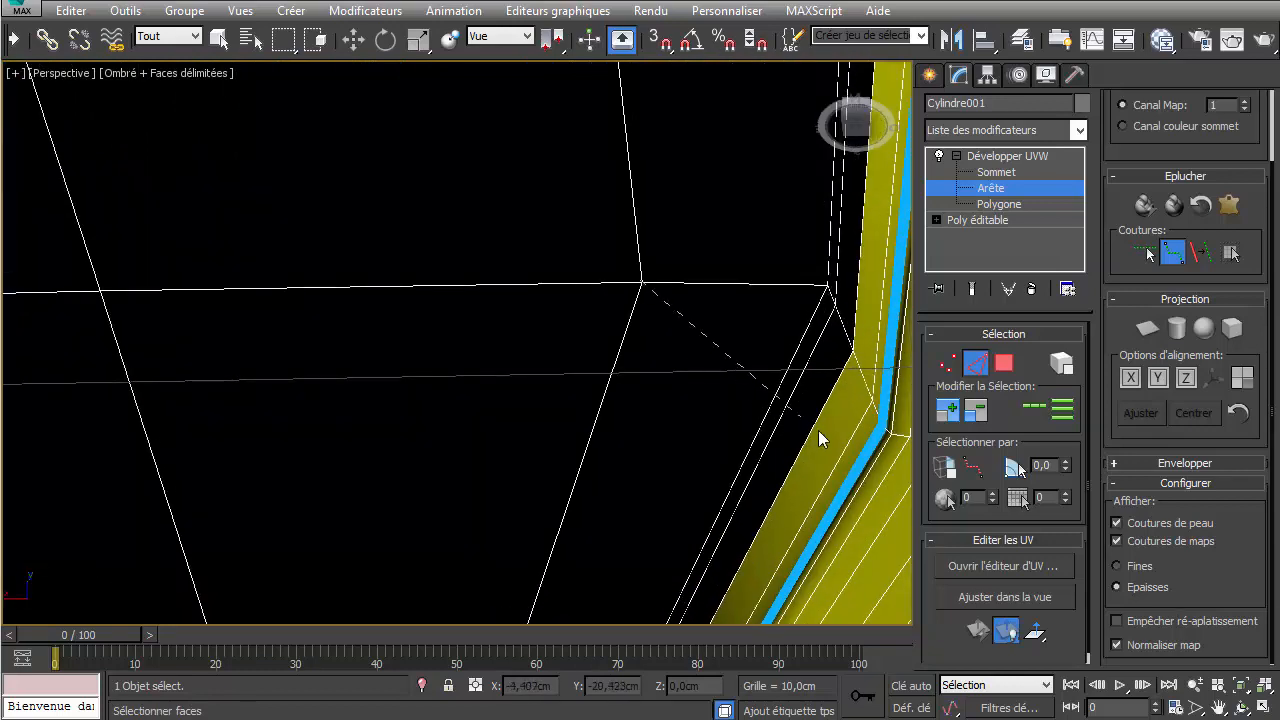
{"action": "left_click", "coordinate": [879, 428]}
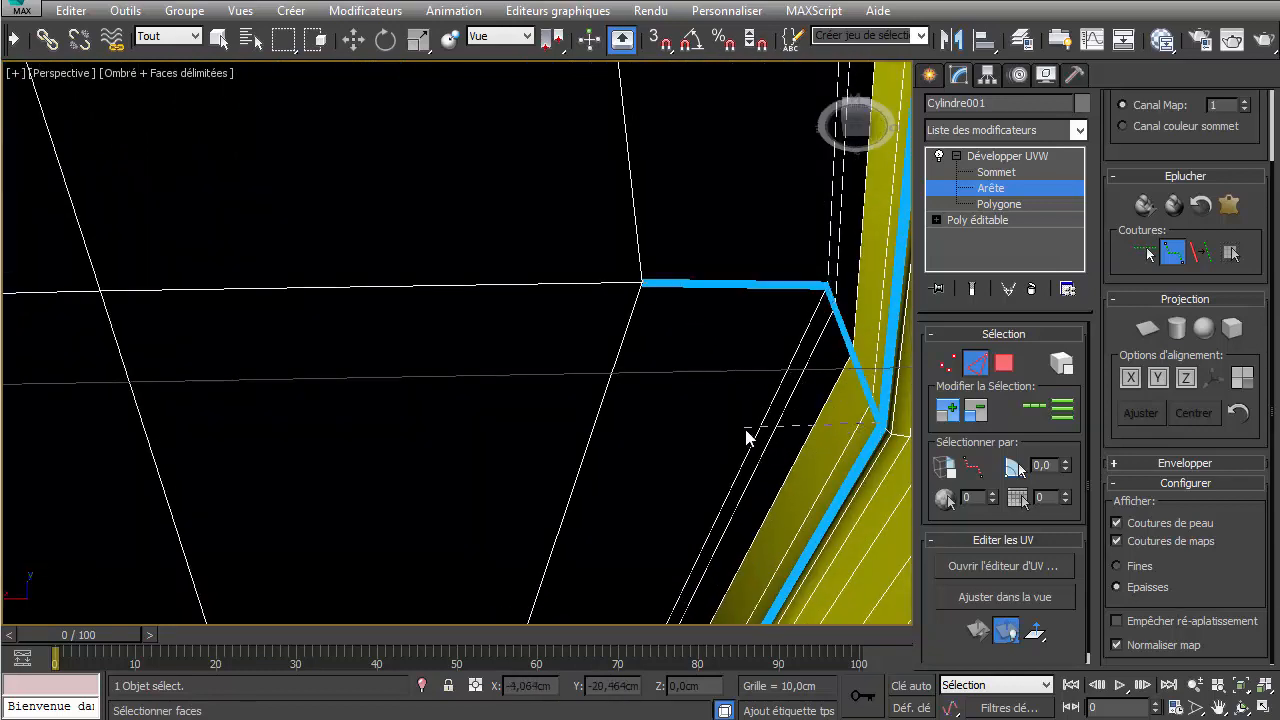
- Draw a point-to-point seam from the inner rim seam to the unseamed side corner near the handle opening's rear end
{"action": "scroll", "coordinate": [746, 431], "scroll_direction": "down", "scroll_amount": 5}
{"action": "middle_click_drag", "start_coordinate": [666, 389], "coordinate": [457, 340], "text": "alt"}
{"action": "scroll", "coordinate": [452, 331], "scroll_direction": "up", "scroll_amount": 4}
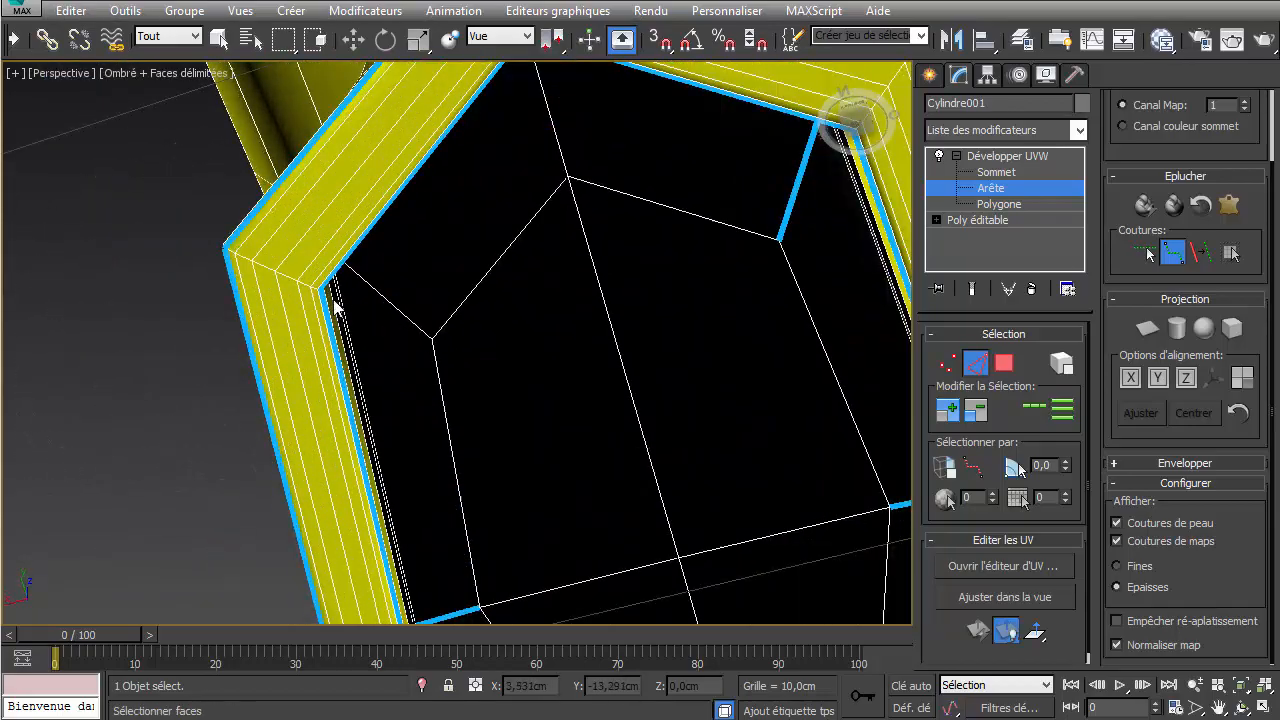
{"action": "middle_click_drag", "start_coordinate": [352, 301], "coordinate": [546, 246], "text": "alt"}
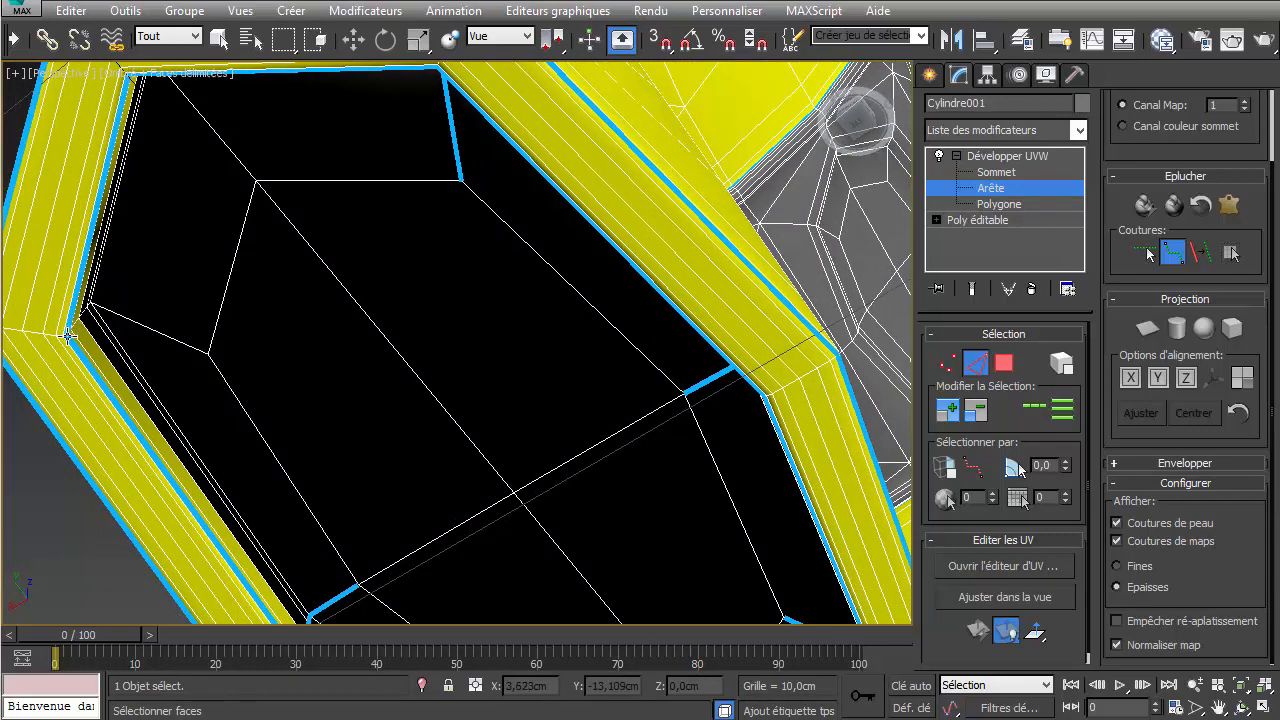
{"action": "left_click", "coordinate": [205, 350], "text": "ctrl"}
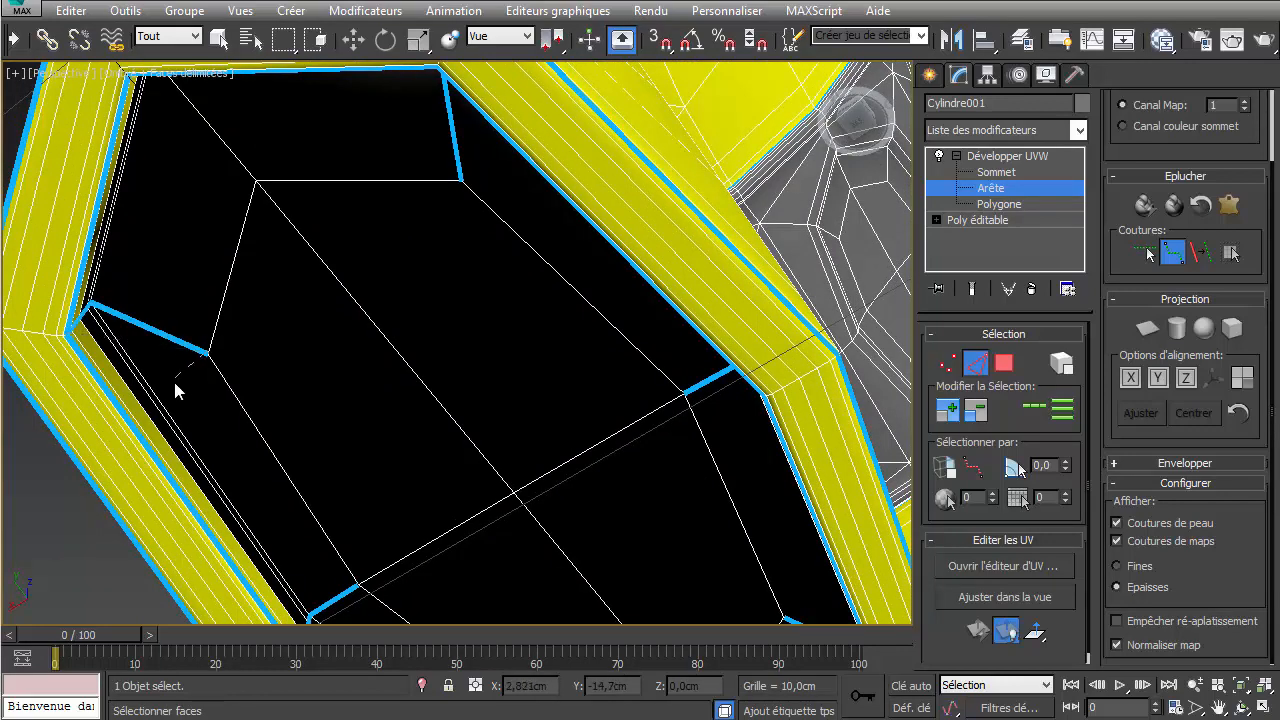
- Draw a point-to-point seam from the inner rim seam to the panel's rear end corner, in line with the handle's lengthwise seam
{"action": "middle_click_drag", "start_coordinate": [313, 319], "coordinate": [384, 558]}
{"action": "scroll", "coordinate": [337, 365], "scroll_direction": "down", "scroll_amount": 4}
{"action": "scroll", "coordinate": [404, 217], "scroll_direction": "up", "scroll_amount": 5}
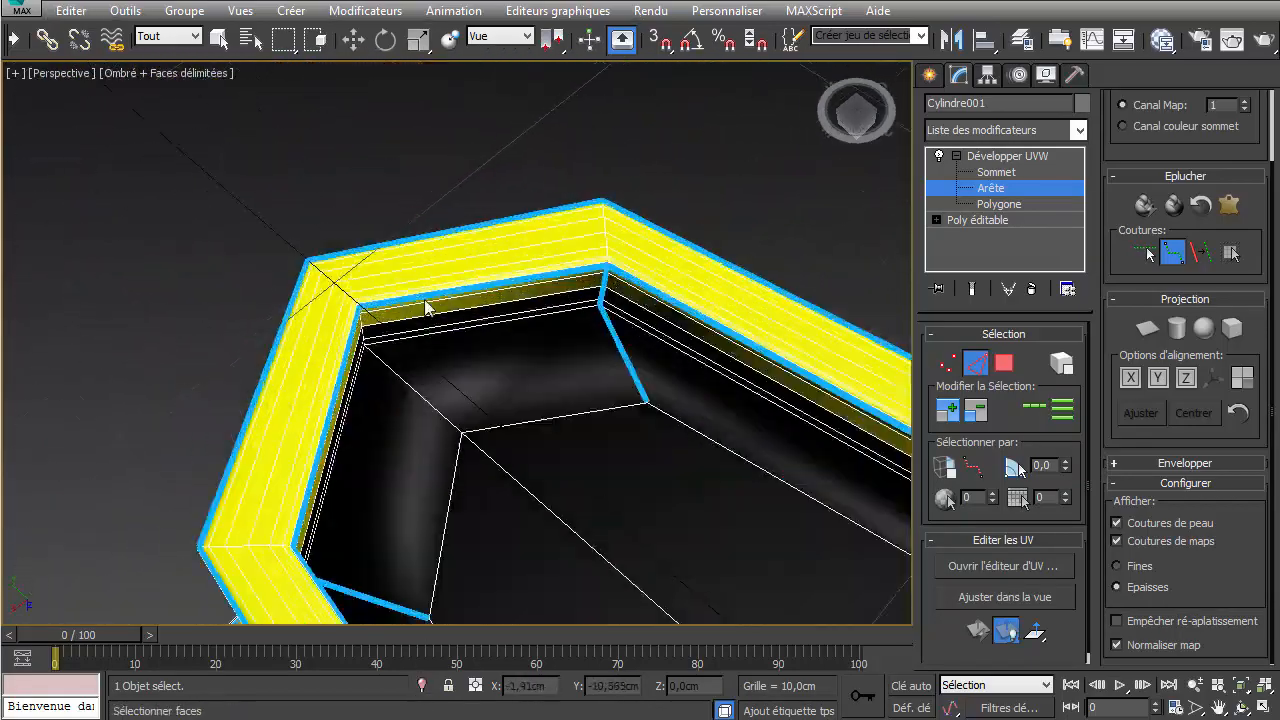
{"action": "middle_click_drag", "start_coordinate": [480, 422], "coordinate": [374, 335], "text": "alt"}
{"action": "scroll", "coordinate": [205, 308], "scroll_direction": "up", "scroll_amount": 5}
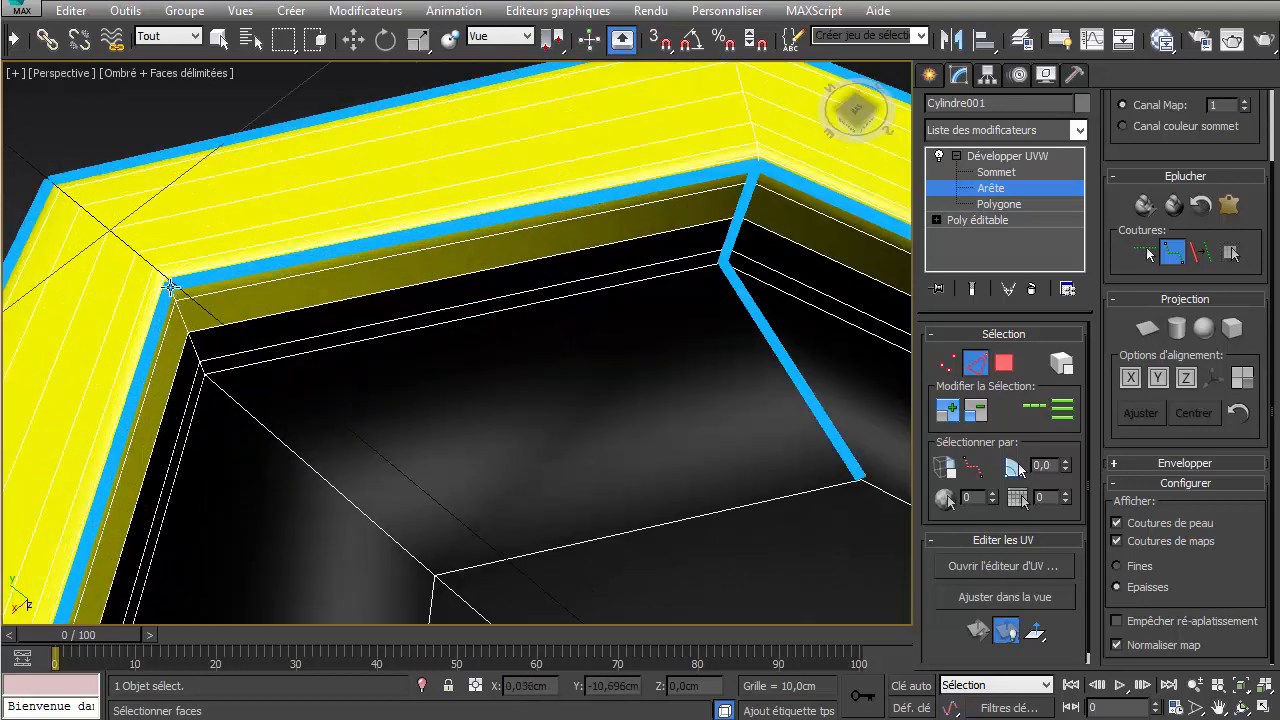
{"action": "left_click", "coordinate": [437, 578]}
{"action": "scroll", "coordinate": [490, 362], "scroll_direction": "down", "scroll_amount": 5}
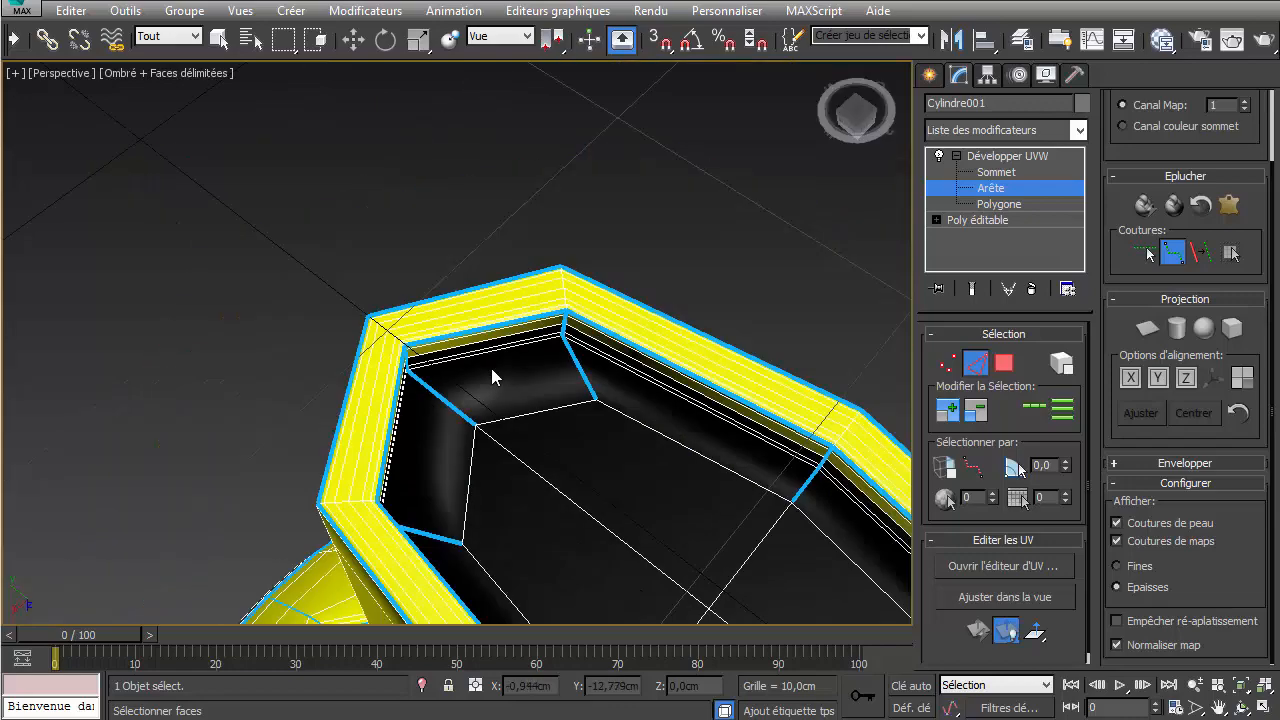
- Hide the mesh edges on the shaded model and examine the seams around the megaphone's body, horn and inner cylinder
{"action": "middle_click_drag", "start_coordinate": [491, 371], "coordinate": [271, 346], "text": "alt"}
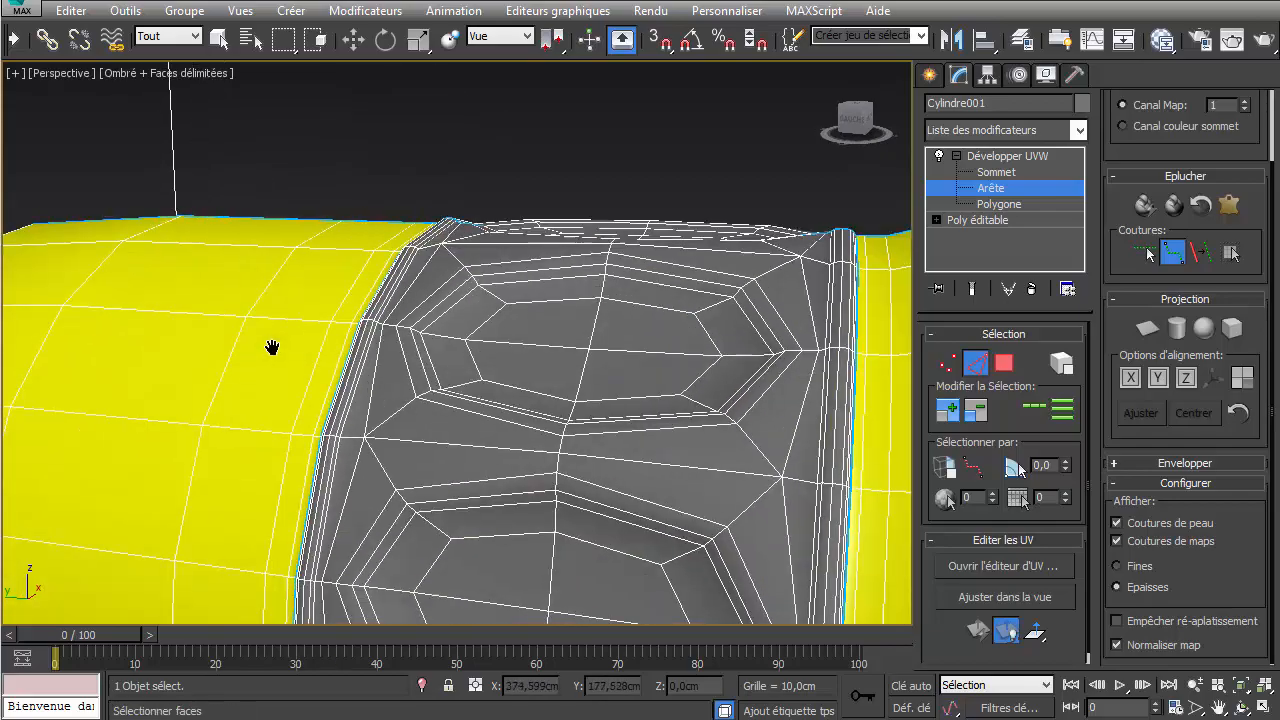
{"action": "scroll", "coordinate": [515, 330], "scroll_direction": "down", "scroll_amount": 5}
{"action": "middle_click_drag", "start_coordinate": [834, 386], "coordinate": [689, 410], "text": "alt"}
{"action": "key", "text": "F4"}
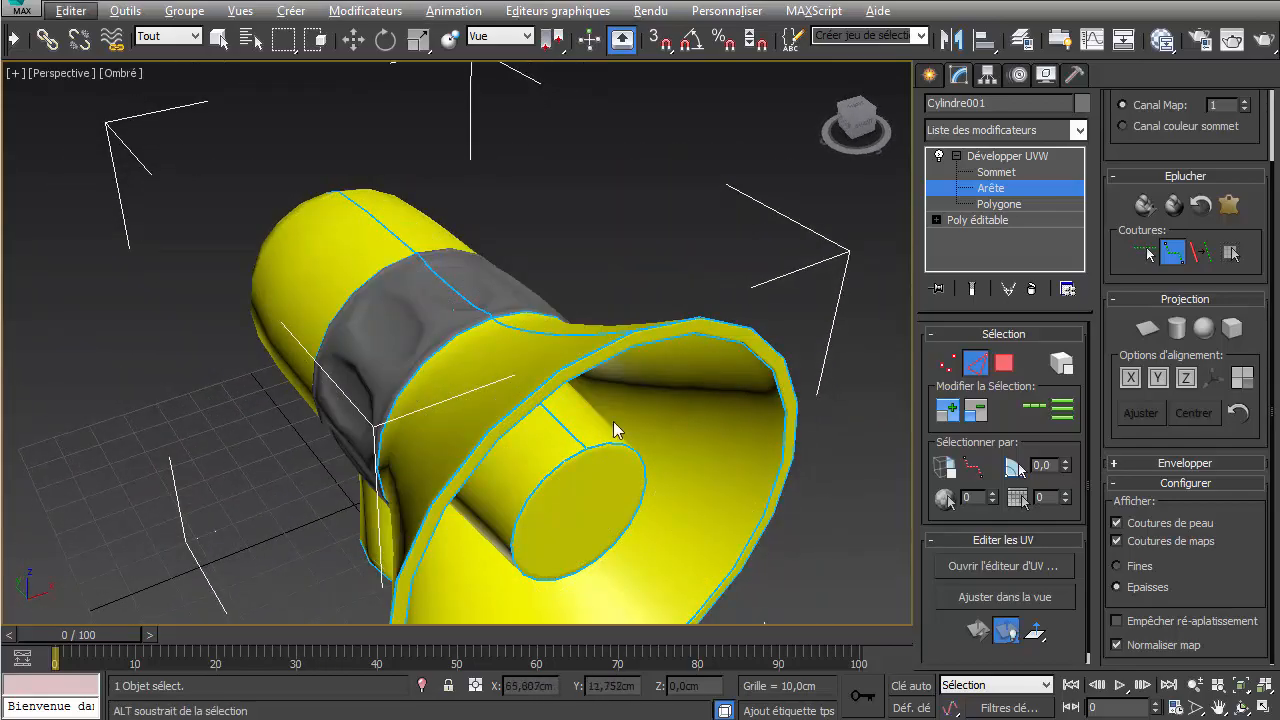
{"action": "middle_click_drag", "start_coordinate": [611, 428], "coordinate": [643, 335], "text": "alt"}
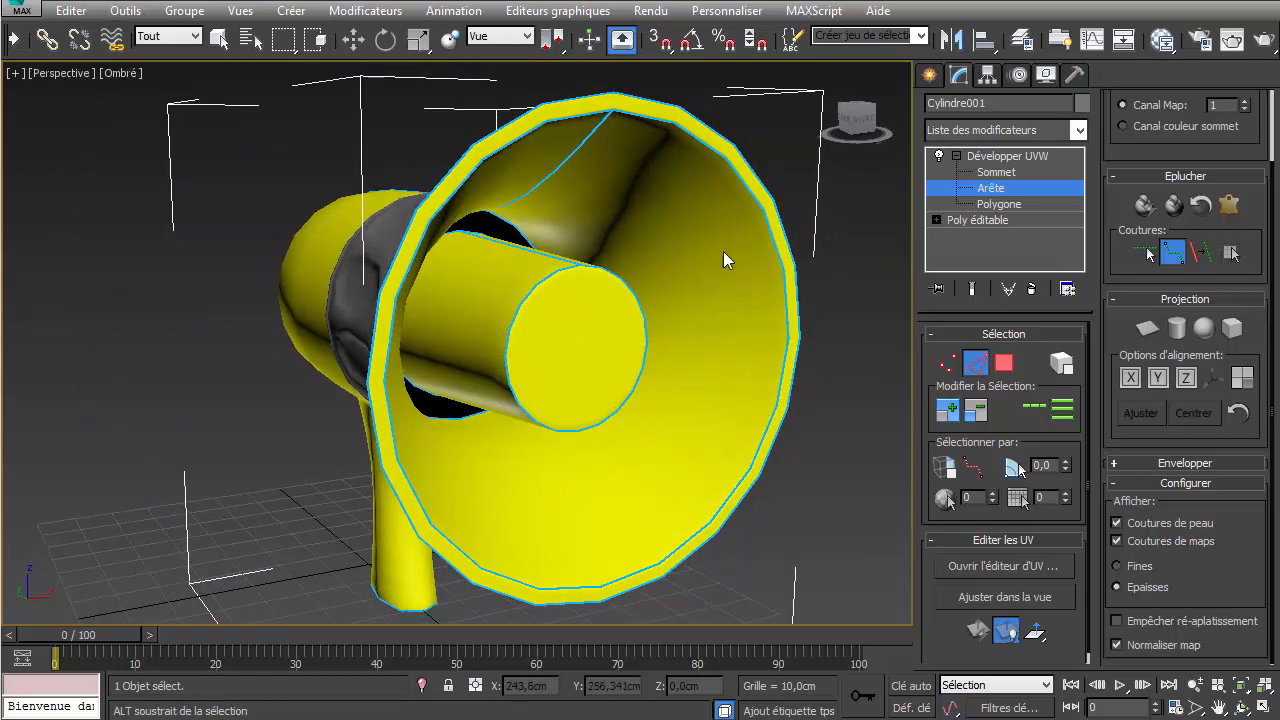